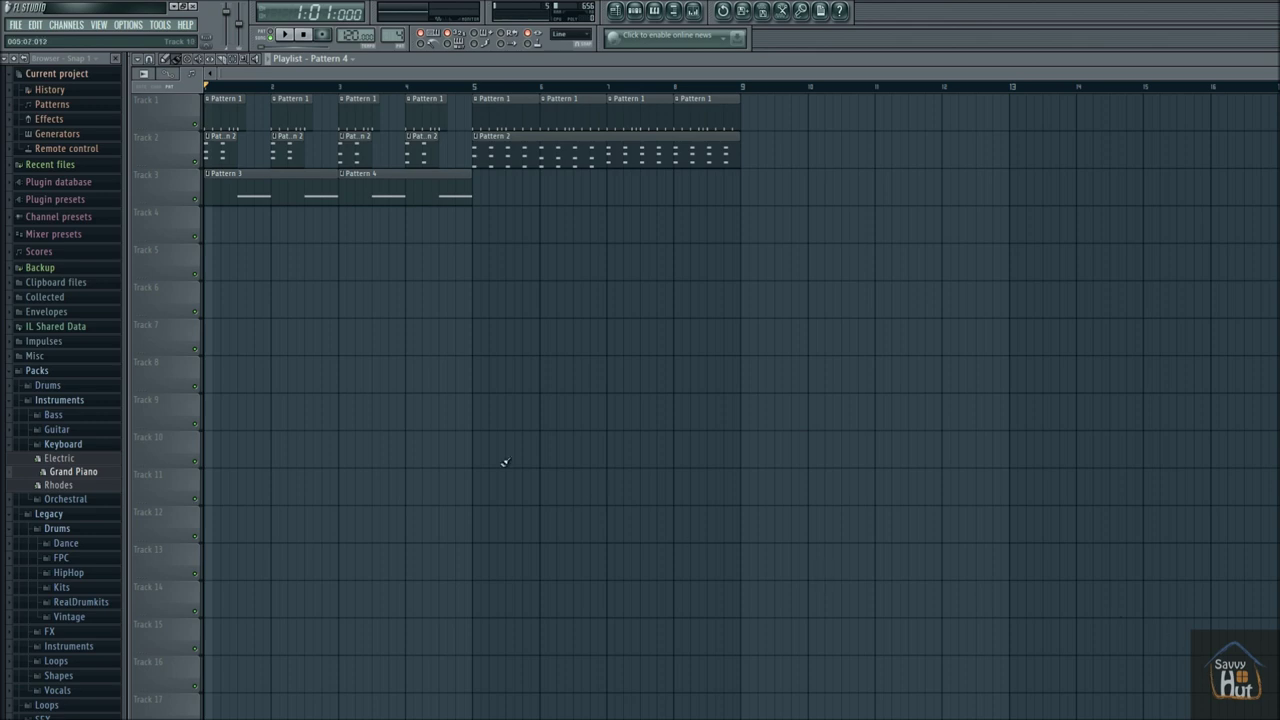
# Play the finished arrangement in the playlist through to the end of bar 8 and stop playback
pyautogui.click(286, 35)
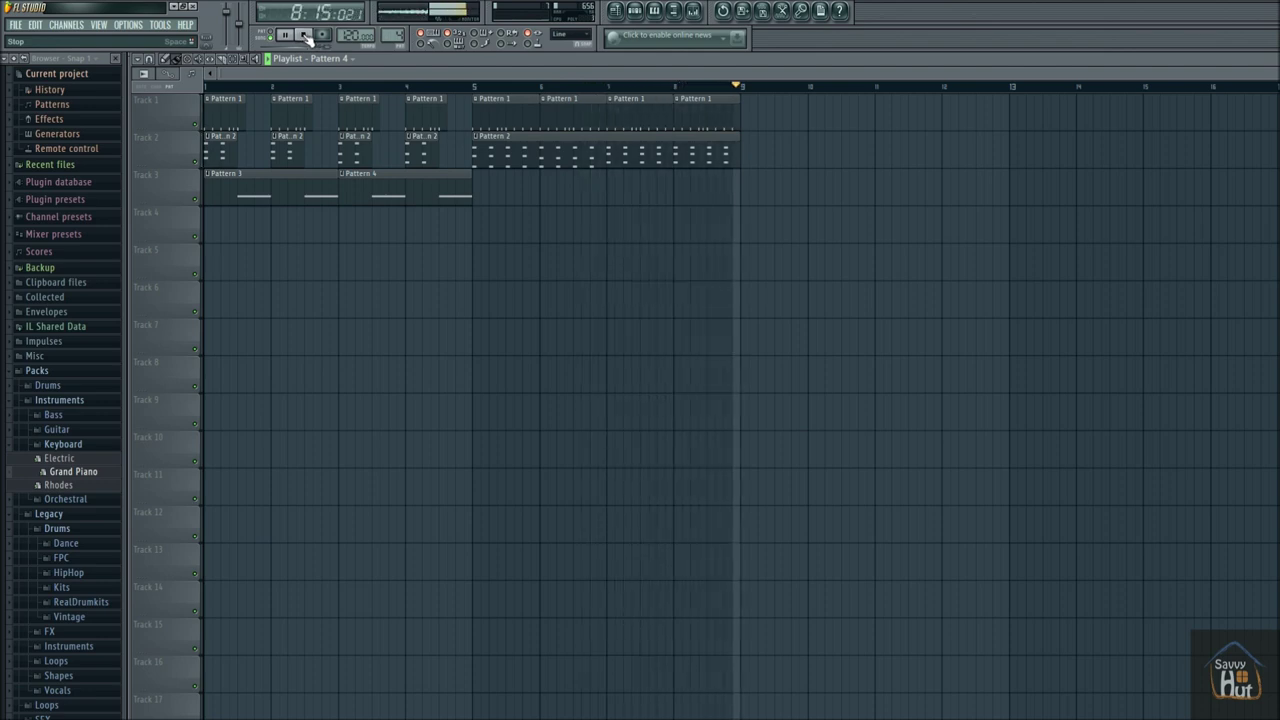
pyautogui.click(306, 36)
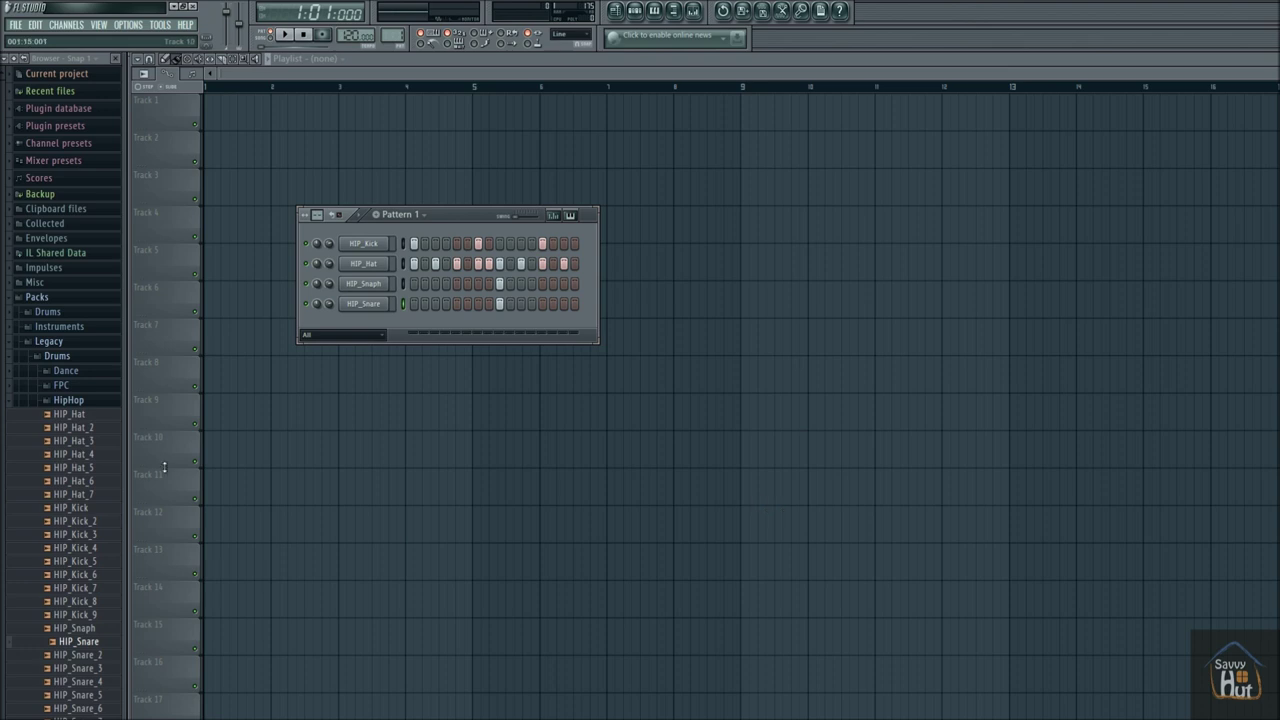
# Find the Grand Piano in the Keyboard instrument pack and add it as a new channel below HIP_Snare
pyautogui.click(70, 341)
pyautogui.click(78, 333)
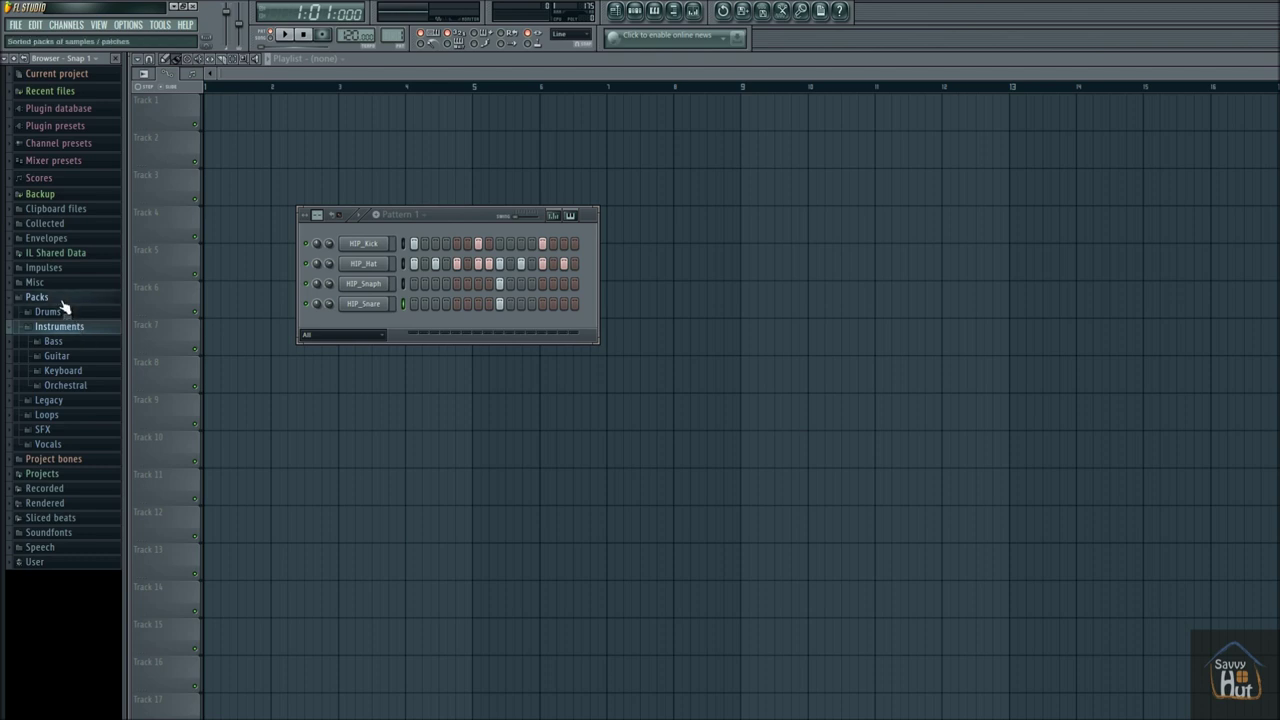
pyautogui.click(64, 371)
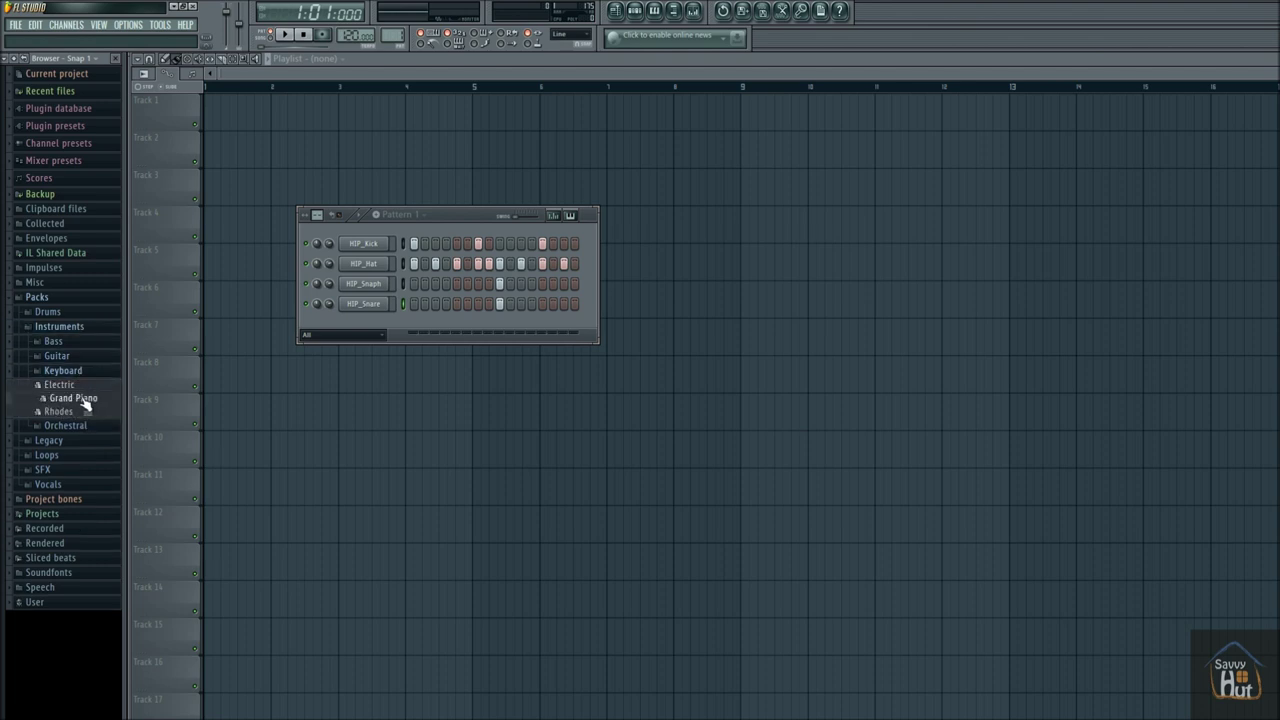
pyautogui.moveTo(65, 404); pyautogui.dragTo(367, 319)
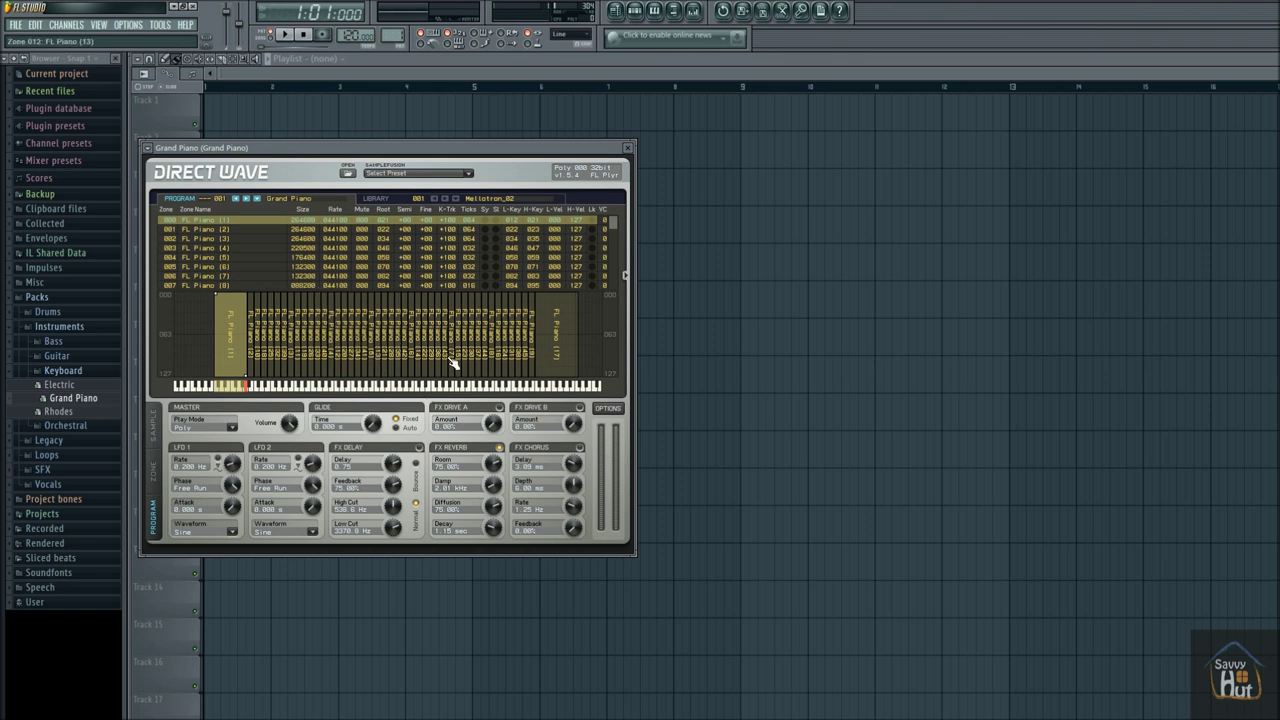
pyautogui.moveTo(384, 147); pyautogui.dragTo(512, 426)
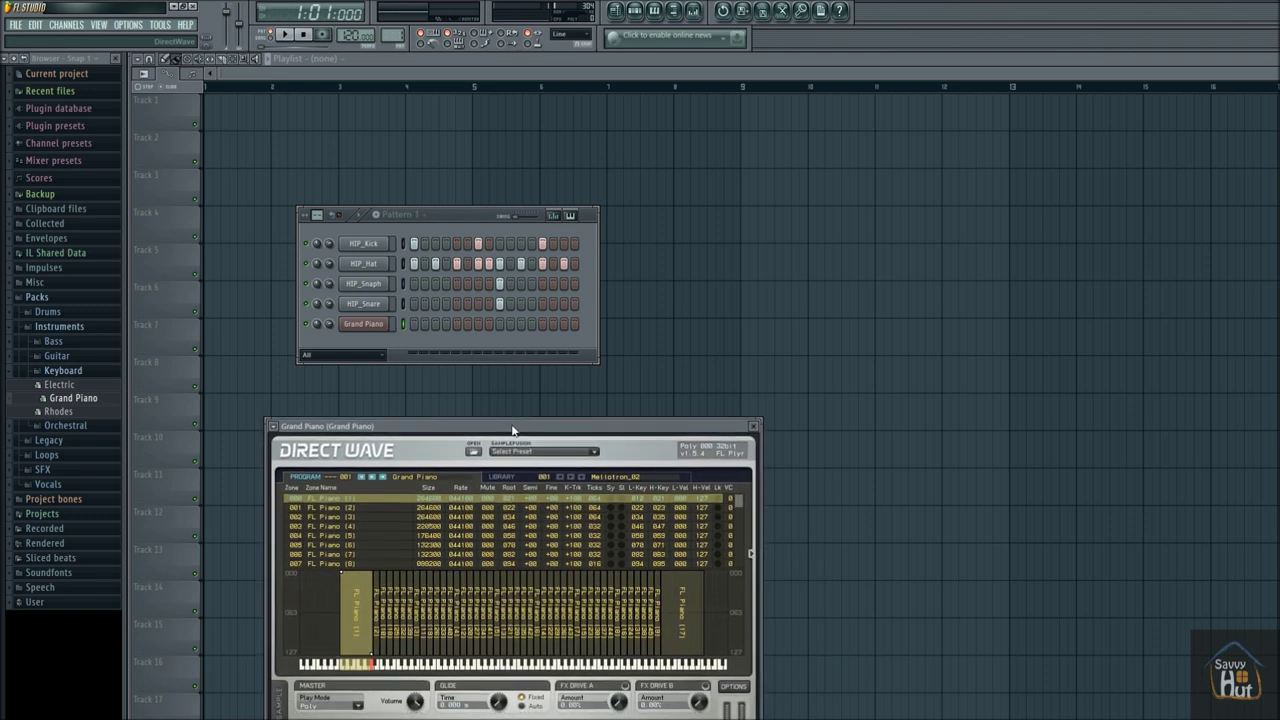
pyautogui.click(367, 331)
pyautogui.moveTo(887, 251); pyautogui.dragTo(686, 256)
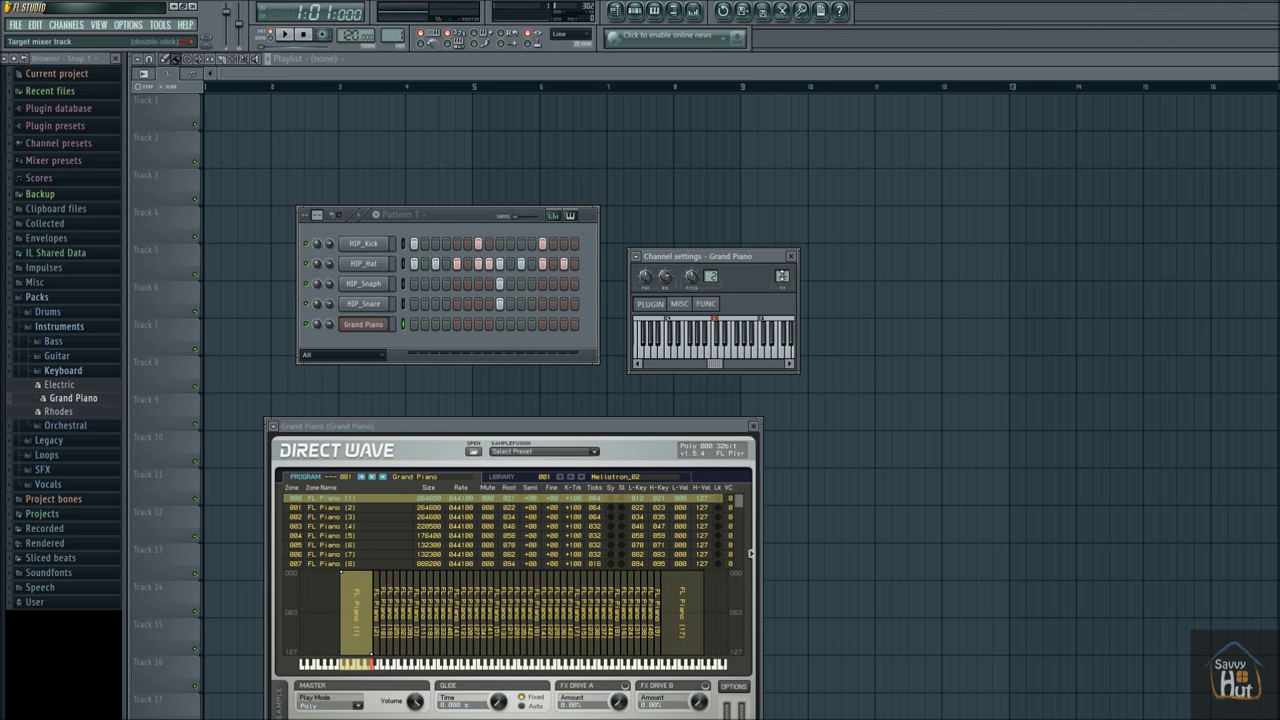
pyautogui.doubleClick(711, 276)
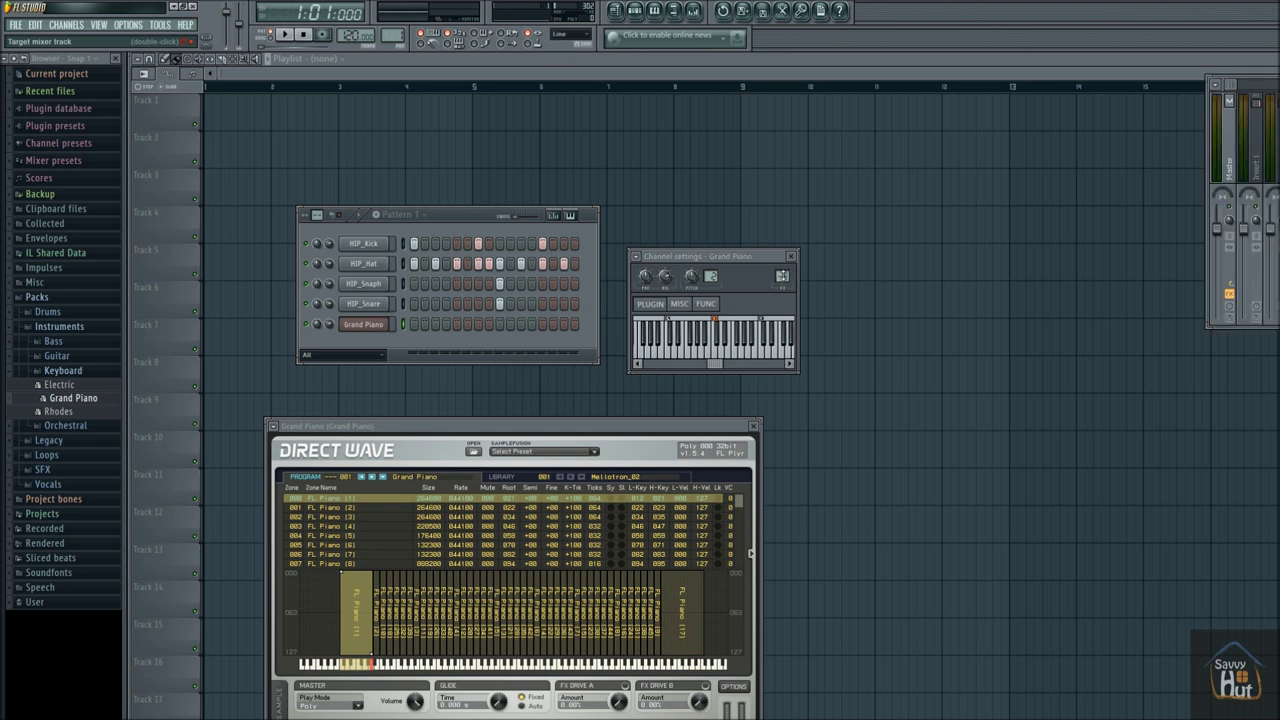
pyautogui.moveTo(922, 219); pyautogui.dragTo(620, 201)
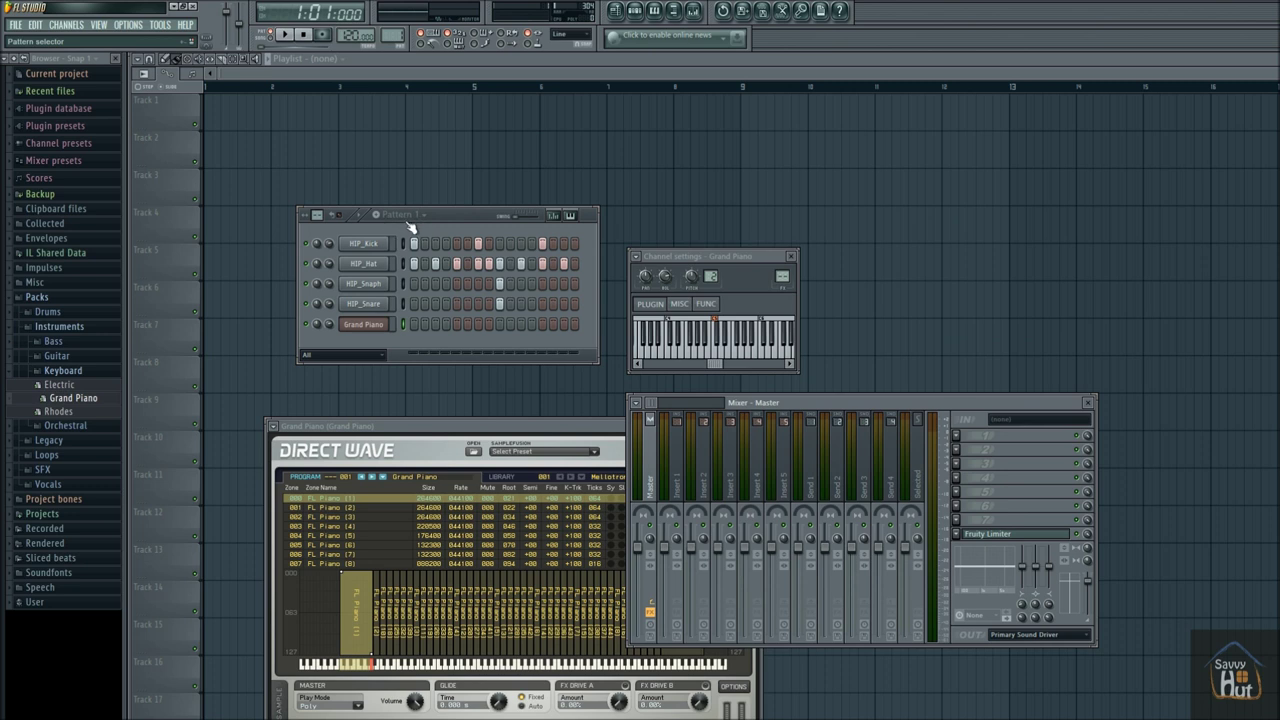
# Fill Track 1 of the playlist with Pattern 1 clips from bar 1 through bar 8
pyautogui.click(209, 118)
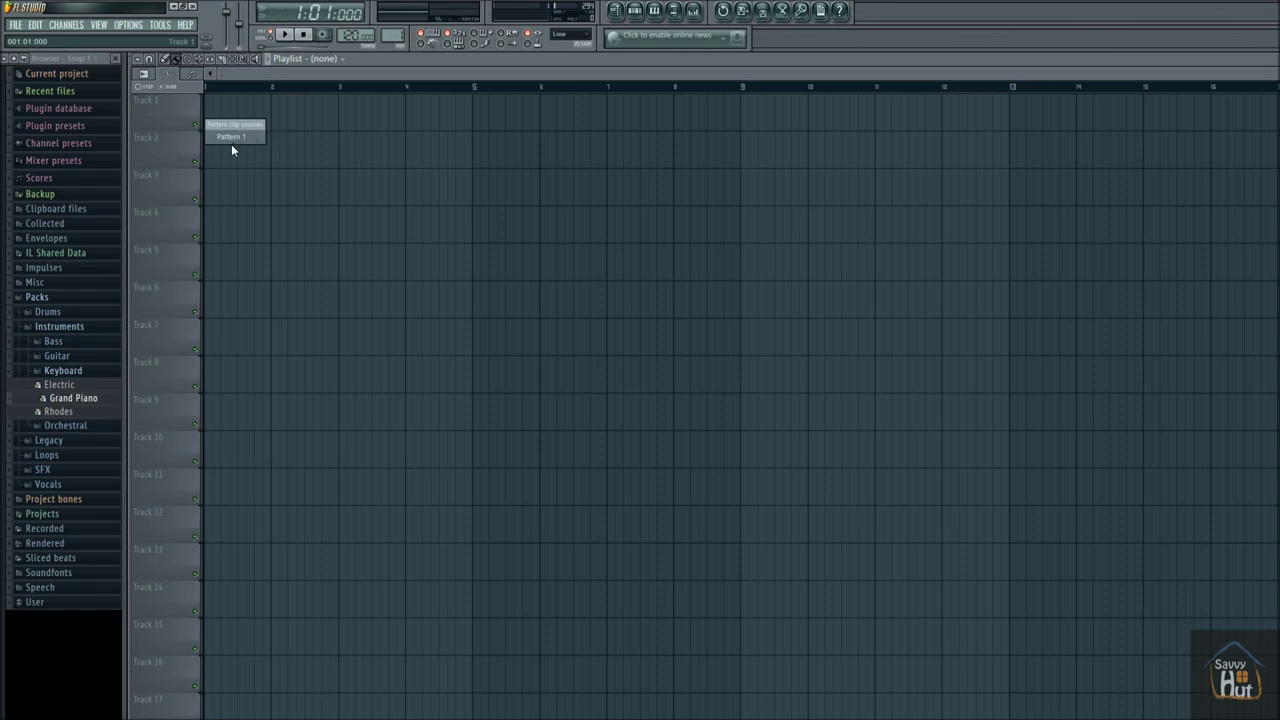
pyautogui.click(232, 137)
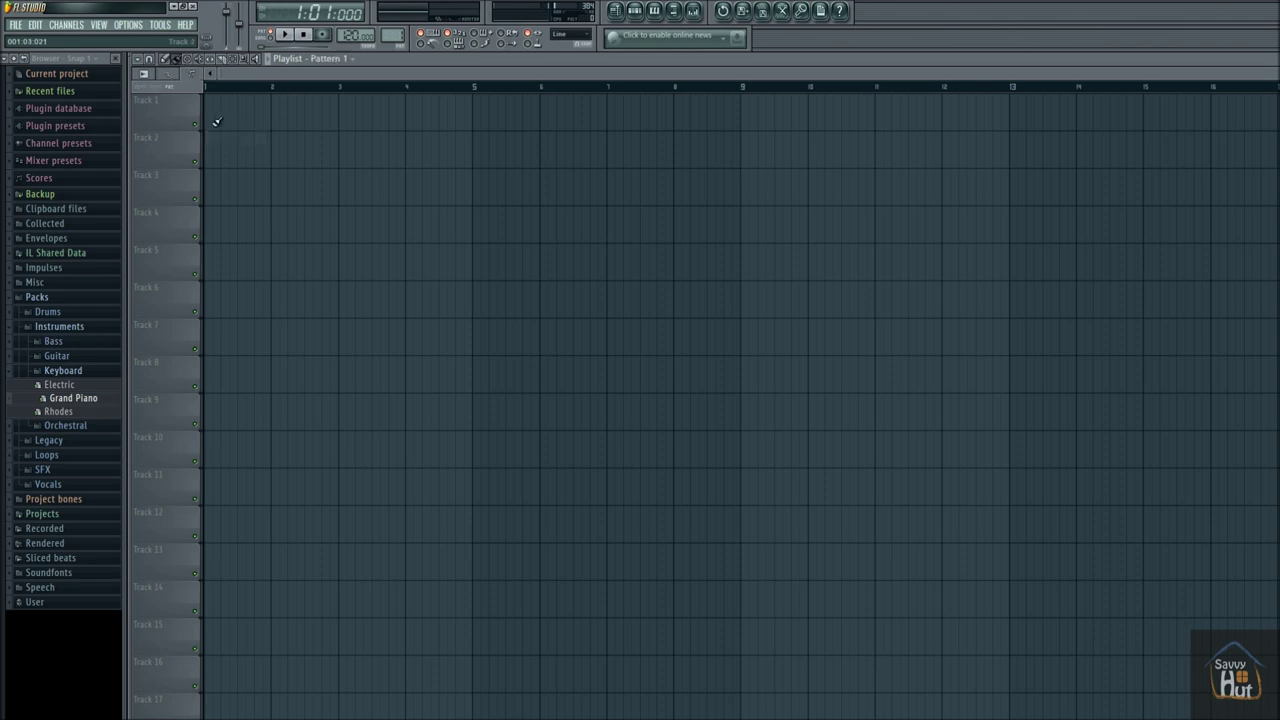
pyautogui.click(211, 117)
pyautogui.moveTo(211, 117); pyautogui.dragTo(703, 117)
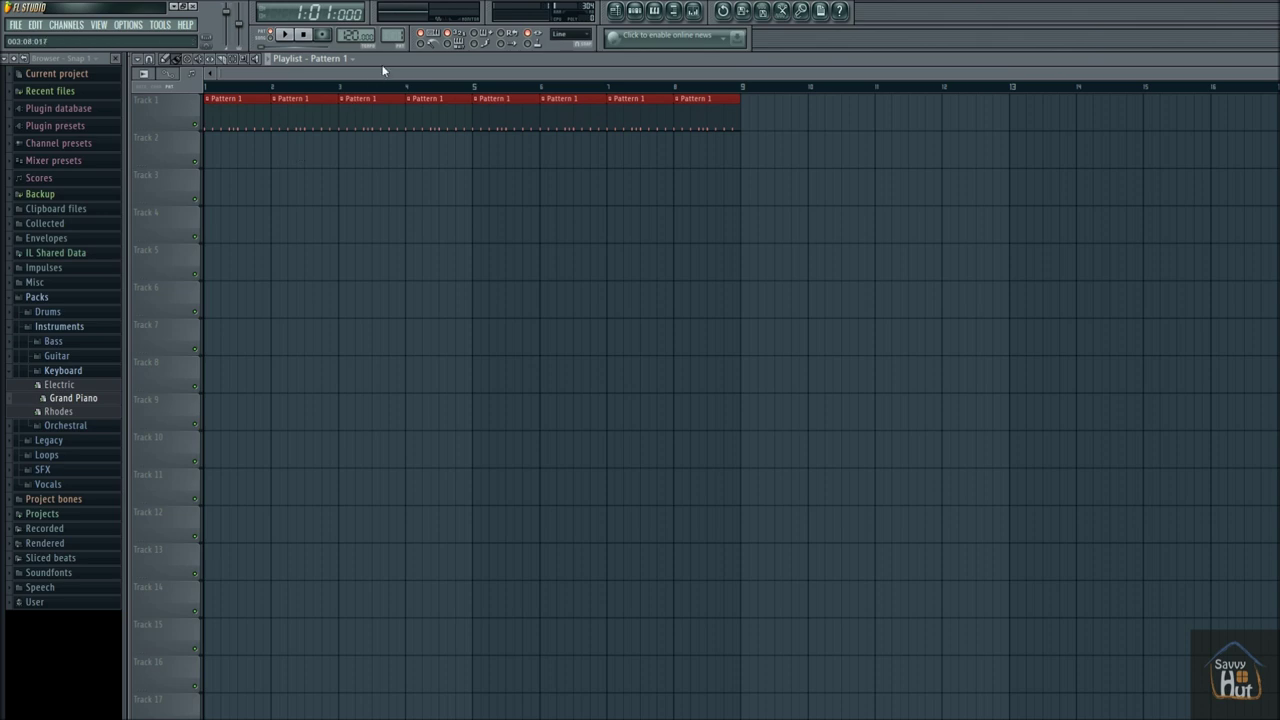
# Select the empty Pattern 2, show it in the step sequencer, and toggle song mode on and back to pattern mode
pyautogui.scroll(1, 392, 38)
pyautogui.click(636, 12)
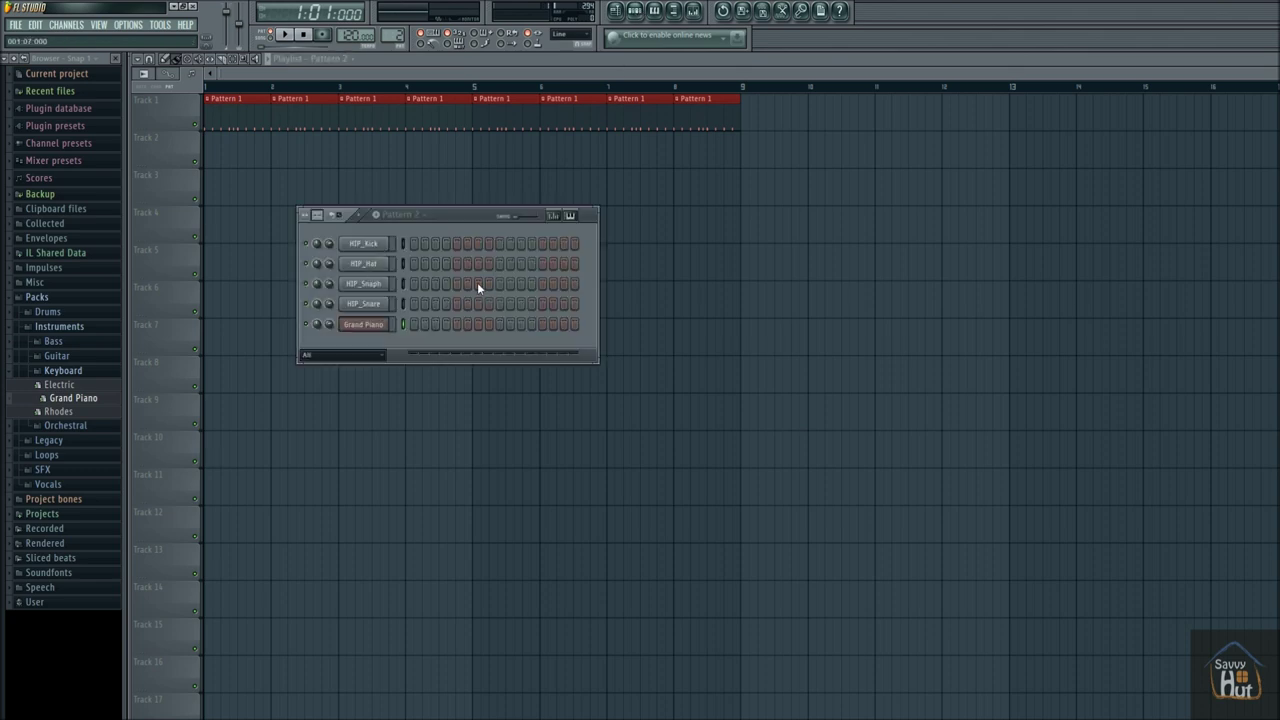
pyautogui.click(278, 37)
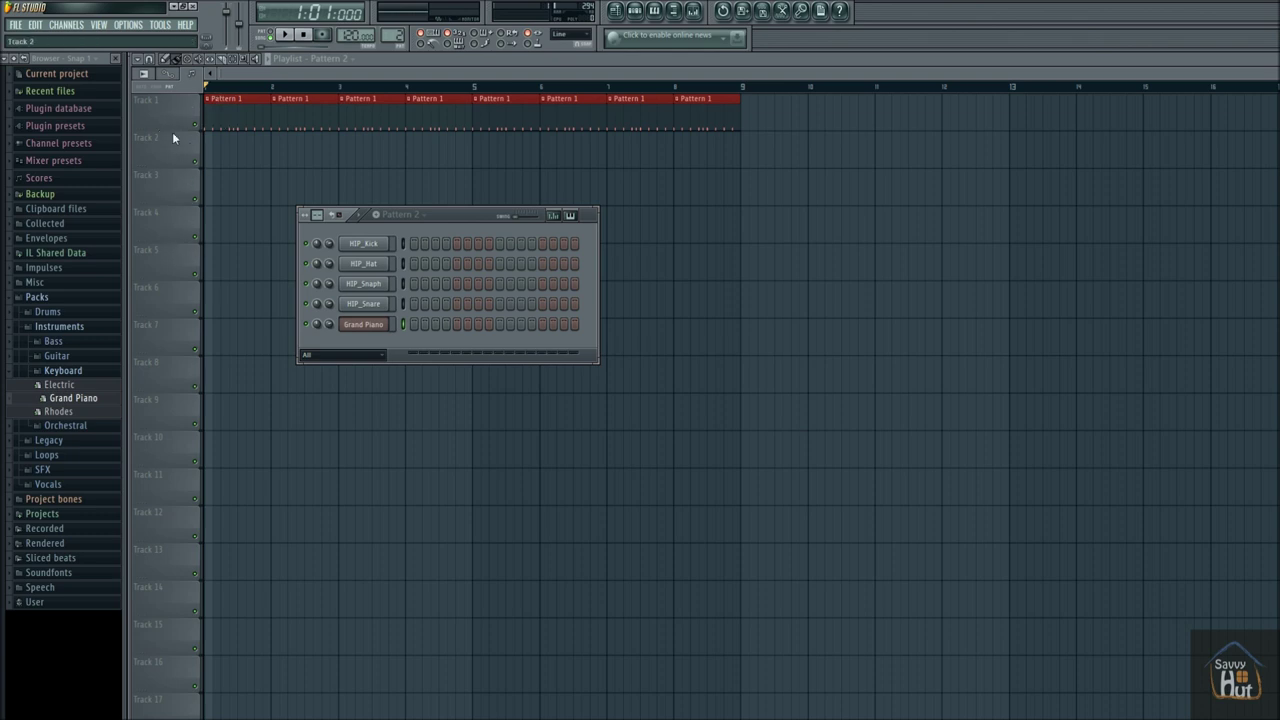
pyautogui.click(273, 36)
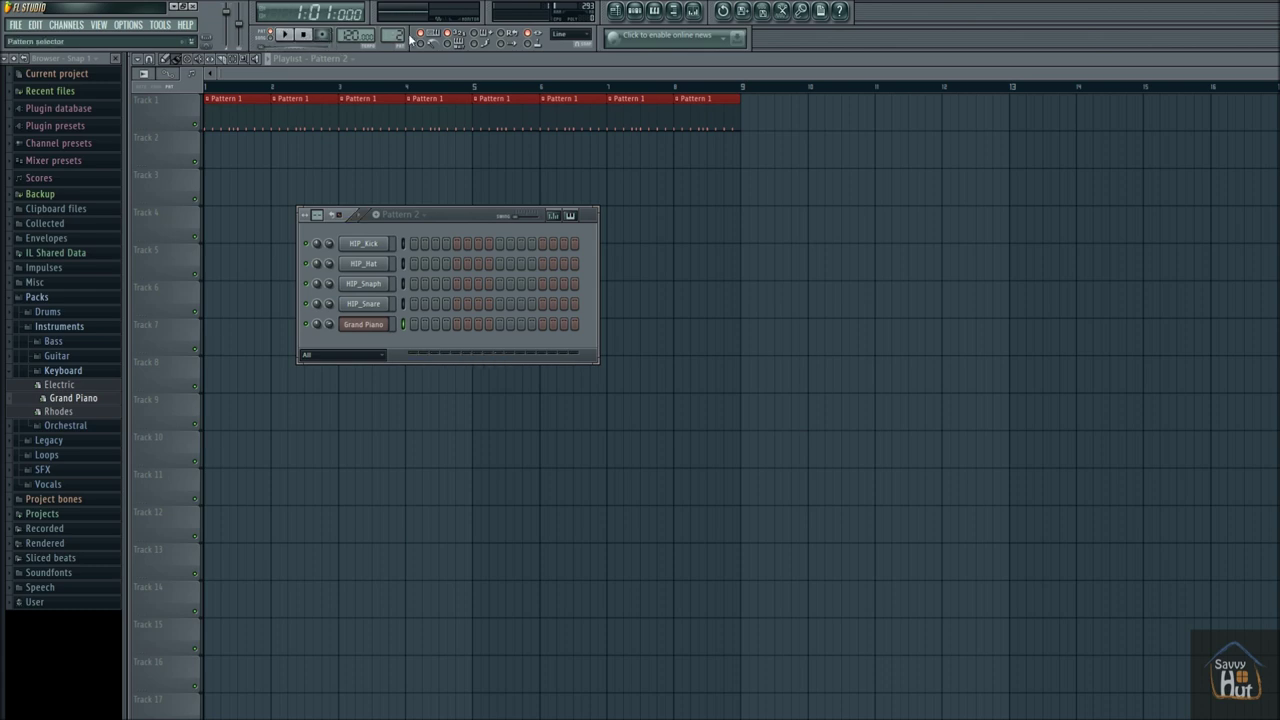
# Switch back to Pattern 1 and play its drum beat in pattern mode
pyautogui.moveTo(393, 35); pyautogui.dragTo(393, 45)
pyautogui.click(286, 37)
pyautogui.click(306, 35)
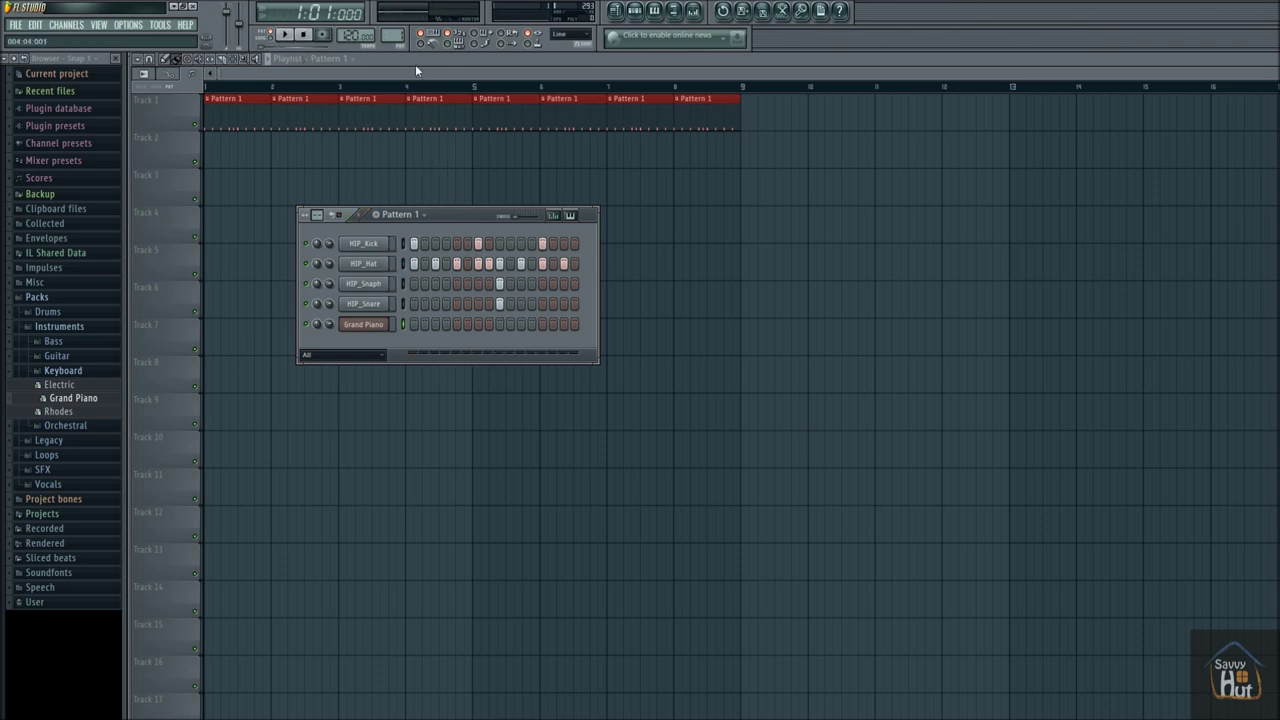
# Return to Pattern 2 and open the Grand Piano channel in the piano roll
pyautogui.moveTo(391, 36); pyautogui.dragTo(391, 27)
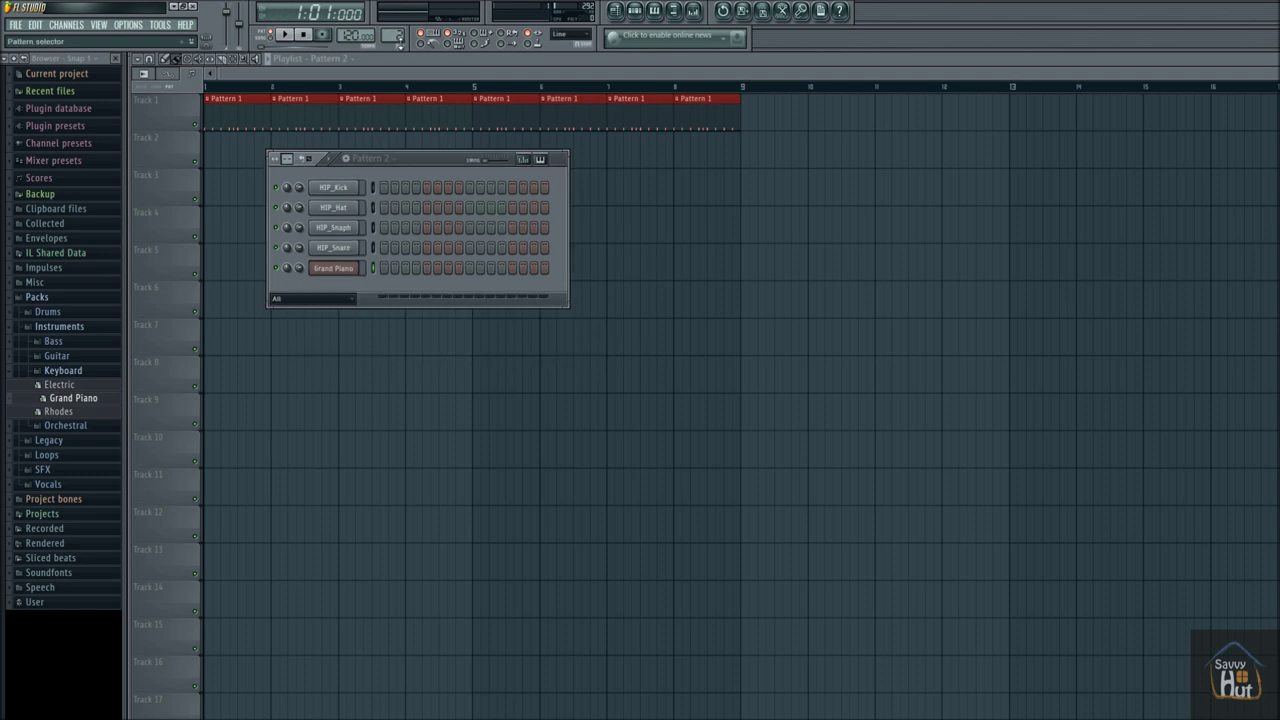
pyautogui.rightClick(333, 272)
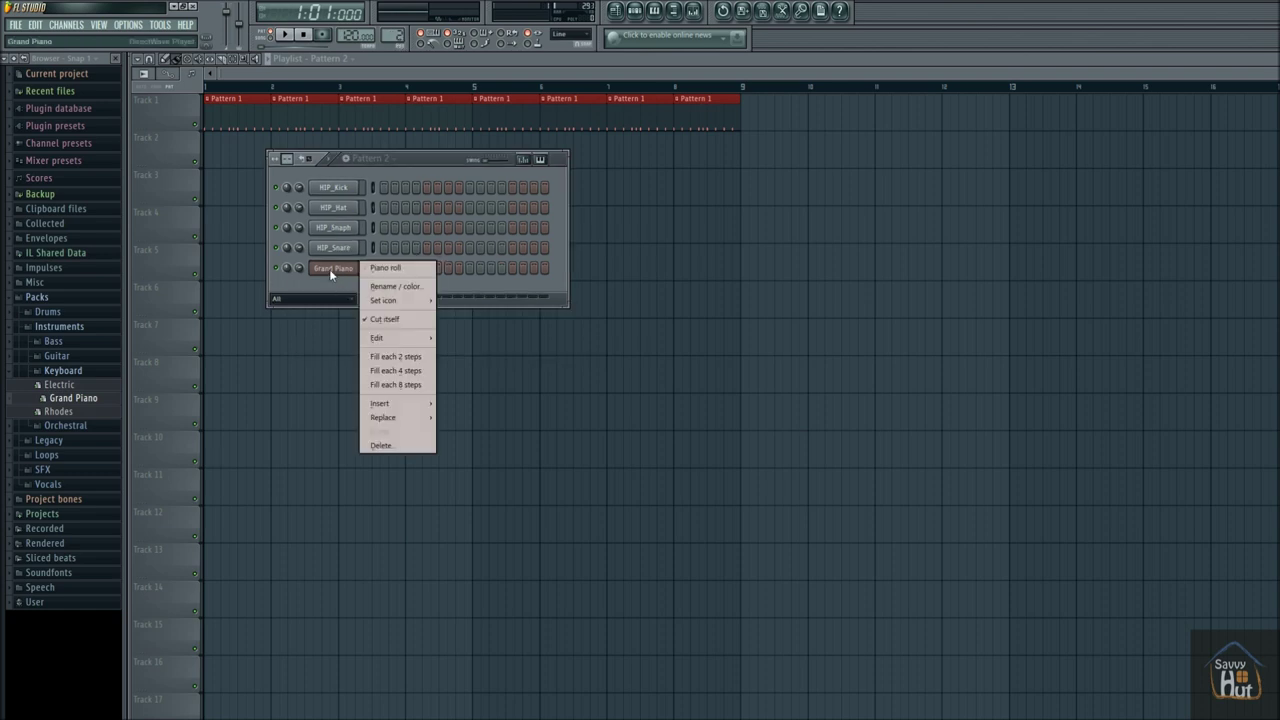
pyautogui.click(395, 273)
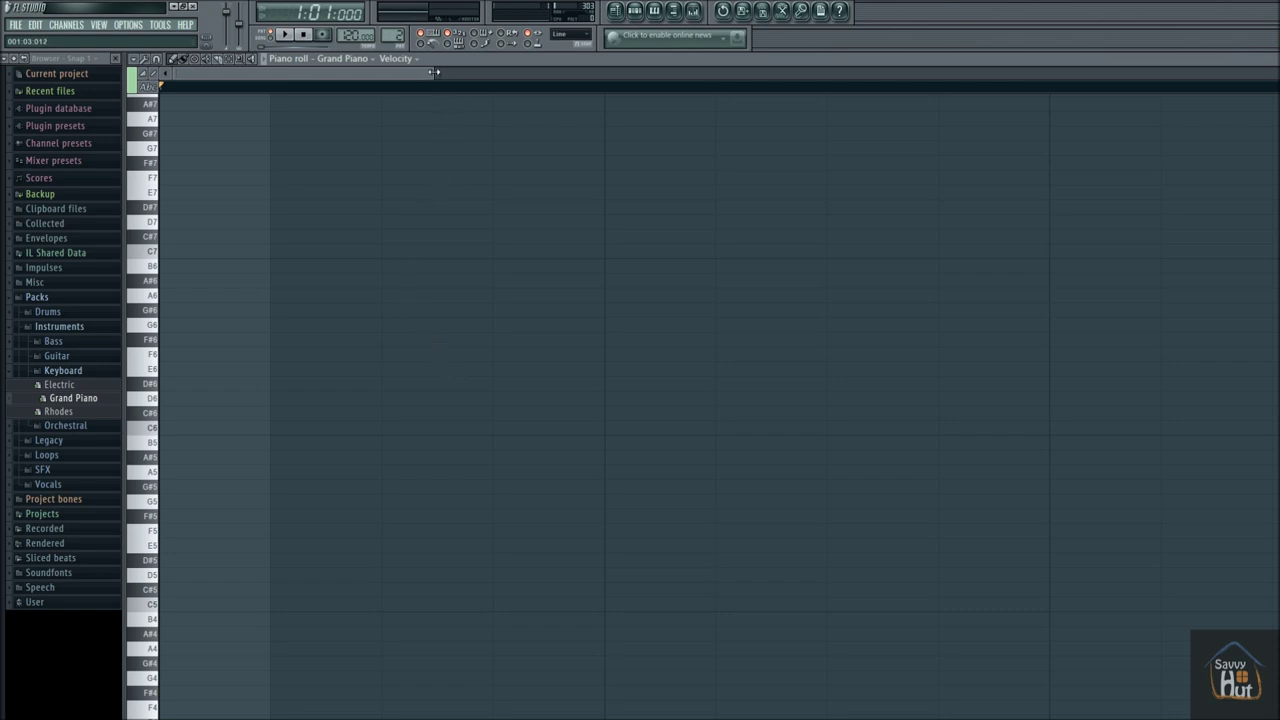
# Place four short C6 notes on the four beats of bar 1 in the piano roll and play them back
pyautogui.moveTo(433, 72); pyautogui.dragTo(1045, 74)
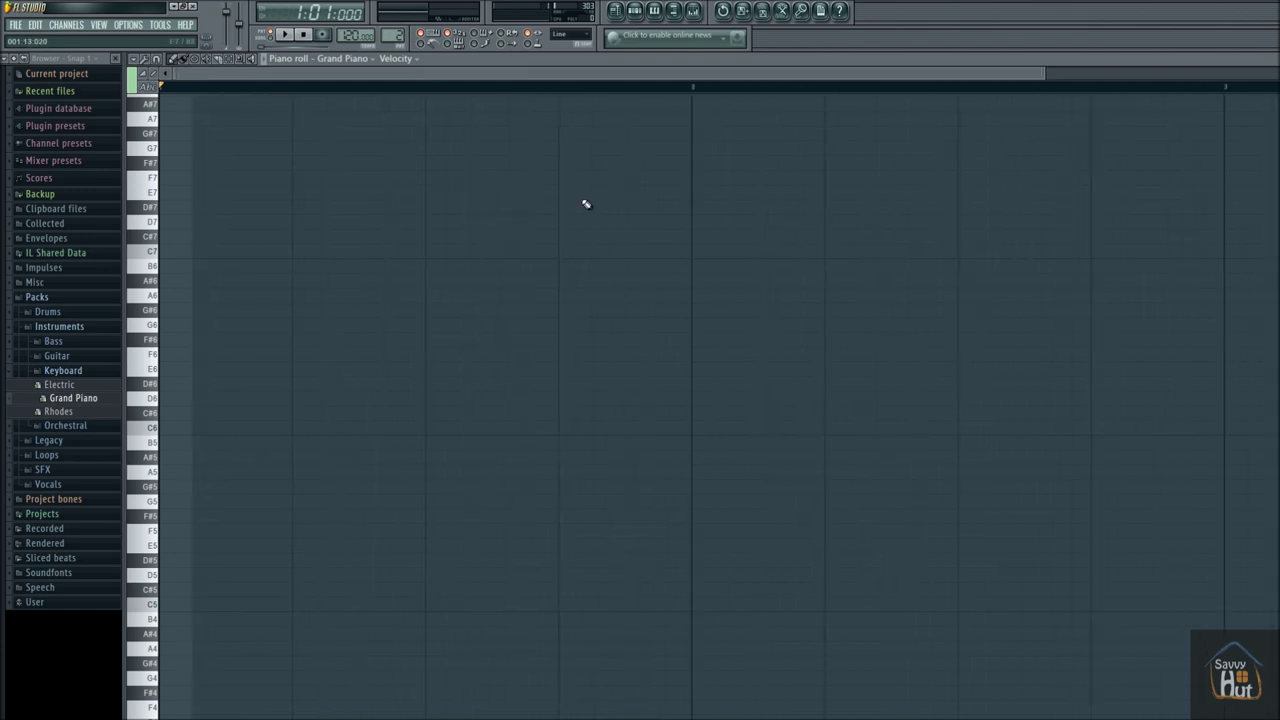
pyautogui.click(193, 87)
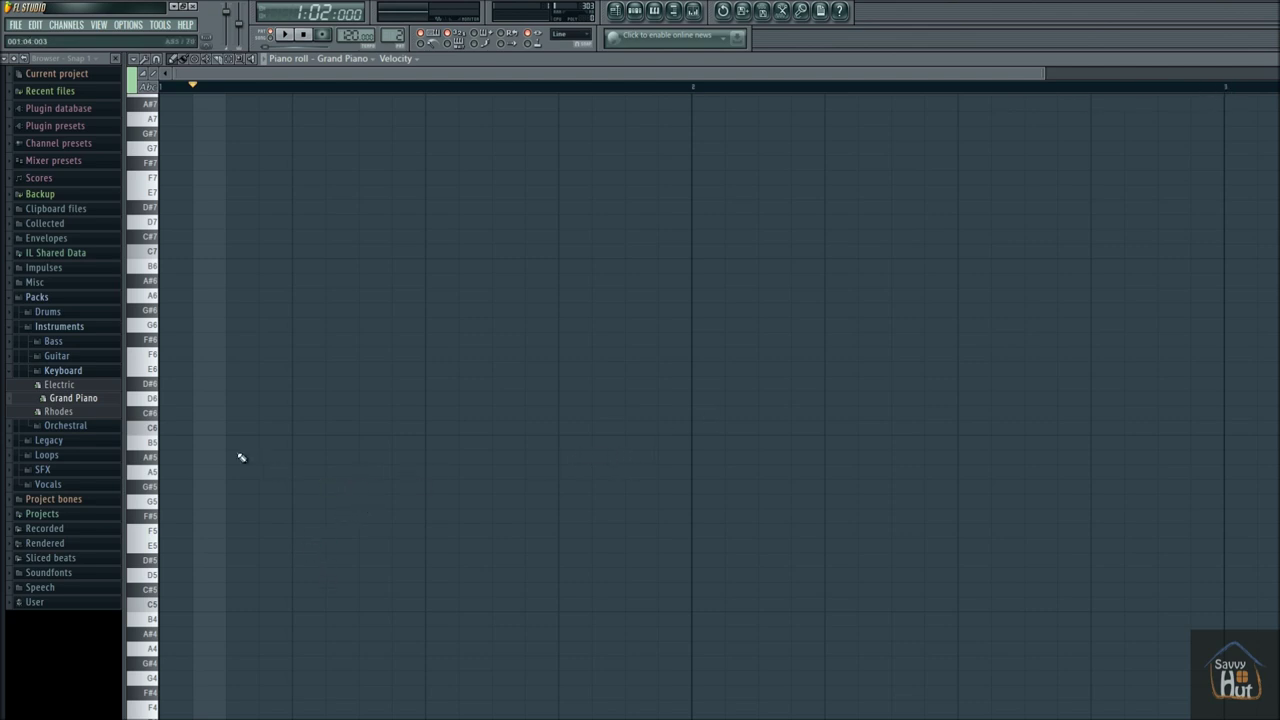
pyautogui.click(180, 433)
pyautogui.click(308, 429)
pyautogui.click(443, 429)
pyautogui.moveTo(598, 429); pyautogui.dragTo(572, 429)
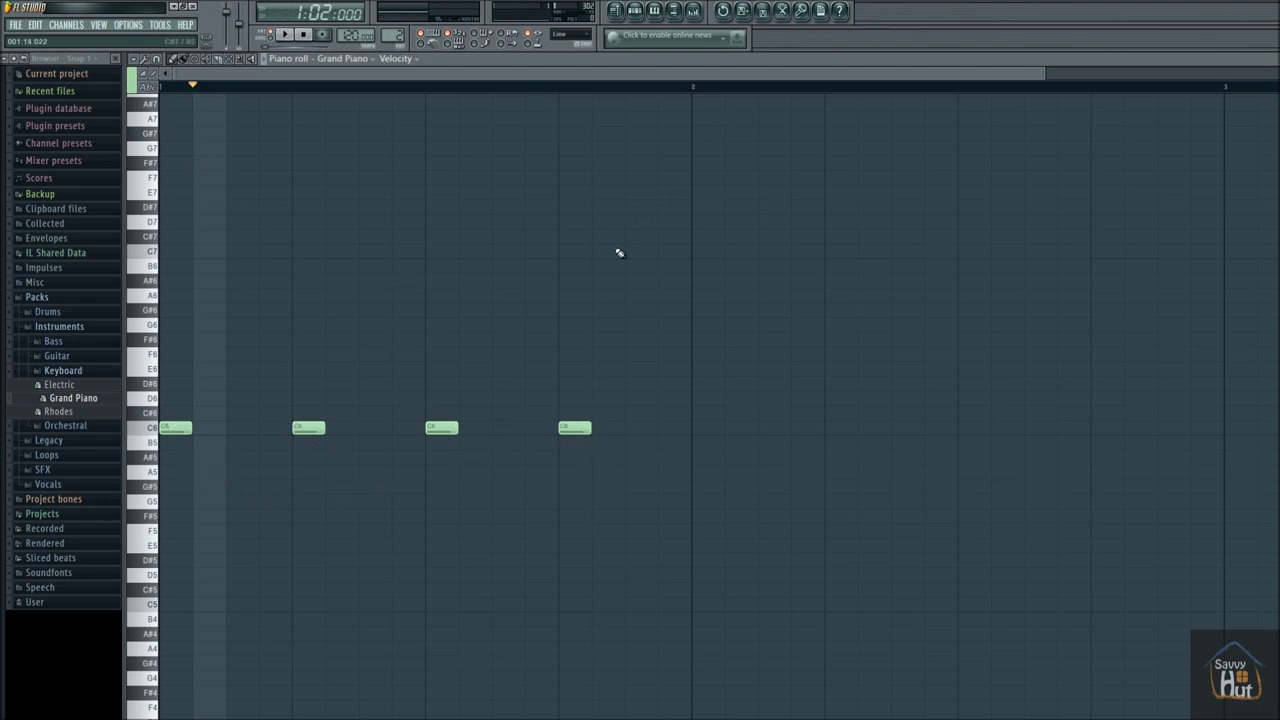
pyautogui.click(284, 35)
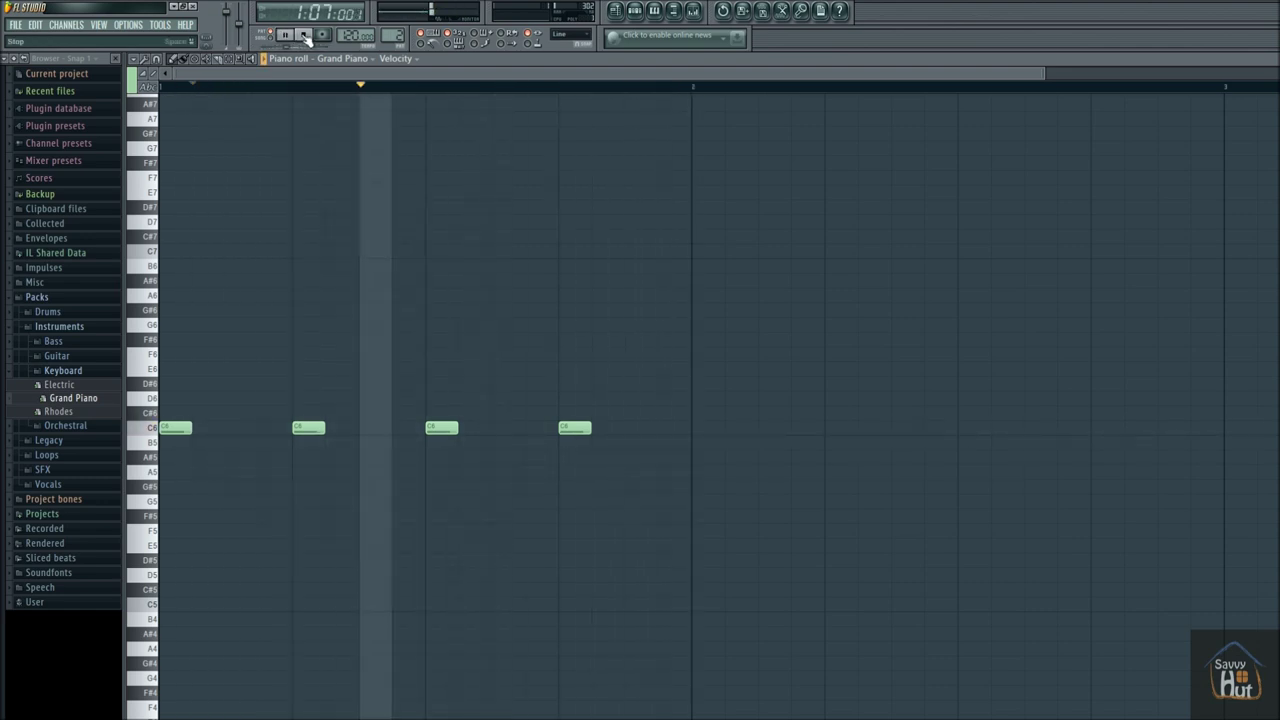
pyautogui.click(305, 35)
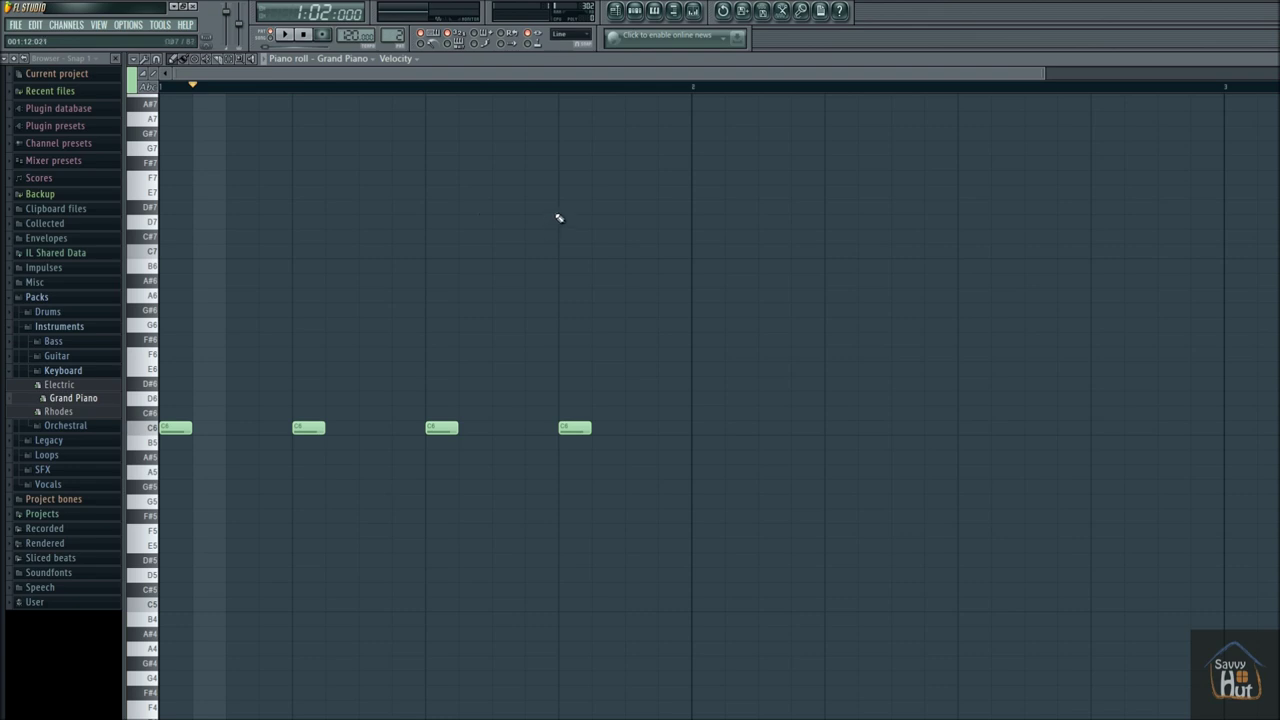
# Place Pattern 2 at bar 1 of Track 2 in the playlist and play the arrangement in song mode
pyautogui.click(620, 12)
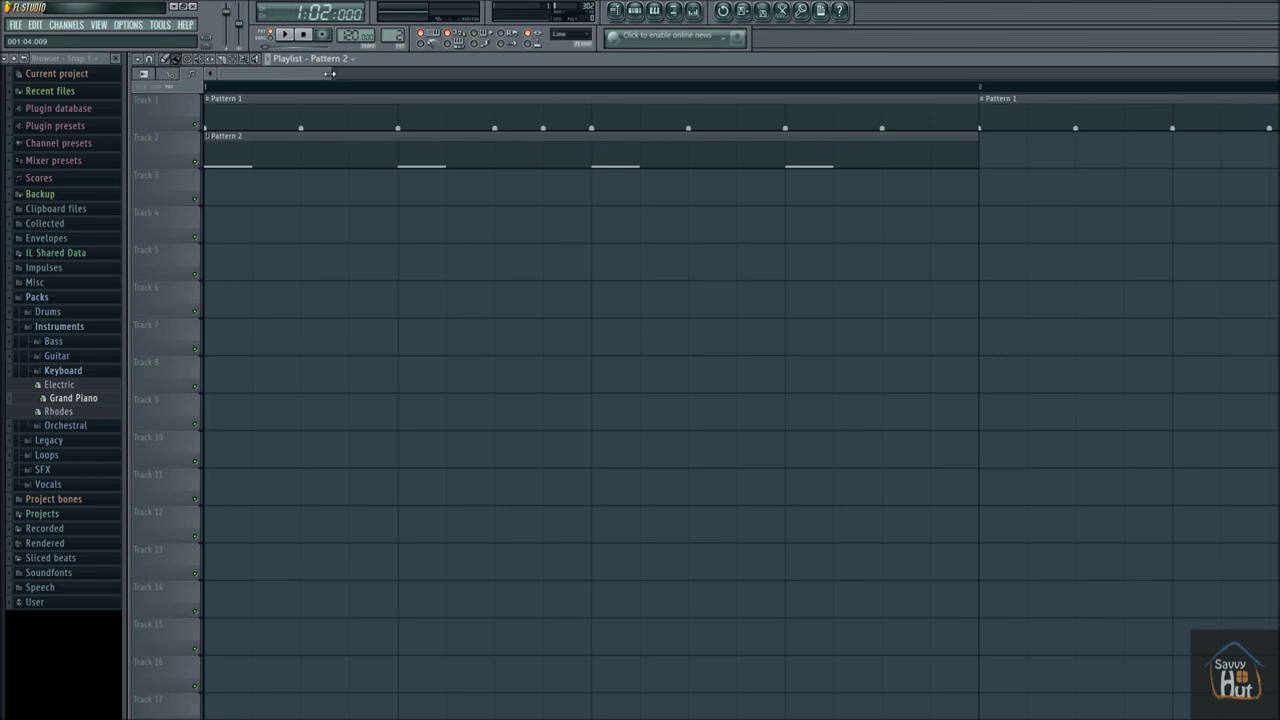
pyautogui.moveTo(329, 73); pyautogui.dragTo(1110, 73)
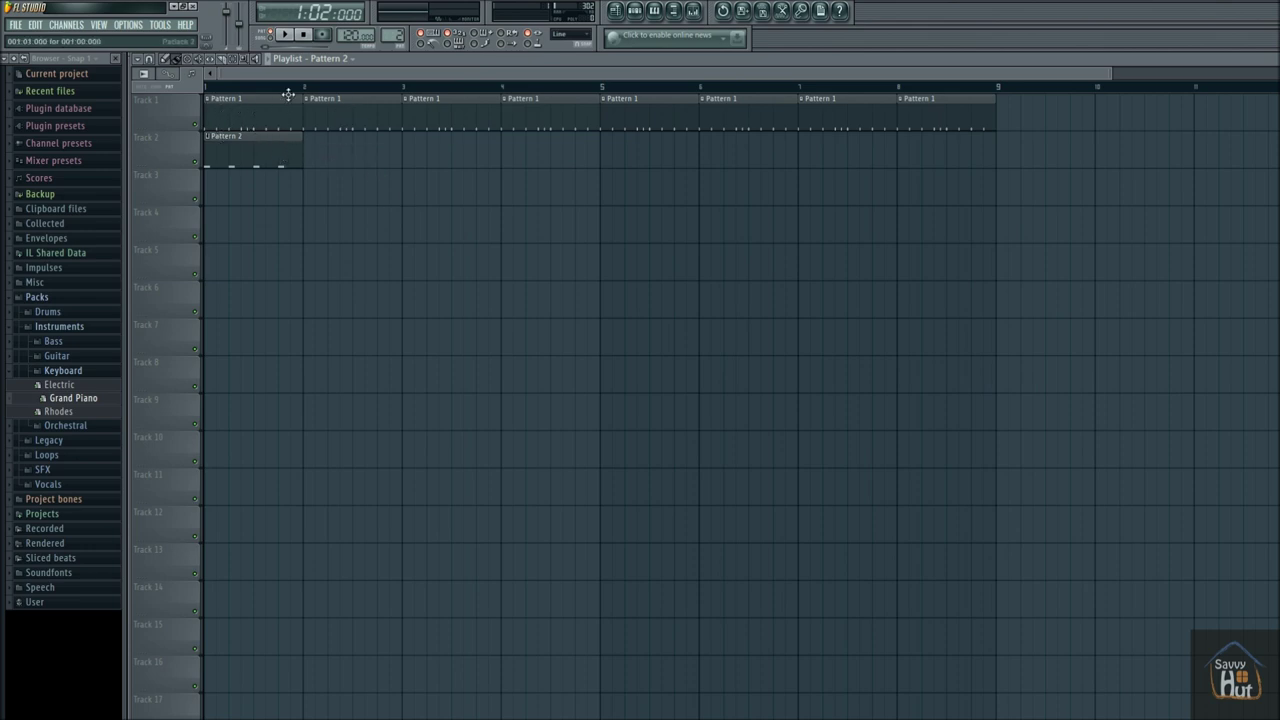
pyautogui.click(276, 44)
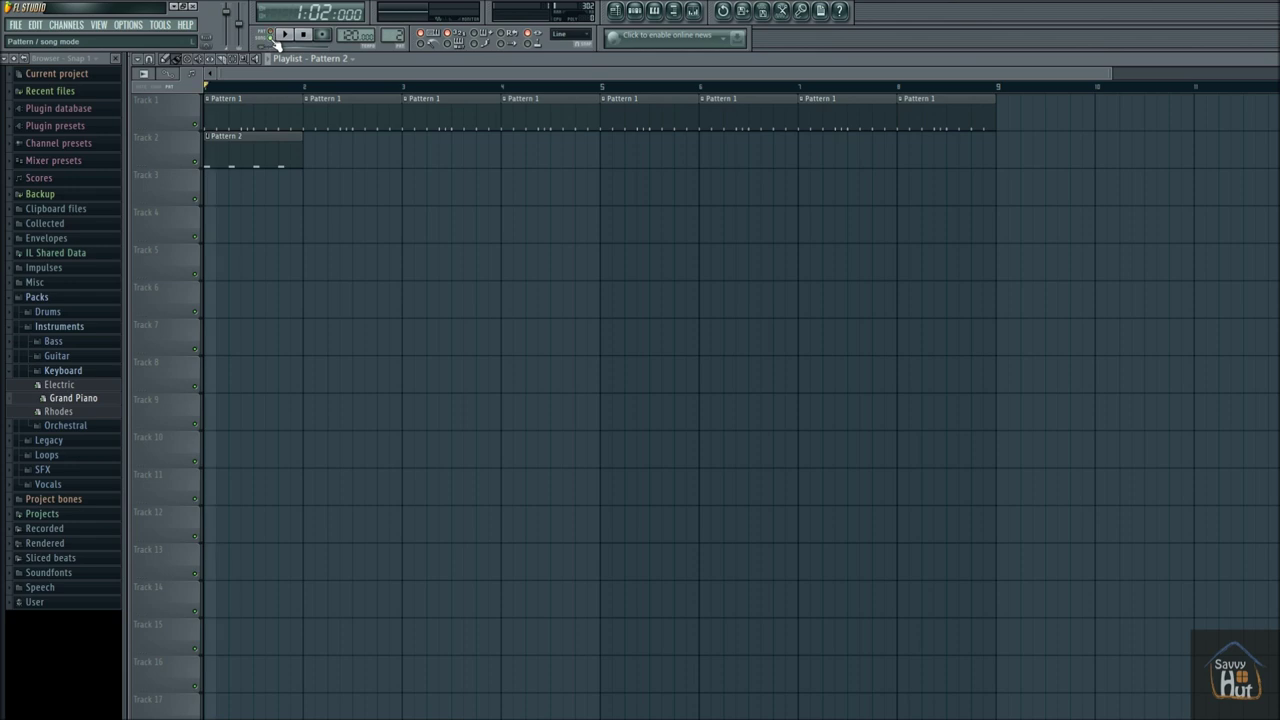
pyautogui.click(287, 36)
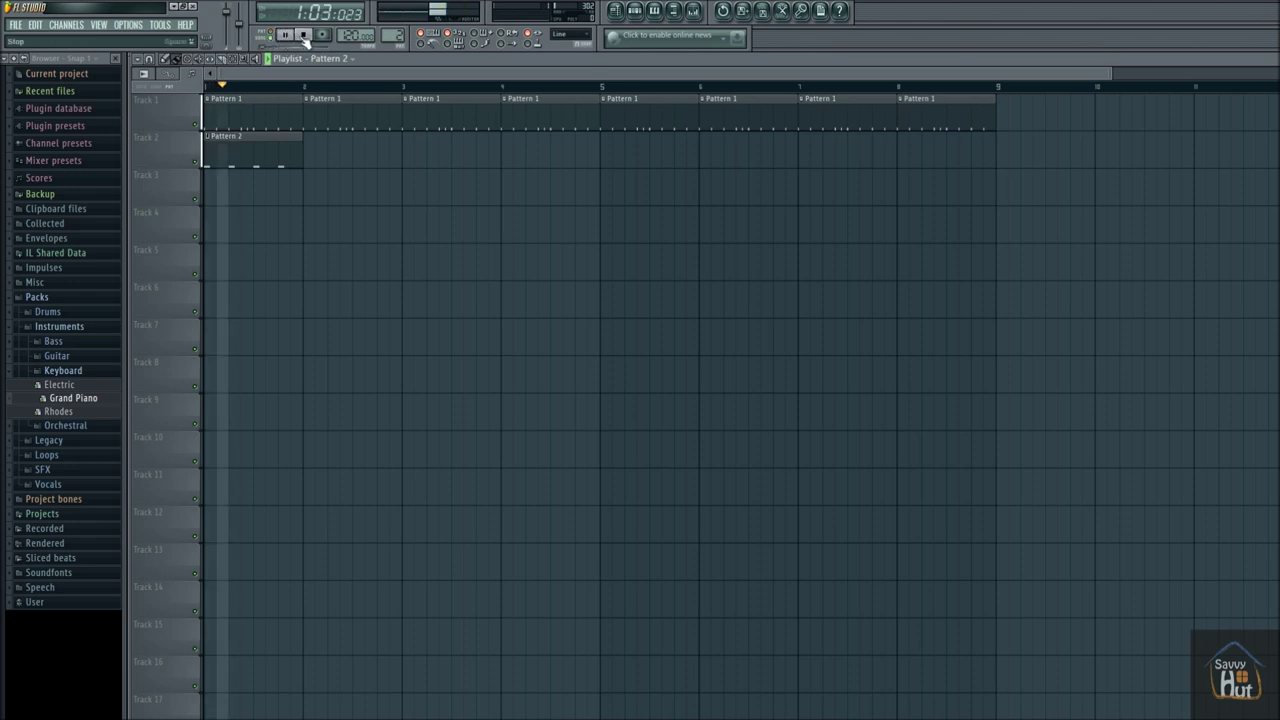
pyautogui.click(305, 36)
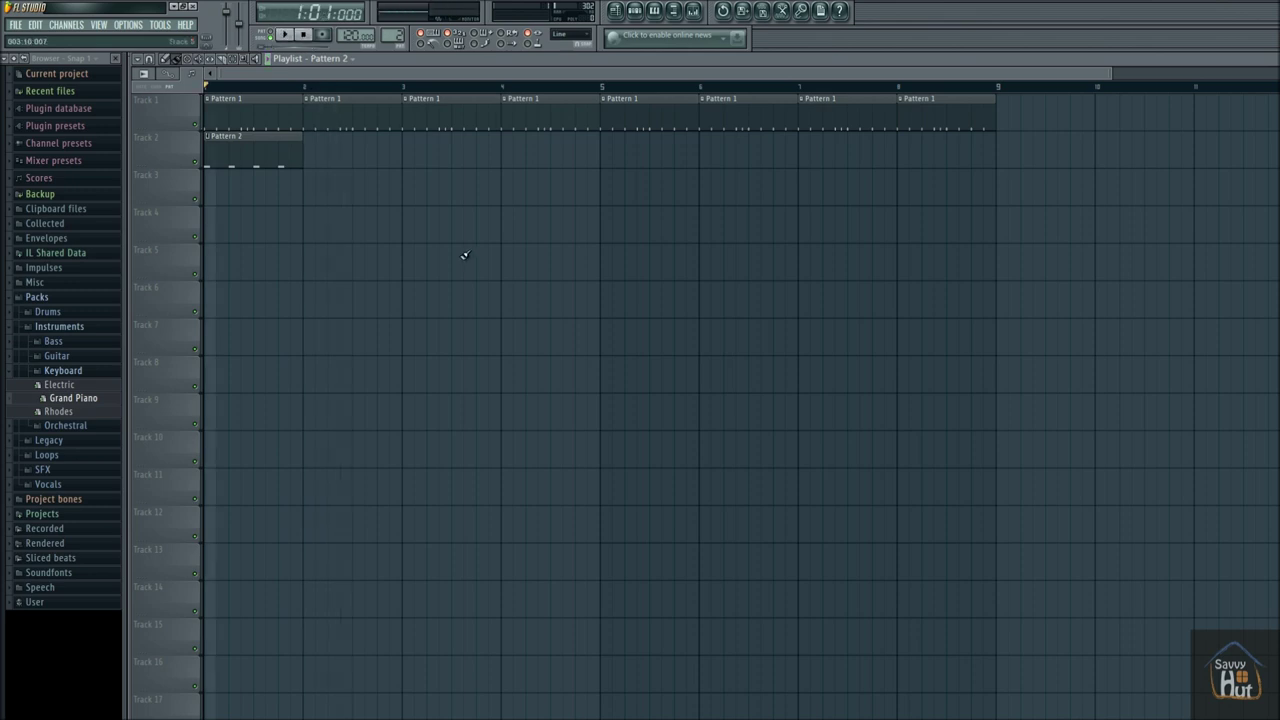
# Reopen Pattern 2 in the piano roll and audition piano keys, including A5, C6 and E6 together as a chord
pyautogui.doubleClick(259, 157)
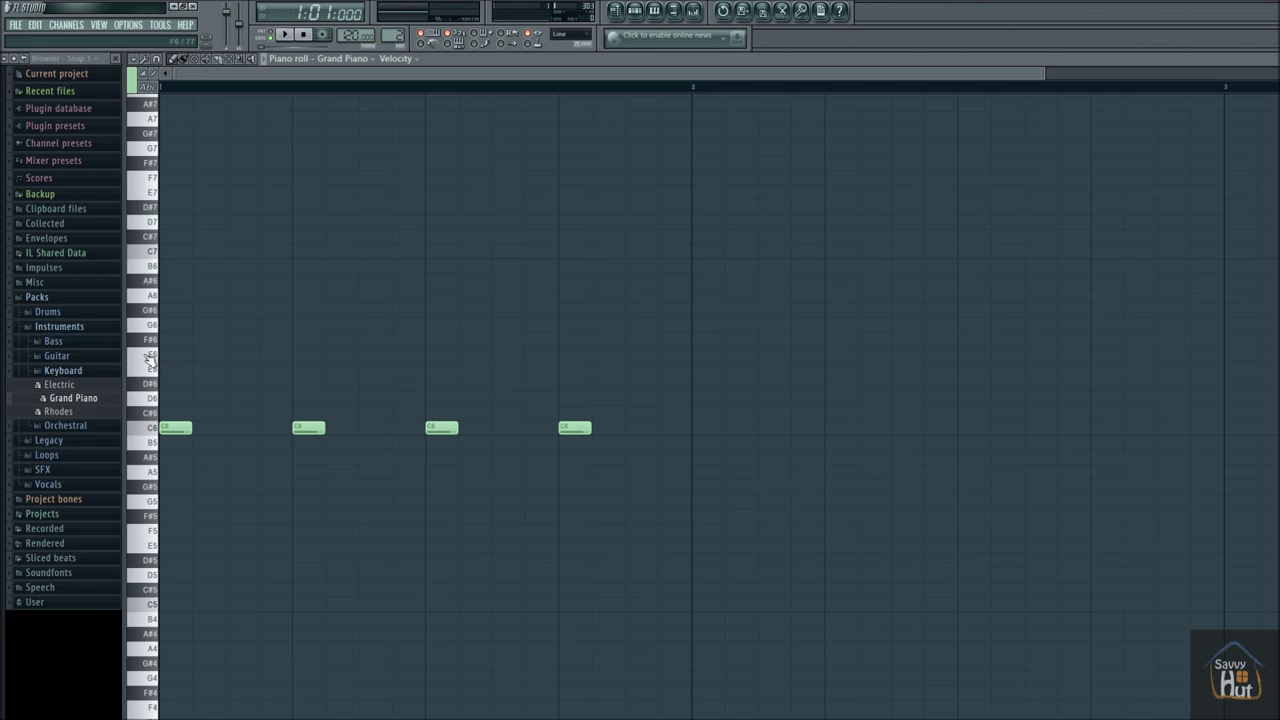
pyautogui.moveTo(150, 358); pyautogui.dragTo(148, 430)
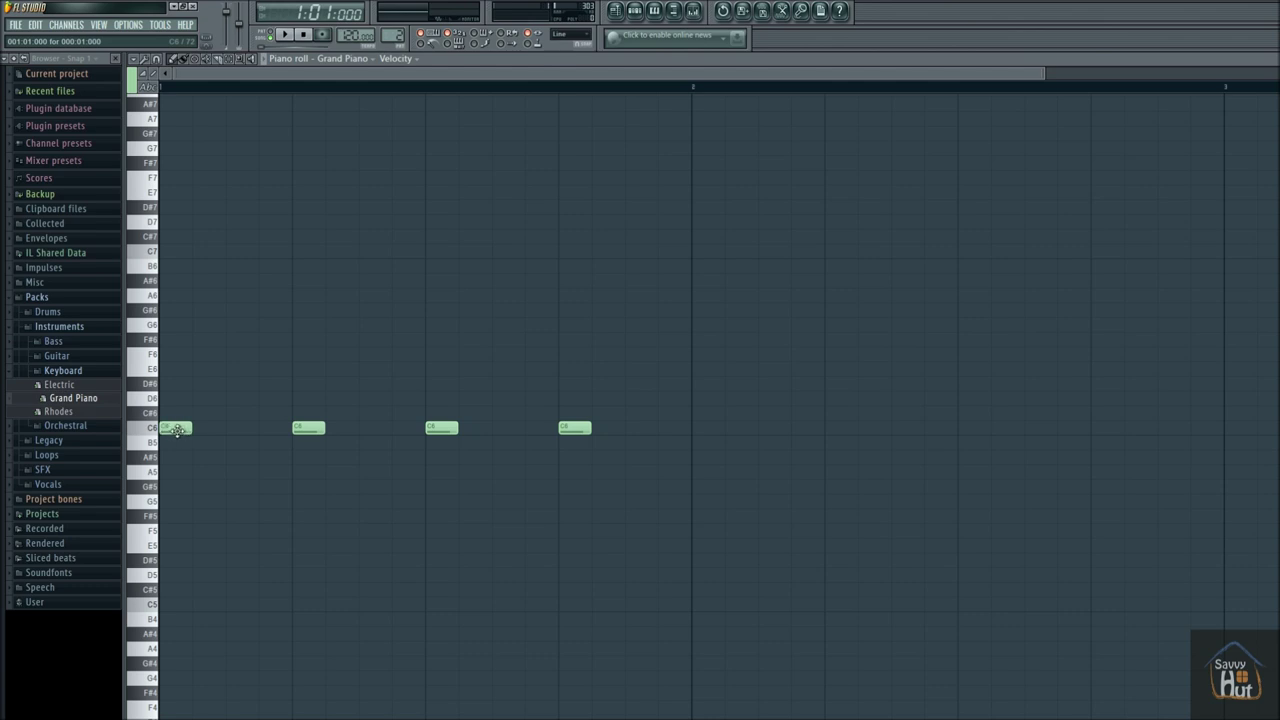
pyautogui.moveTo(177, 430)
pyautogui.mouseDown()
pyautogui.moveTo(177, 533)
pyautogui.moveTo(172, 430)
pyautogui.mouseUp()
pyautogui.press('e')
pyautogui.press('q')
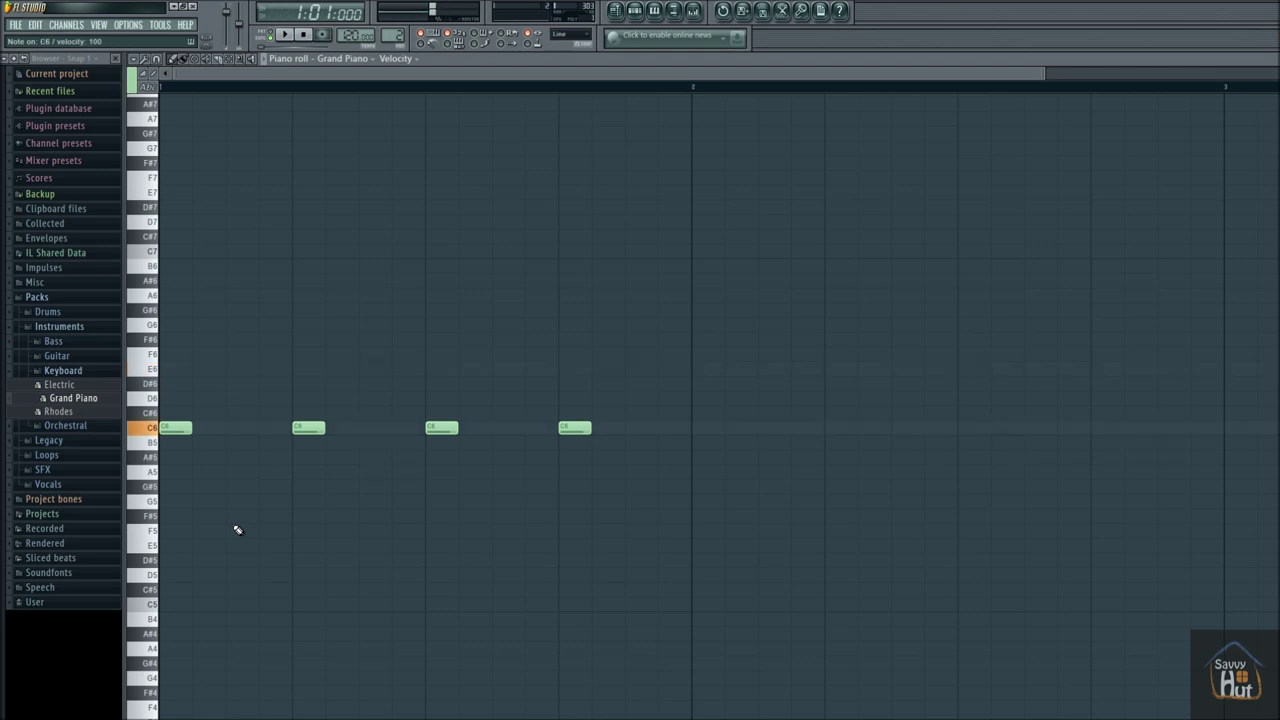
pyautogui.press('n')
pyautogui.hotkey('n', 'q', 'e')
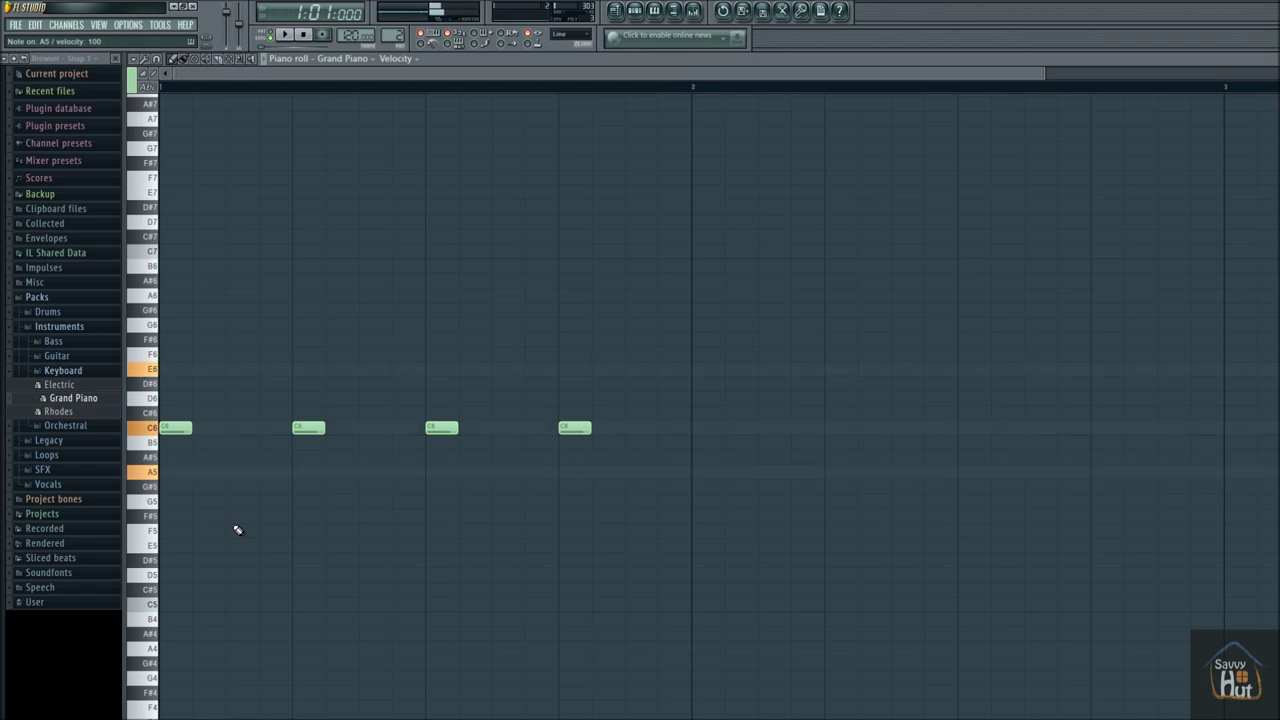
# Delete the C6 notes from the piano roll and audition the A5, C6 and E6 chord on the empty grid
pyautogui.rightClick(178, 428)
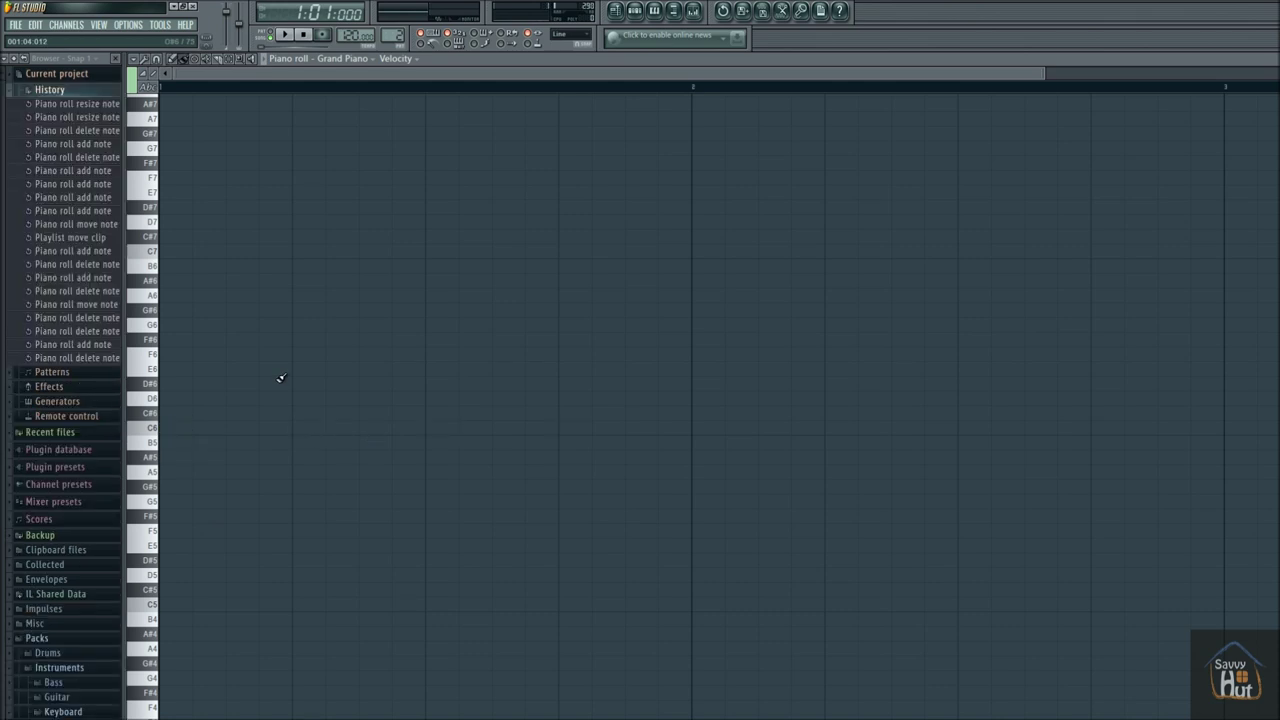
pyautogui.hotkey('n', 'q', 'e')
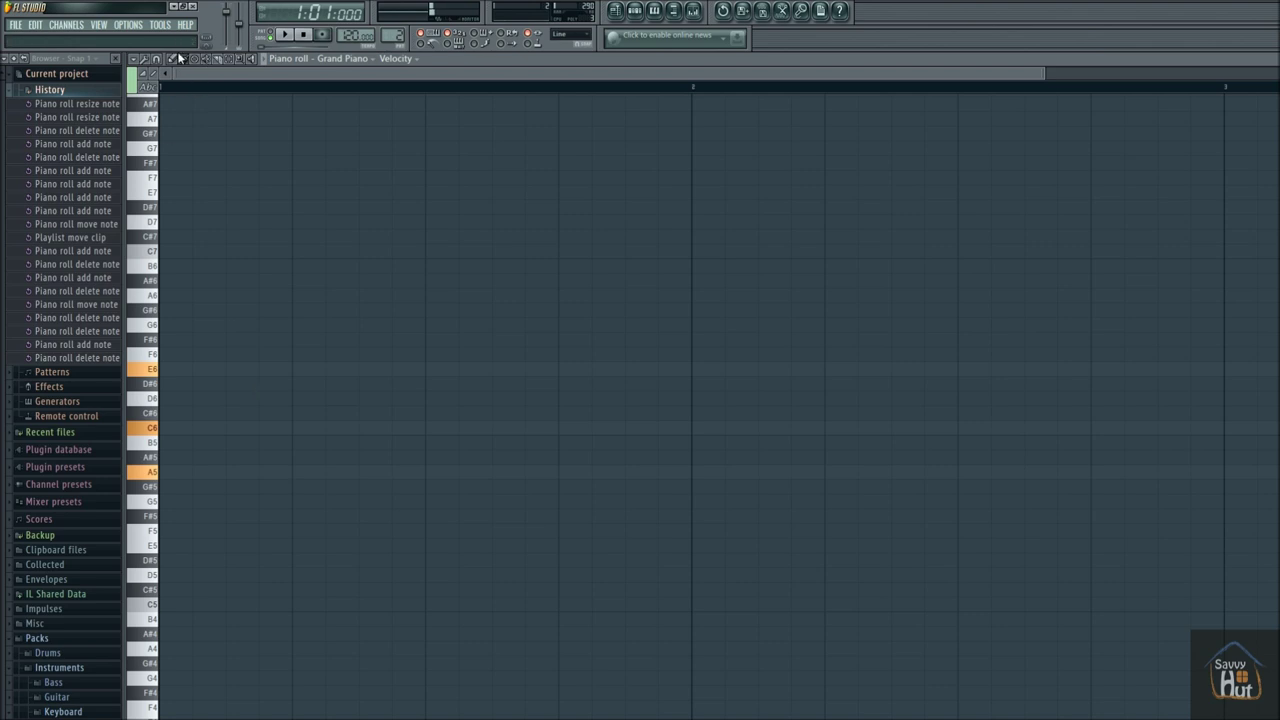
# Place short E6, C6 and A5 notes stacked as a chord on the first beat of bar 1 in the piano roll
pyautogui.click(176, 373)
pyautogui.click(172, 427)
pyautogui.click(205, 472)
pyautogui.moveTo(205, 472); pyautogui.dragTo(177, 472)
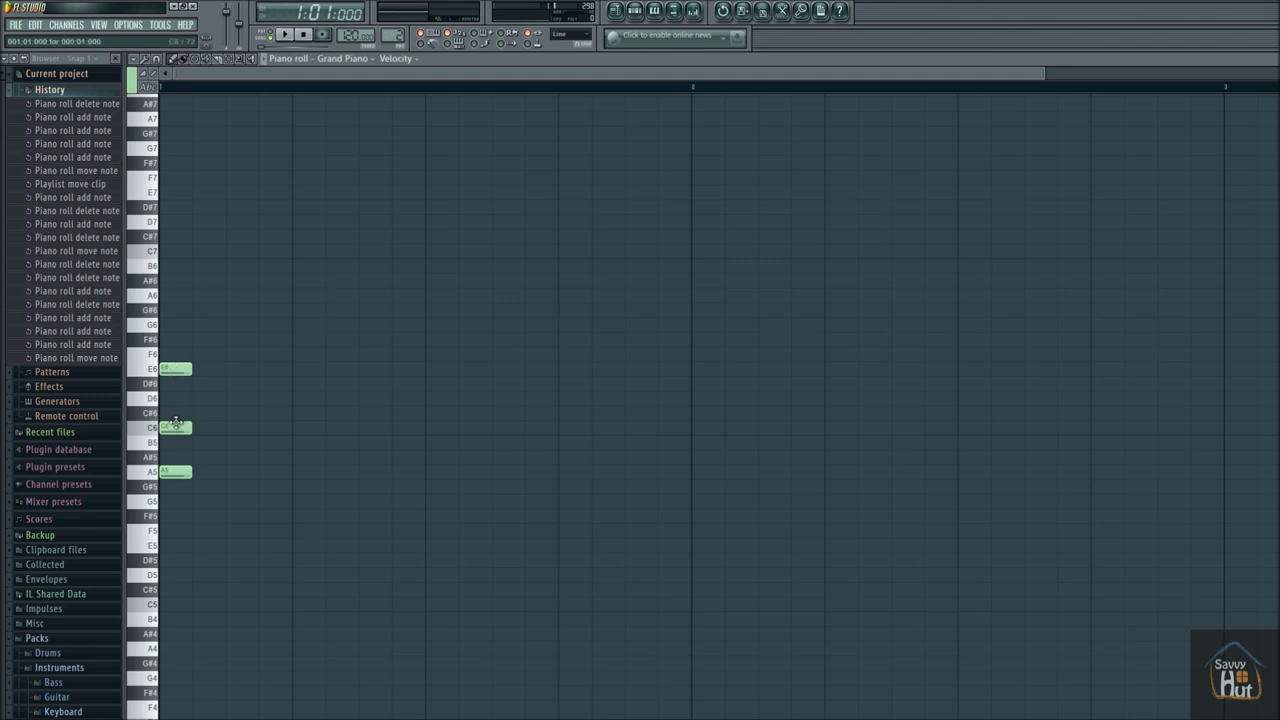
# Set the piano roll snap to (none) and move the E6 note slightly off the start of bar 1
pyautogui.click(134, 60)
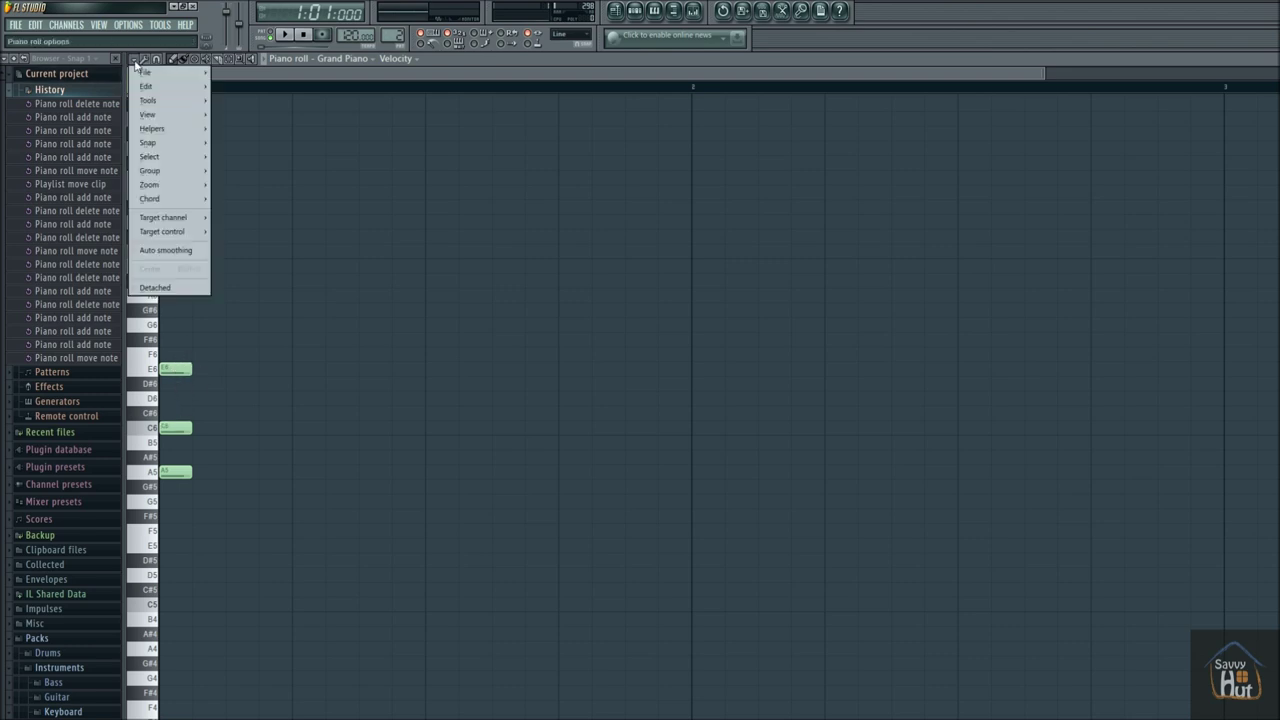
pyautogui.moveTo(165, 146)
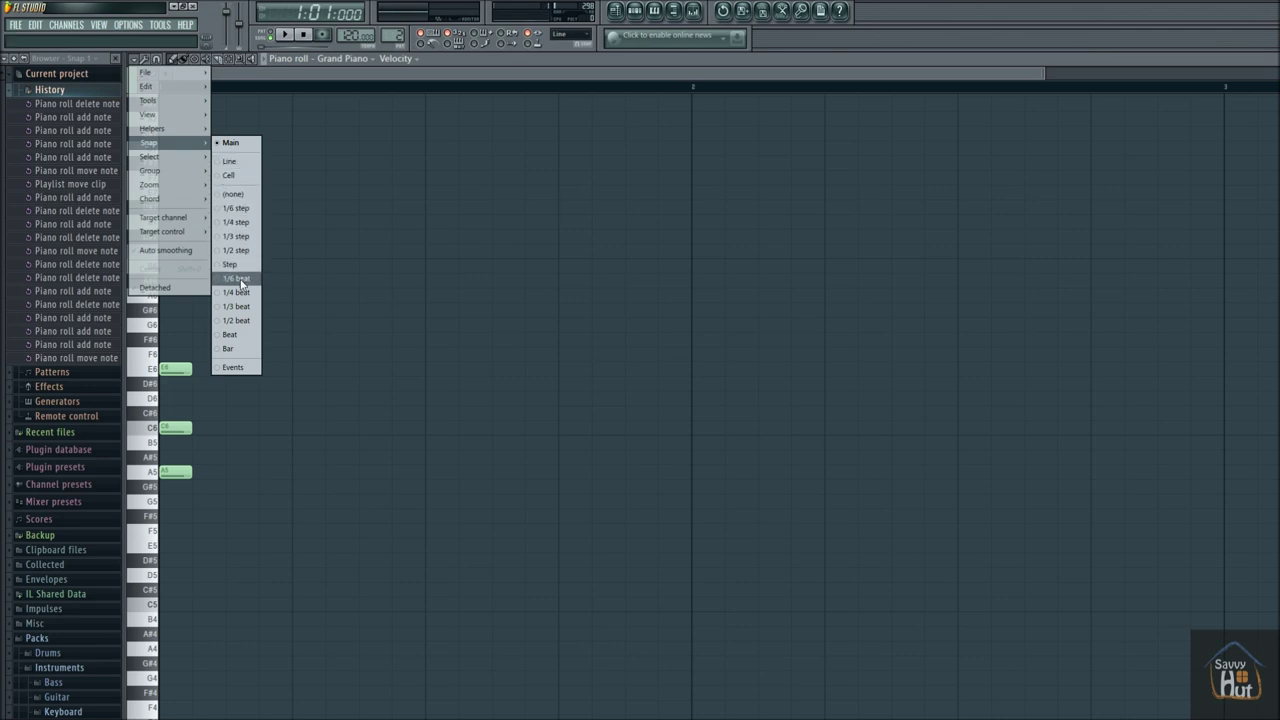
pyautogui.click(234, 196)
pyautogui.moveTo(175, 367); pyautogui.dragTo(189, 367)
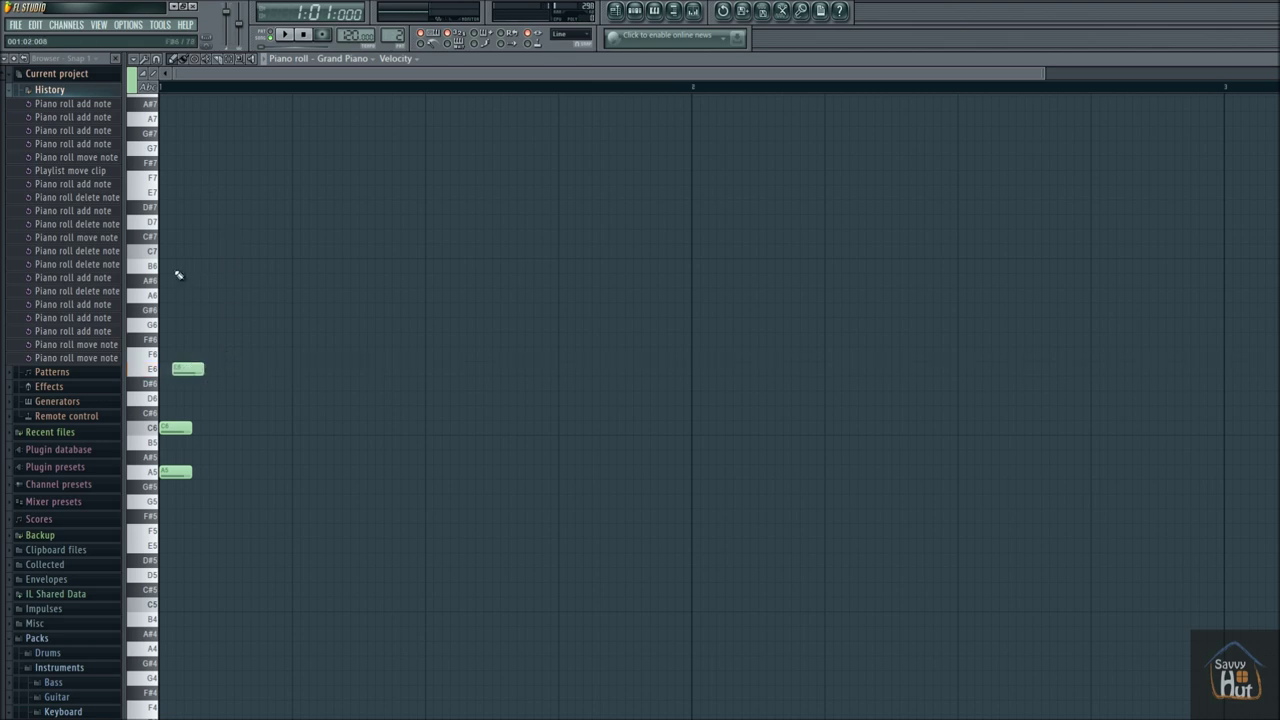
# Set the piano roll snap to Main and move the E6 note back to the start of bar 1
pyautogui.click(143, 59)
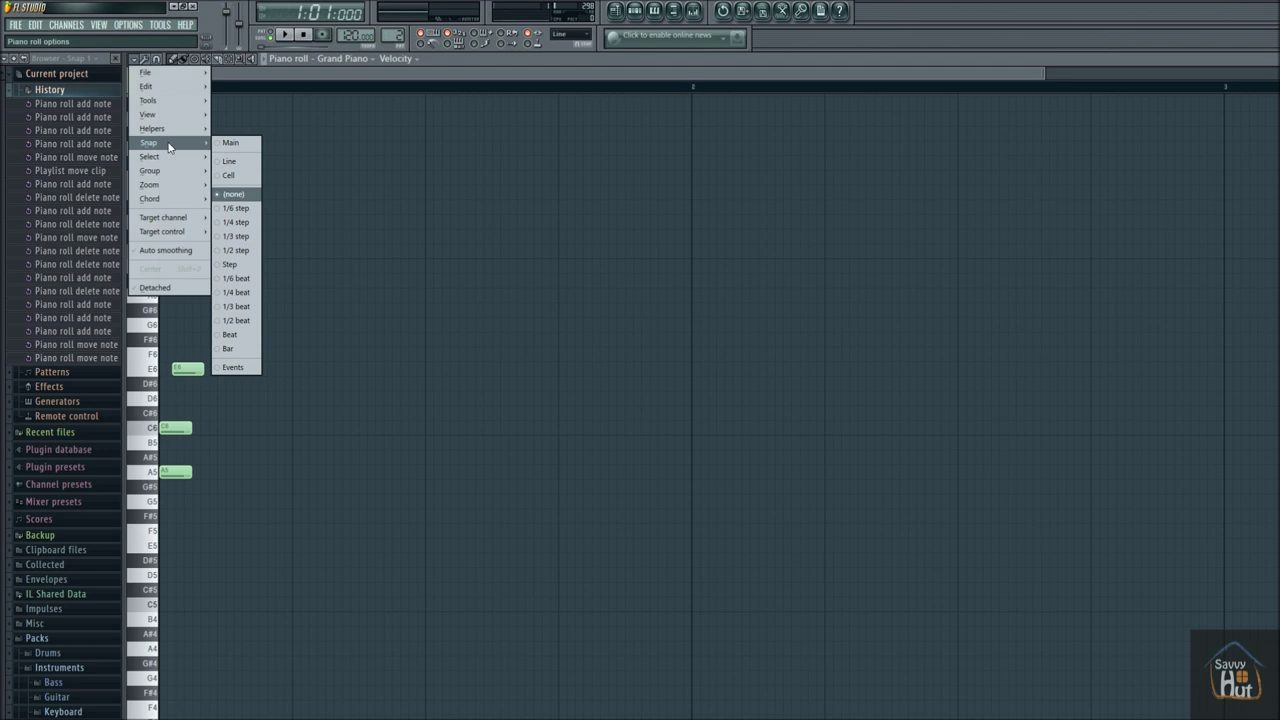
pyautogui.click(236, 144)
pyautogui.moveTo(181, 369); pyautogui.dragTo(169, 369)
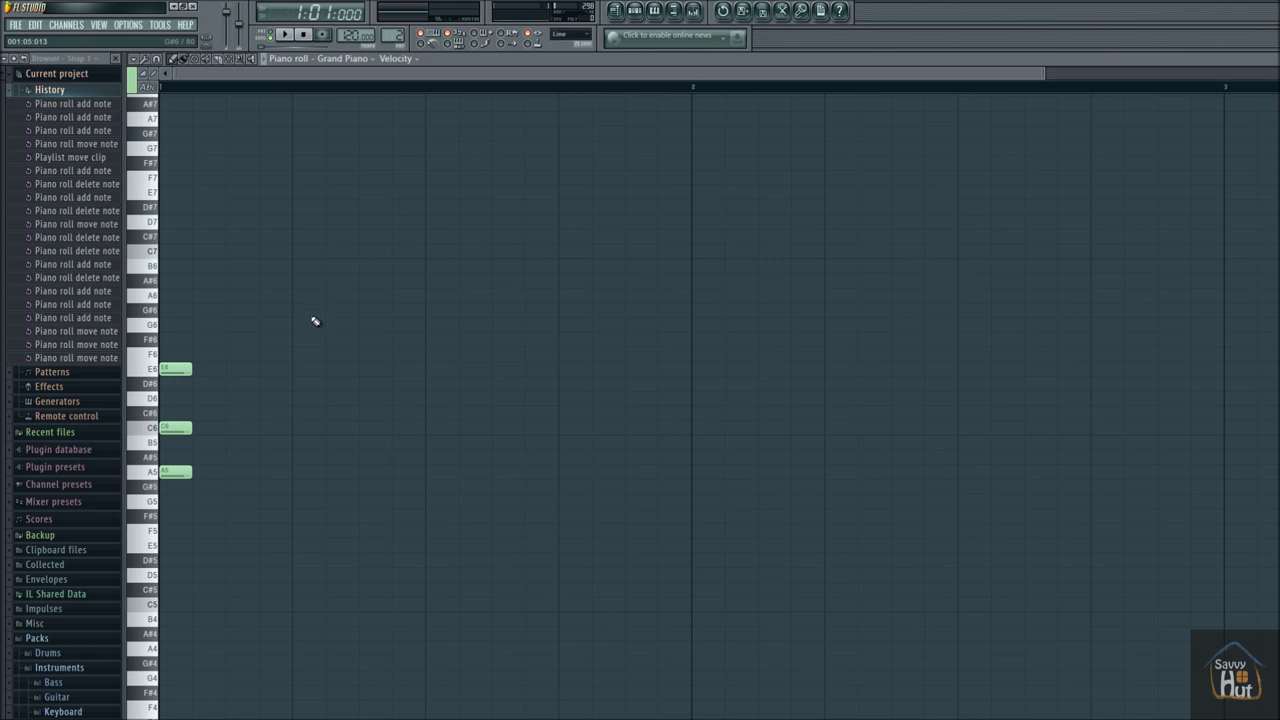
# Place the same E6, C6 and A5 chord on beats 2, 3 and 4 of bar 1
pyautogui.click(303, 370)
pyautogui.click(305, 428)
pyautogui.click(305, 471)
pyautogui.click(436, 369)
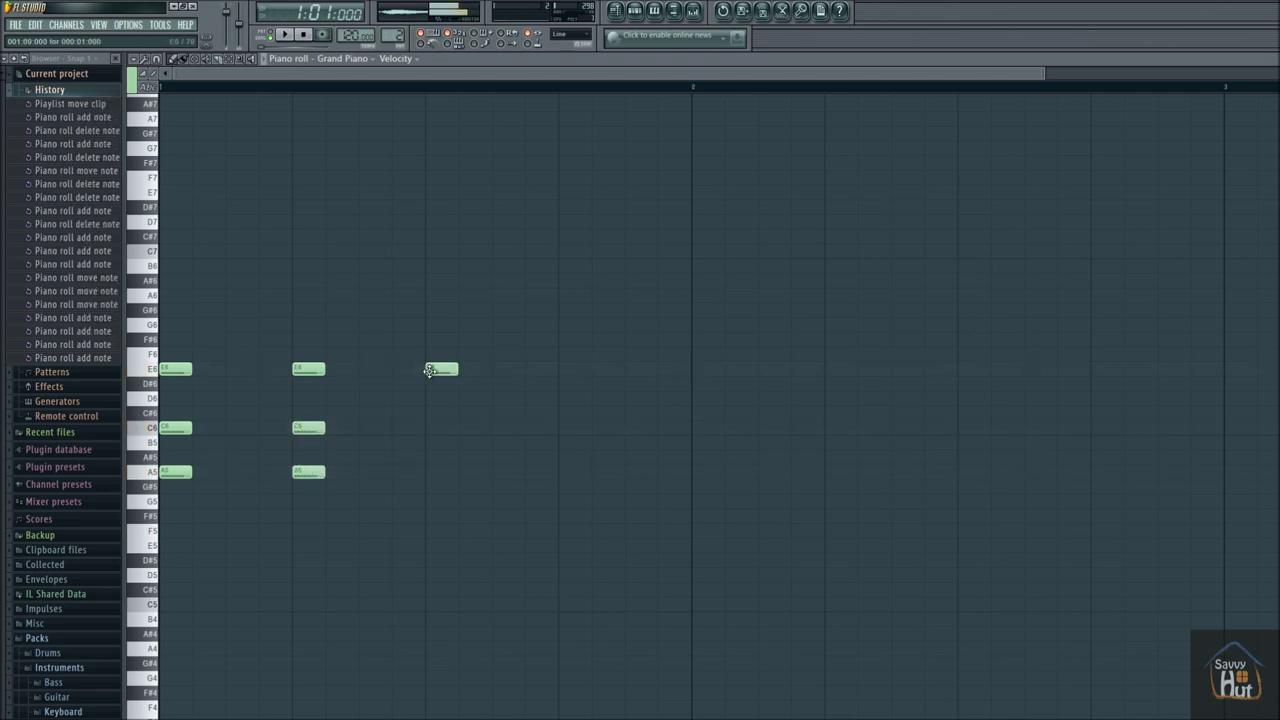
pyautogui.click(441, 428)
pyautogui.click(441, 471)
pyautogui.click(574, 369)
pyautogui.click(574, 428)
pyautogui.click(567, 485)
pyautogui.rightClick(569, 486)
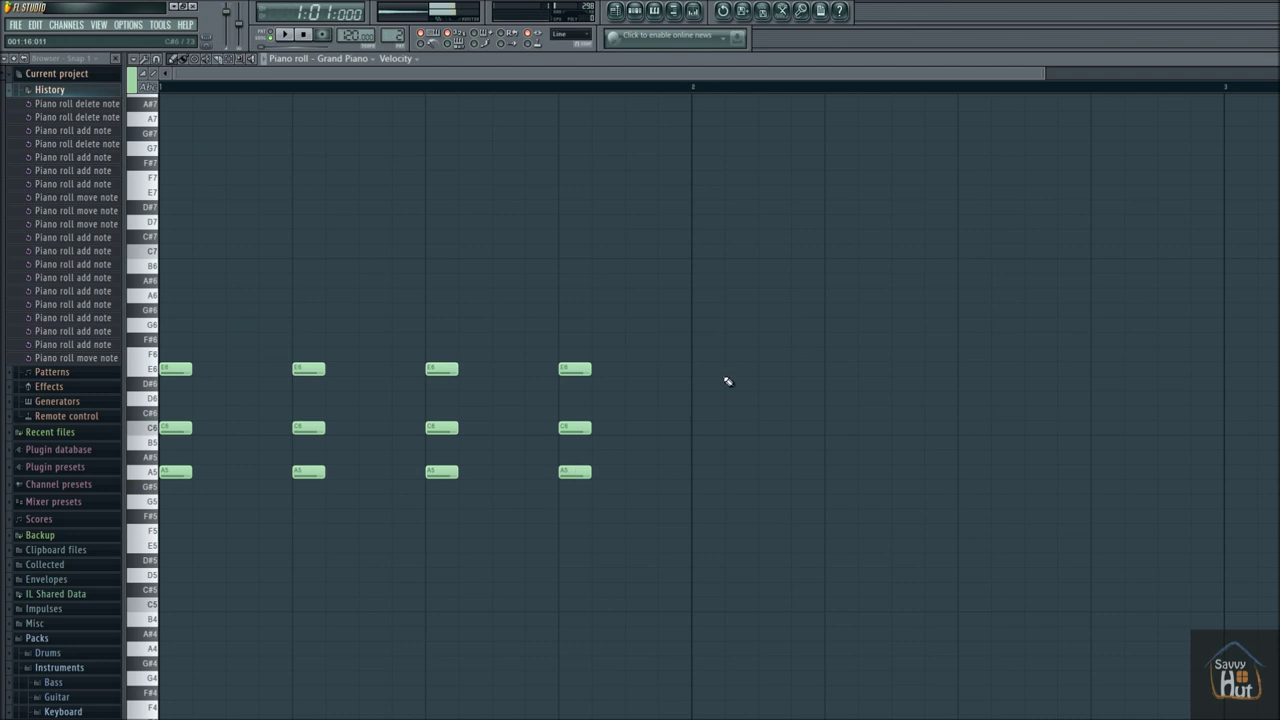
# Place the E6, C6 and A5 chord on beats 1 and 2 of bar 2
pyautogui.click(700, 369)
pyautogui.click(828, 369)
pyautogui.click(710, 428)
pyautogui.click(828, 428)
pyautogui.click(710, 472)
pyautogui.click(842, 474)
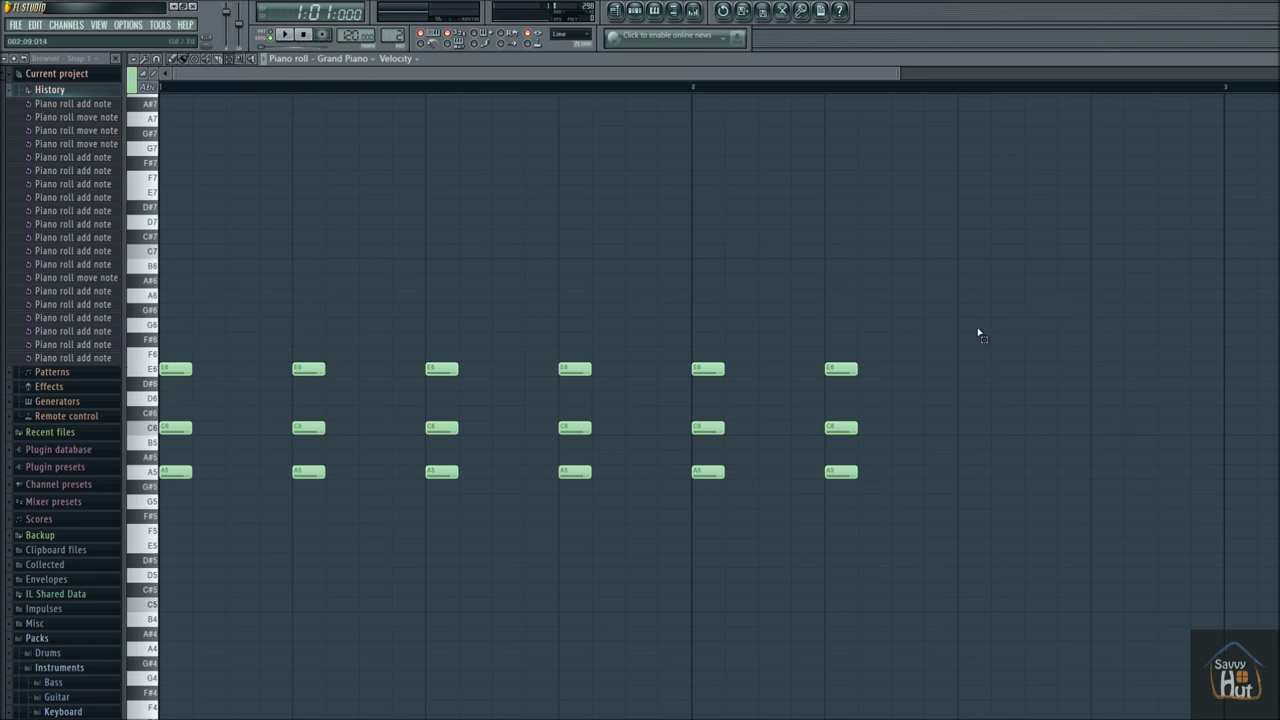
# Select the two chords in bar 2 and paste a copy of them over the first two beats of bar 1
pyautogui.moveTo(991, 290); pyautogui.dragTo(690, 553)
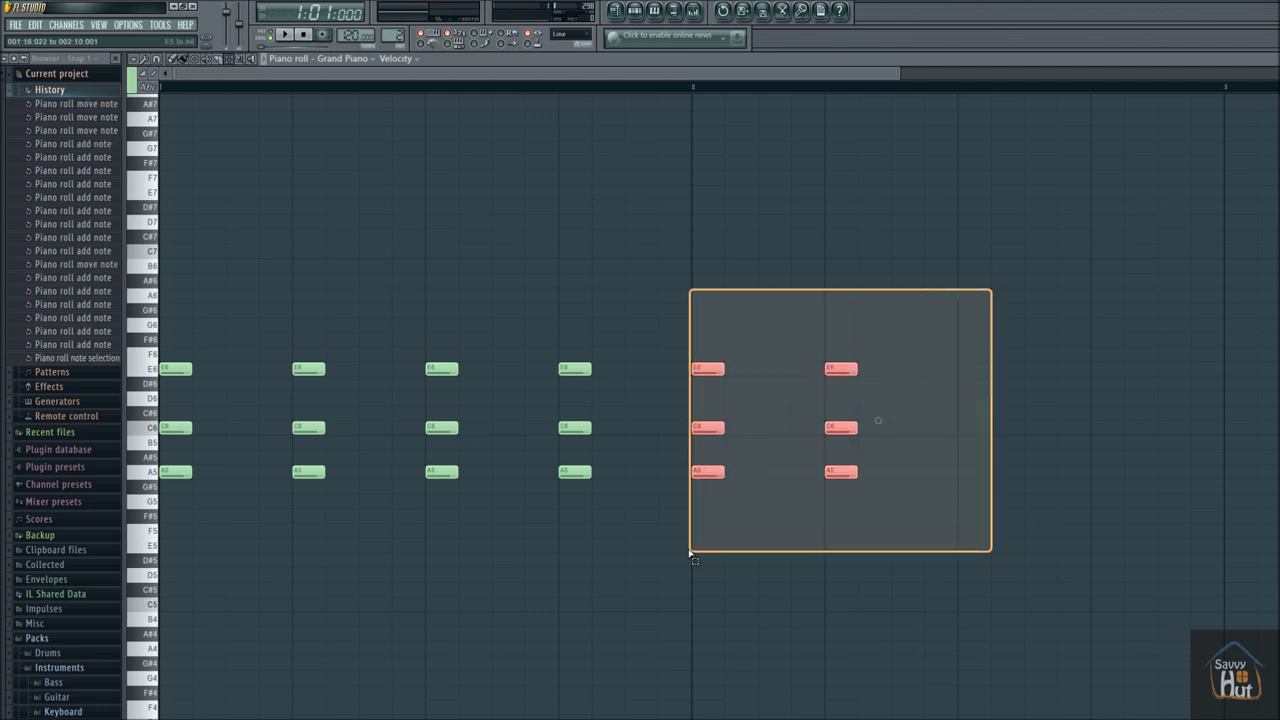
pyautogui.moveTo(690, 553); pyautogui.dragTo(690, 553)
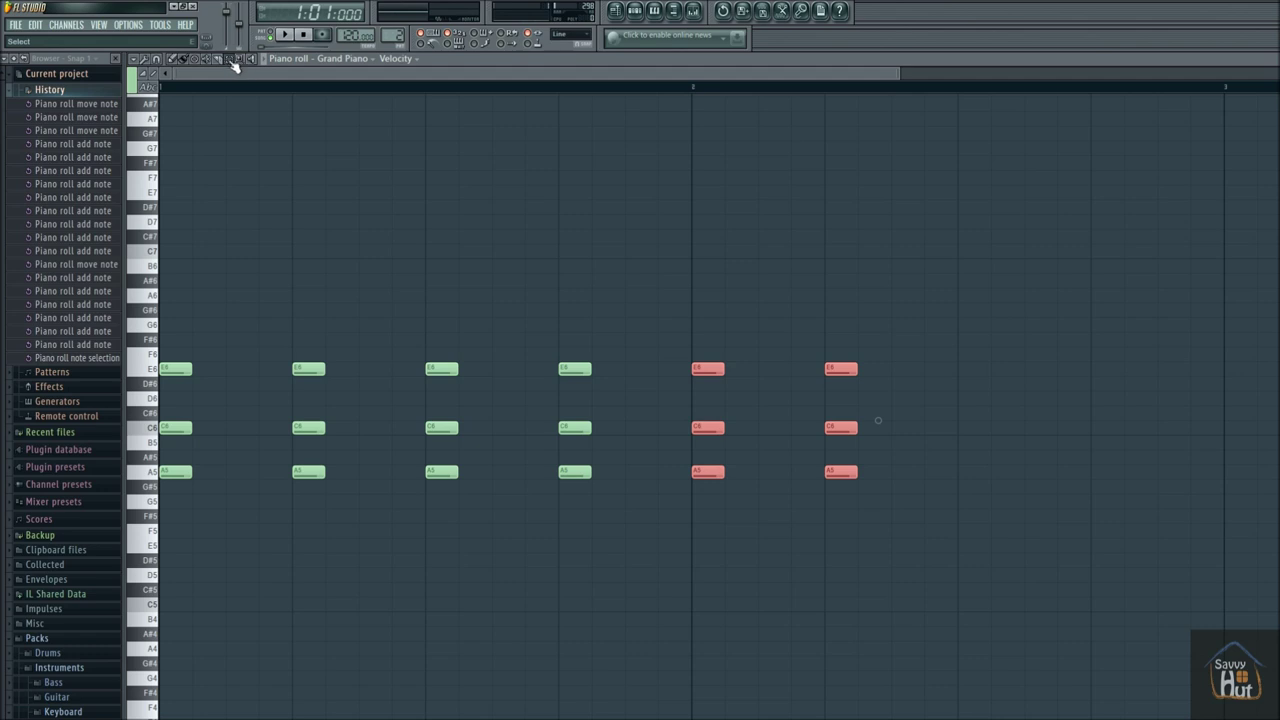
pyautogui.moveTo(954, 291); pyautogui.dragTo(679, 553)
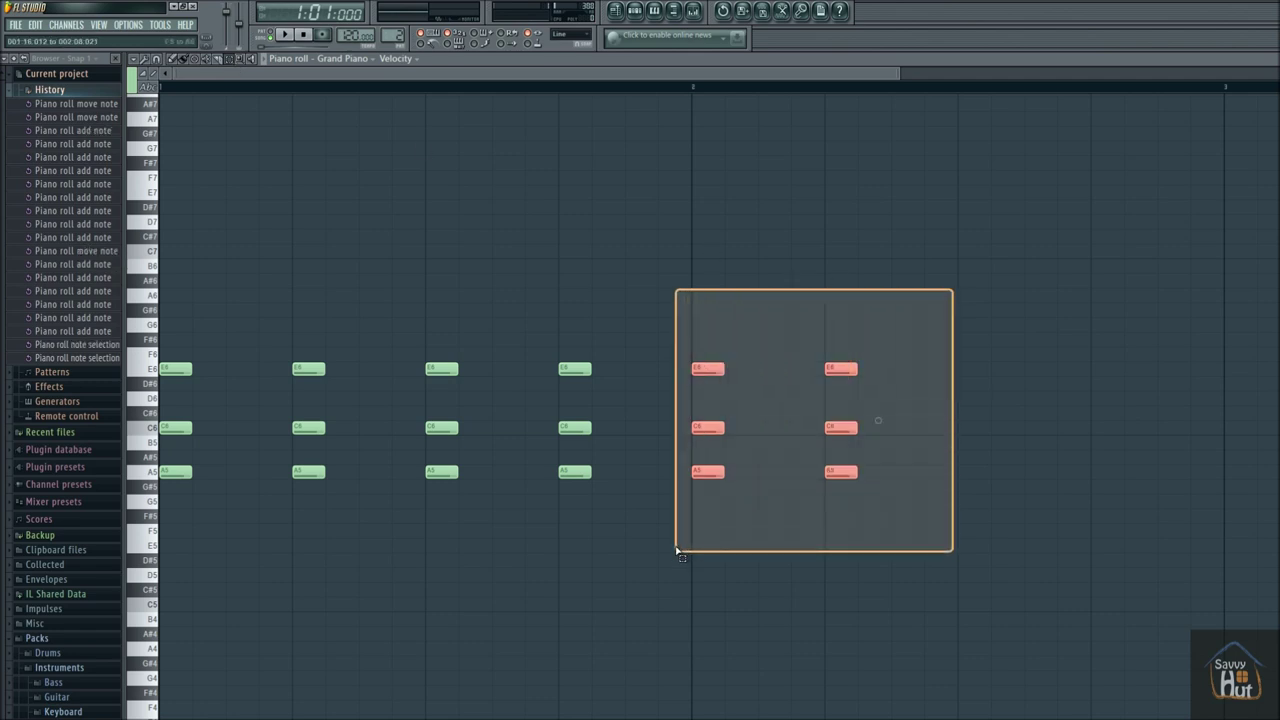
pyautogui.moveTo(676, 551); pyautogui.dragTo(677, 550)
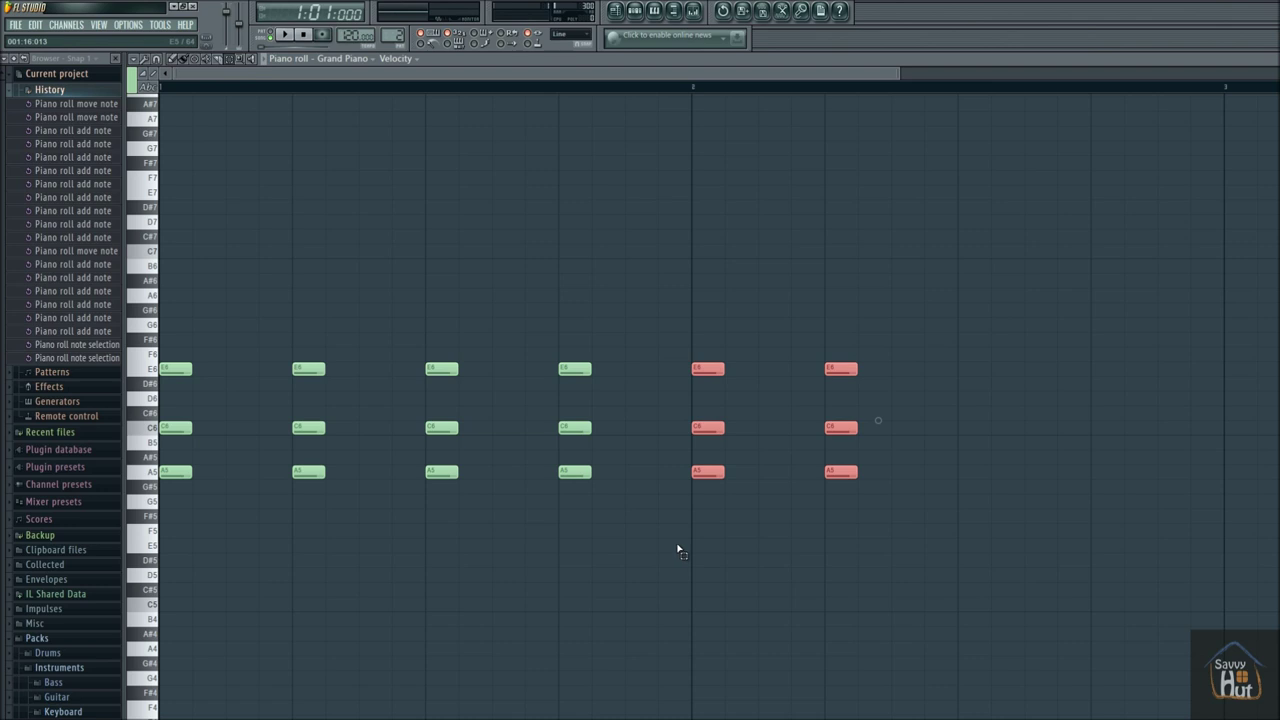
pyautogui.hotkey('ctrl', 'z')
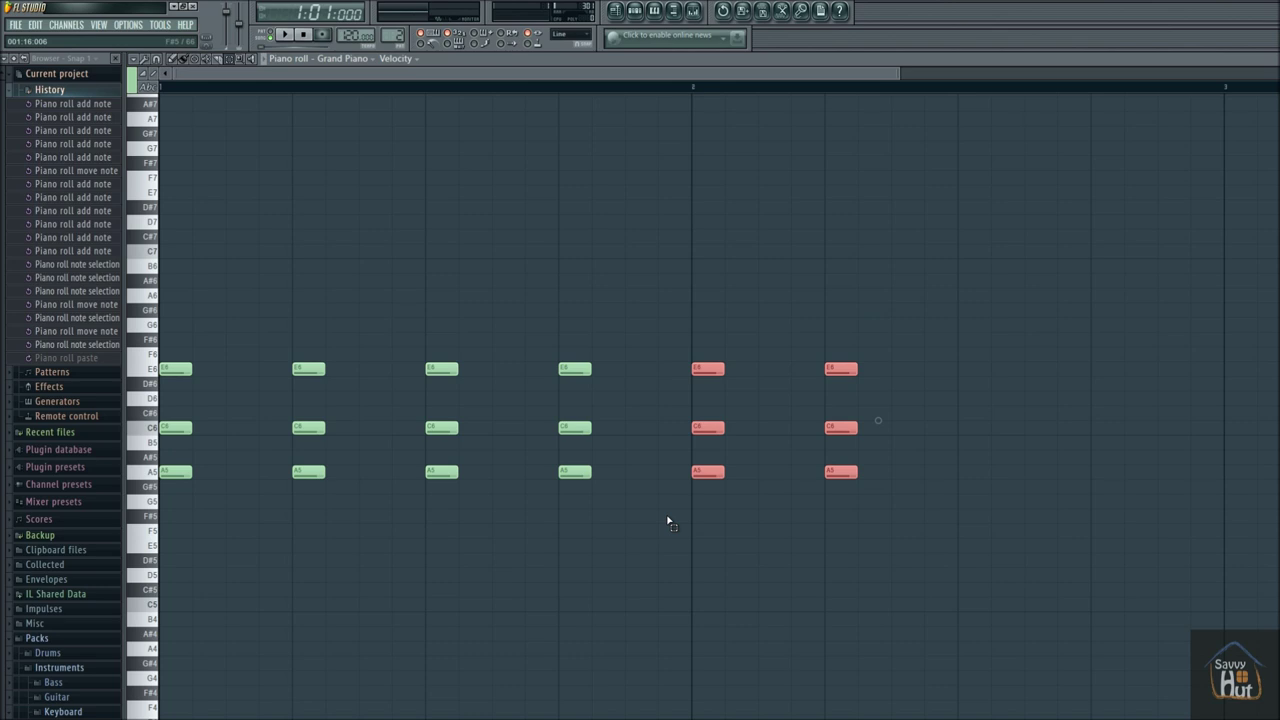
pyautogui.hotkey('ctrl', 'z')
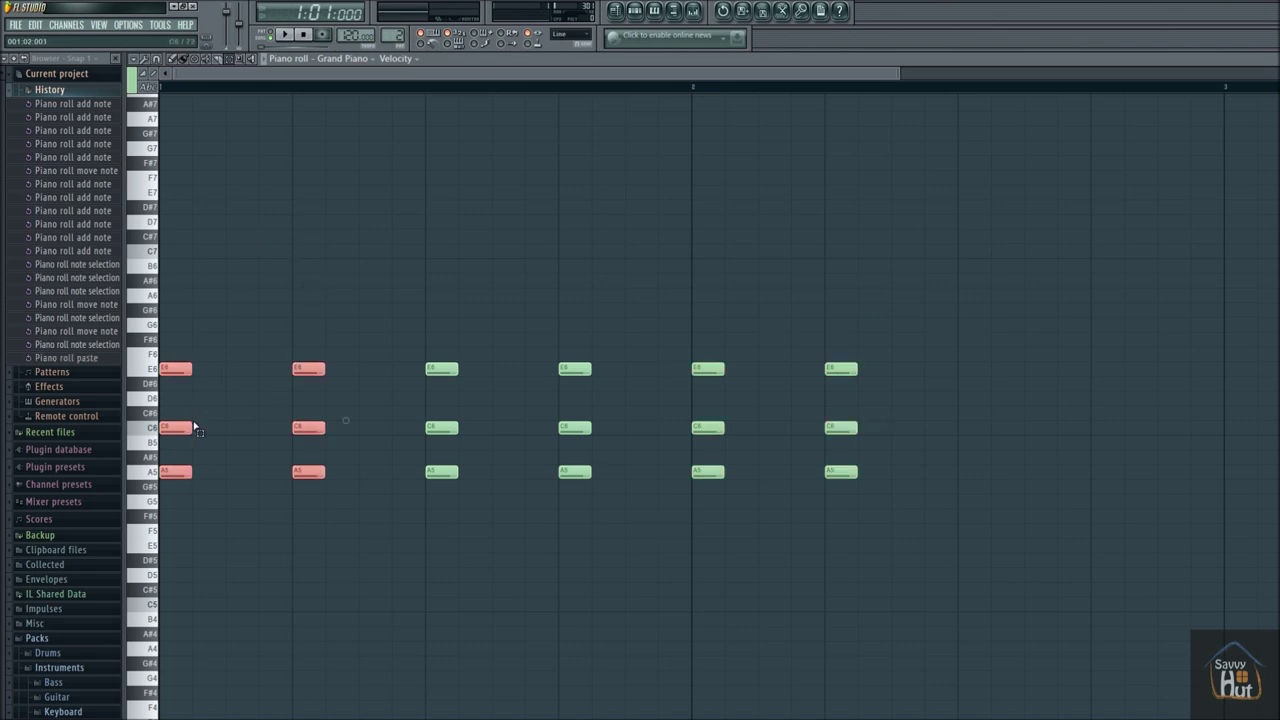
# Clear the selection and duplicate the first E6, C6 and A5 notes half a beat after the start of bar 1
pyautogui.click(395, 323)
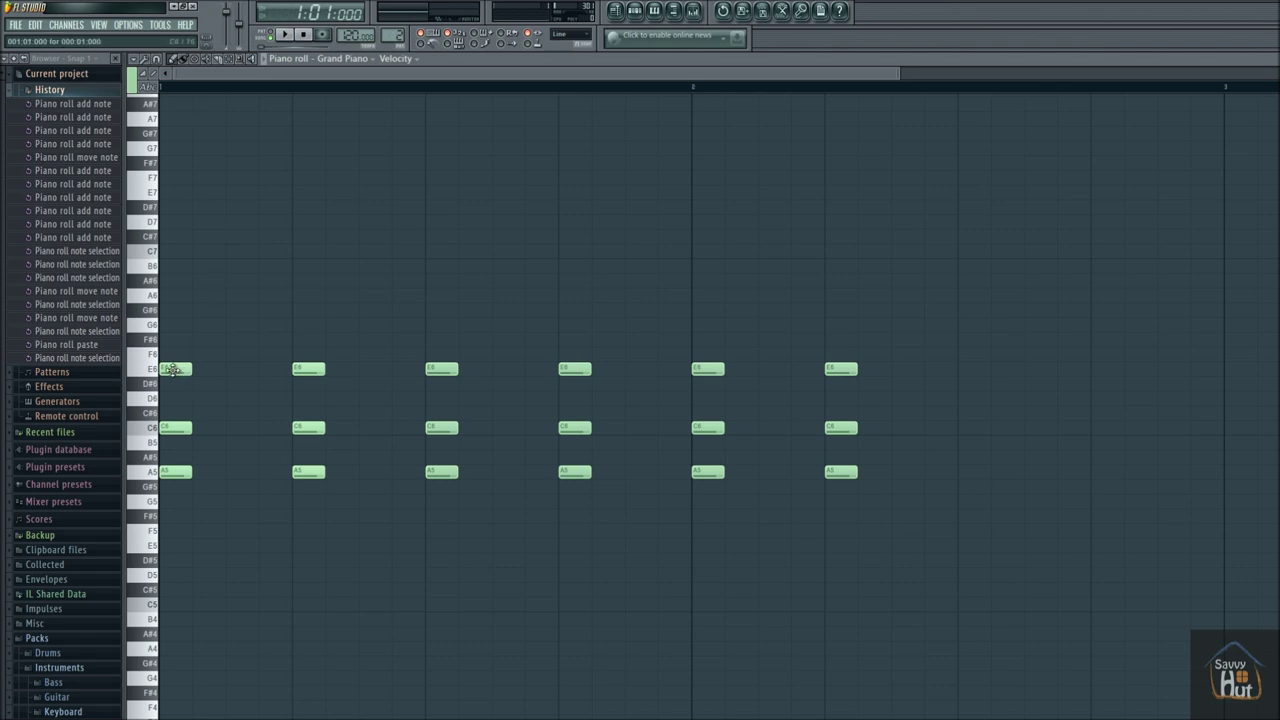
pyautogui.moveTo(172, 370); pyautogui.dragTo(237, 369)
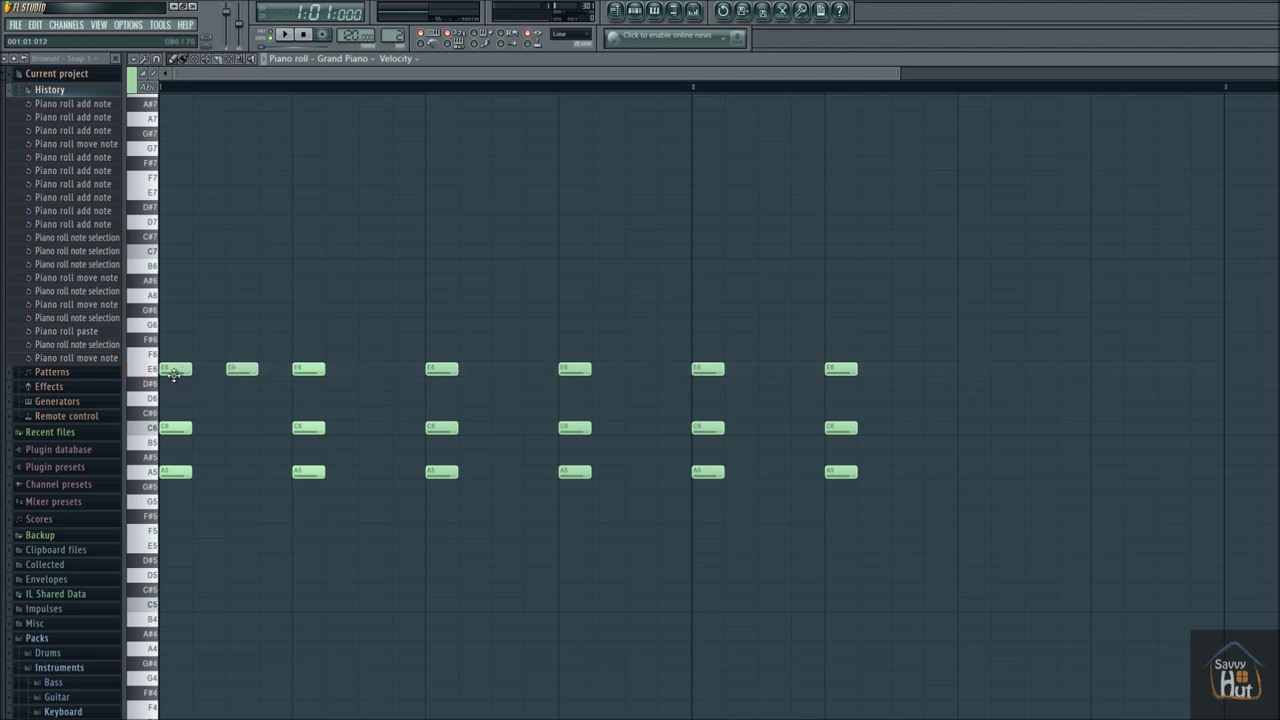
pyautogui.moveTo(174, 427); pyautogui.dragTo(242, 428)
pyautogui.moveTo(174, 471); pyautogui.dragTo(242, 471)
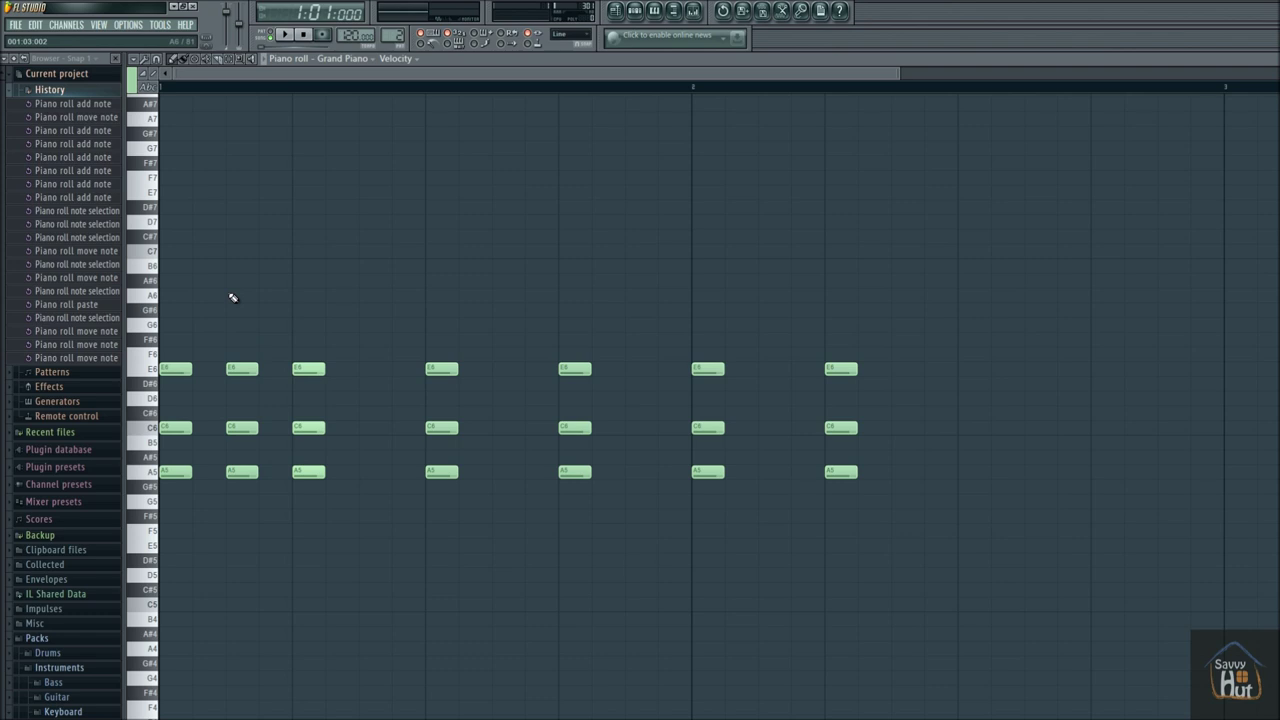
# Undo the three single-note duplicates and the deselection of the pasted chords
pyautogui.hotkey('ctrl', 'alt', 'z')
pyautogui.hotkey('ctrl', 'alt', 'z')
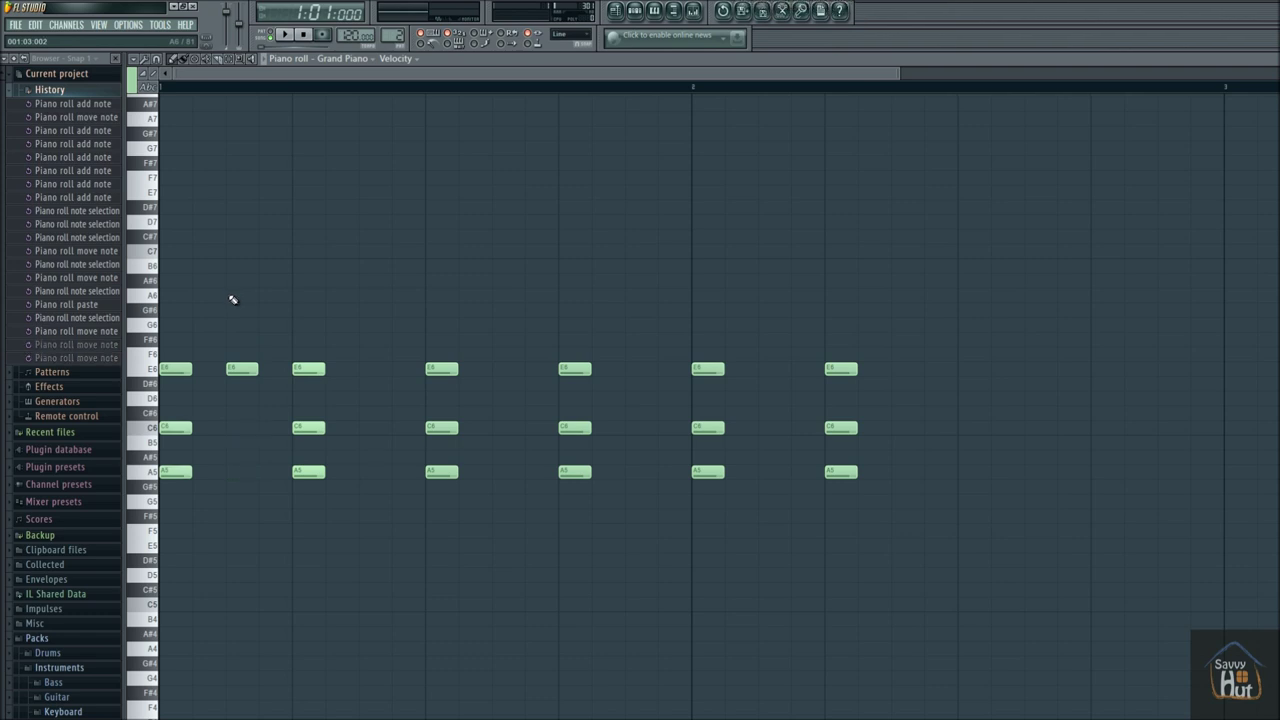
pyautogui.hotkey('ctrl', 'alt', 'z')
pyautogui.hotkey('ctrl', 'alt', 'z')
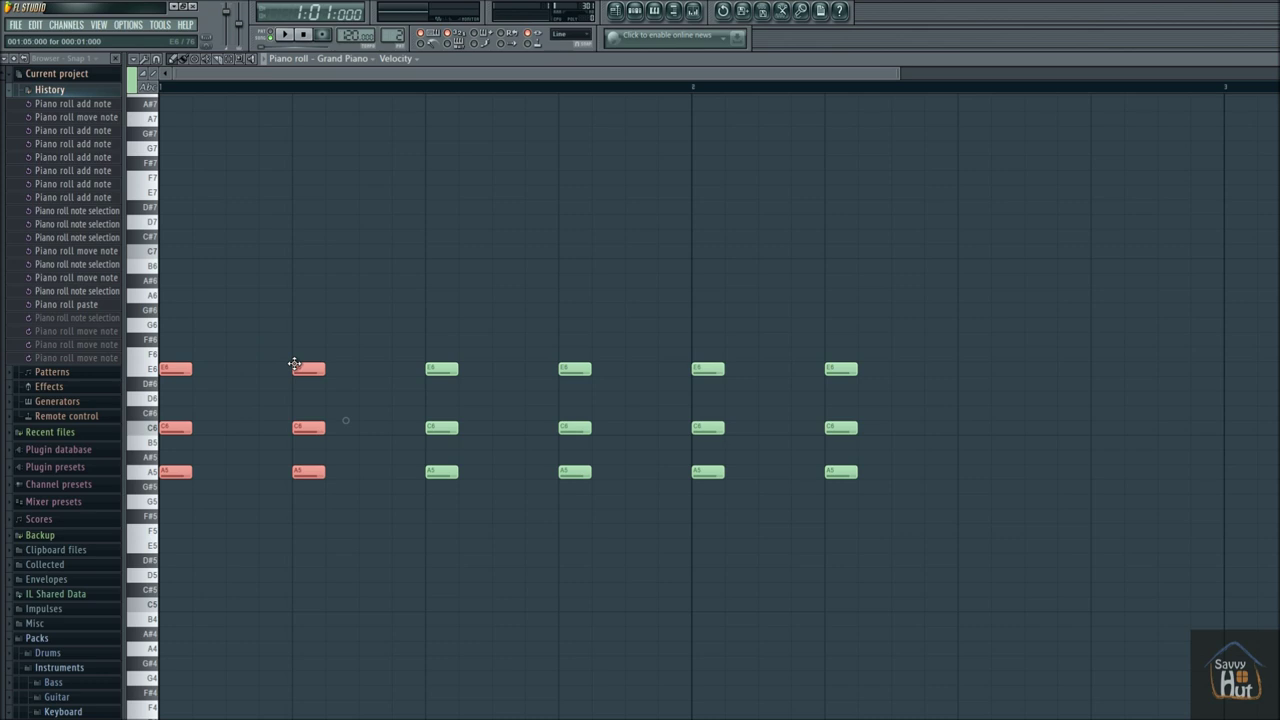
# Move the two selected pasted chords to beats 3 and 4 of bar 2
pyautogui.moveTo(178, 428); pyautogui.dragTo(970, 415)
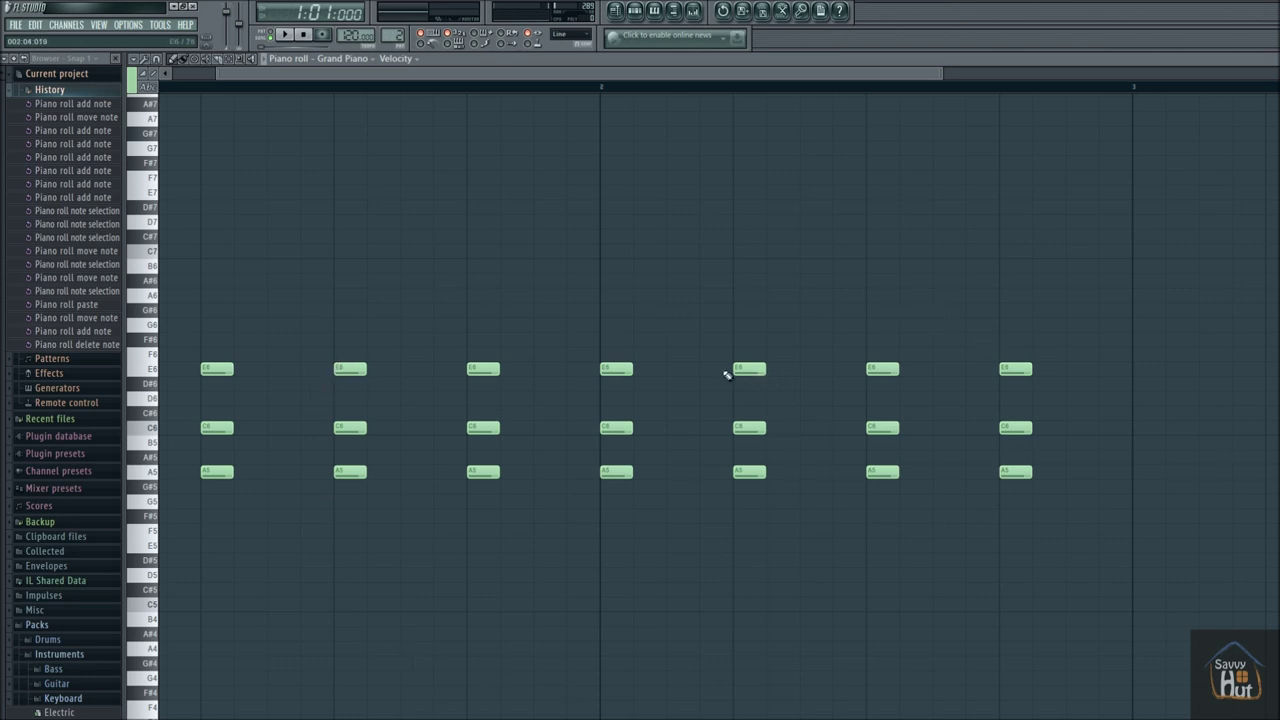
# Open the playlist and play the arrangement with the extended Pattern 2, then stop playback
pyautogui.click(617, 12)
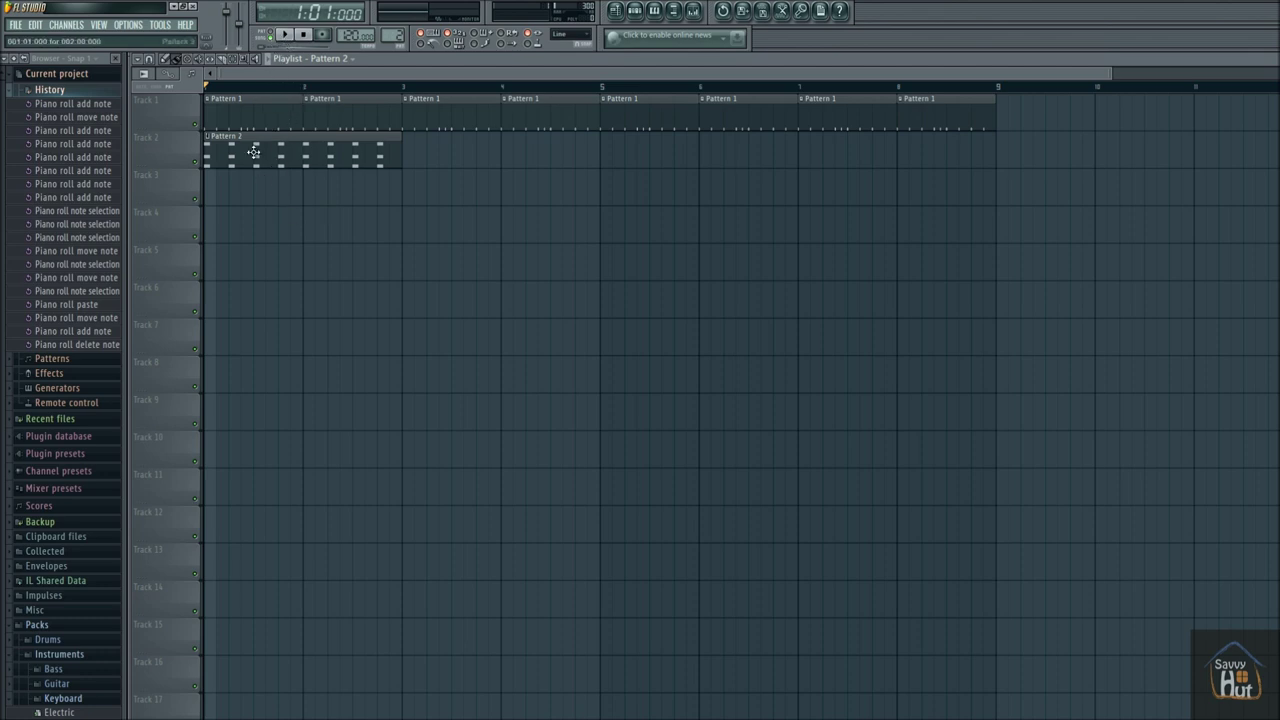
pyautogui.click(286, 35)
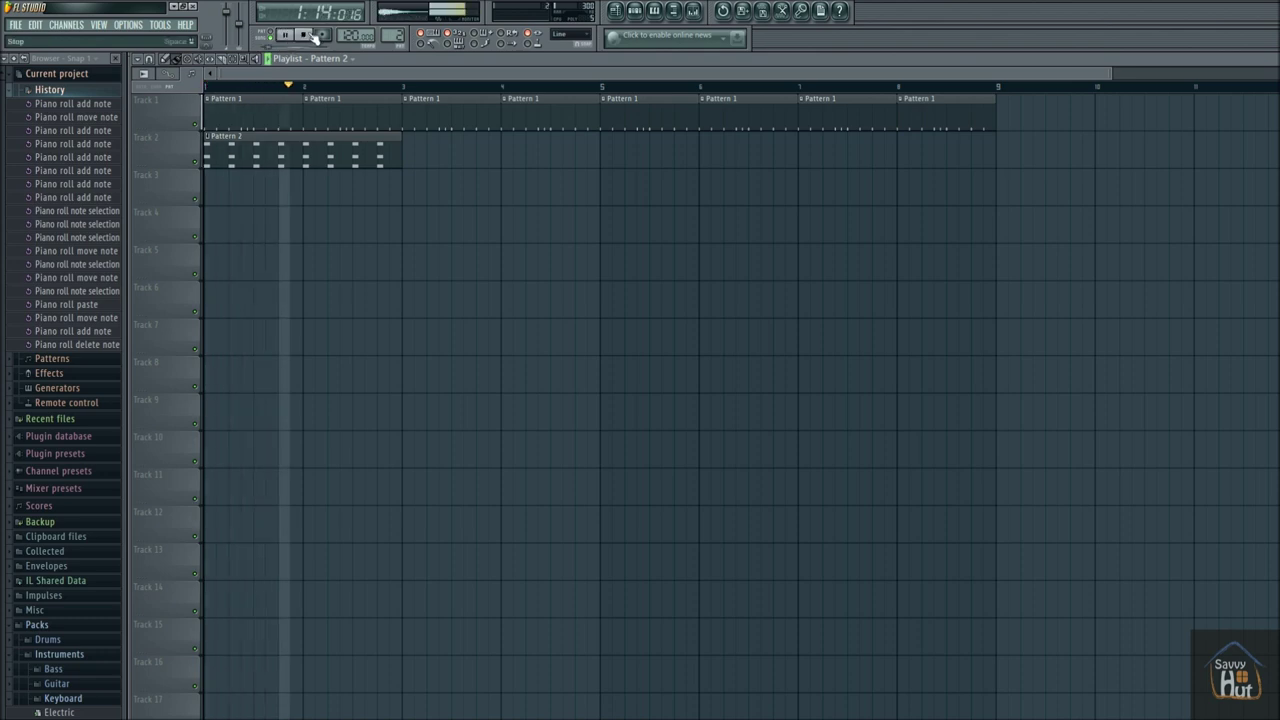
pyautogui.click(304, 35)
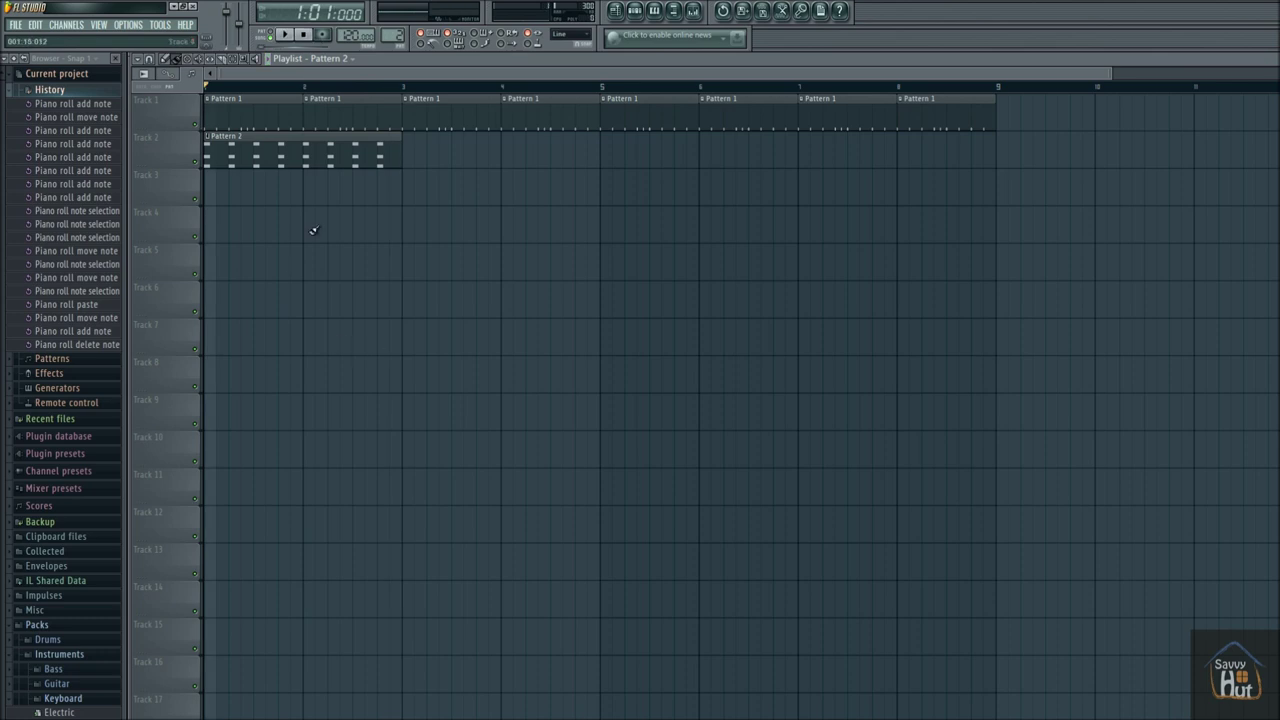
# Reopen Pattern 2 in the piano roll, play its chords back and stop
pyautogui.doubleClick(297, 155)
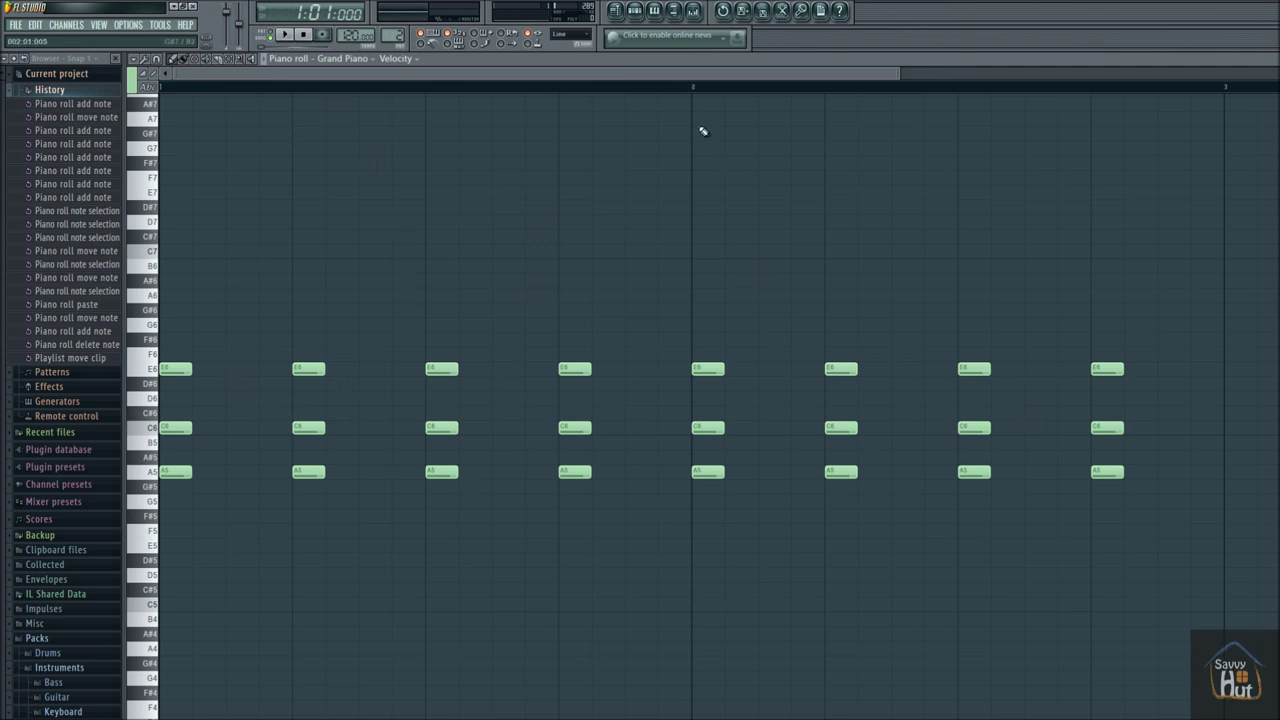
pyautogui.moveTo(677, 76); pyautogui.dragTo(866, 104)
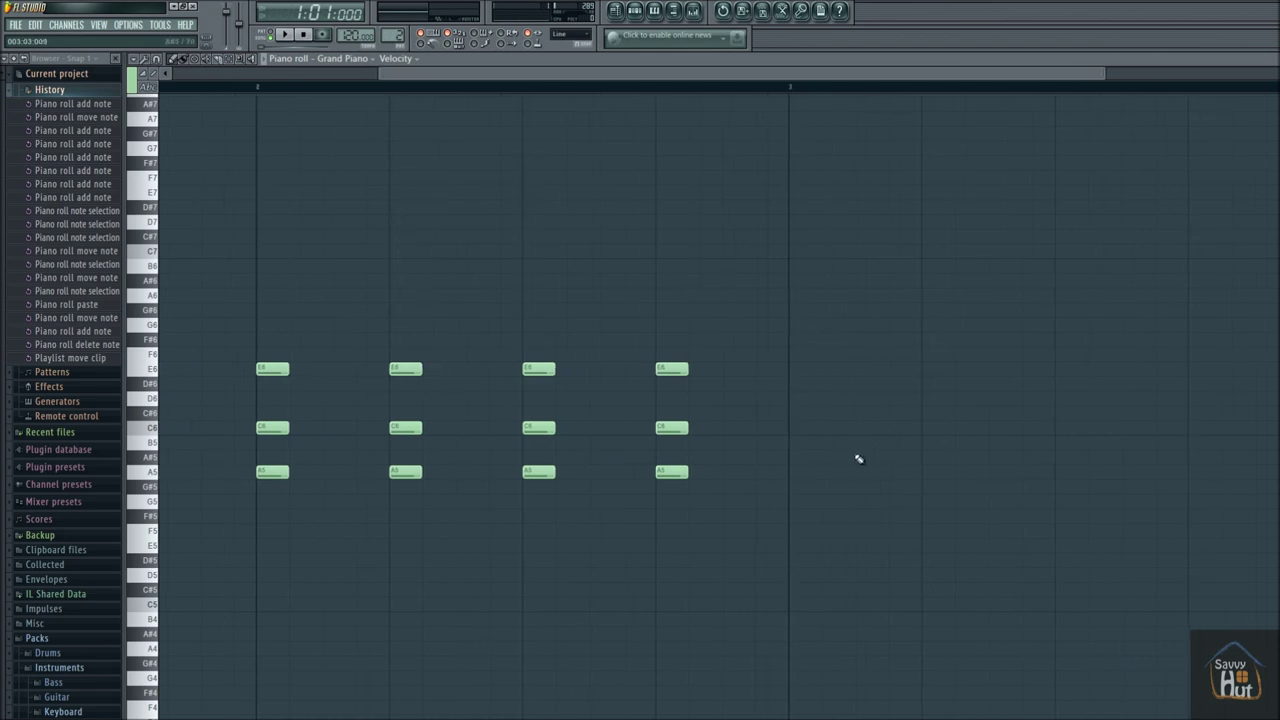
pyautogui.click(285, 37)
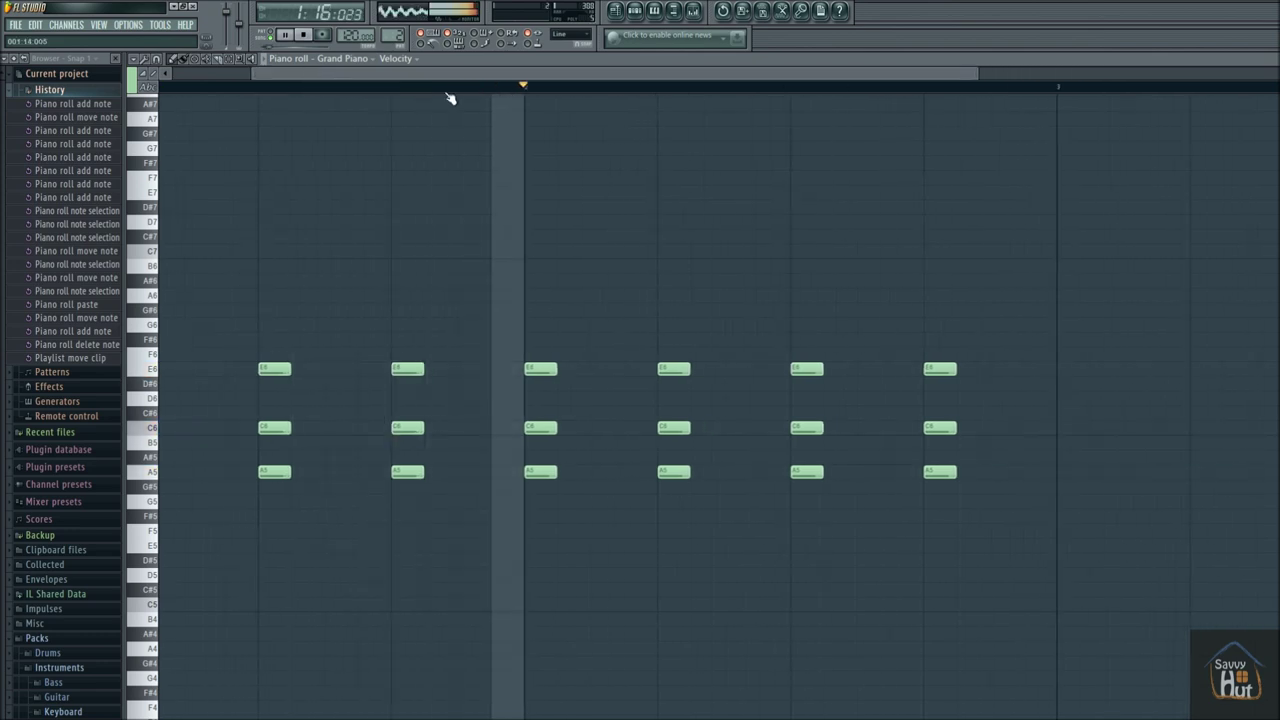
pyautogui.click(307, 38)
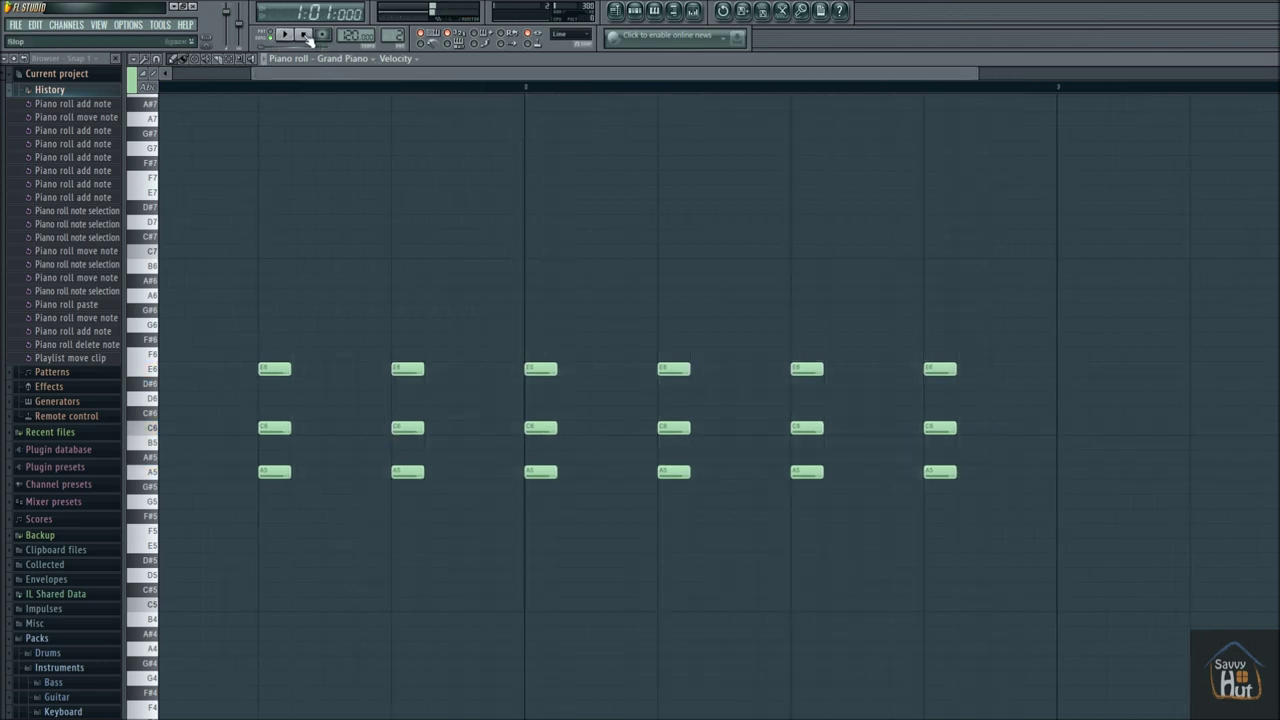
# Audition the G5, B5 and E6 piano keys, individually and together as a chord, with the start of bar 3 in view
pyautogui.moveTo(360, 75); pyautogui.dragTo(466, 75)
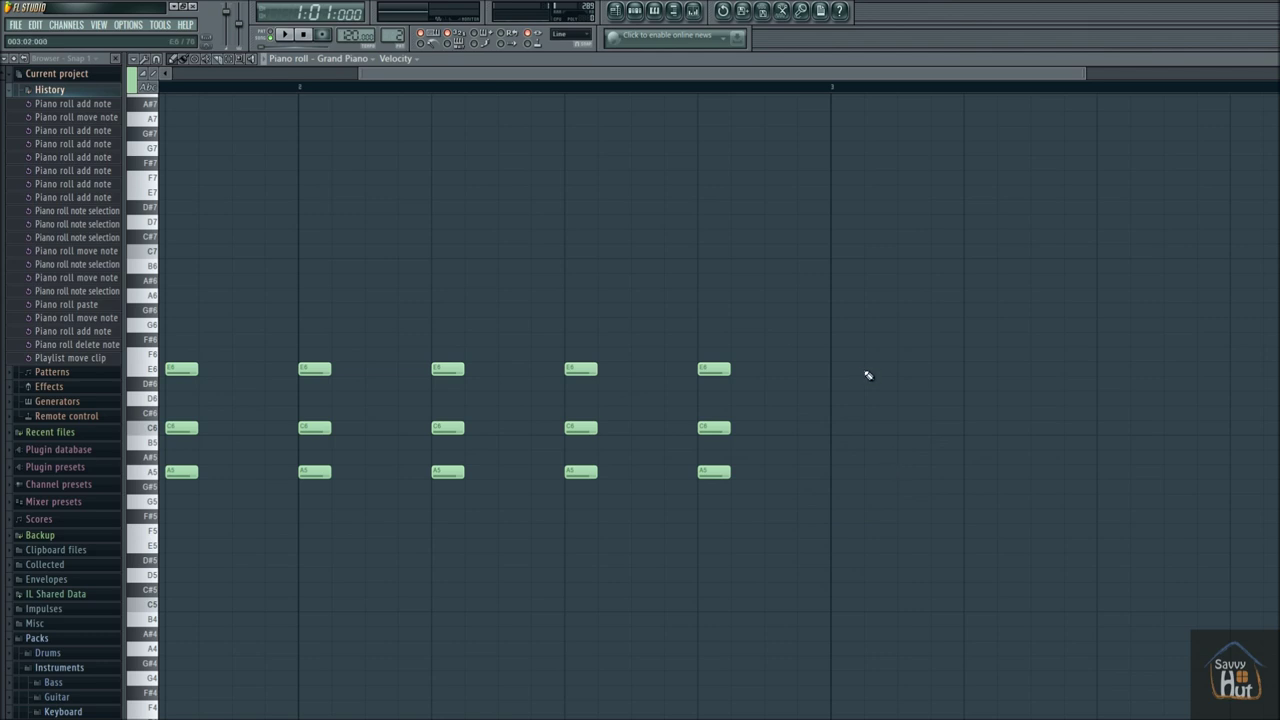
pyautogui.press('b')
pyautogui.press('b')
pyautogui.press('m')
pyautogui.press('b')
pyautogui.press('e')
pyautogui.press('m')
pyautogui.press('b')
pyautogui.press('m')
pyautogui.press('e')
pyautogui.press('b')
pyautogui.press('m')
pyautogui.press('e')
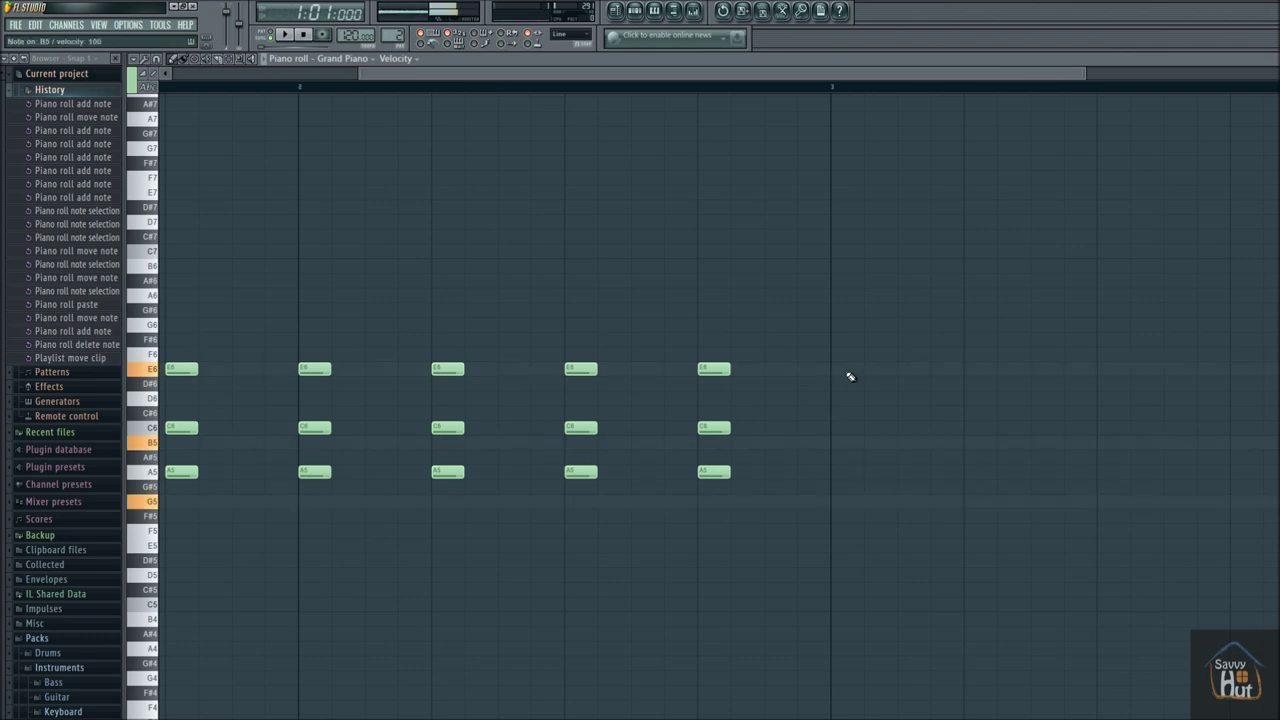
# Place short E6, B5 and G5 notes as a chord on the first beat of bar 3
pyautogui.click(848, 370)
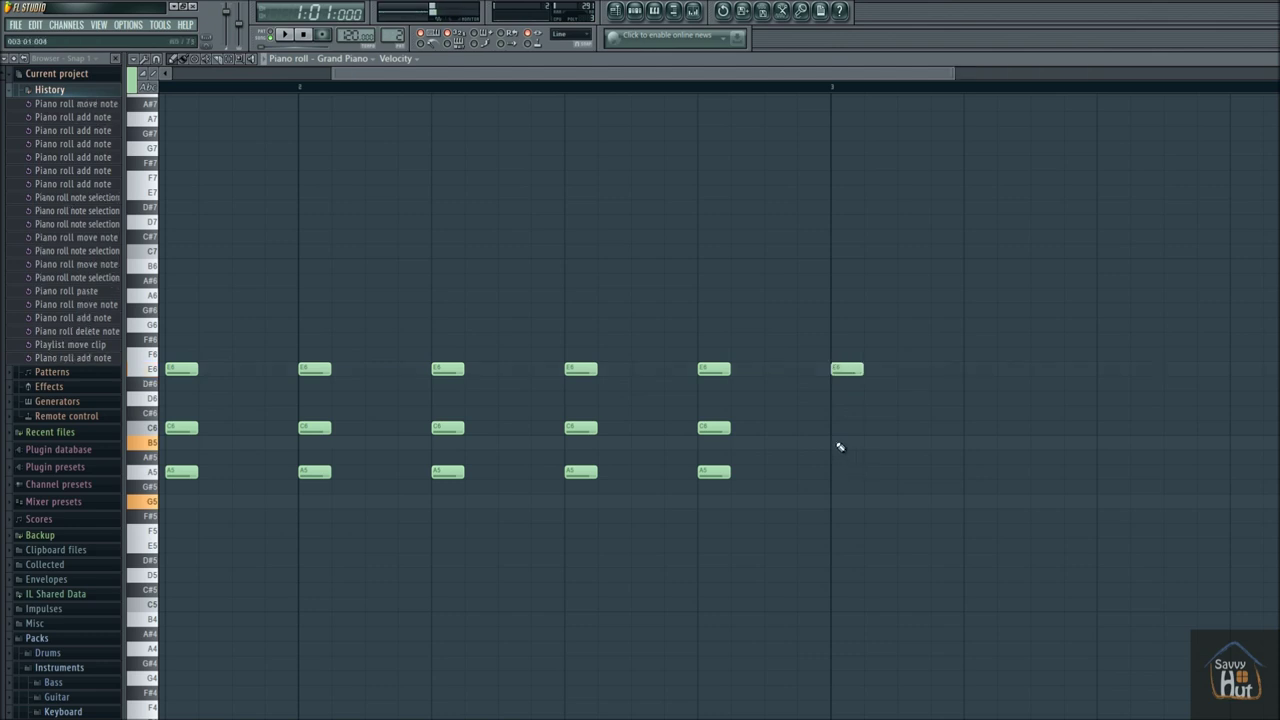
pyautogui.click(842, 442)
pyautogui.click(848, 502)
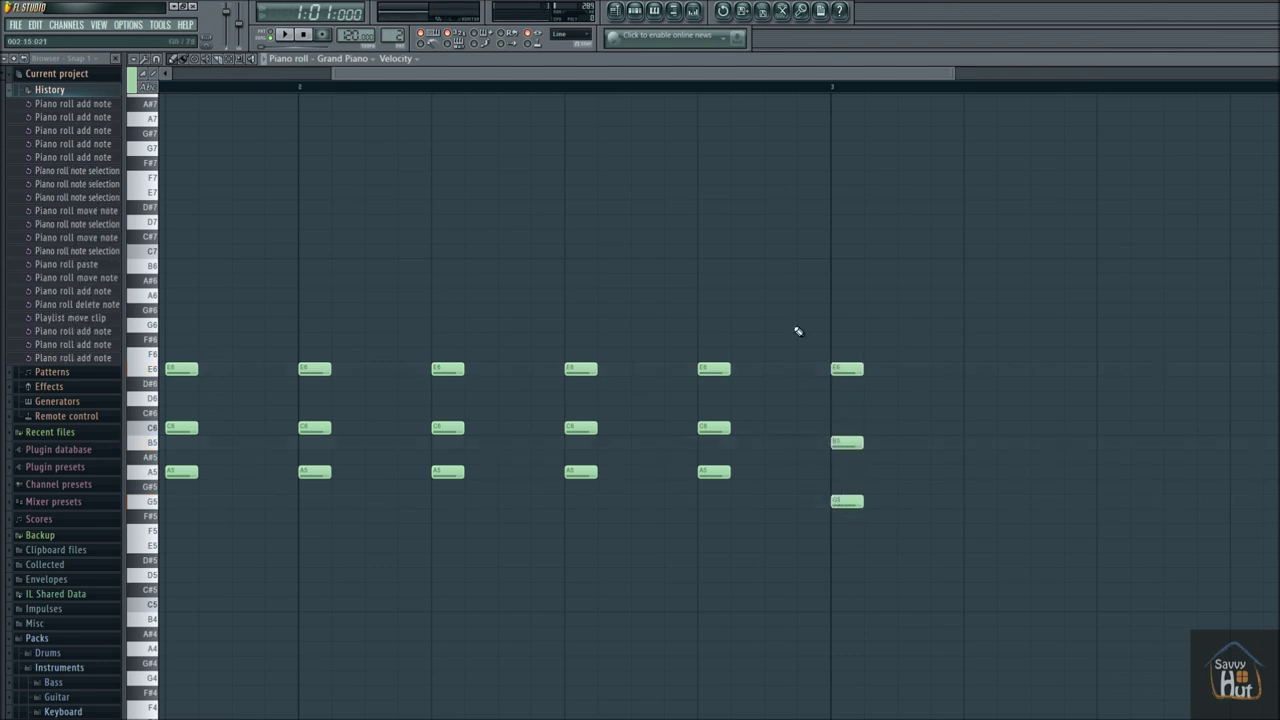
# Set the playback position to beat 3 of bar 2 and play through into the new chord at bar 3
pyautogui.moveTo(653, 75); pyautogui.dragTo(416, 75)
pyautogui.moveTo(508, 73); pyautogui.dragTo(707, 85)
pyautogui.moveTo(562, 78)
pyautogui.mouseDown()
pyautogui.moveTo(508, 77)
pyautogui.moveTo(557, 81)
pyautogui.mouseUp()
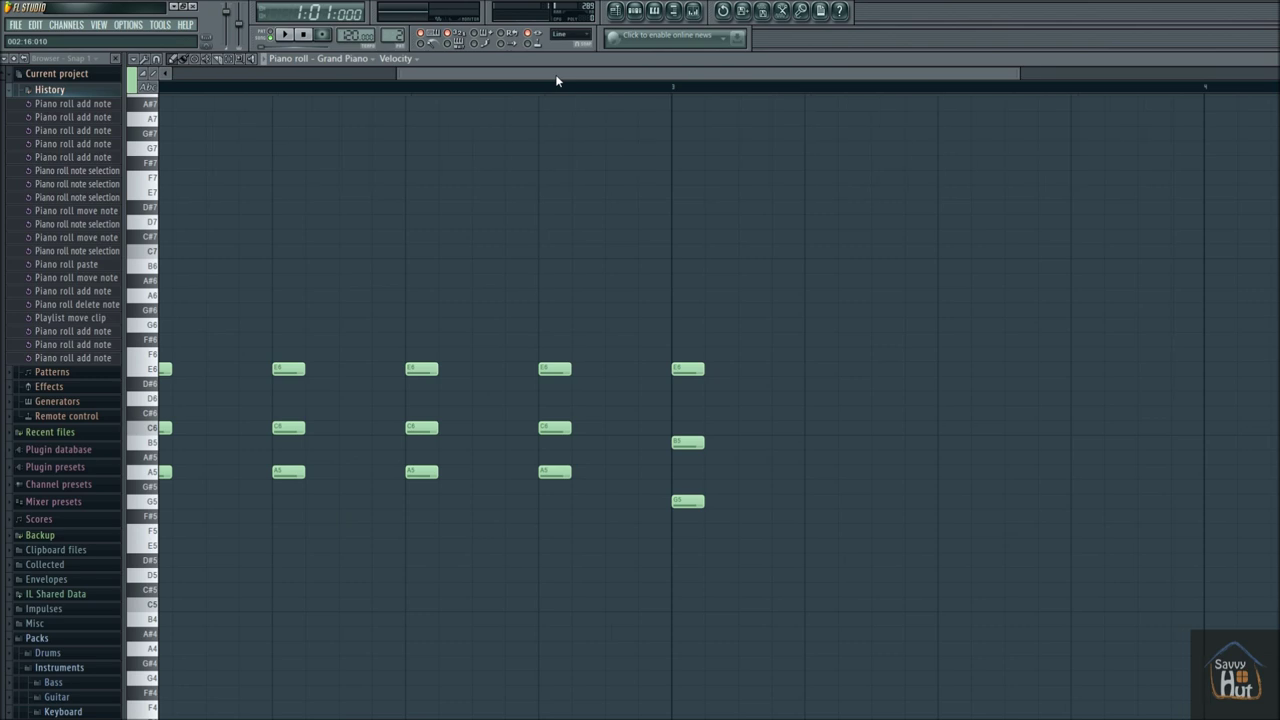
pyautogui.click(483, 89)
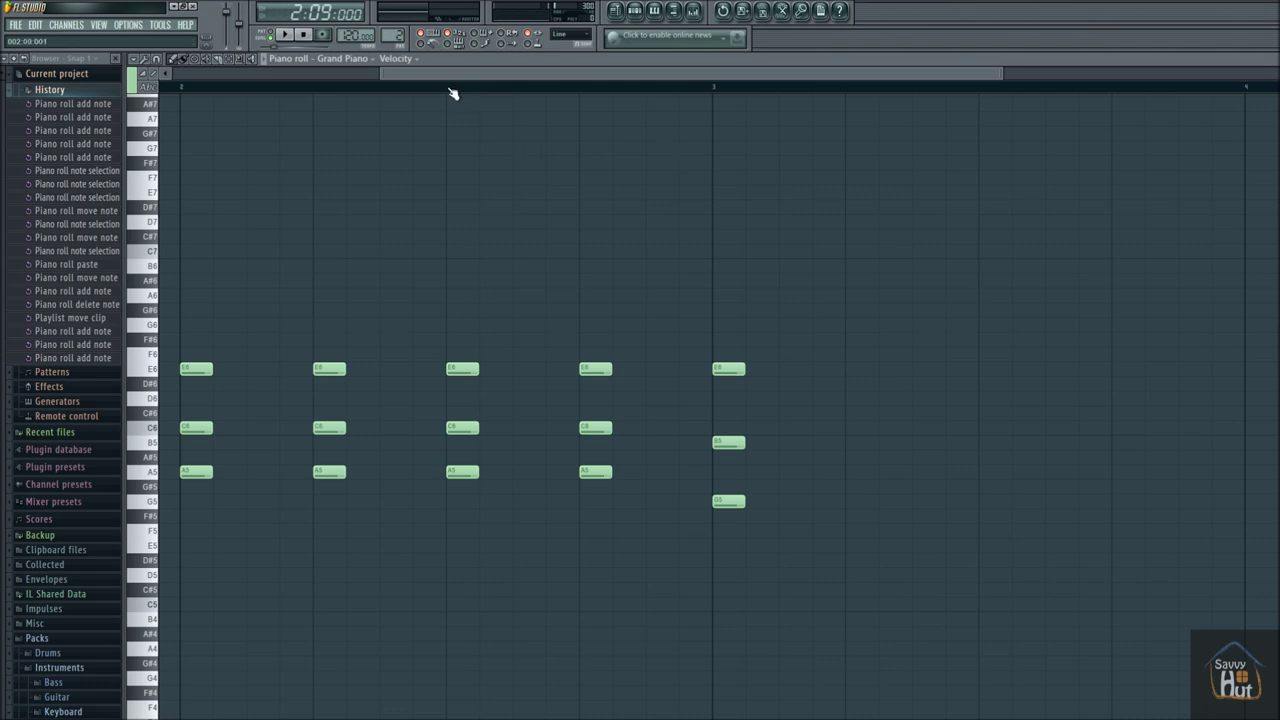
pyautogui.press('space')
pyautogui.press('space')
pyautogui.press('space')
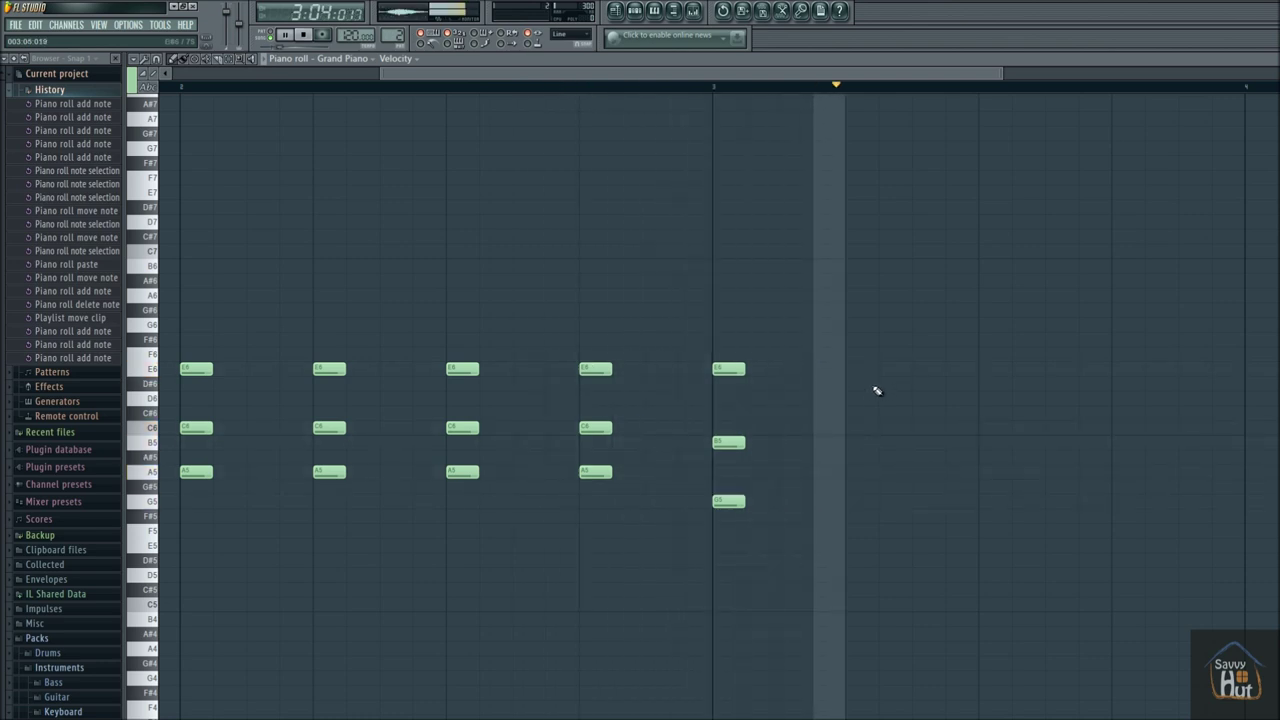
# Stop playback and audition the E6, B5 and G5 piano keys together as a chord
pyautogui.press('space')
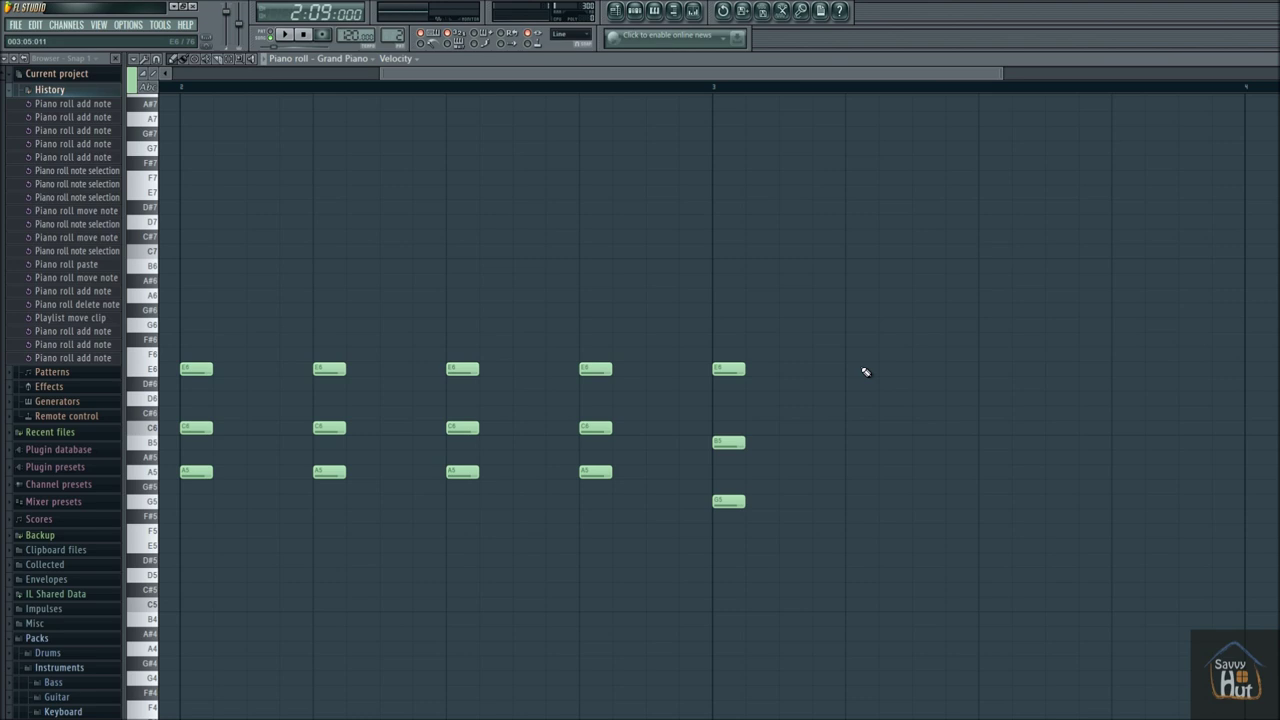
pyautogui.press('e')
pyautogui.press('m')
pyautogui.press('b')
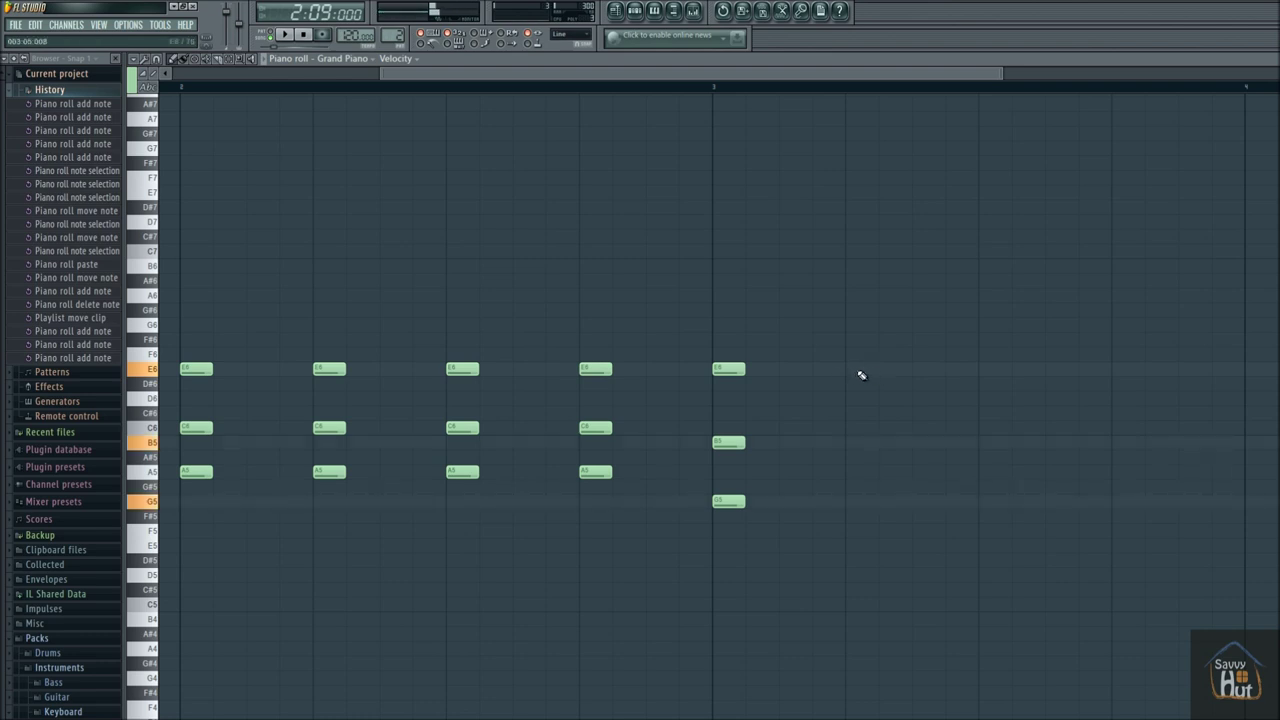
# Repeat the short E6, B5 and G5 chord on beats 2, 3 and 4 of bar 3
pyautogui.click(862, 369)
pyautogui.click(862, 442)
pyautogui.click(862, 501)
pyautogui.click(987, 502)
pyautogui.click(991, 443)
pyautogui.click(985, 370)
pyautogui.click(1126, 370)
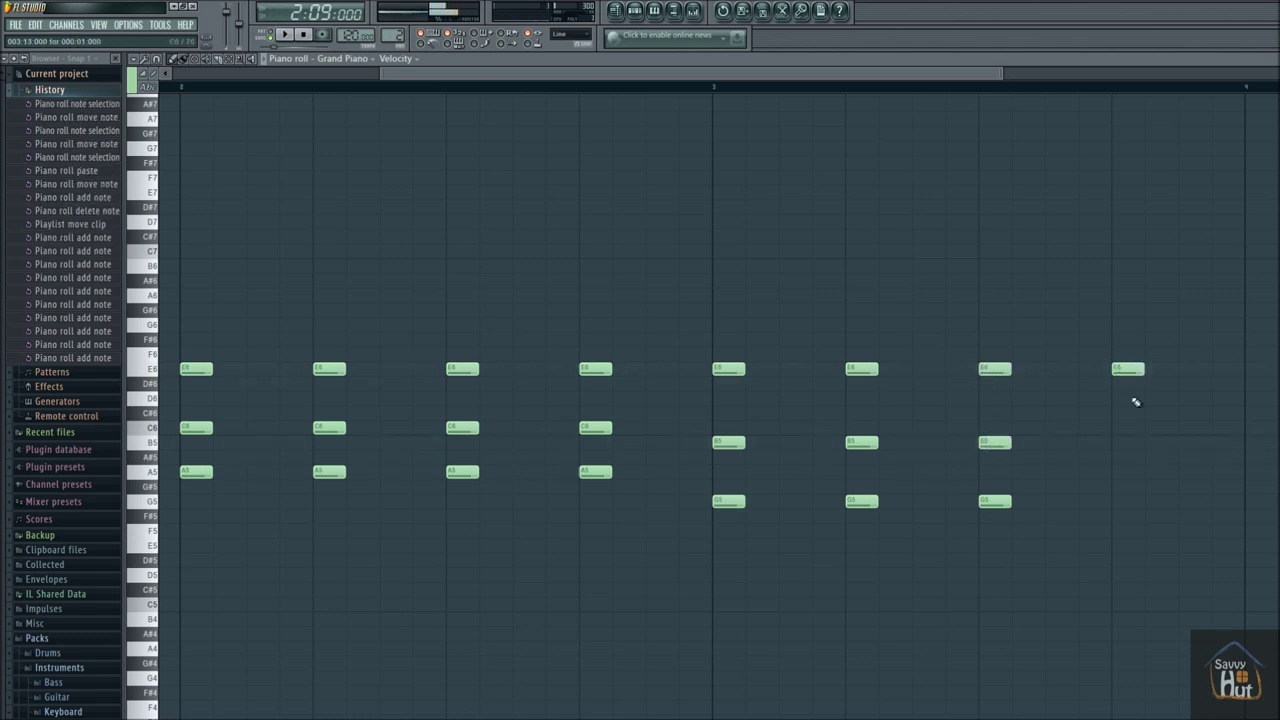
pyautogui.click(1148, 442)
pyautogui.click(1126, 501)
pyautogui.moveTo(1162, 443); pyautogui.dragTo(1128, 444)
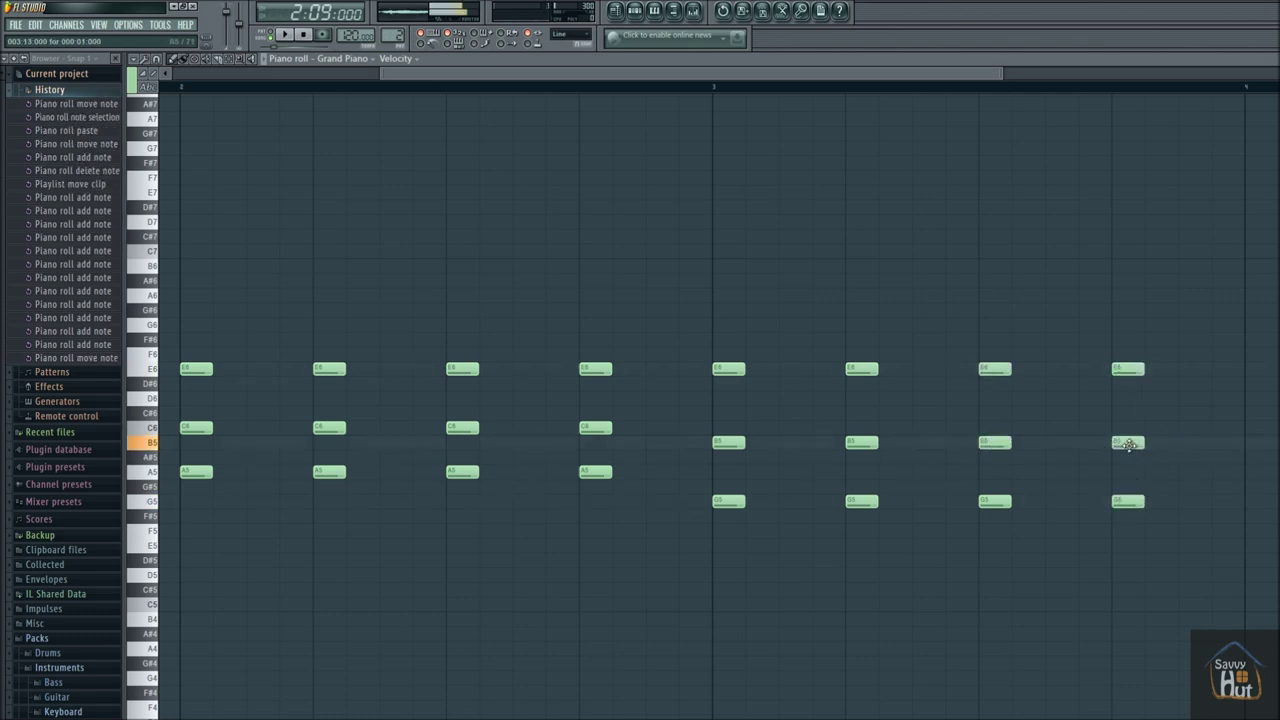
# Duplicate the four E6, B5 and G5 chords of bar 3 and align the copies with the start of bar 4
pyautogui.moveTo(571, 76); pyautogui.dragTo(728, 88)
pyautogui.click(229, 59)
pyautogui.moveTo(805, 258); pyautogui.dragTo(310, 594)
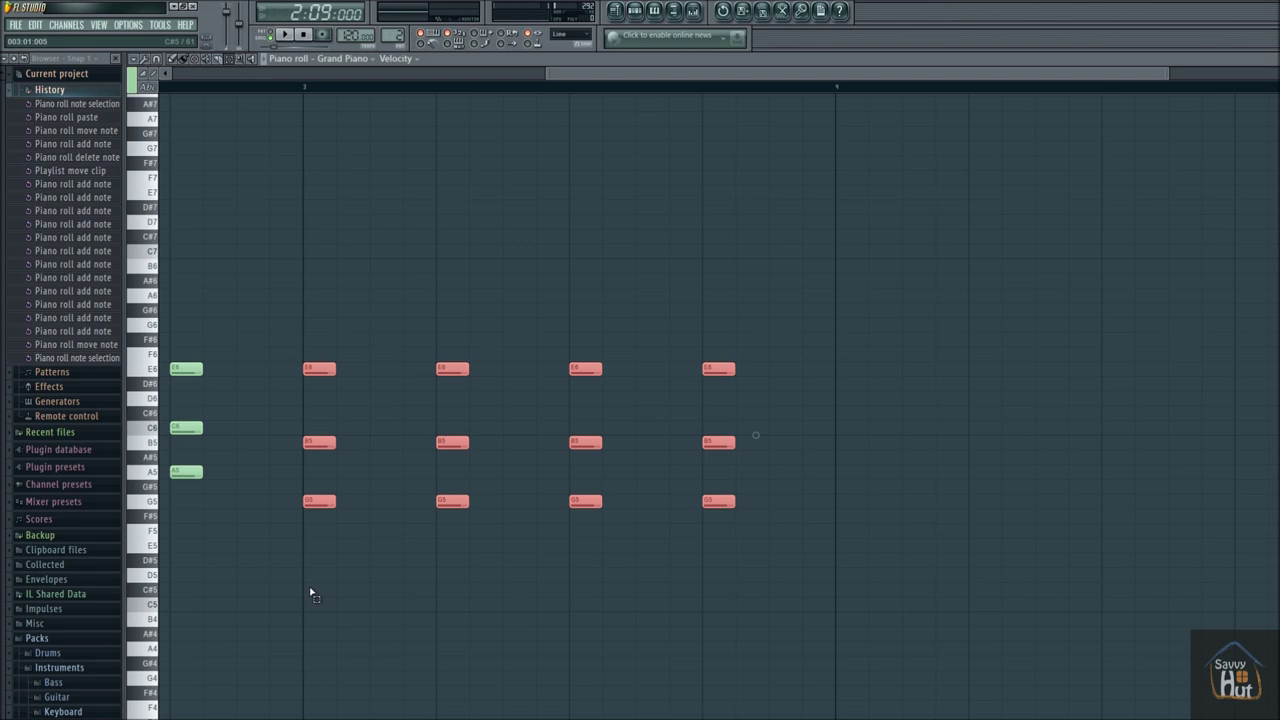
pyautogui.hotkey('ctrl', 'b')
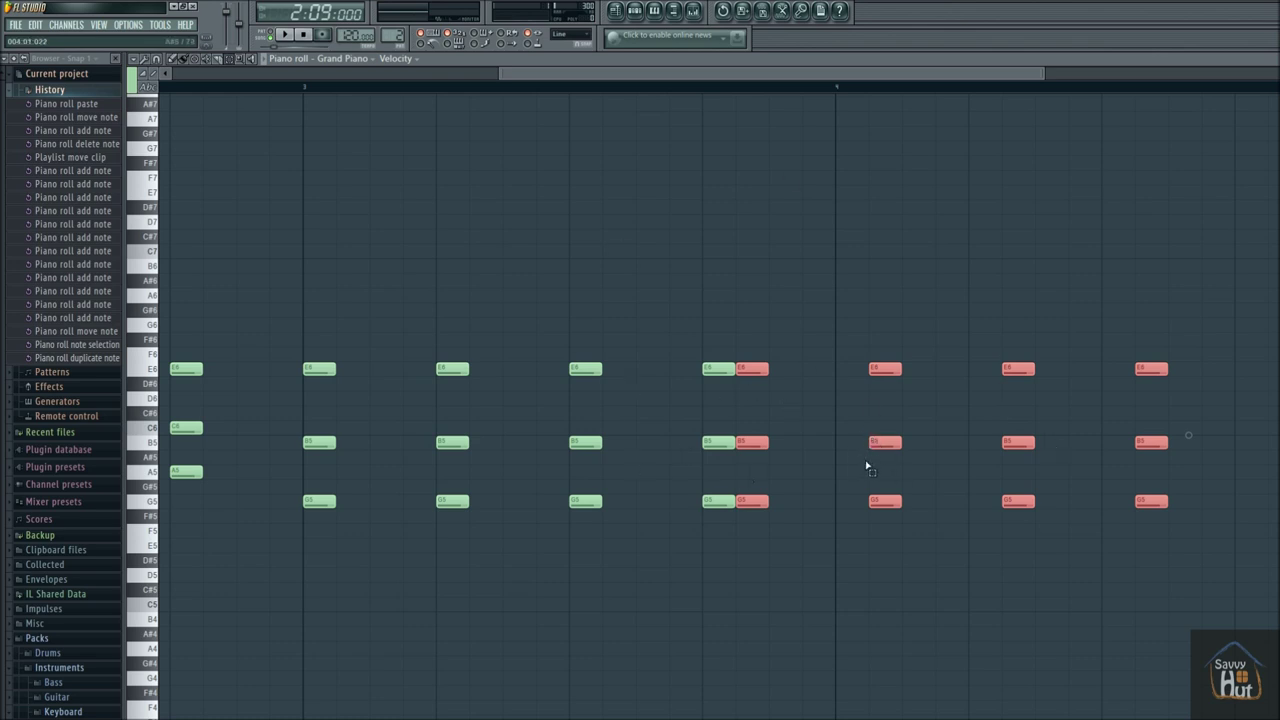
pyautogui.click(175, 60)
pyautogui.moveTo(884, 443); pyautogui.dragTo(985, 443)
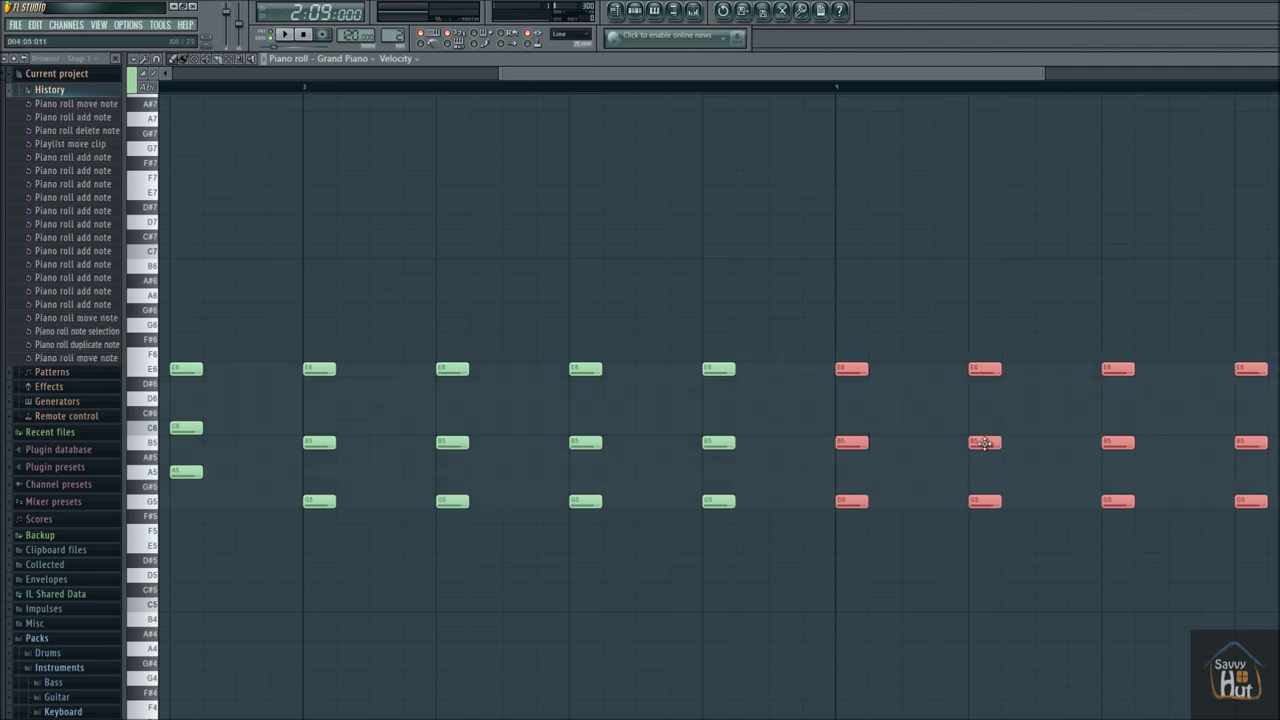
# Place short D6, A#5 and F5 notes as a chord on the first beat of bar 5, auditioning the pitches
pyautogui.hscroll(1, 842, 609)
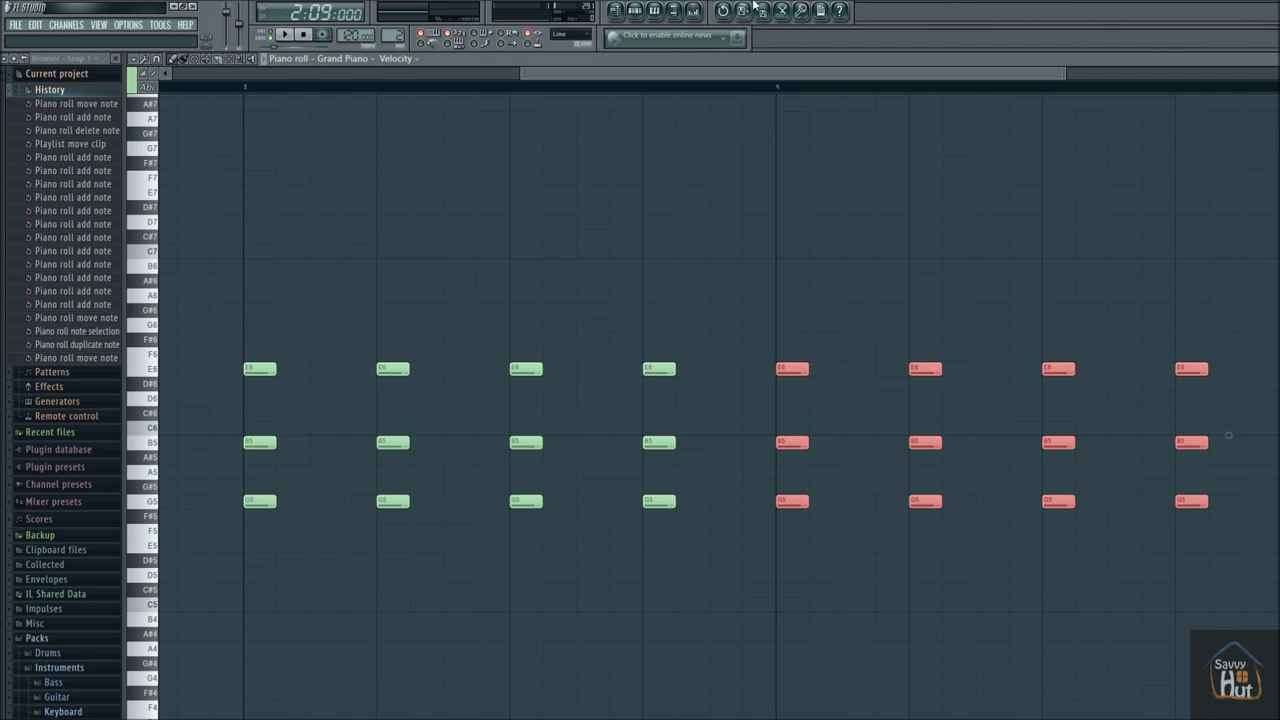
pyautogui.moveTo(720, 73); pyautogui.dragTo(984, 63)
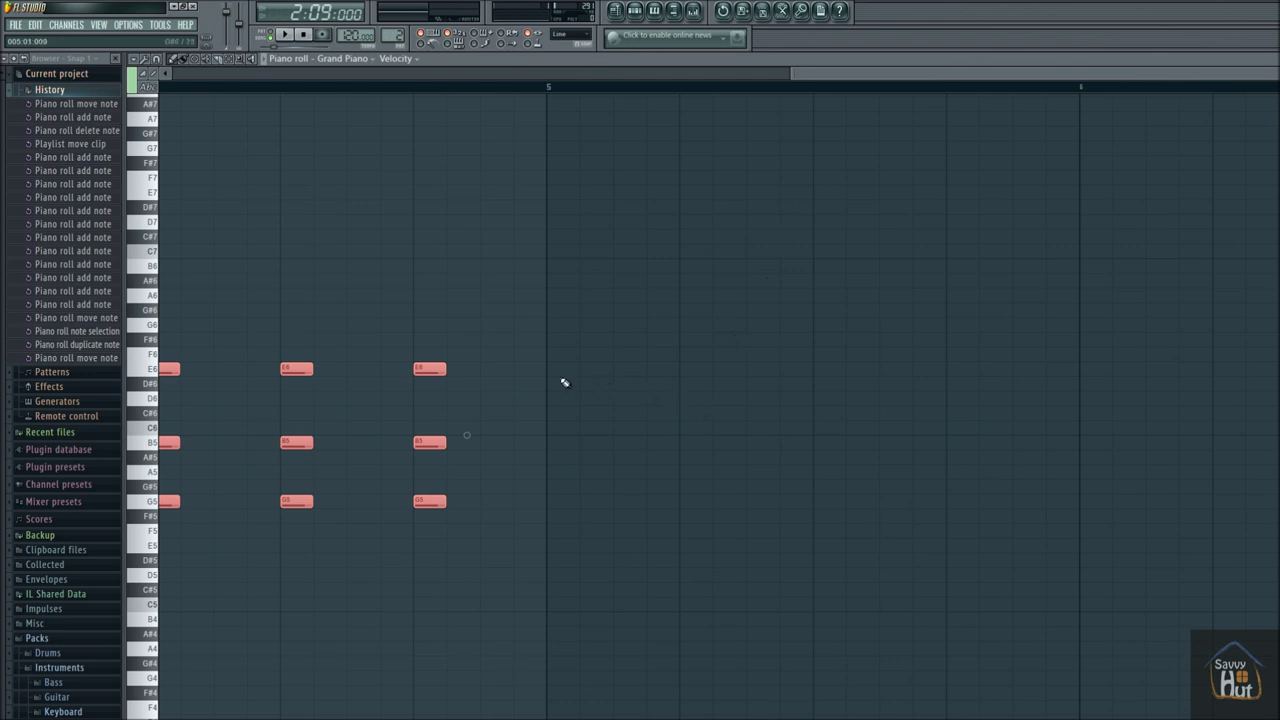
pyautogui.press('w')
pyautogui.click(563, 402)
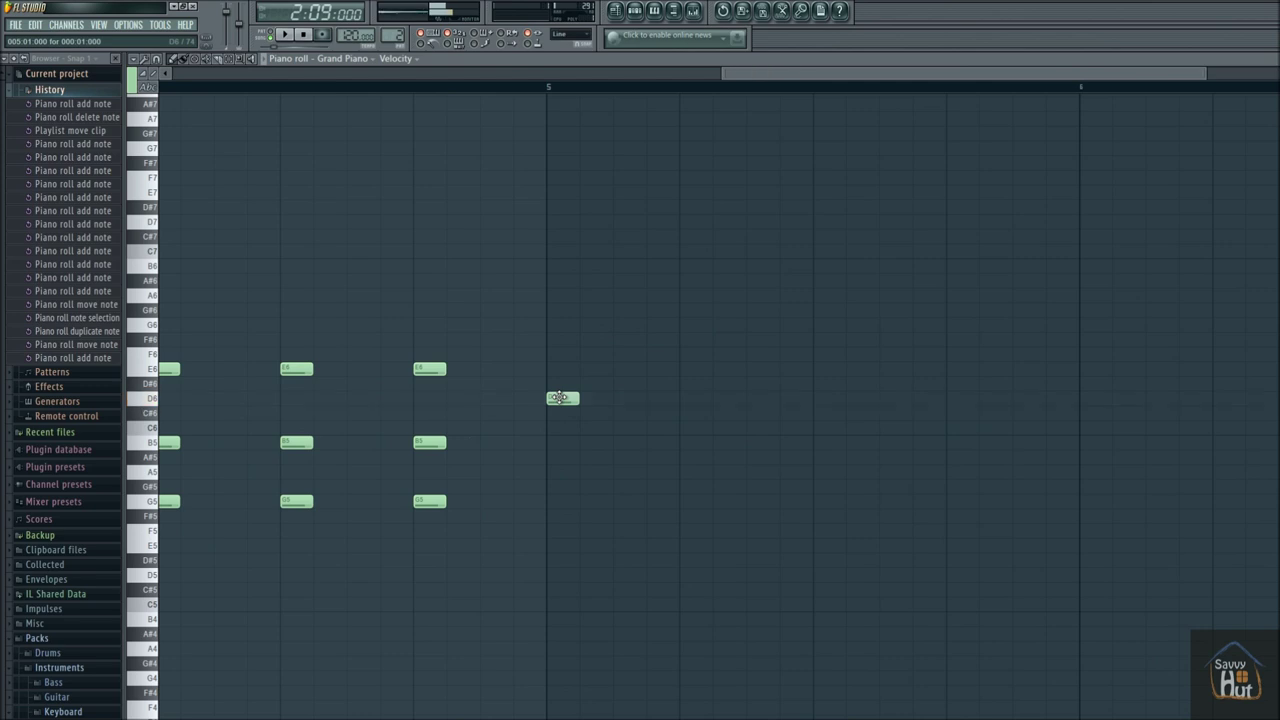
pyautogui.click(562, 458)
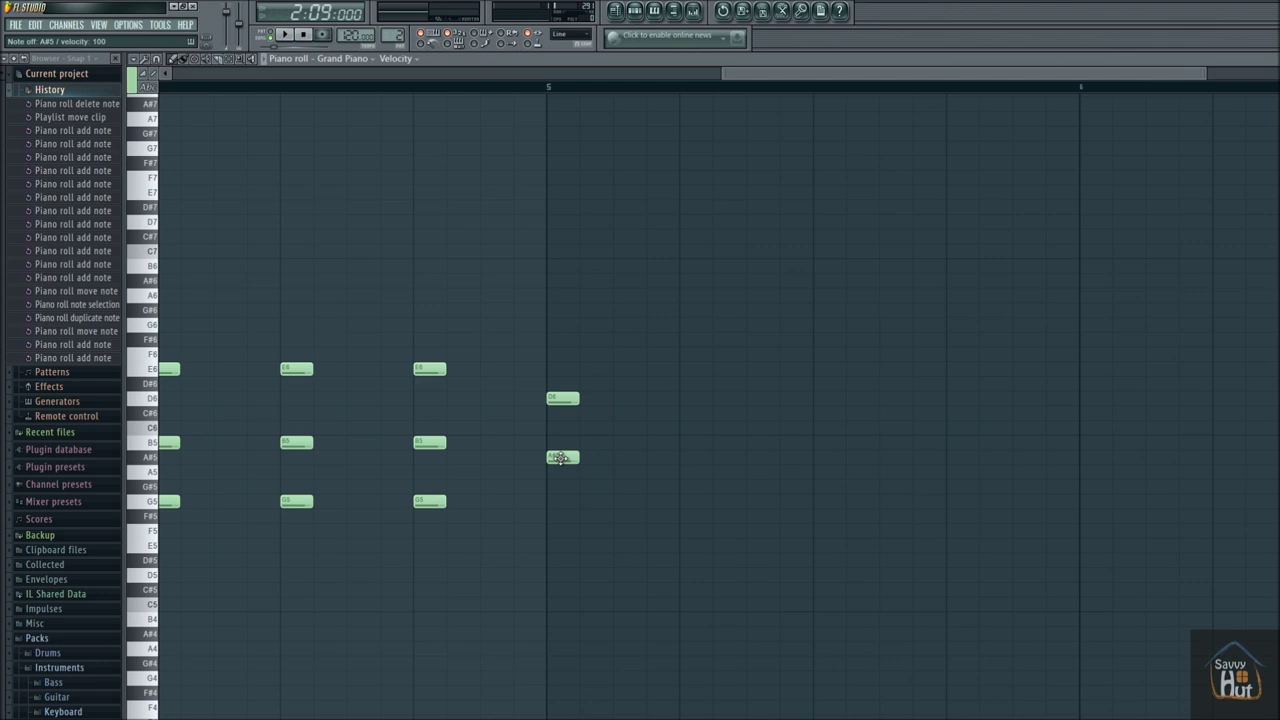
pyautogui.click(561, 457)
pyautogui.click(561, 457)
pyautogui.press('v')
pyautogui.click(560, 531)
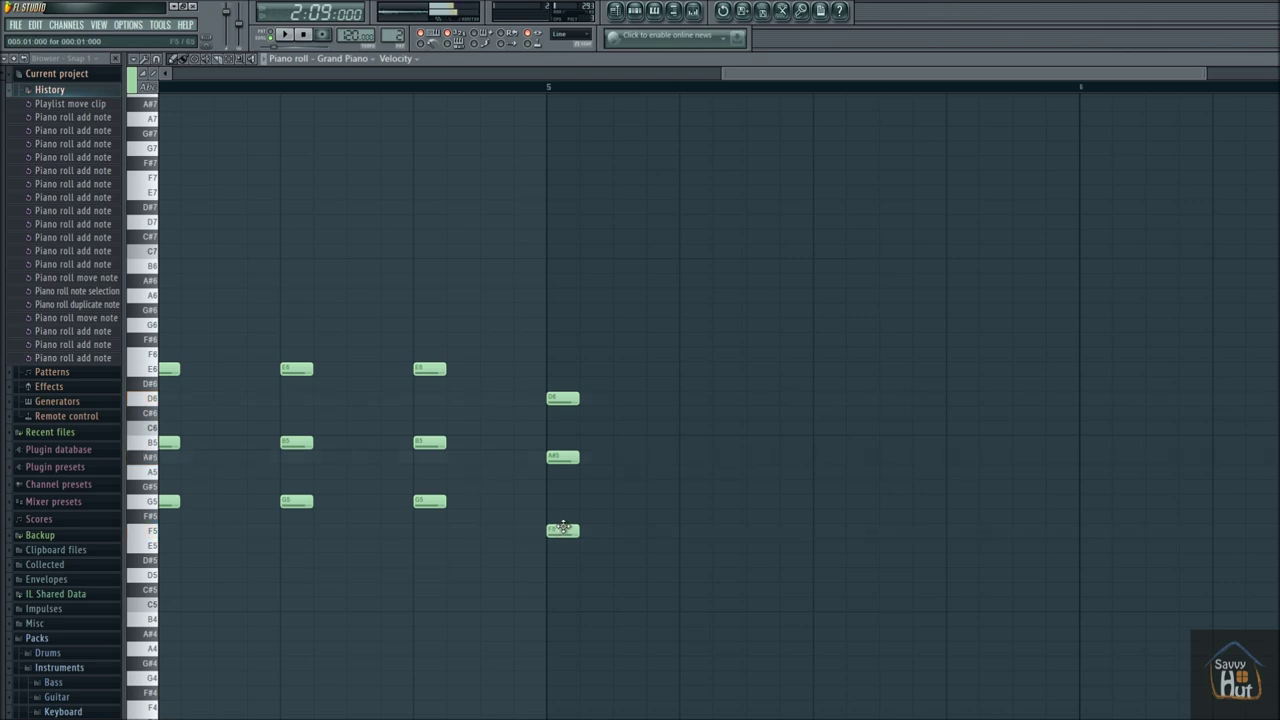
# Repeat the D6, A#5 and F5 chord on beats 2, 3 and 4 of bar 5
pyautogui.click(689, 398)
pyautogui.click(690, 458)
pyautogui.click(697, 531)
pyautogui.click(822, 398)
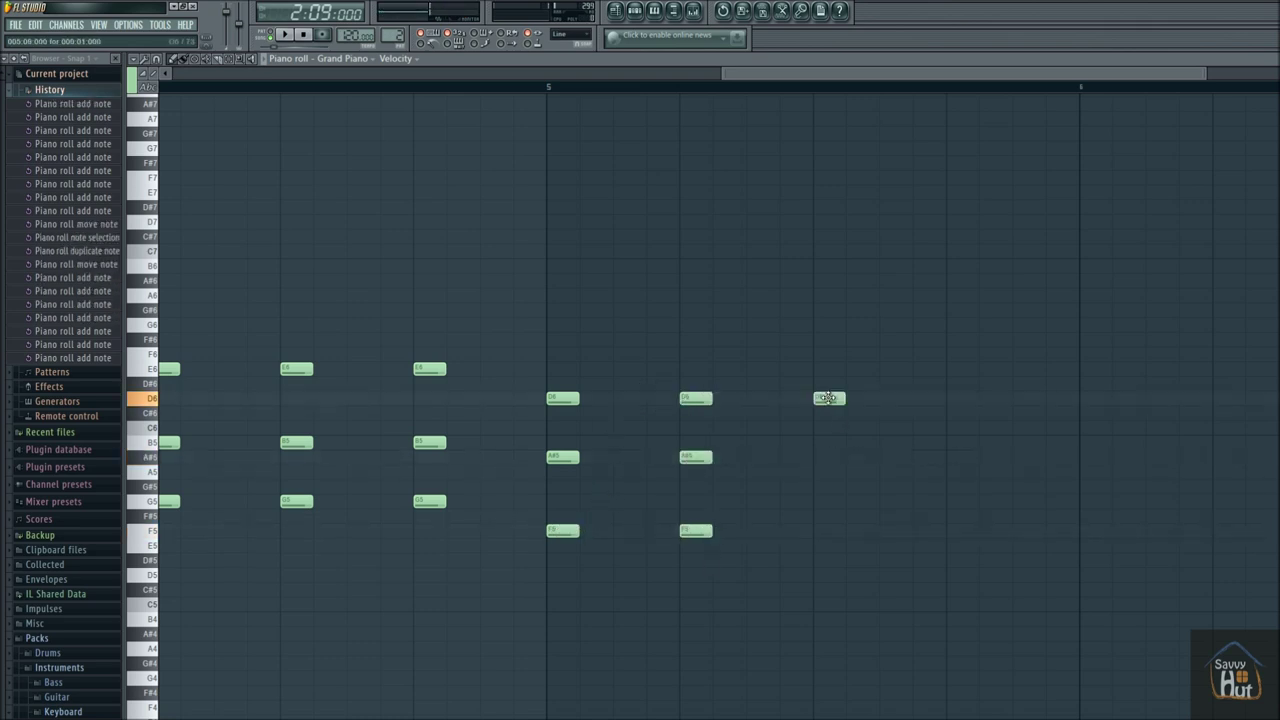
pyautogui.click(824, 457)
pyautogui.click(826, 530)
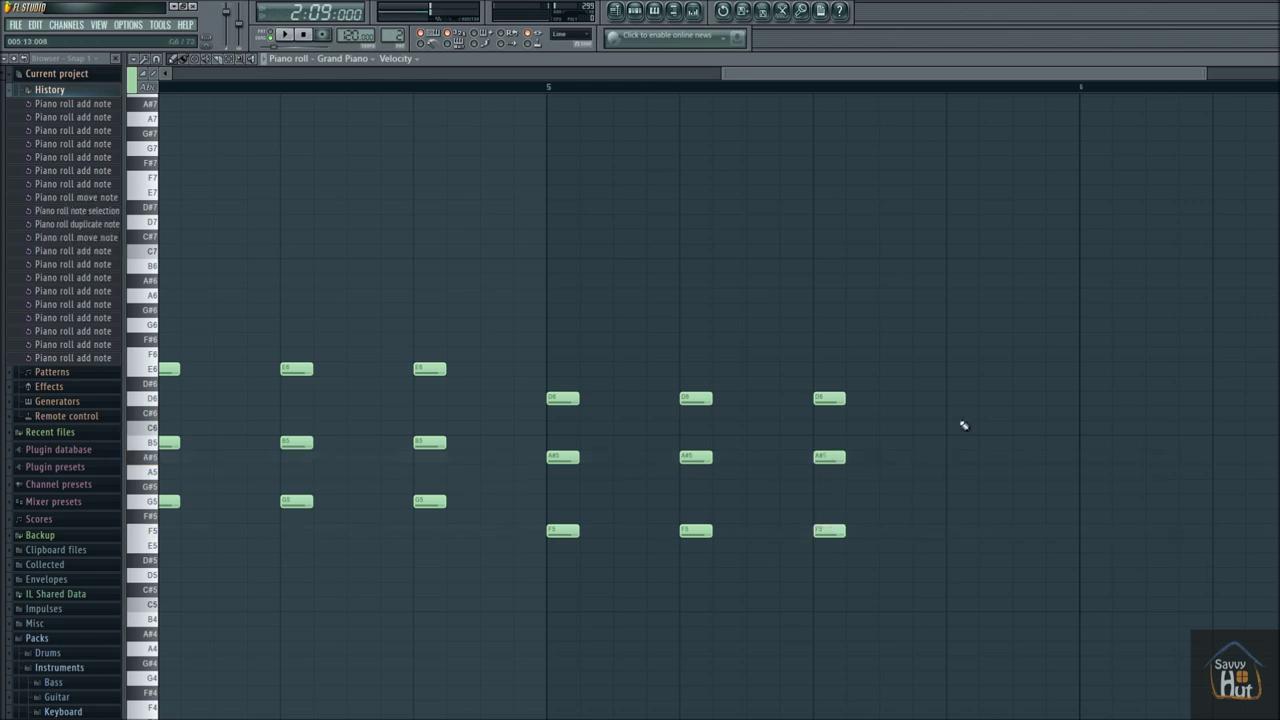
pyautogui.click(963, 400)
pyautogui.click(961, 457)
pyautogui.click(958, 531)
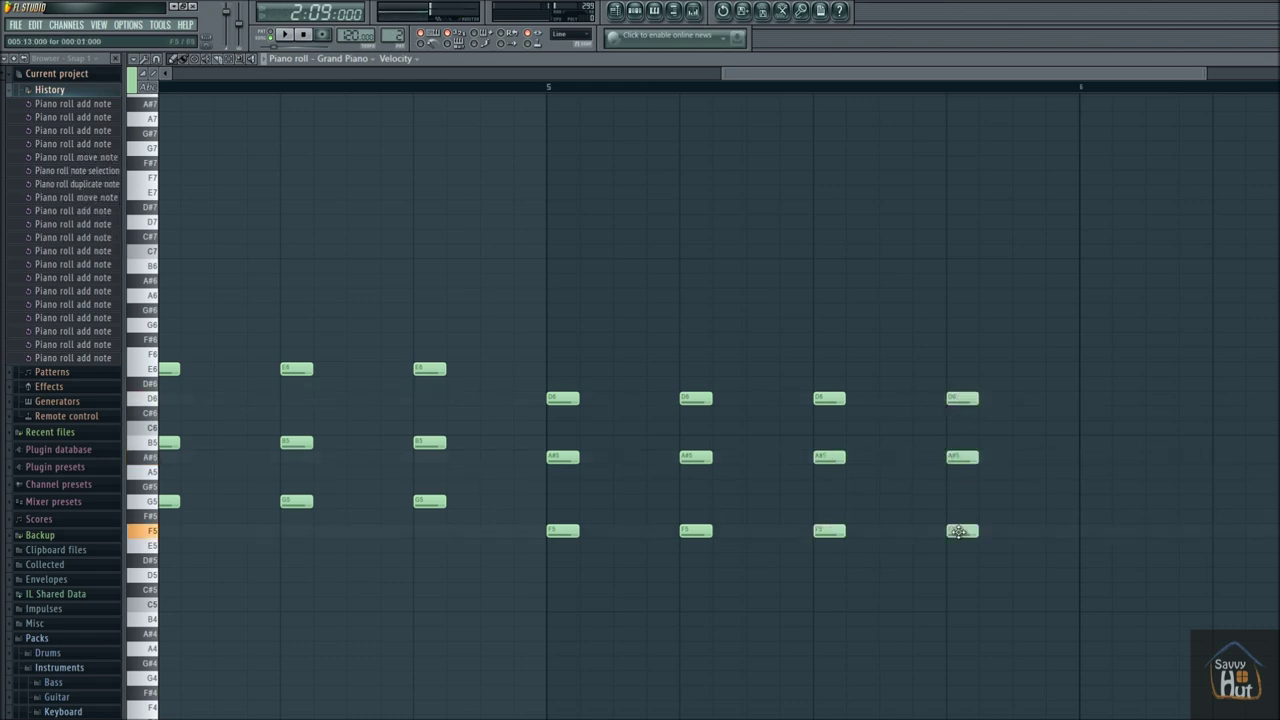
# Set the playback position to beat 3 of bar 4, play through the bar 5 chords and stop
pyautogui.moveTo(734, 74); pyautogui.dragTo(560, 75)
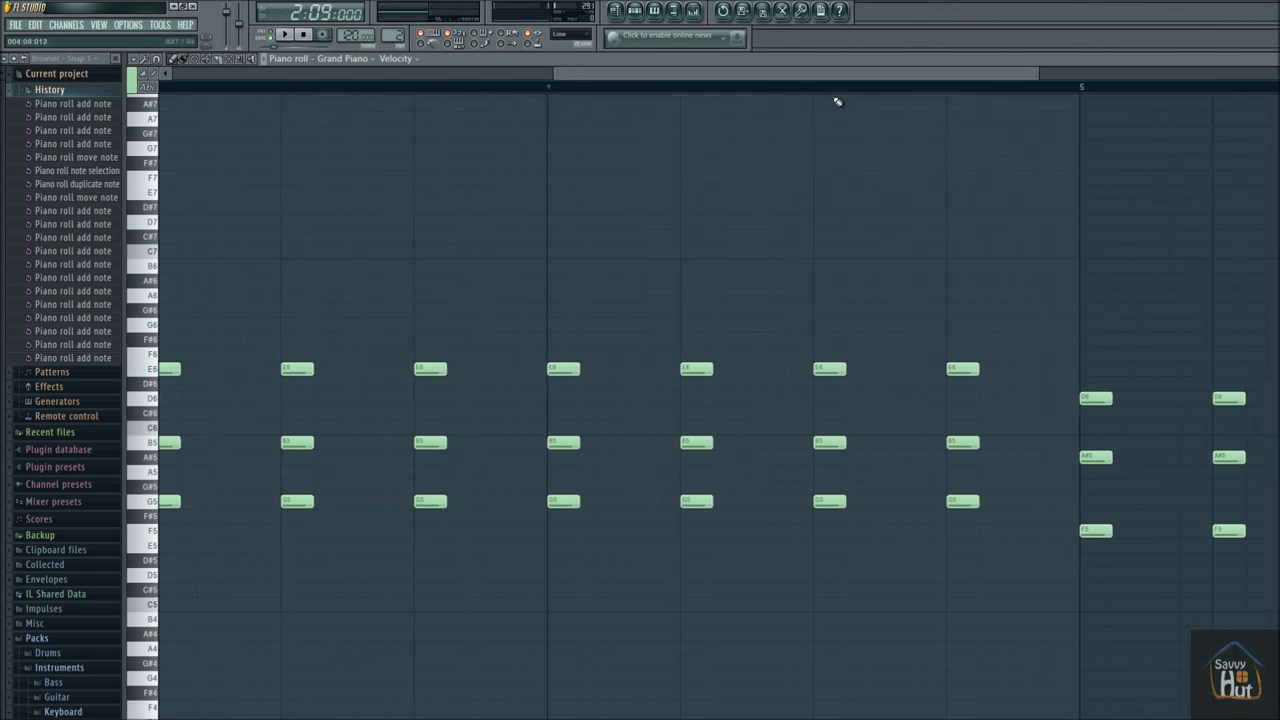
pyautogui.press('space')
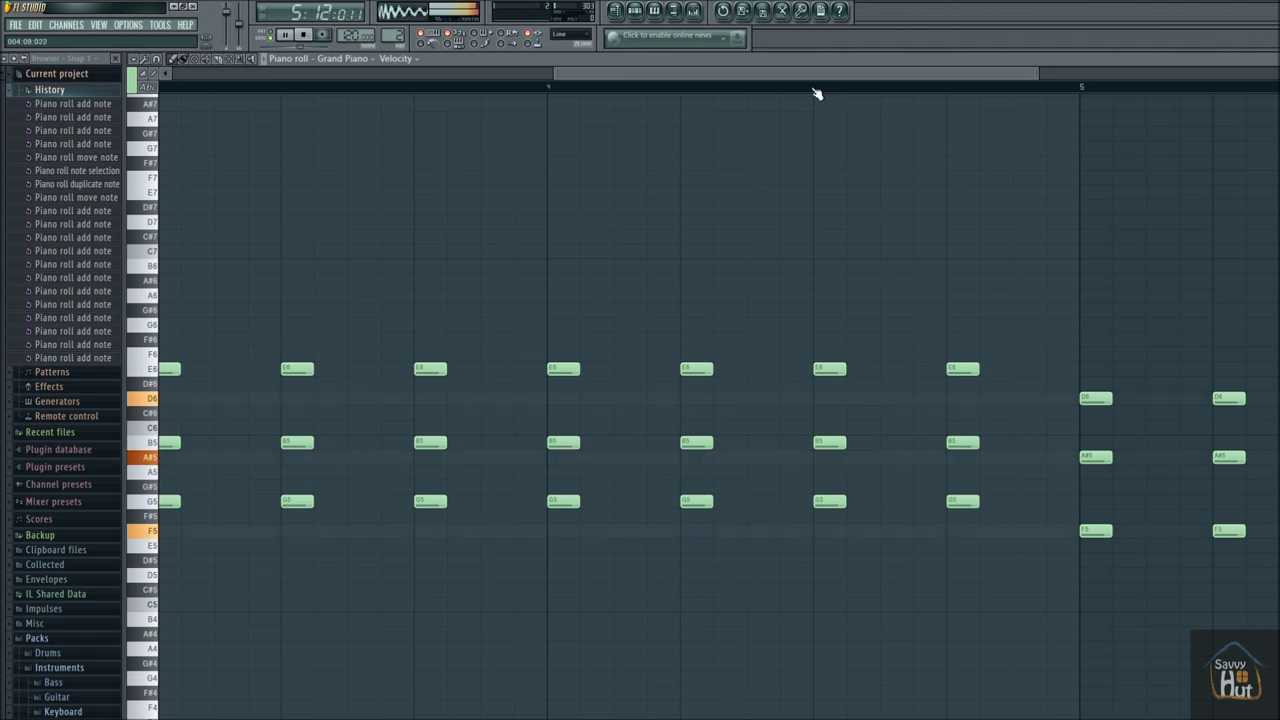
pyautogui.press('space')
# Place short D6, A5 and F5 notes as a chord on the first beat of bar 6, auditioning the pitches
pyautogui.moveTo(806, 75); pyautogui.dragTo(1053, 69)
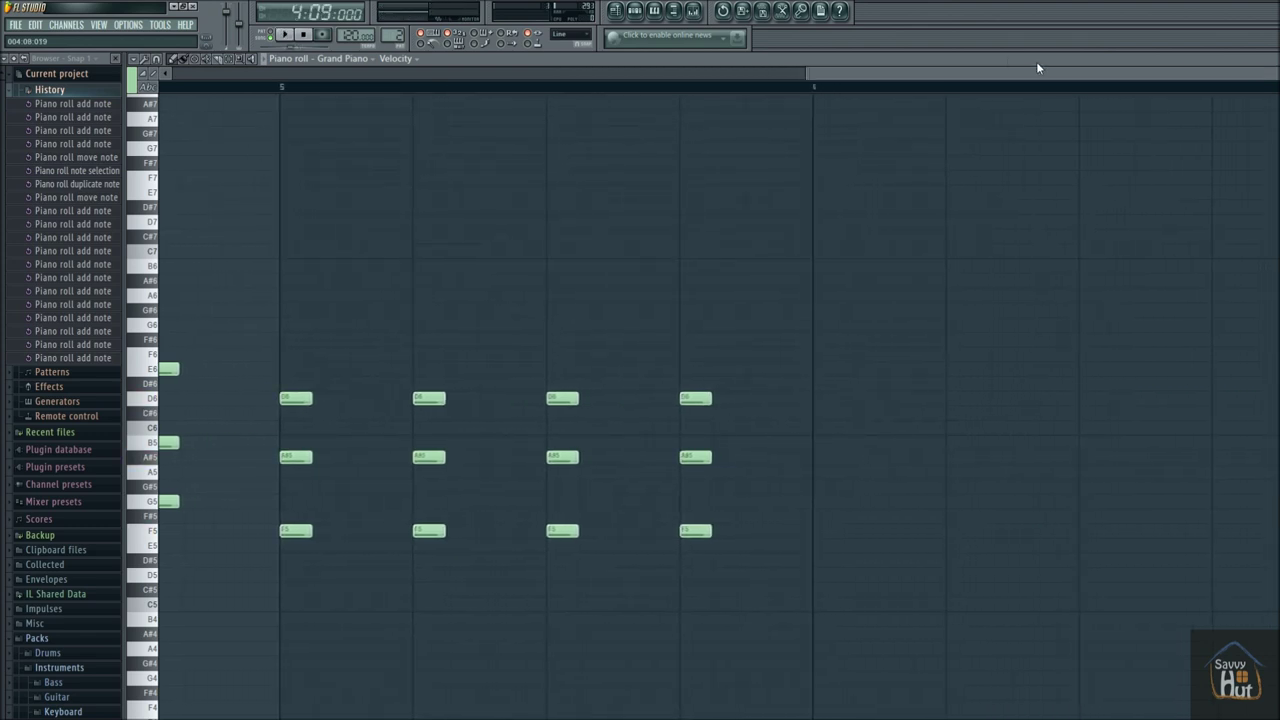
pyautogui.click(825, 399)
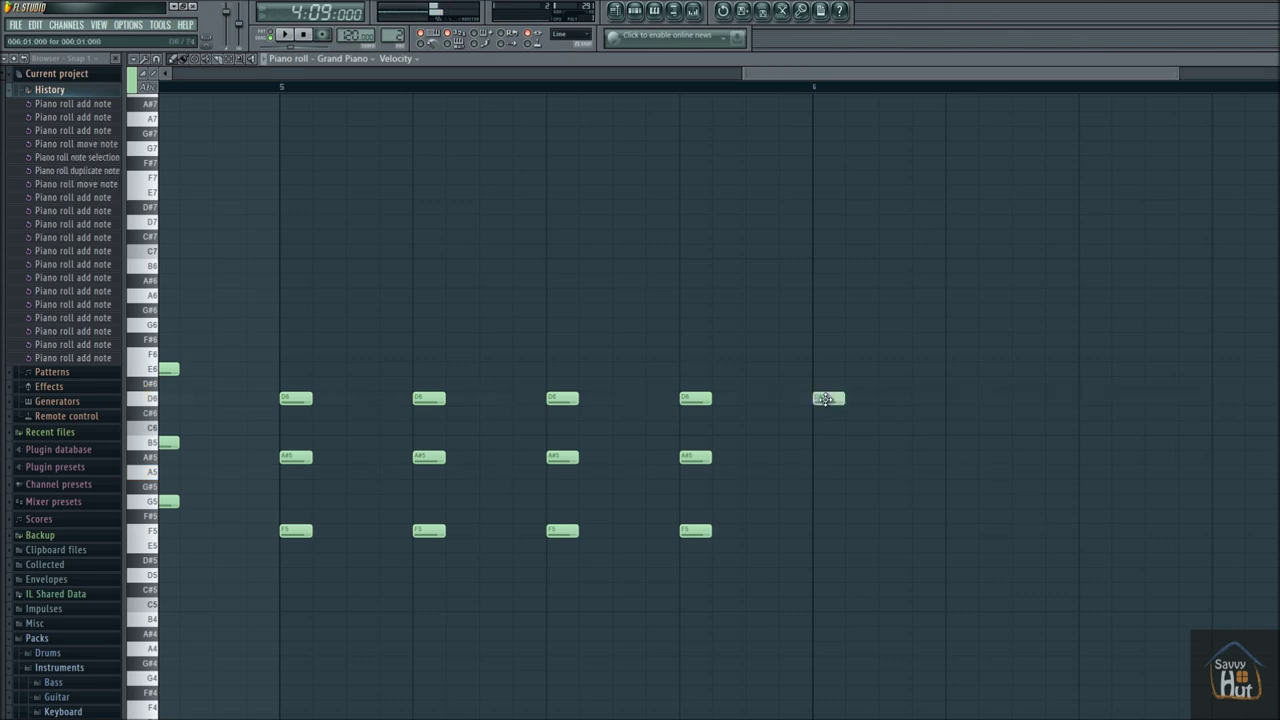
pyautogui.press('w')
pyautogui.press('n')
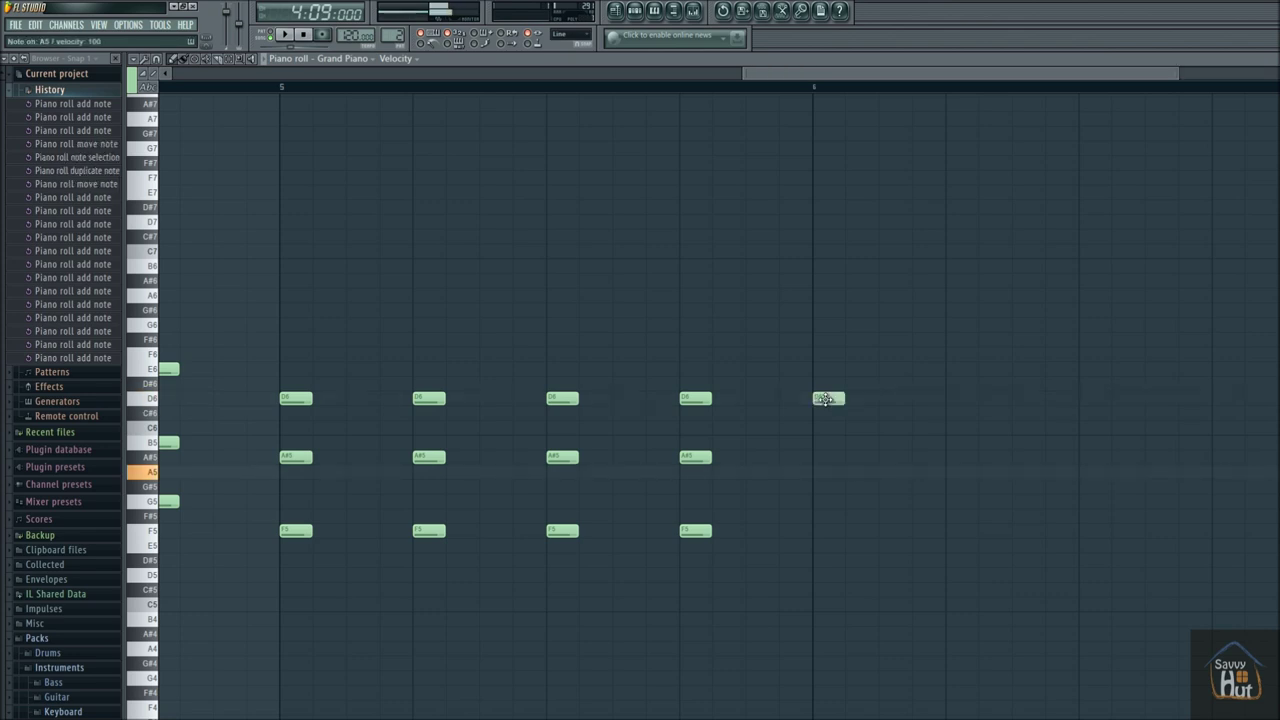
pyautogui.click(824, 473)
pyautogui.press('v')
pyautogui.moveTo(834, 533); pyautogui.dragTo(826, 534)
# Repeat the D6, A5 and F5 chord on beats 2, 3 and 4 of bar 6, and play it back from the end of bar 4
pyautogui.click(960, 472)
pyautogui.click(1094, 472)
pyautogui.click(1228, 472)
pyautogui.click(958, 399)
pyautogui.click(1094, 399)
pyautogui.click(1228, 399)
pyautogui.click(955, 532)
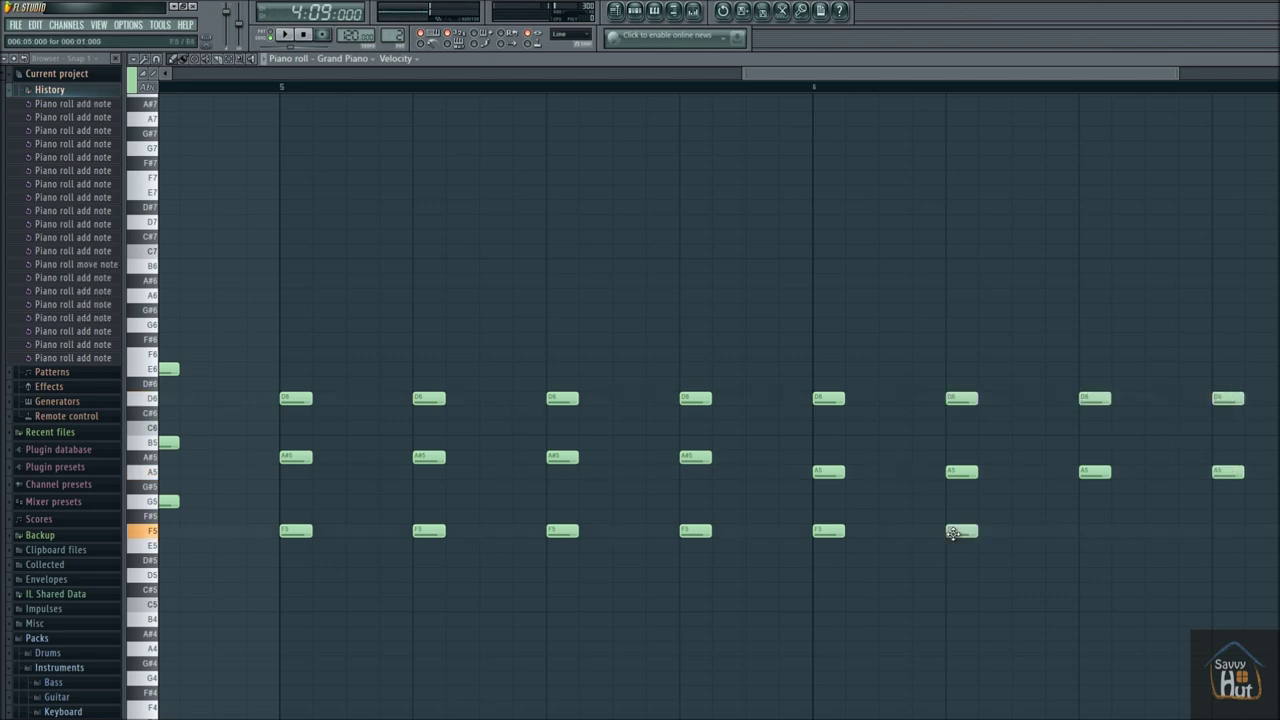
pyautogui.click(1084, 531)
pyautogui.click(1218, 531)
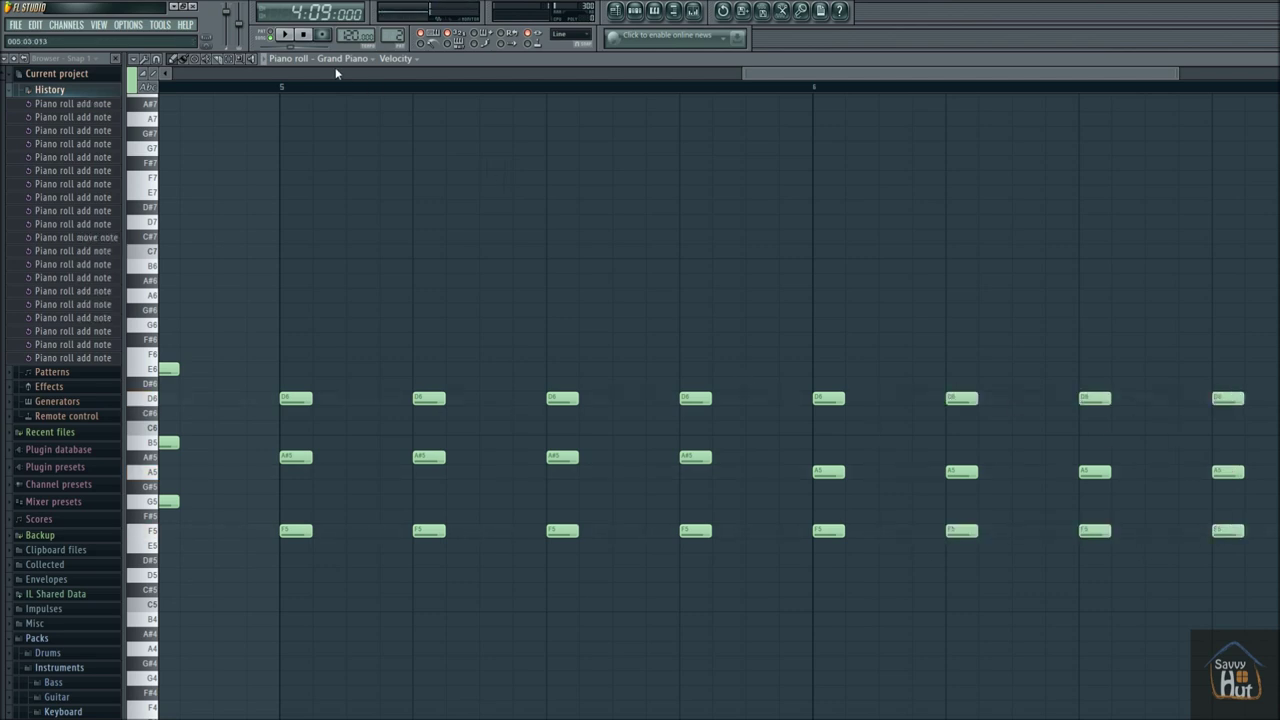
pyautogui.press('space')
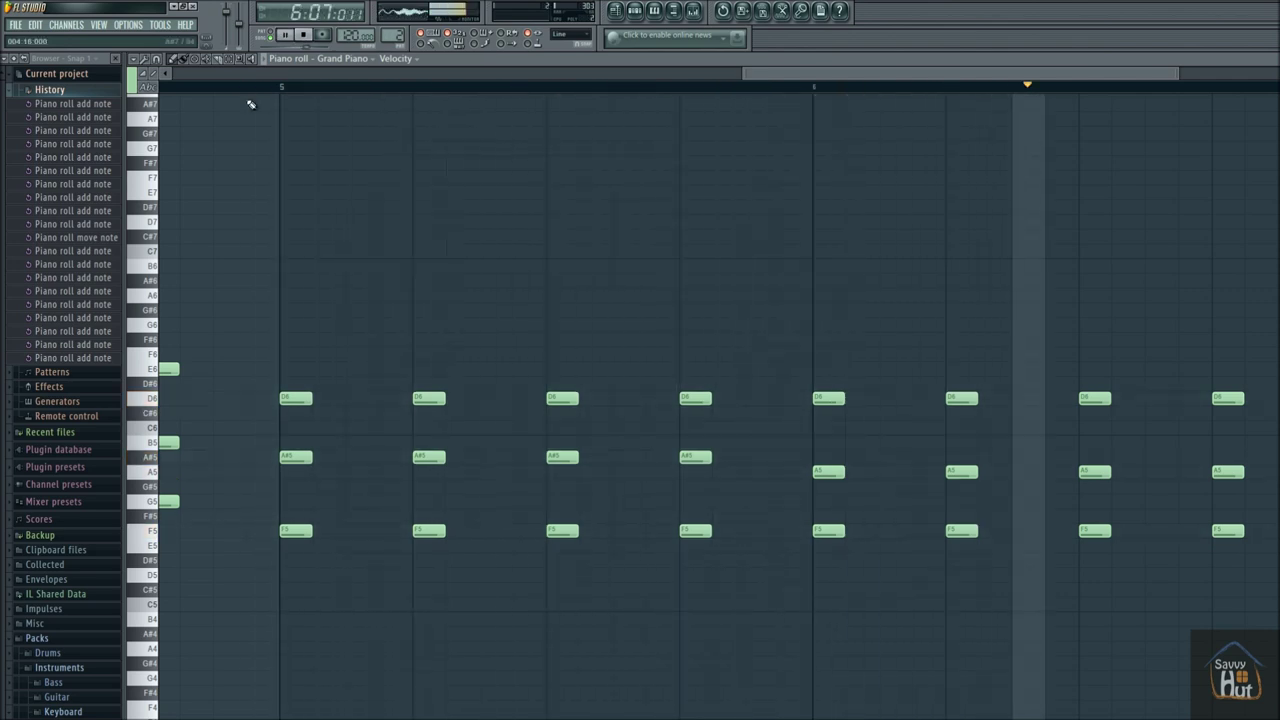
pyautogui.press('space')
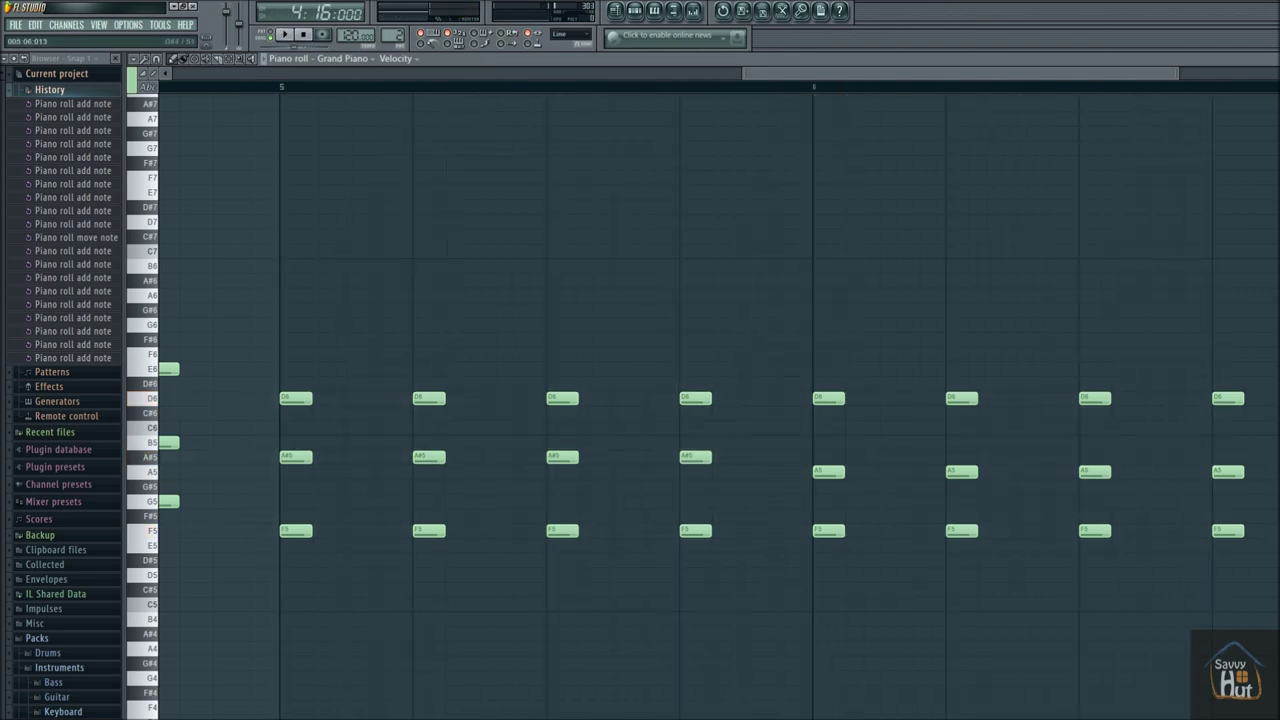
# Place short D6, B5 and G5 notes as a chord on the first beat of bar 7
pyautogui.moveTo(803, 75); pyautogui.dragTo(1040, 62)
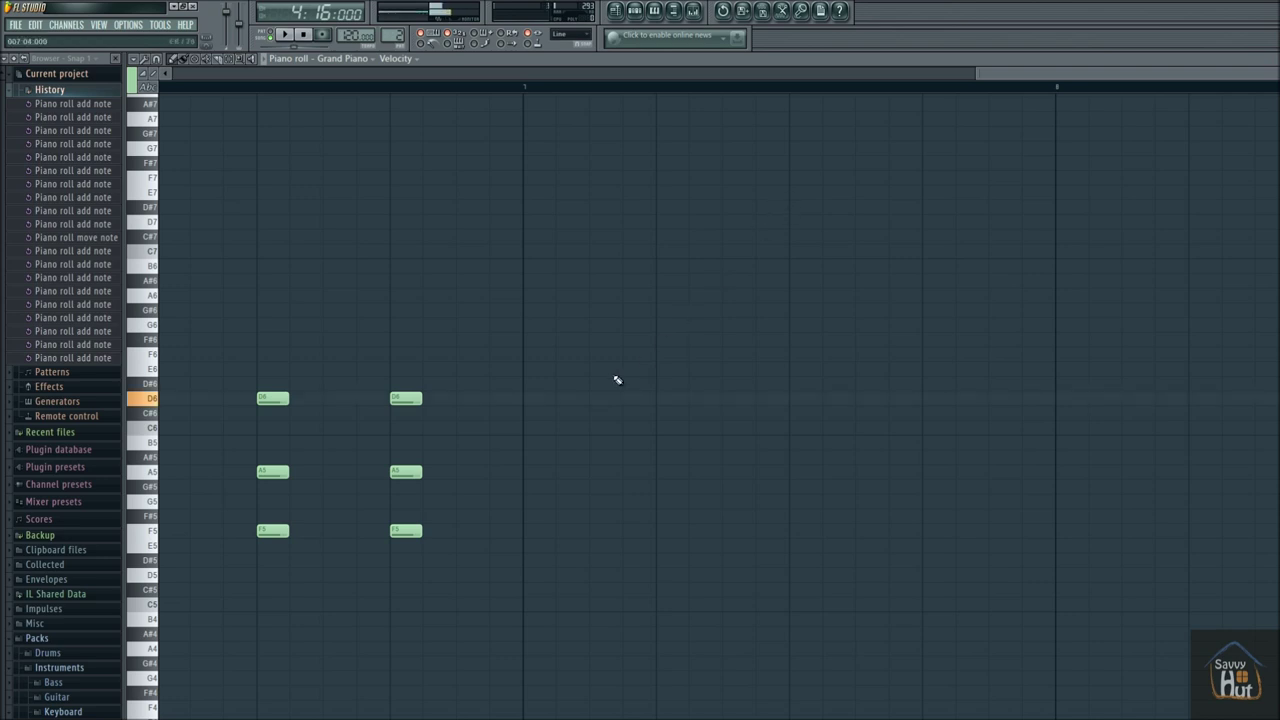
pyautogui.click(527, 399)
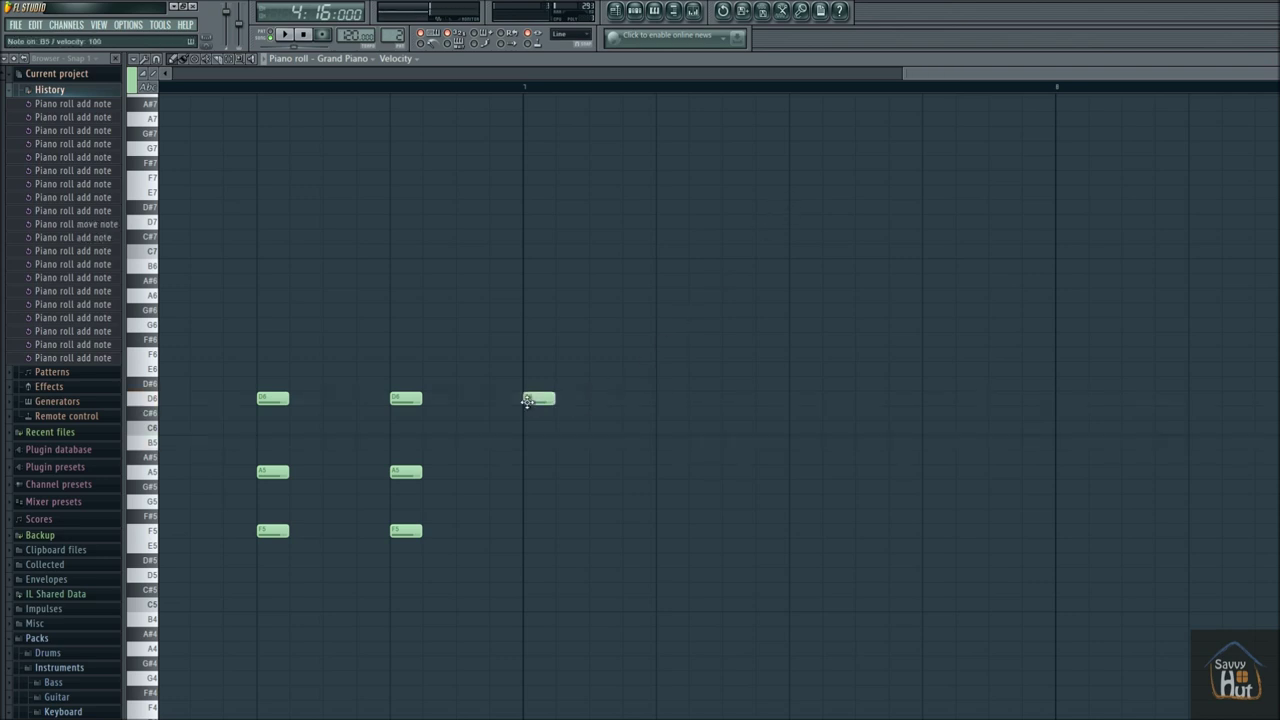
pyautogui.click(536, 443)
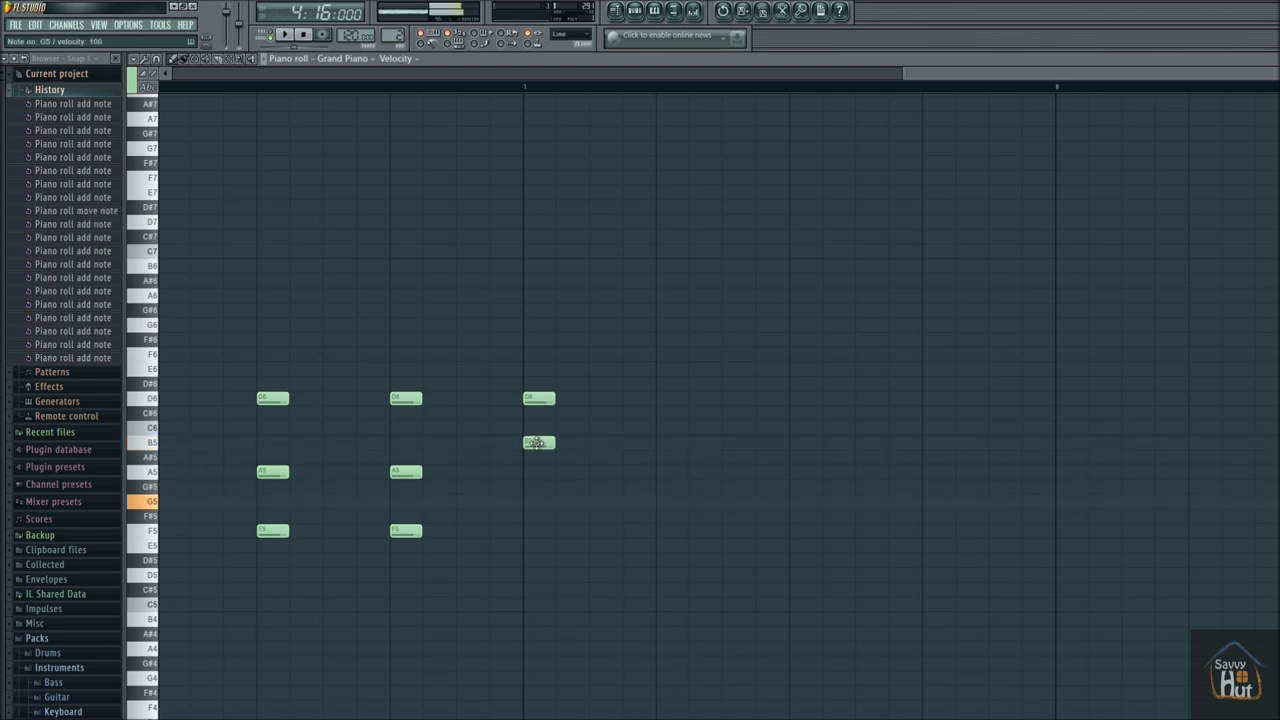
pyautogui.click(545, 505)
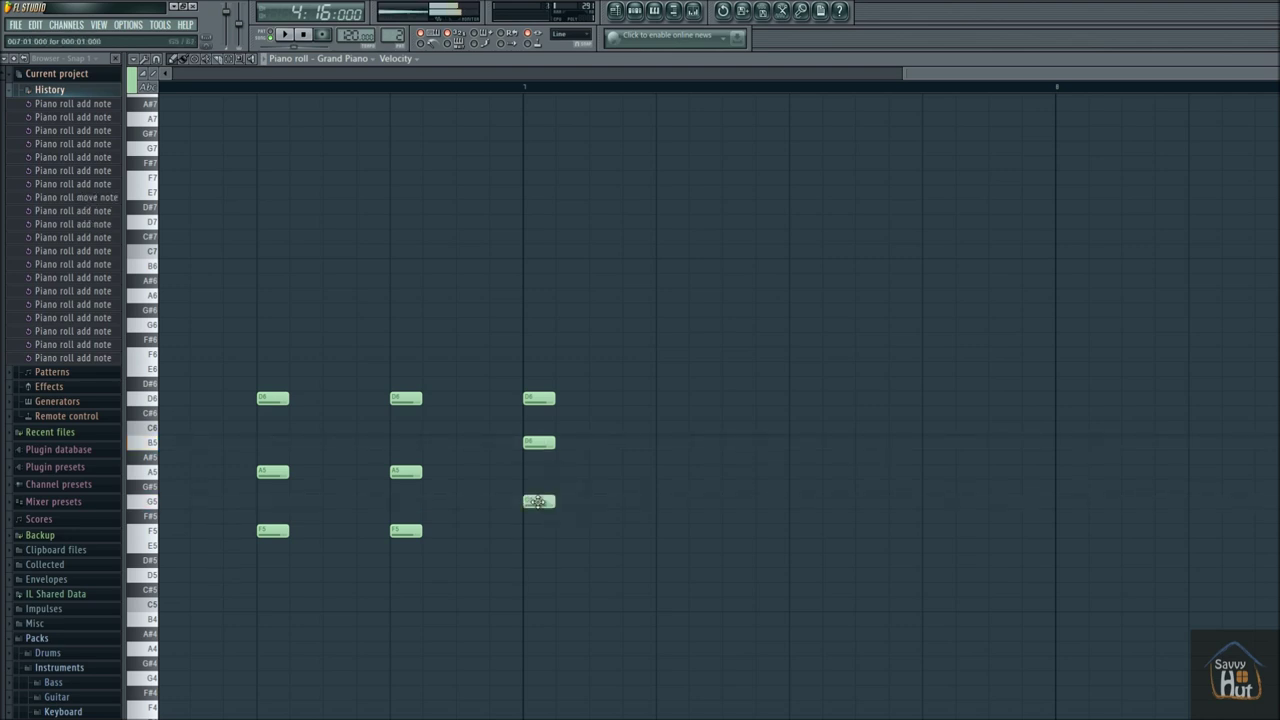
# Repeat the D6, B5 and G5 chord on beats 2, 3 and 4 of bar 7
pyautogui.click(668, 398)
pyautogui.click(665, 443)
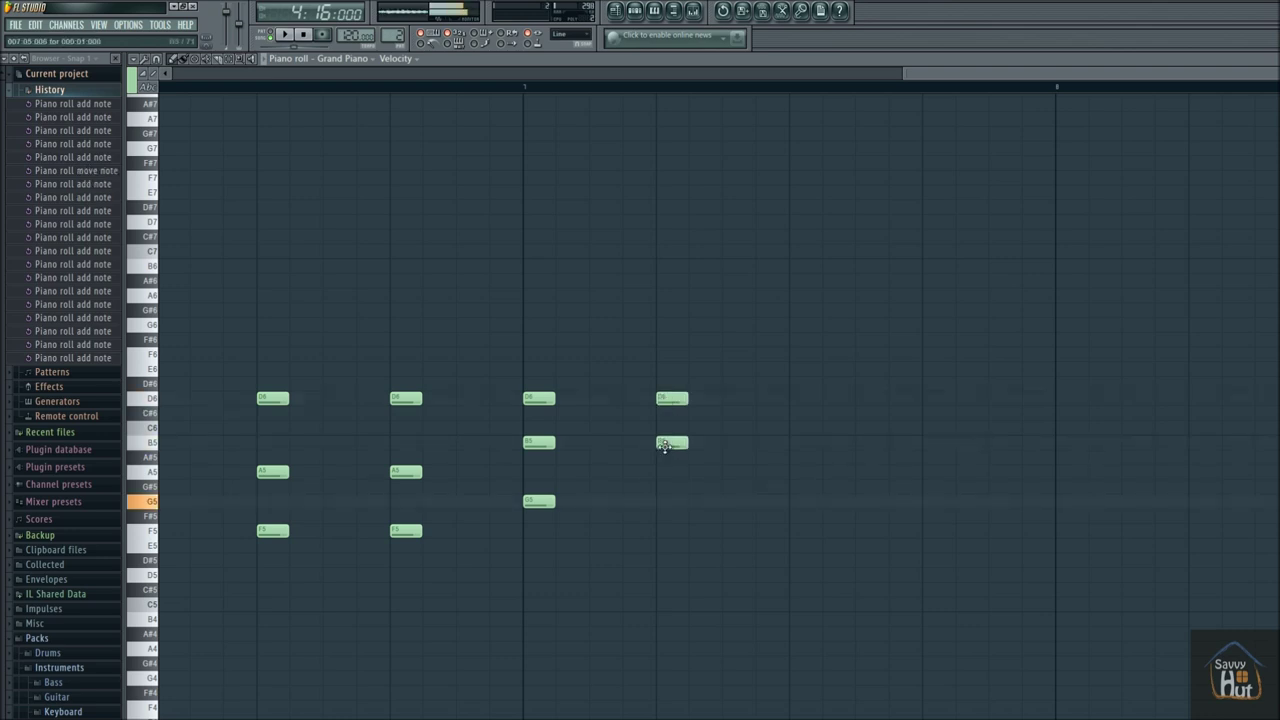
pyautogui.click(665, 501)
pyautogui.click(806, 399)
pyautogui.click(804, 443)
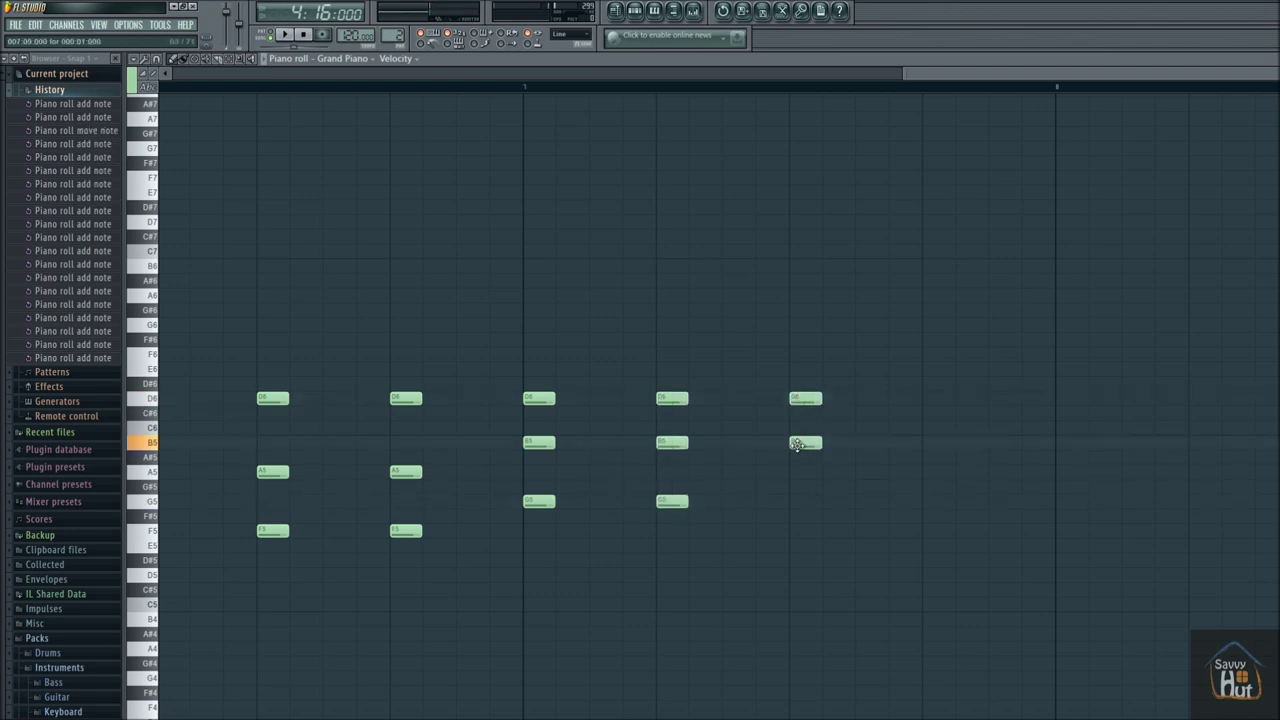
pyautogui.click(805, 501)
pyautogui.click(940, 399)
pyautogui.click(938, 443)
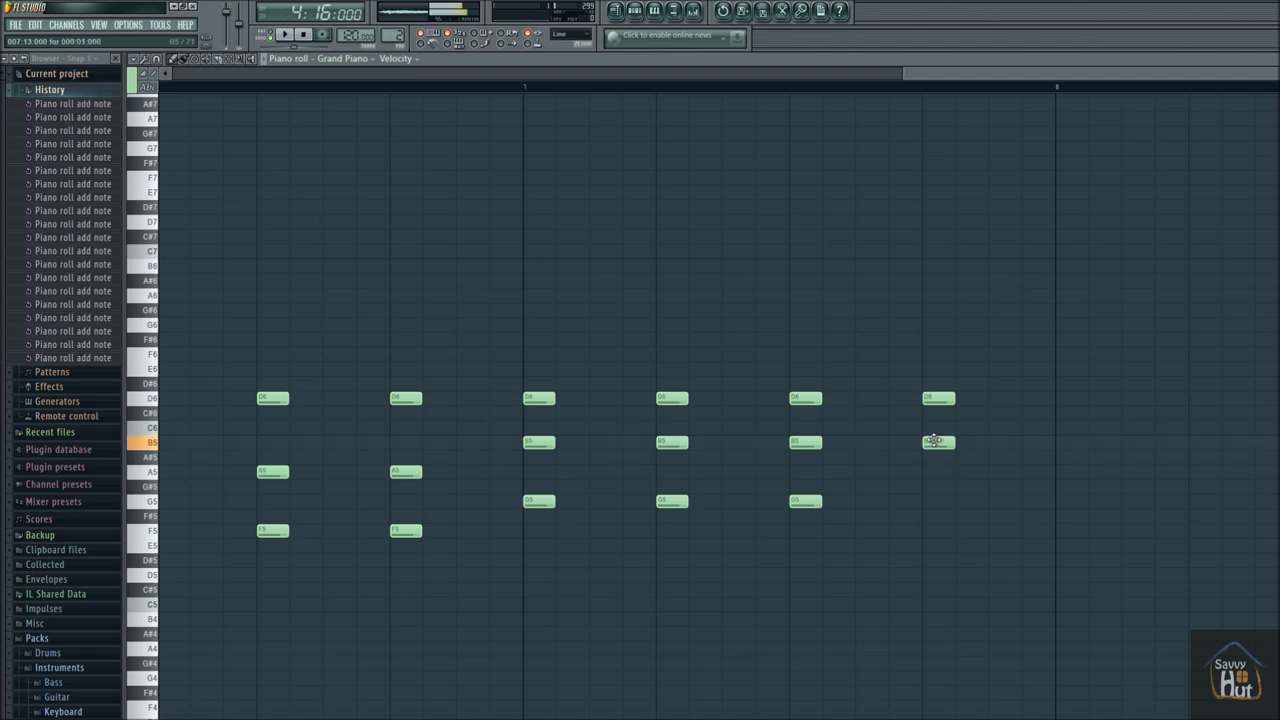
pyautogui.click(935, 500)
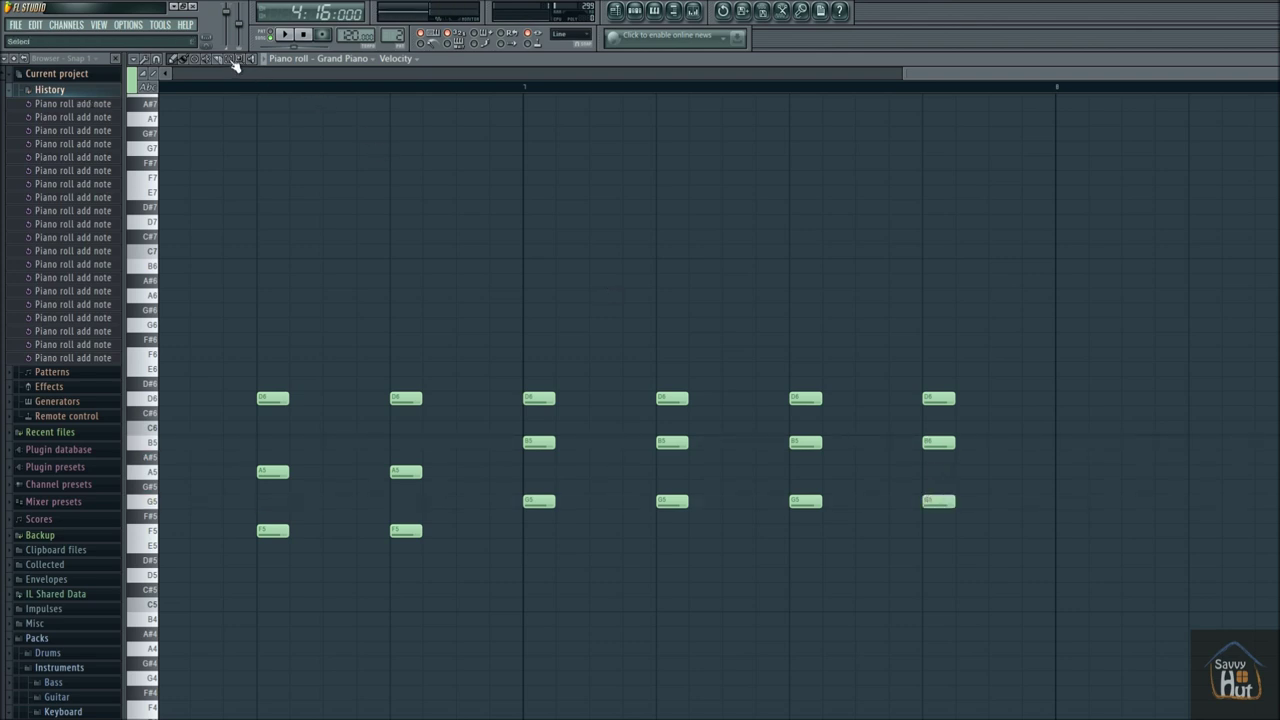
# Duplicate the four D6, B5 and G5 chords of bar 7 and align the copies with the start of bar 8
pyautogui.moveTo(1056, 334); pyautogui.dragTo(534, 580)
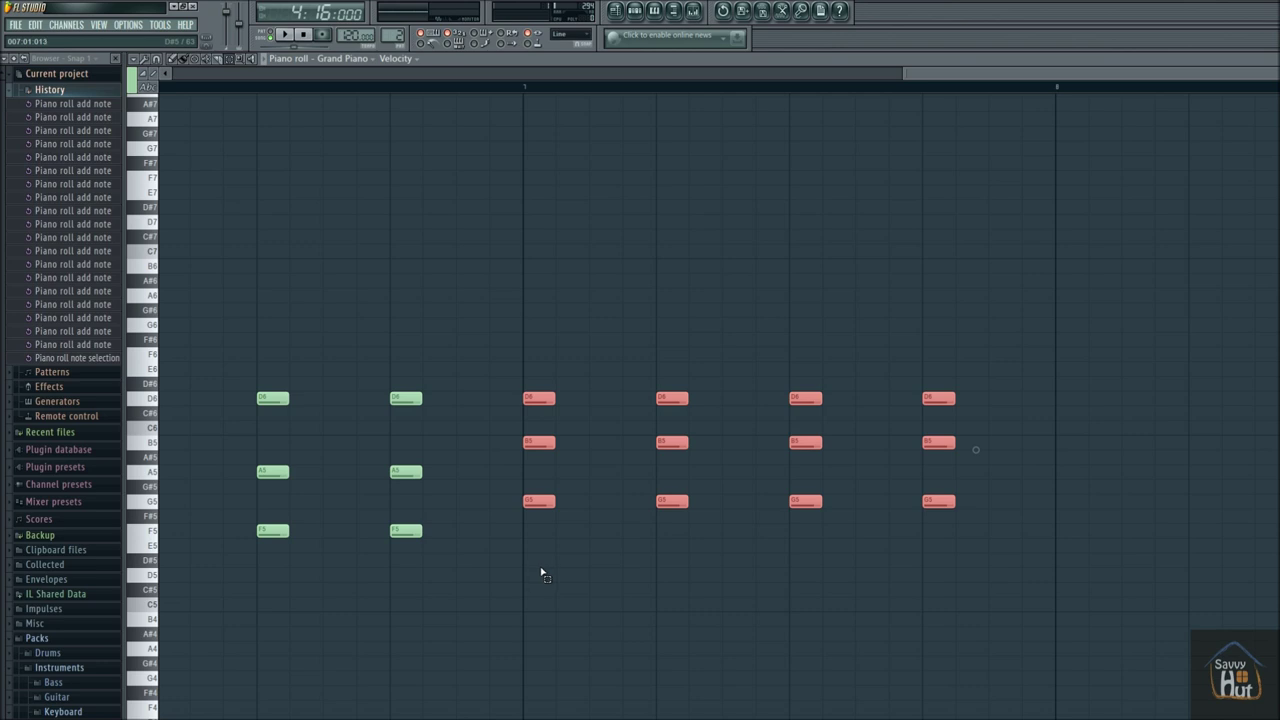
pyautogui.hotkey('ctrl', 'b')
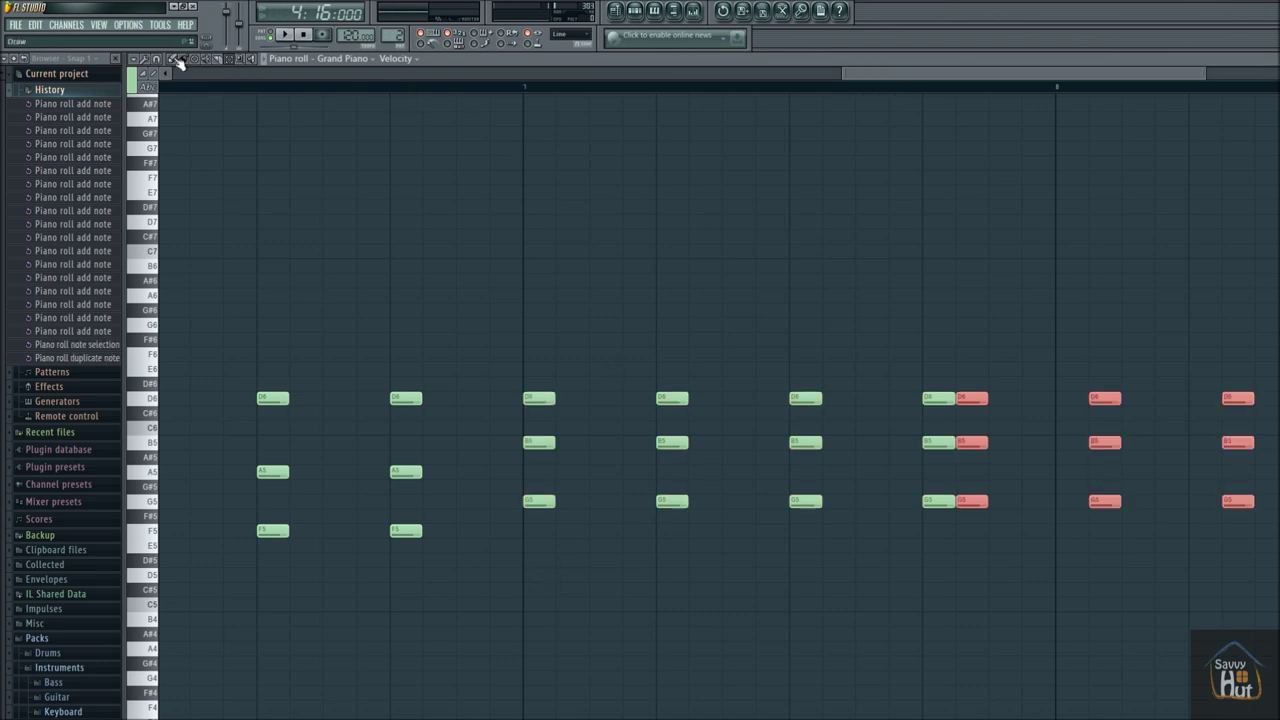
pyautogui.moveTo(1094, 397); pyautogui.dragTo(1188, 386)
pyautogui.moveTo(853, 73); pyautogui.dragTo(806, 71)
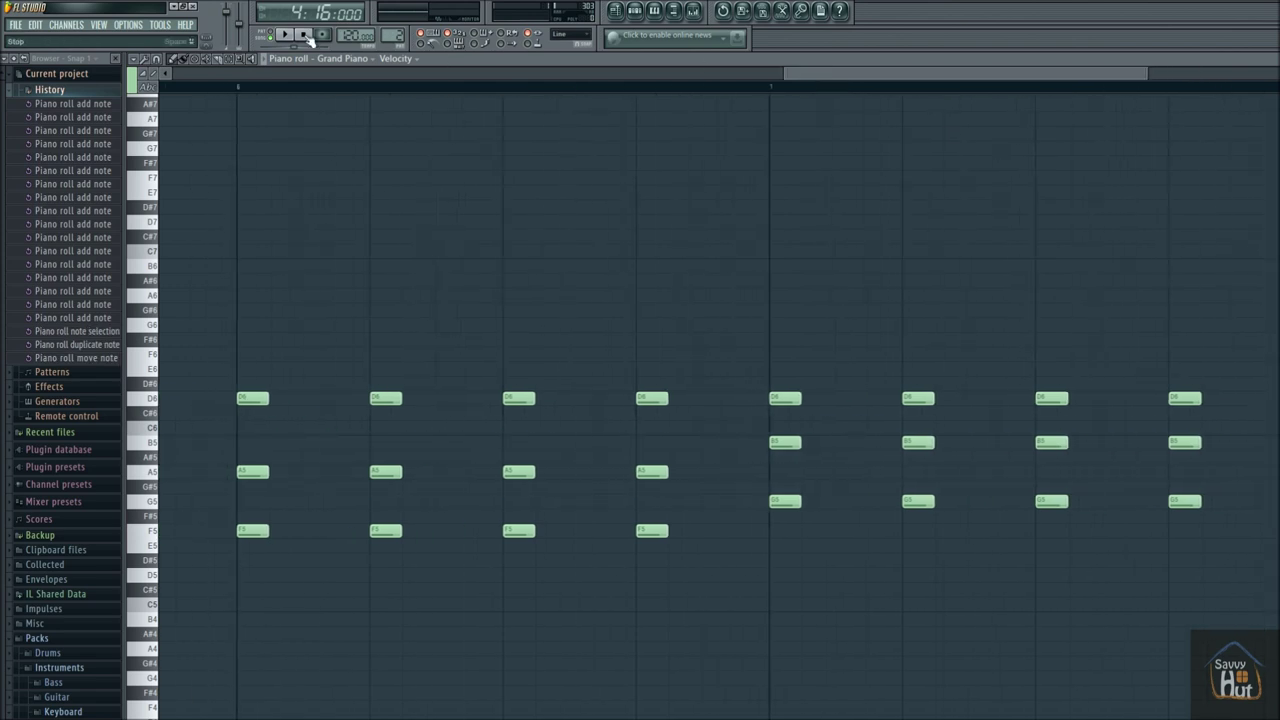
# Play the Grand Piano chord progression from bar 1 and follow it through to the final bars
pyautogui.click(291, 37)
pyautogui.click(308, 38)
pyautogui.moveTo(809, 75); pyautogui.dragTo(168, 80)
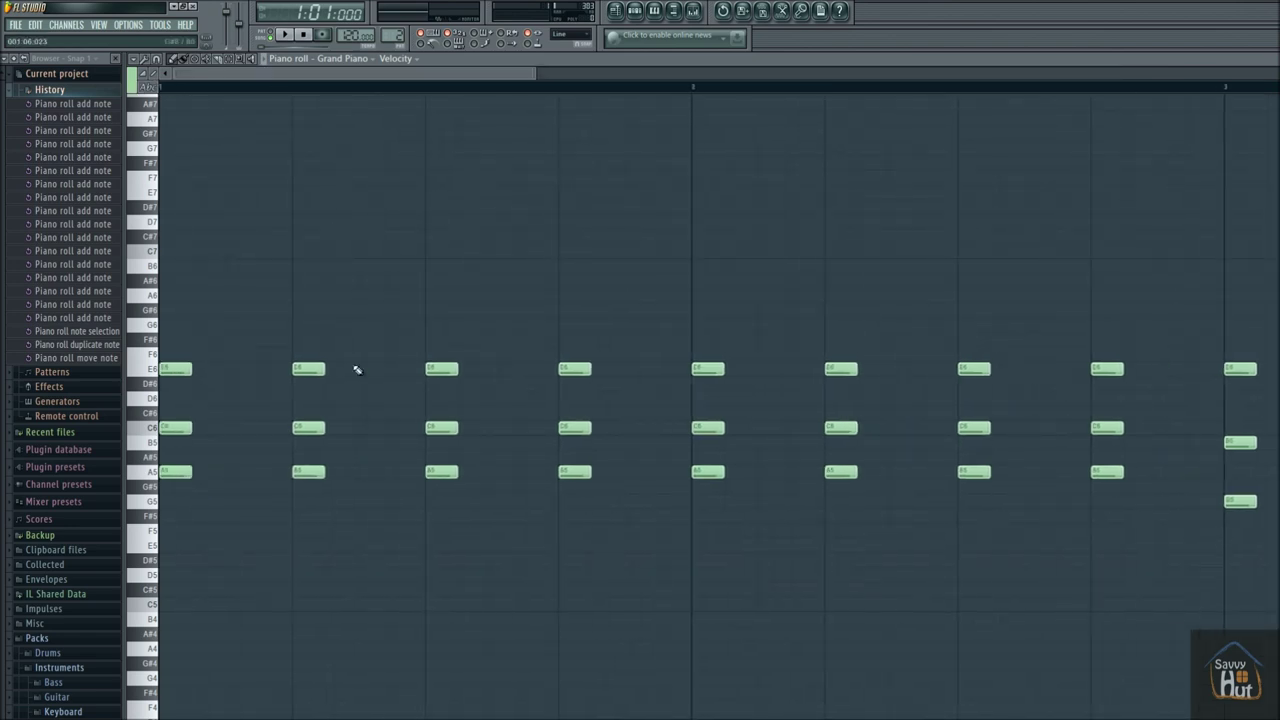
pyautogui.click(287, 37)
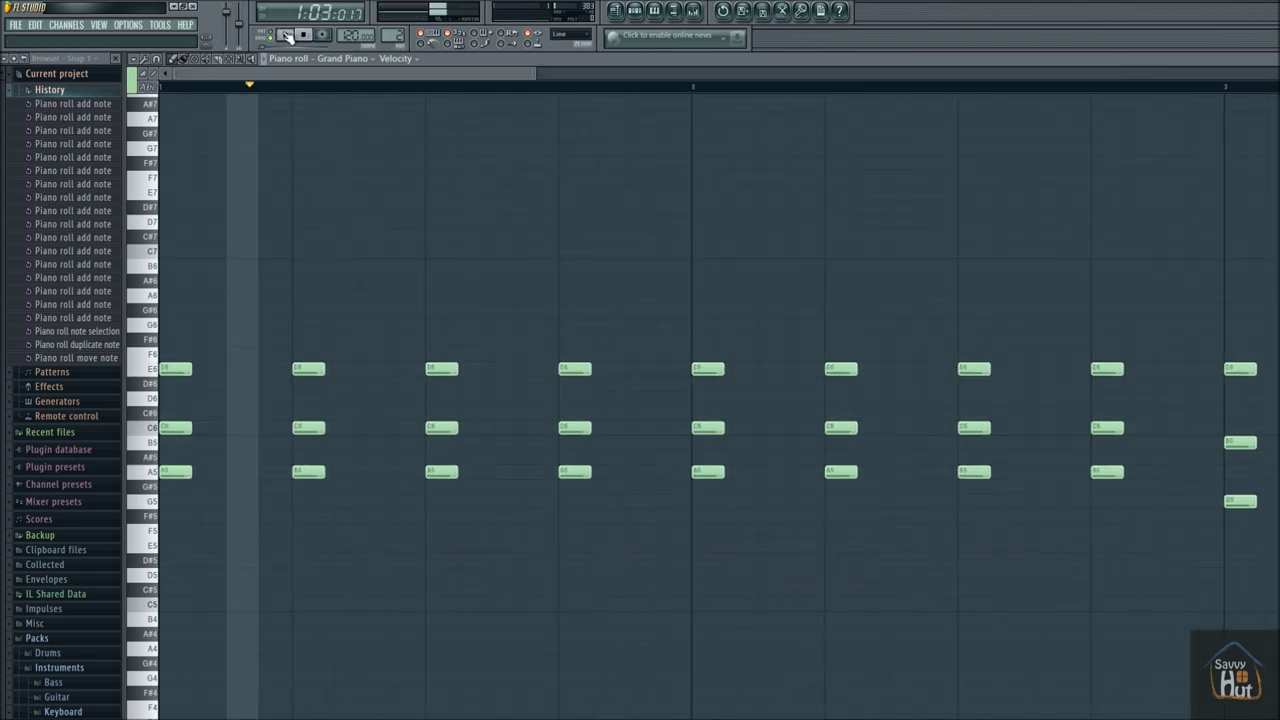
pyautogui.moveTo(378, 75); pyautogui.dragTo(1025, 89)
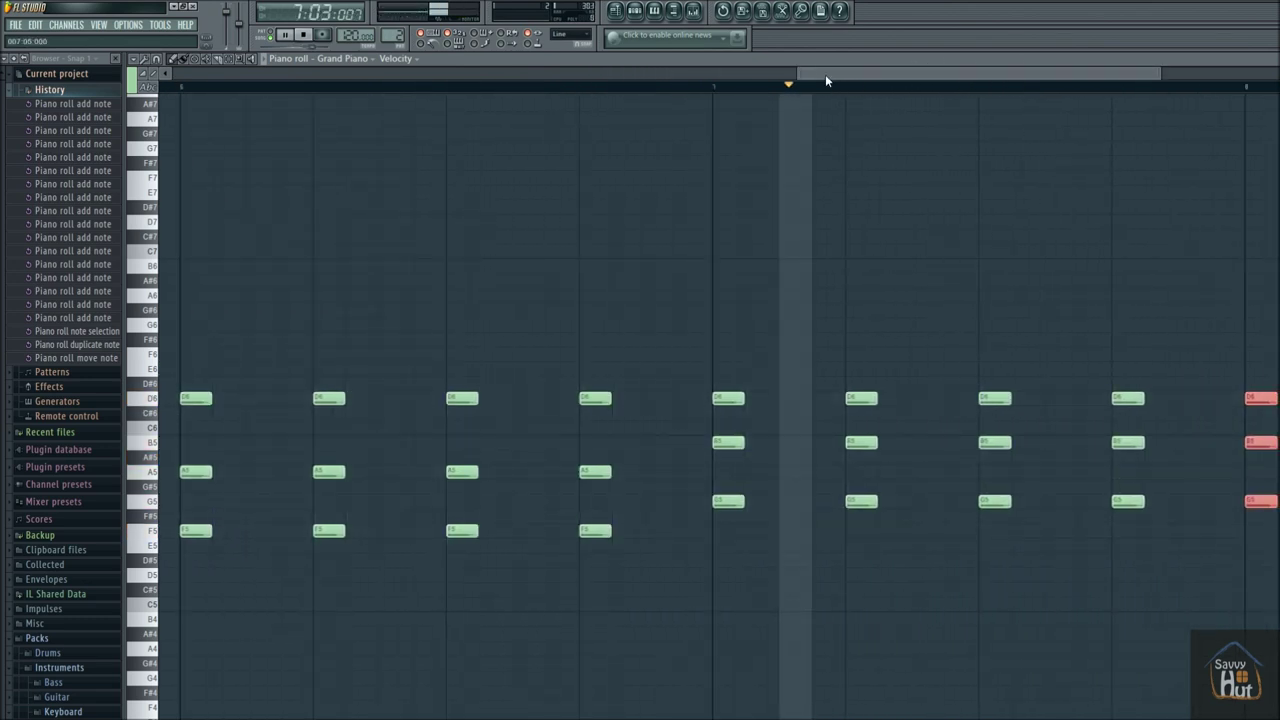
pyautogui.moveTo(825, 75); pyautogui.dragTo(967, 64)
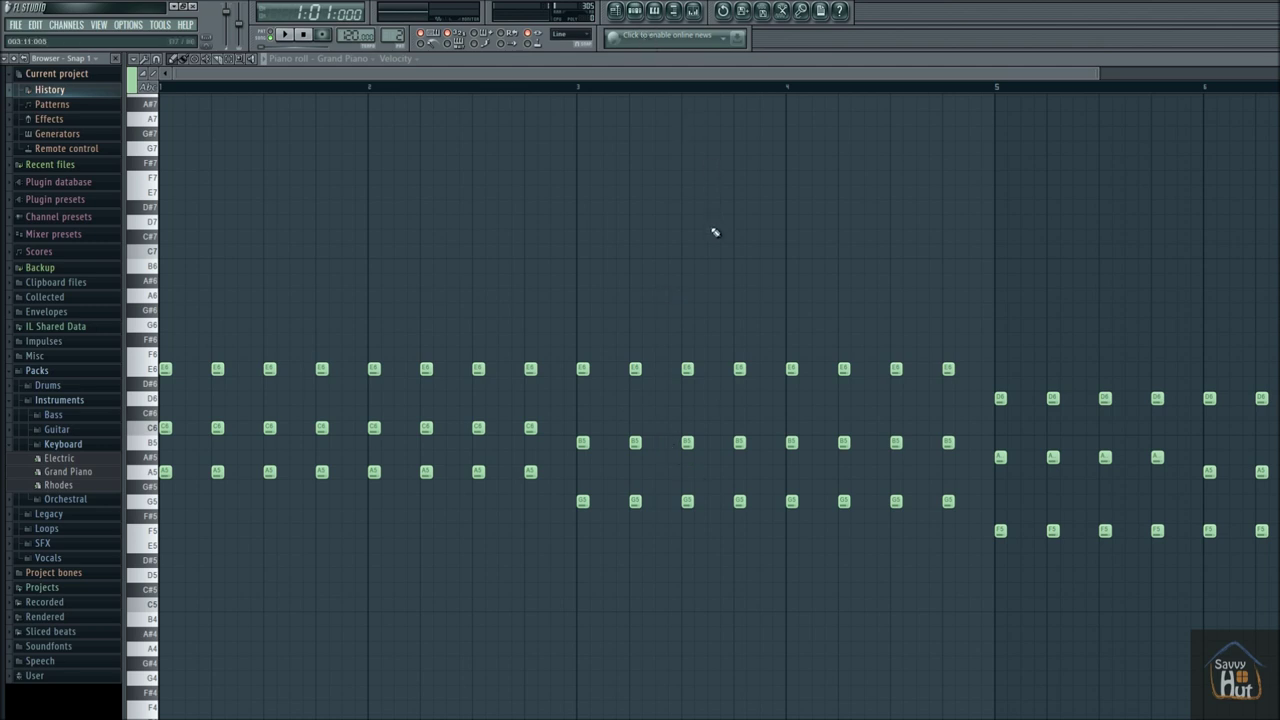
# Return to the playlist and bring up the channel rack, the Grand Piano channel settings and the mixer
pyautogui.click(615, 11)
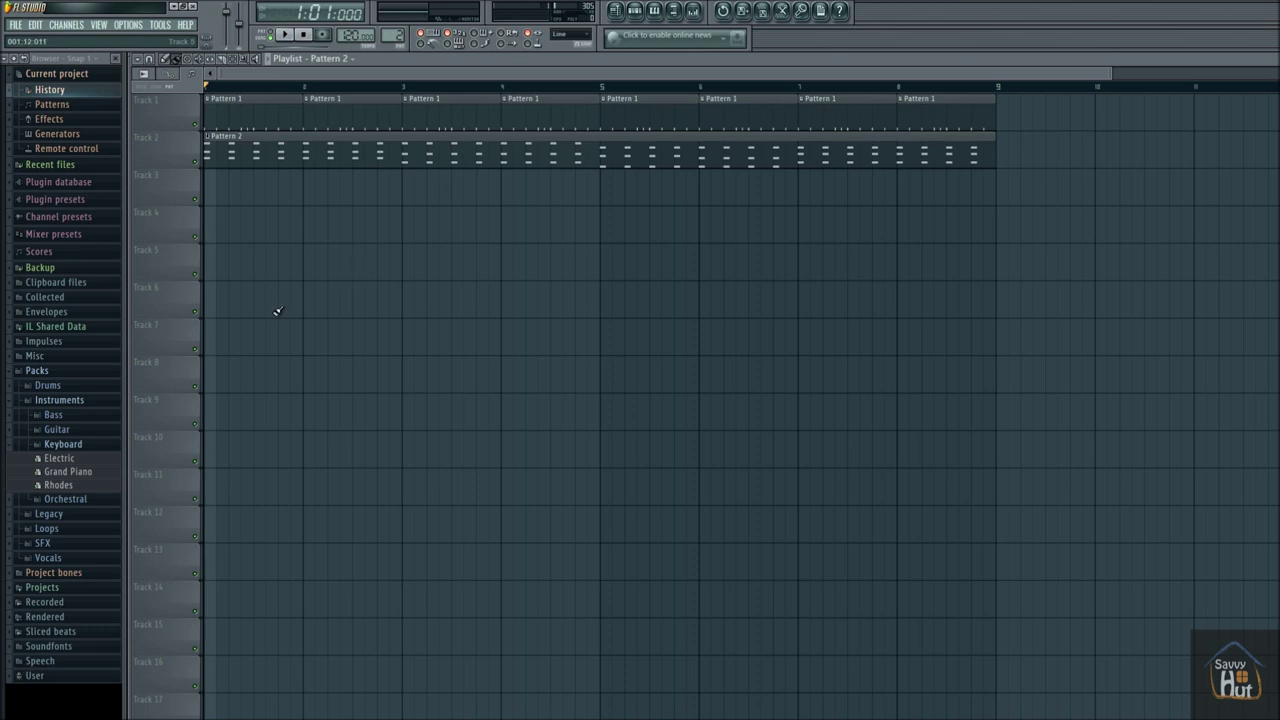
pyautogui.click(640, 12)
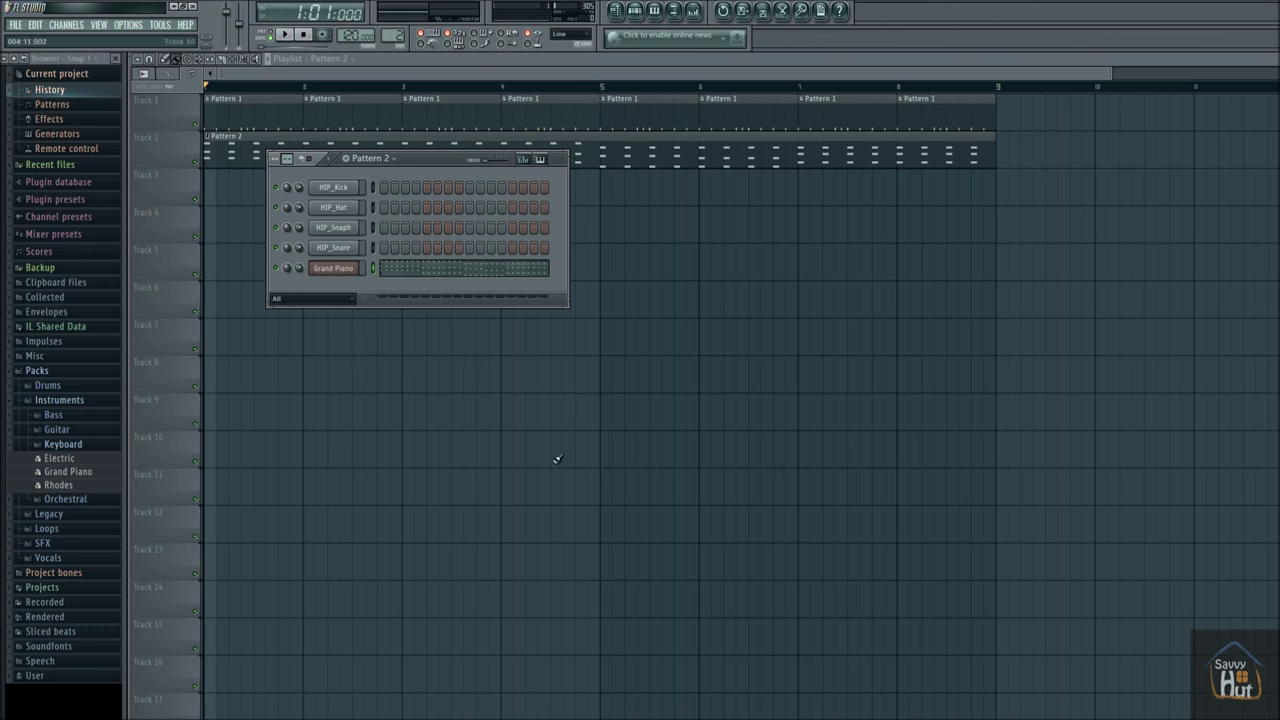
pyautogui.click(333, 268)
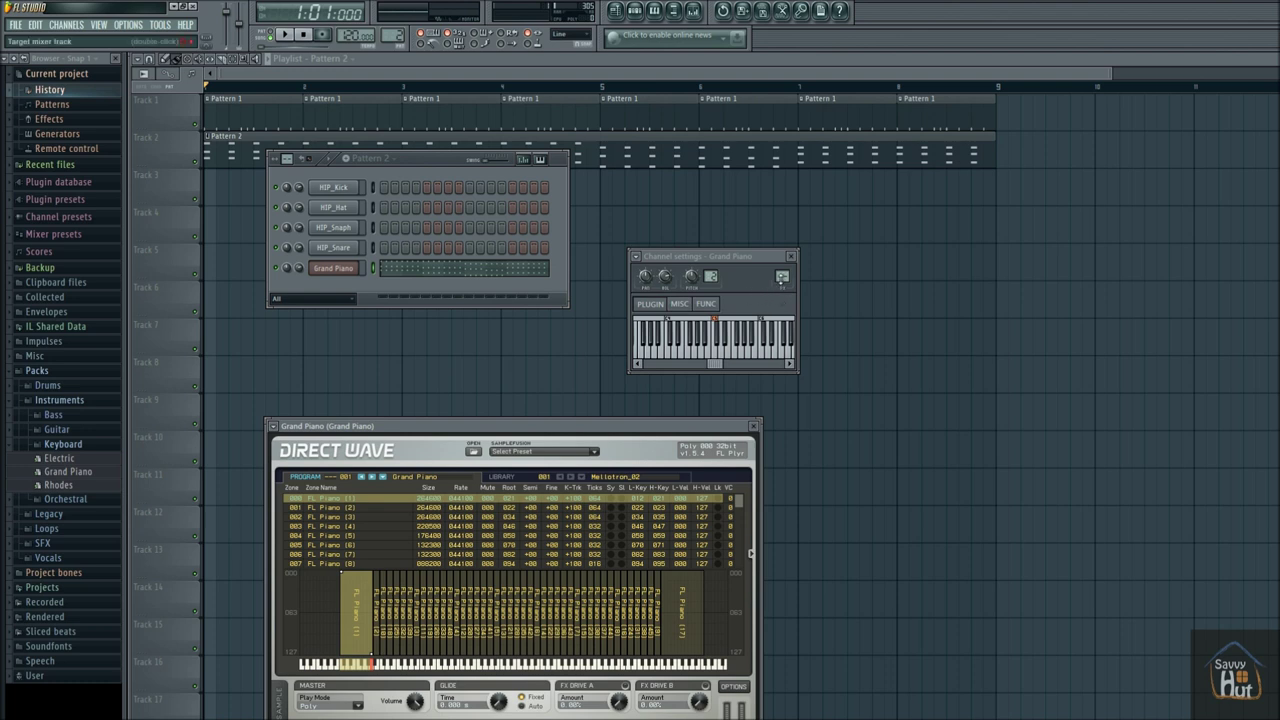
pyautogui.doubleClick(782, 276)
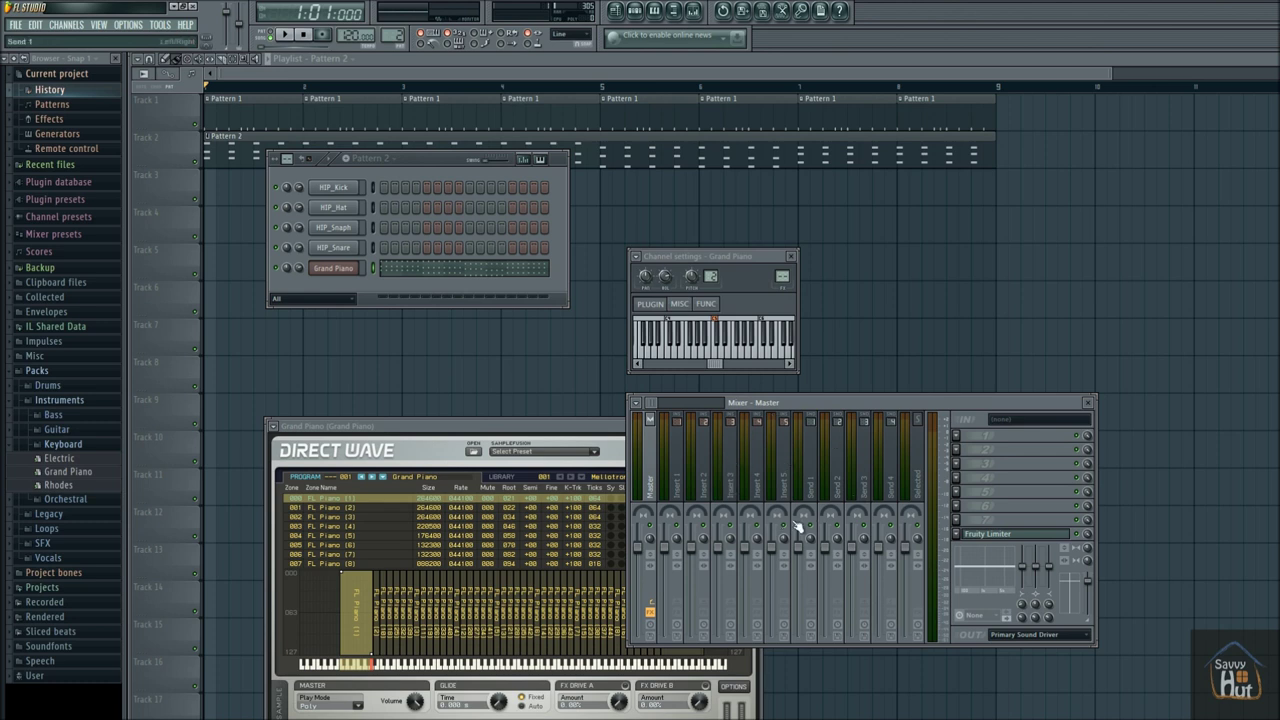
# Look through mixer tracks Insert 1 to Insert 4, then reposition the mixer window with Insert 1 selected
pyautogui.click(682, 452)
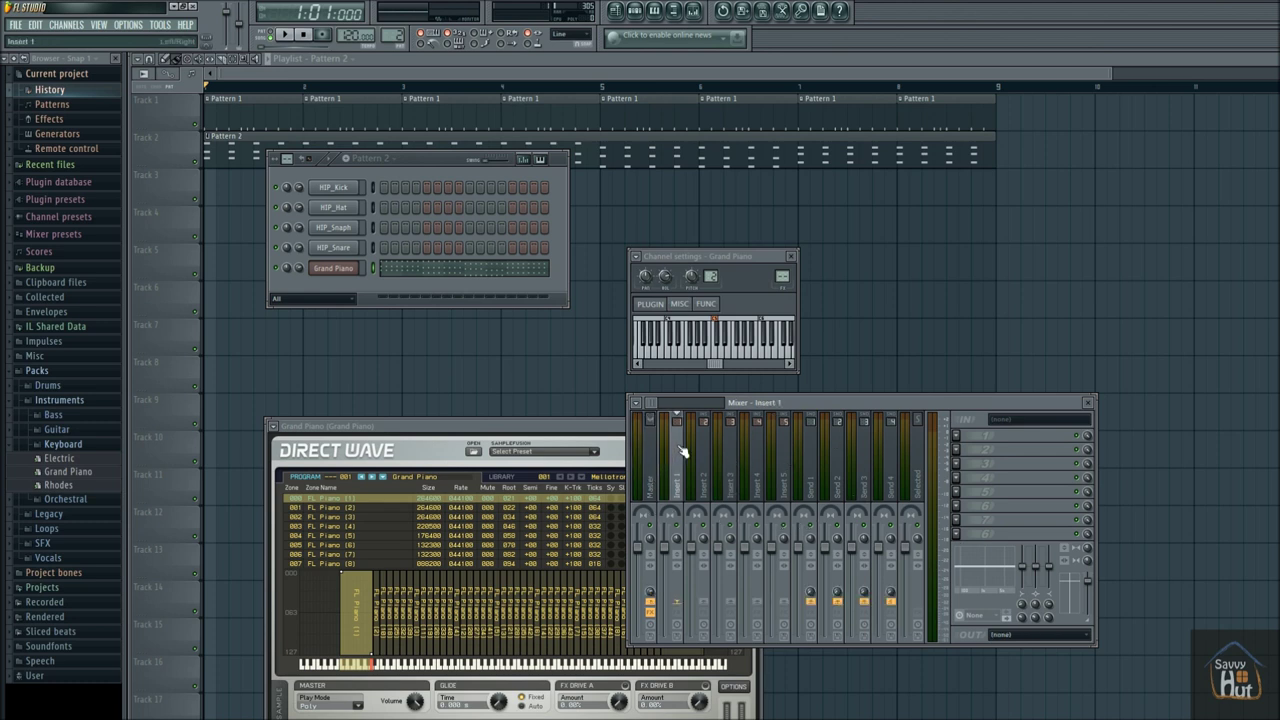
pyautogui.click(705, 456)
pyautogui.click(732, 458)
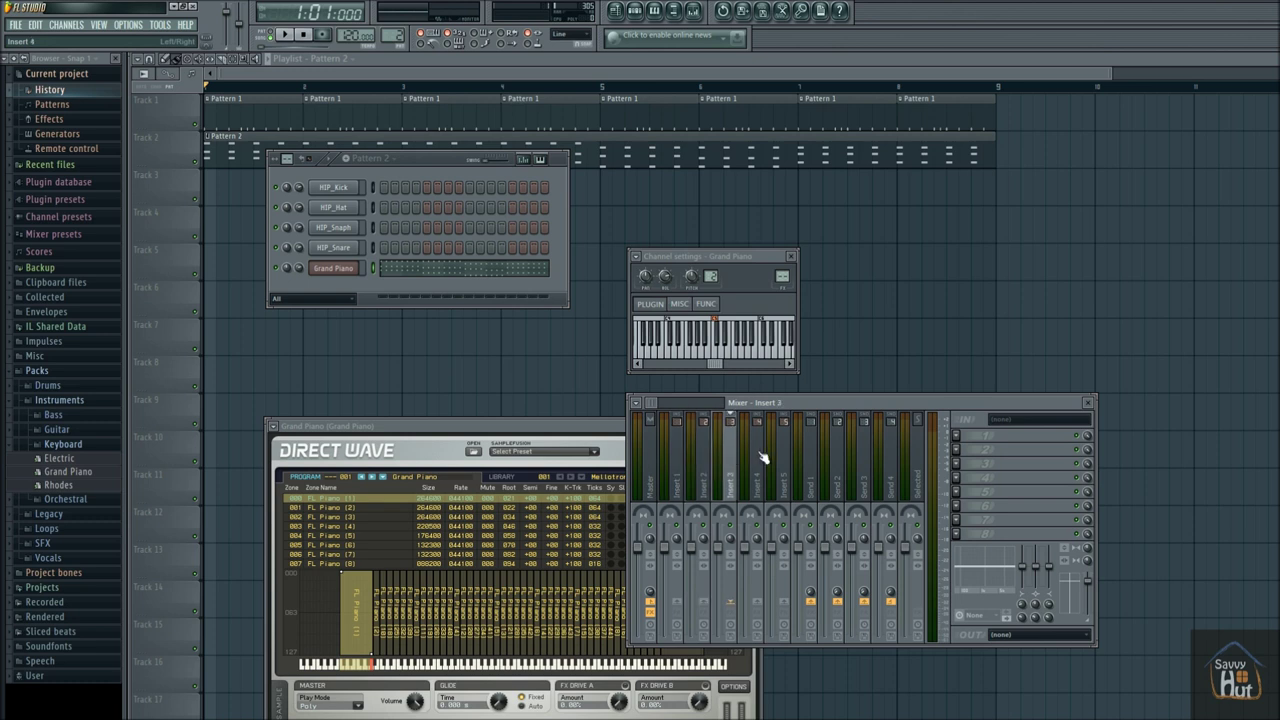
pyautogui.click(762, 458)
pyautogui.moveTo(676, 535); pyautogui.dragTo(593, 522)
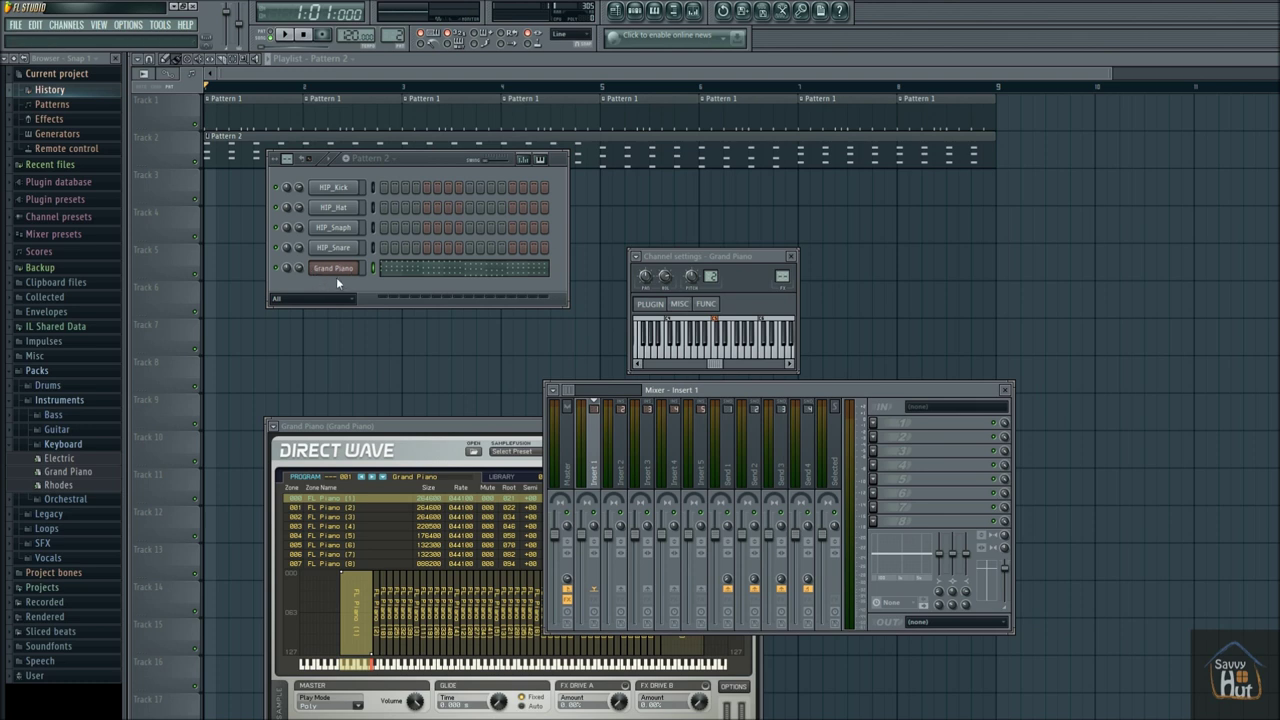
# Load Fruity Reeverb into the first effect slot of Insert 1 and place its window beside the mixer
pyautogui.click(874, 424)
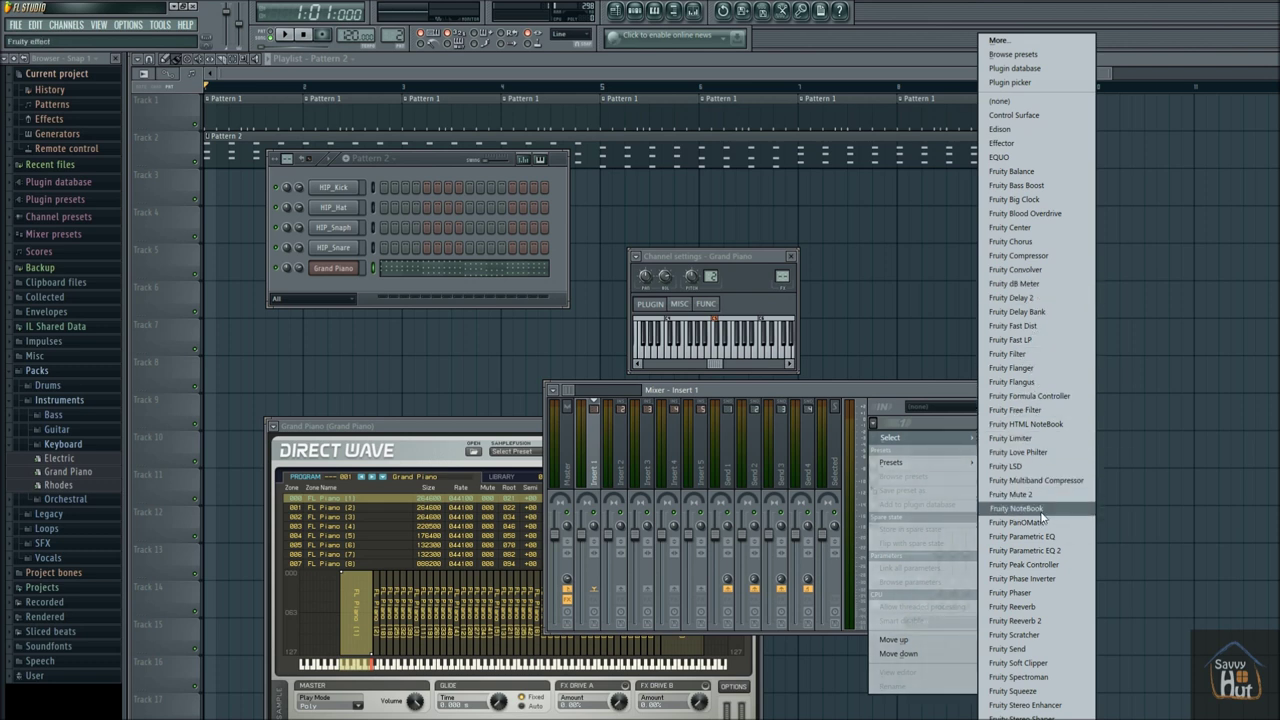
pyautogui.click(1040, 621)
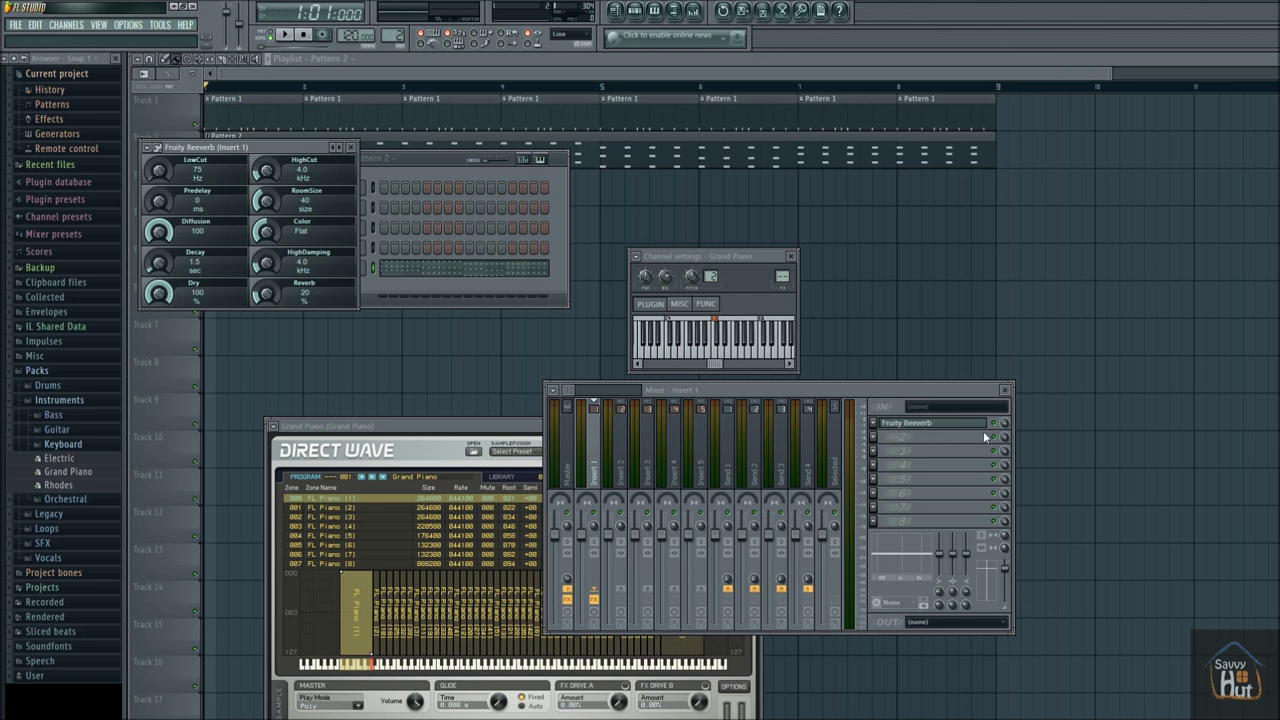
pyautogui.moveTo(250, 145); pyautogui.dragTo(406, 236)
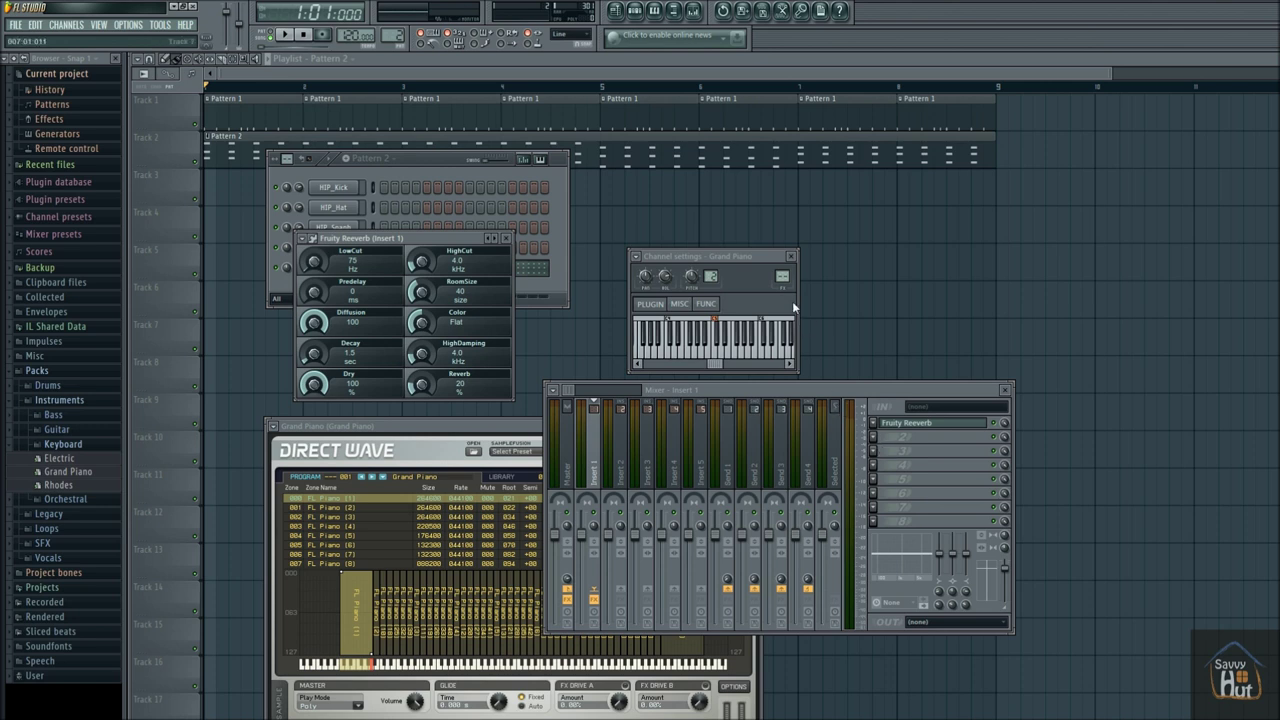
# Route the Grand Piano channel to mixer track 1 and play the song to hear the reverb on it
pyautogui.click(284, 35)
pyautogui.click(305, 36)
pyautogui.scroll(6, 780, 276)
pyautogui.scroll(-4, 780, 276)
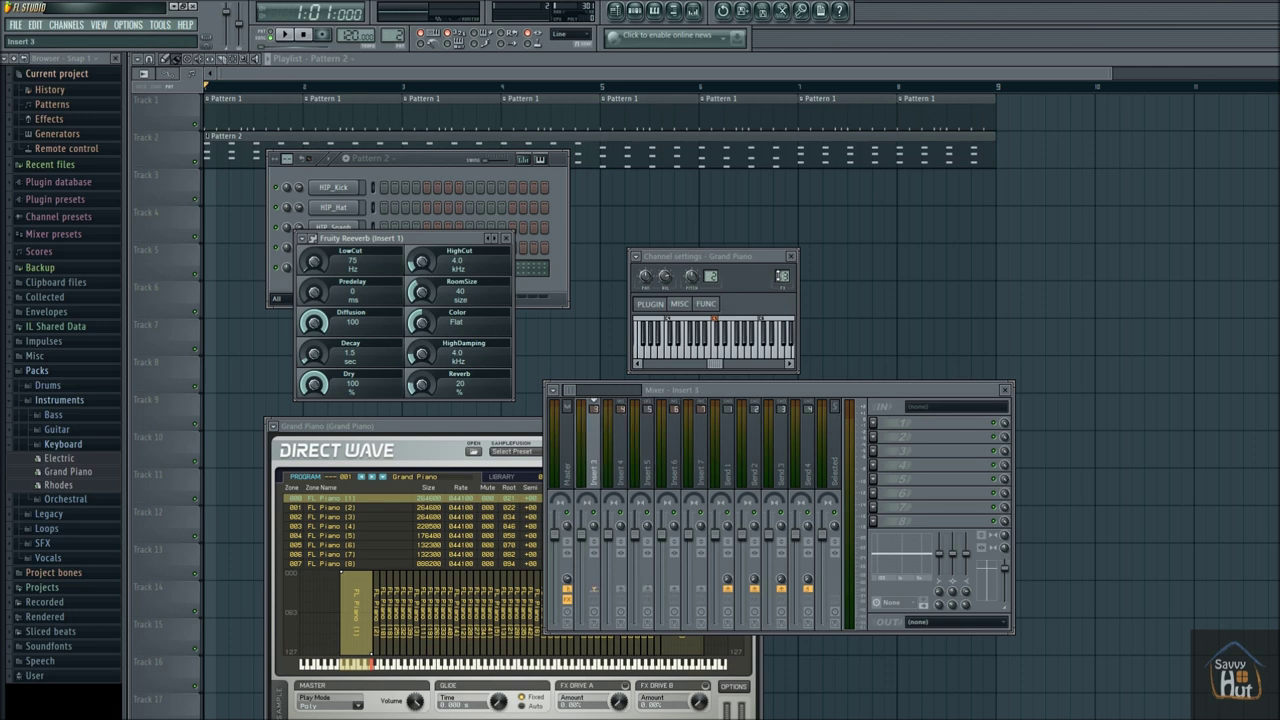
pyautogui.scroll(-1, 781, 280)
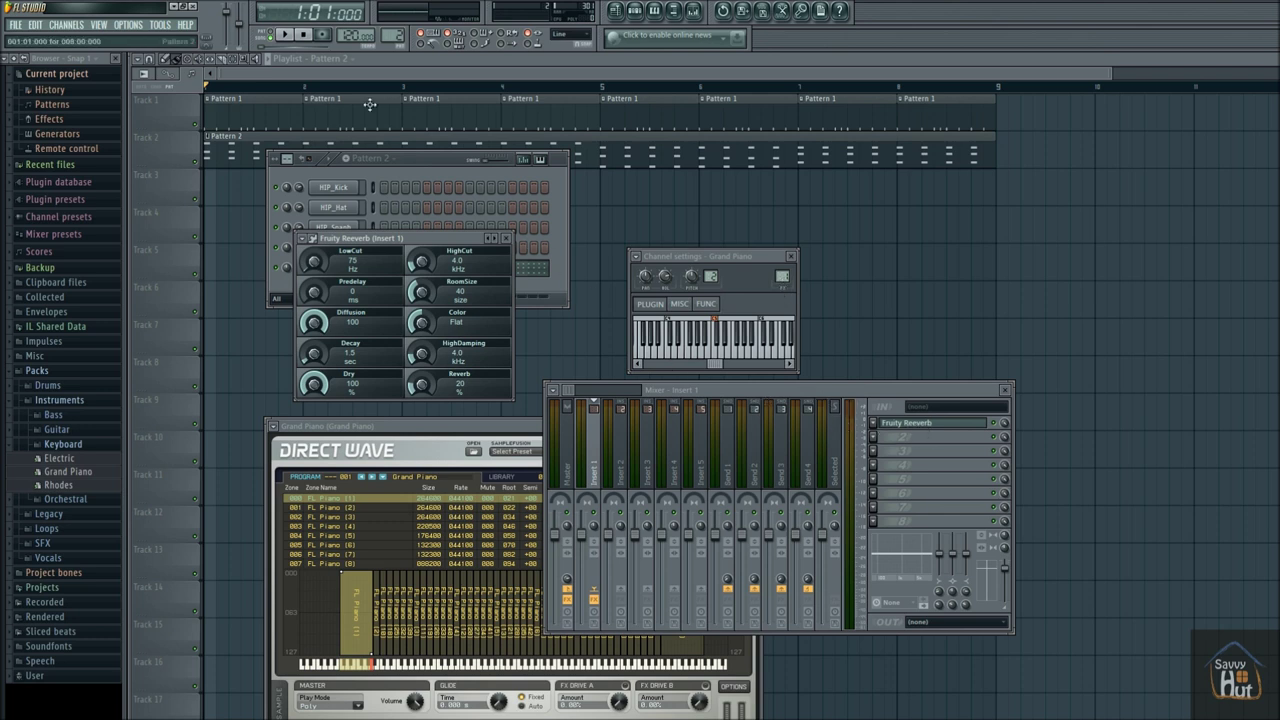
pyautogui.click(285, 36)
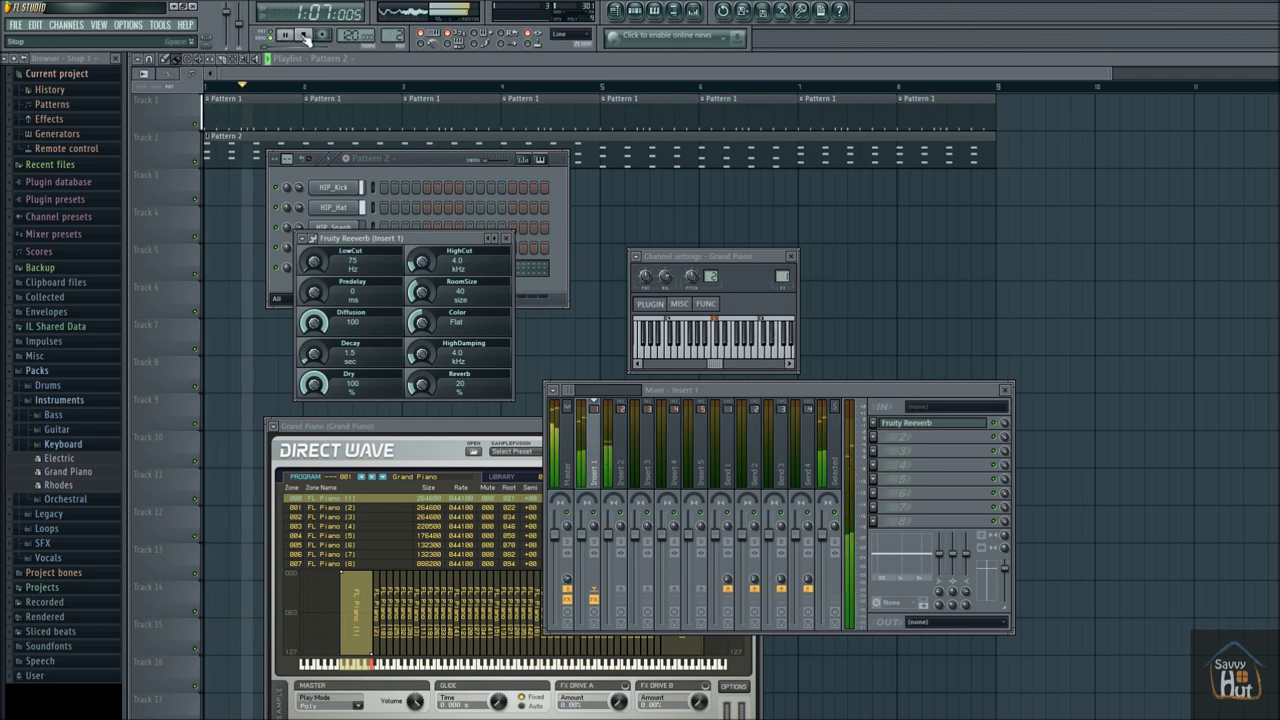
pyautogui.click(304, 36)
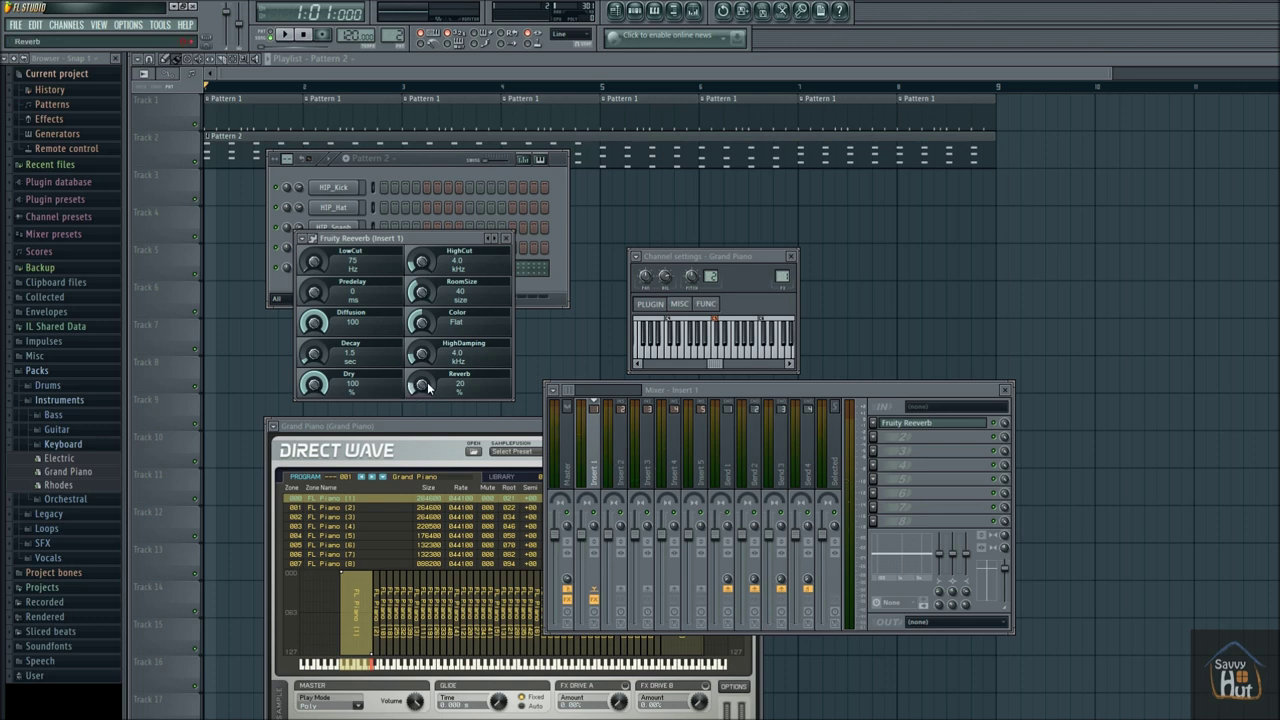
# Set the Fruity Reeverb's Reverb level to 40% and audition the song
pyautogui.moveTo(425, 382); pyautogui.dragTo(422, 386)
pyautogui.click(284, 34)
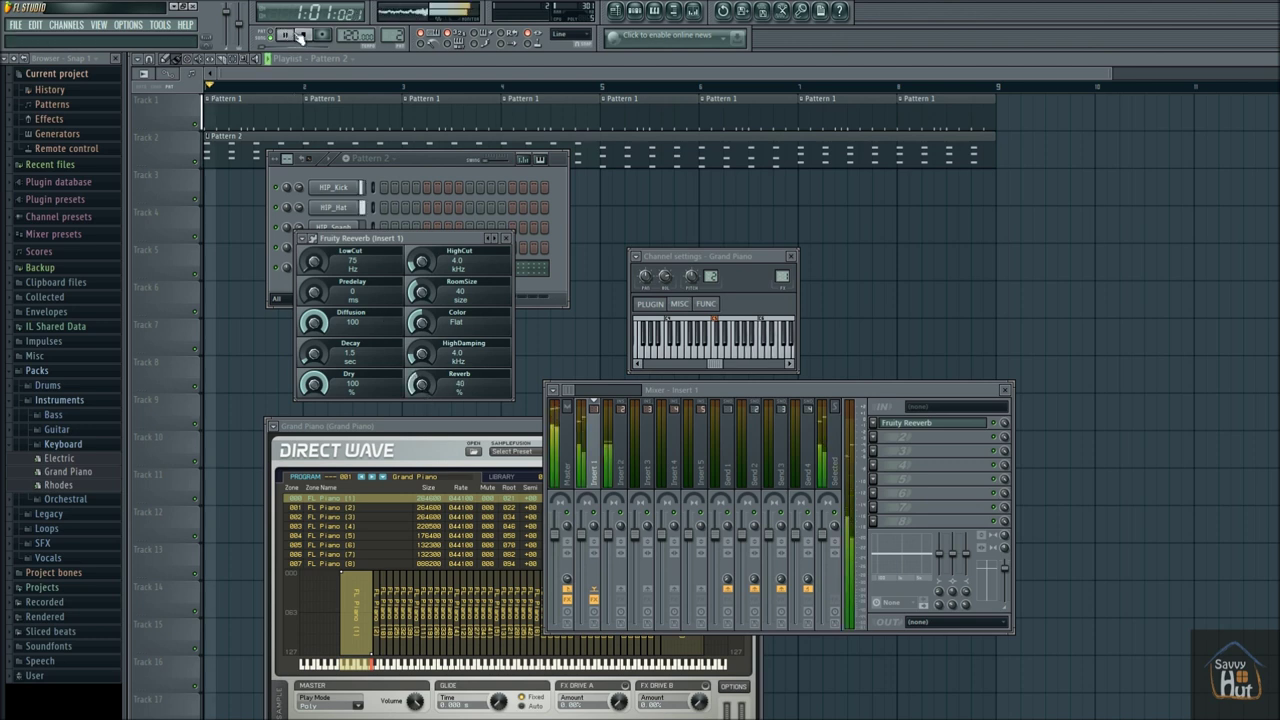
pyautogui.click(303, 36)
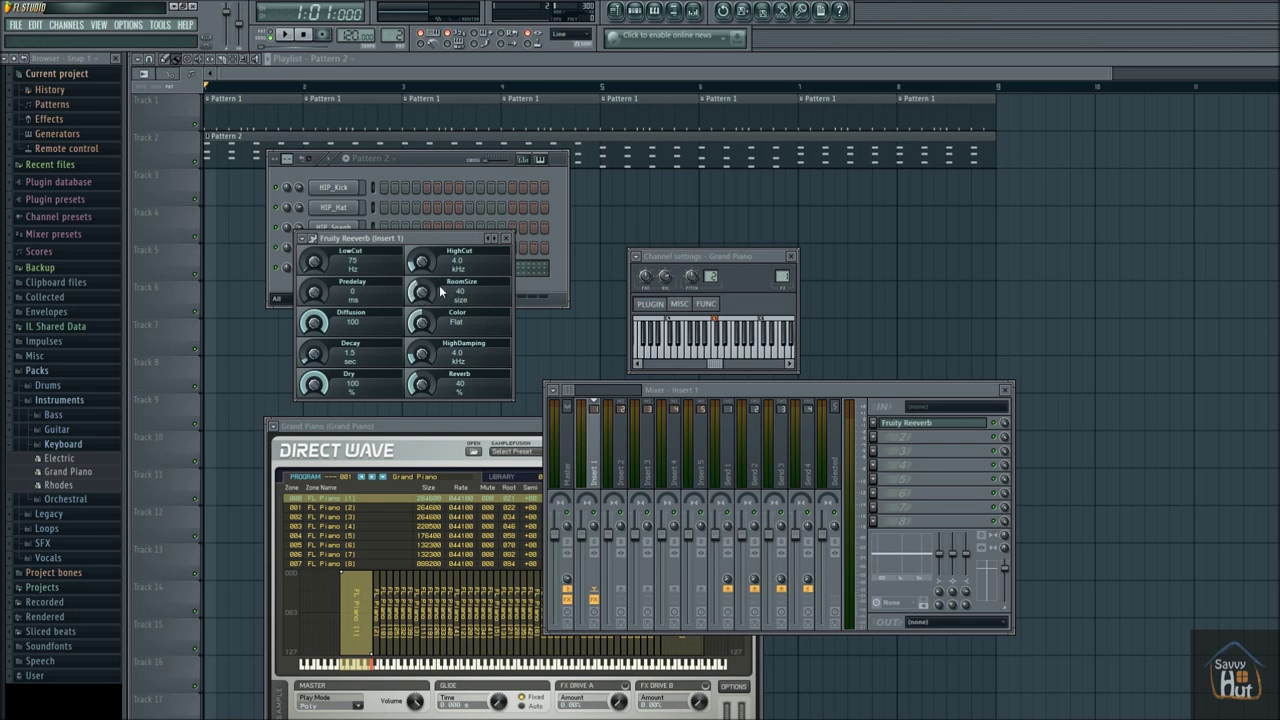
# Raise the Fruity Reeverb's RoomSize to 100 while the song plays, and stop playback
pyautogui.press('space')
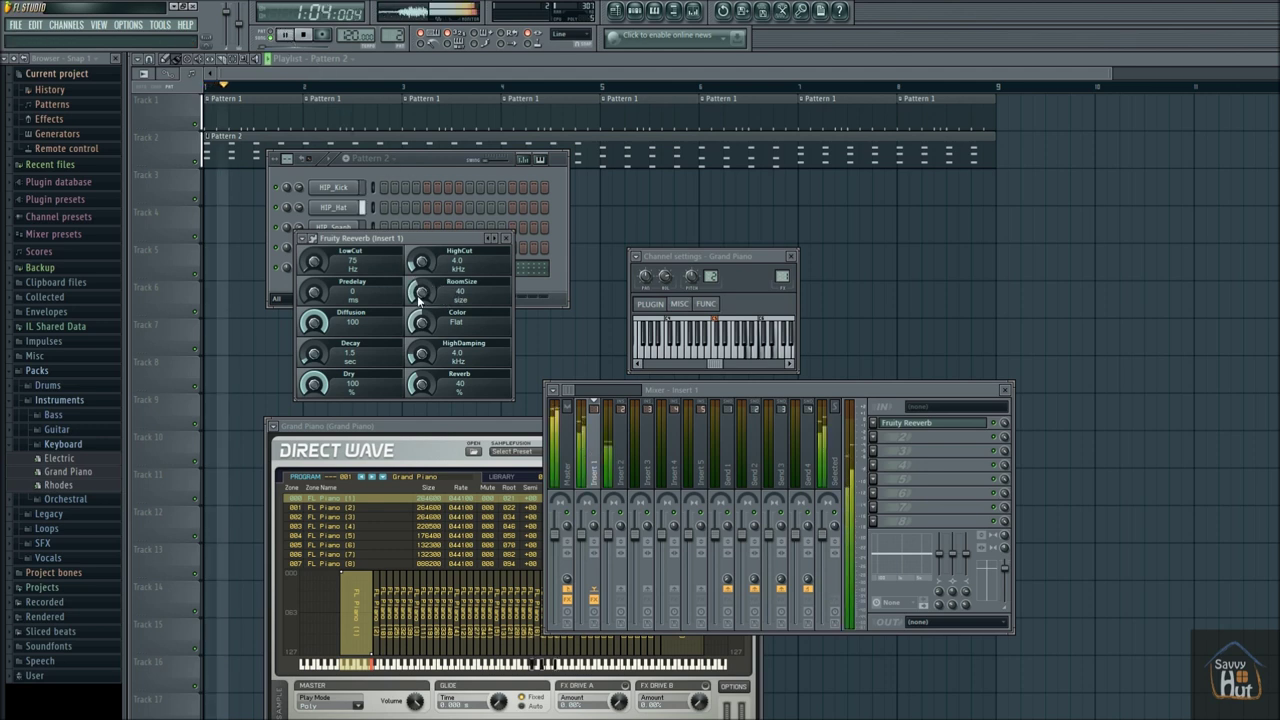
pyautogui.moveTo(422, 291); pyautogui.dragTo(422, 240)
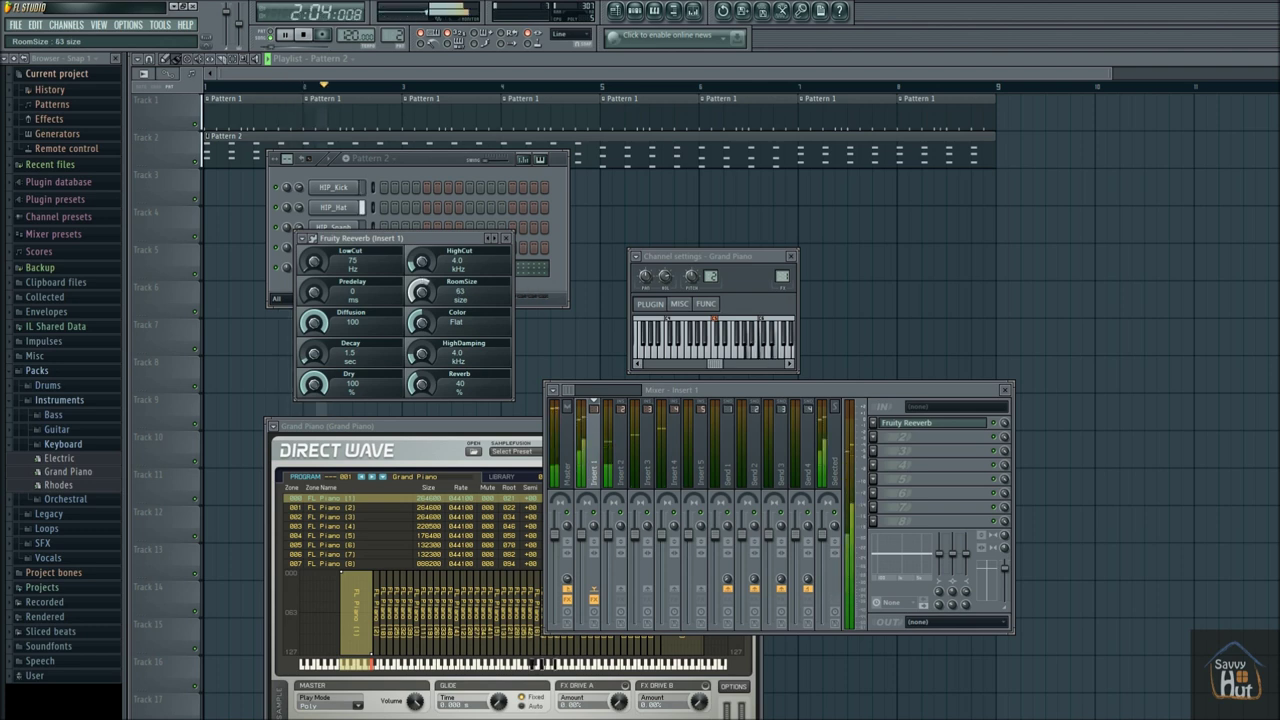
pyautogui.moveTo(422, 291); pyautogui.dragTo(422, 265)
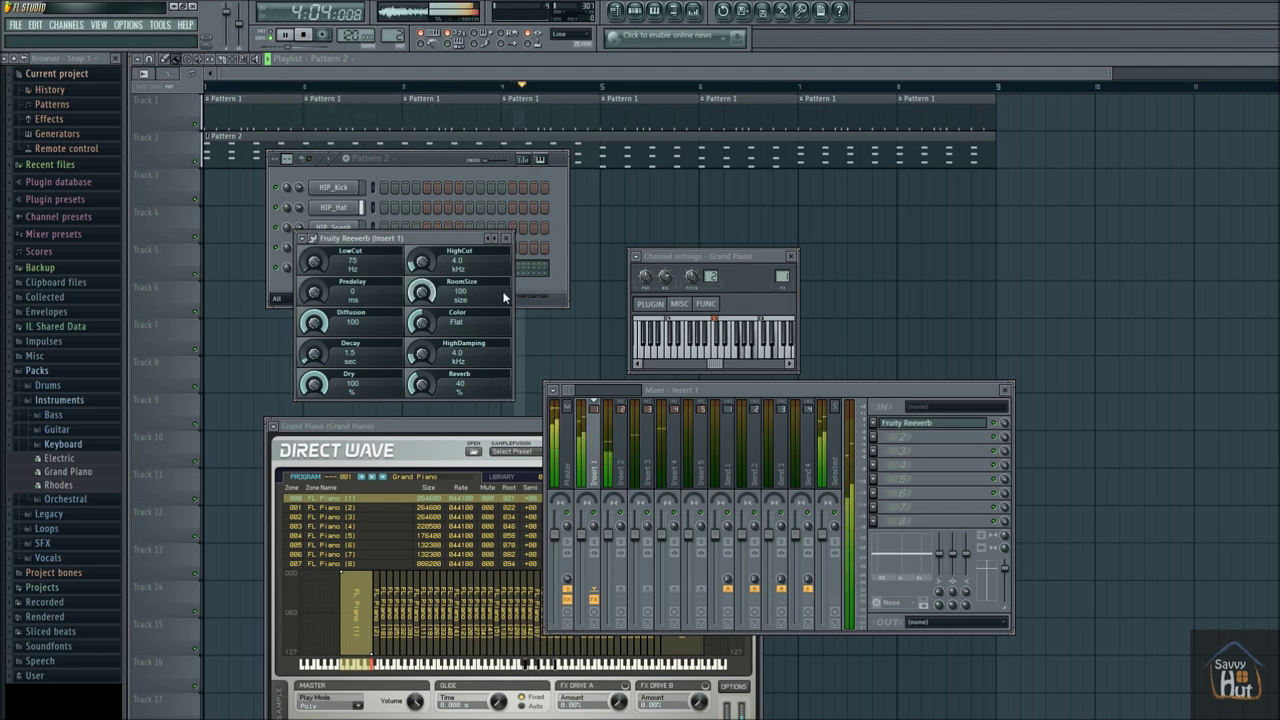
pyautogui.click(313, 37)
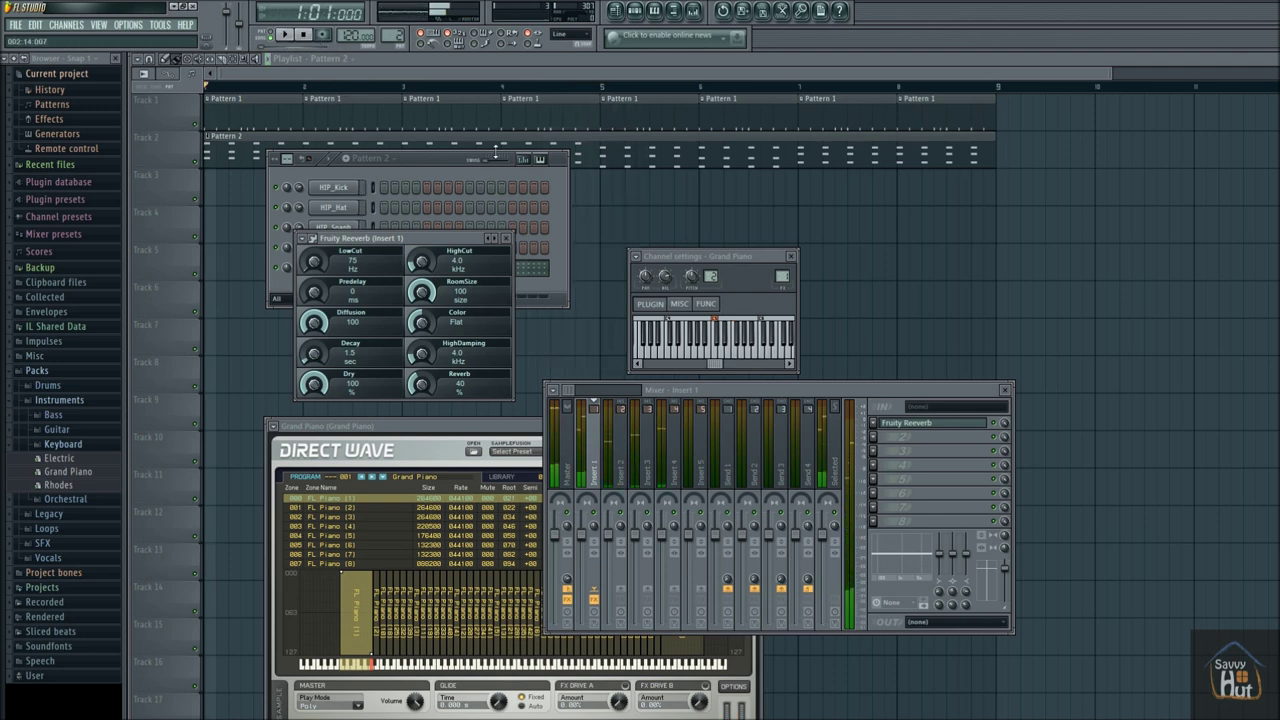
pyautogui.click(874, 436)
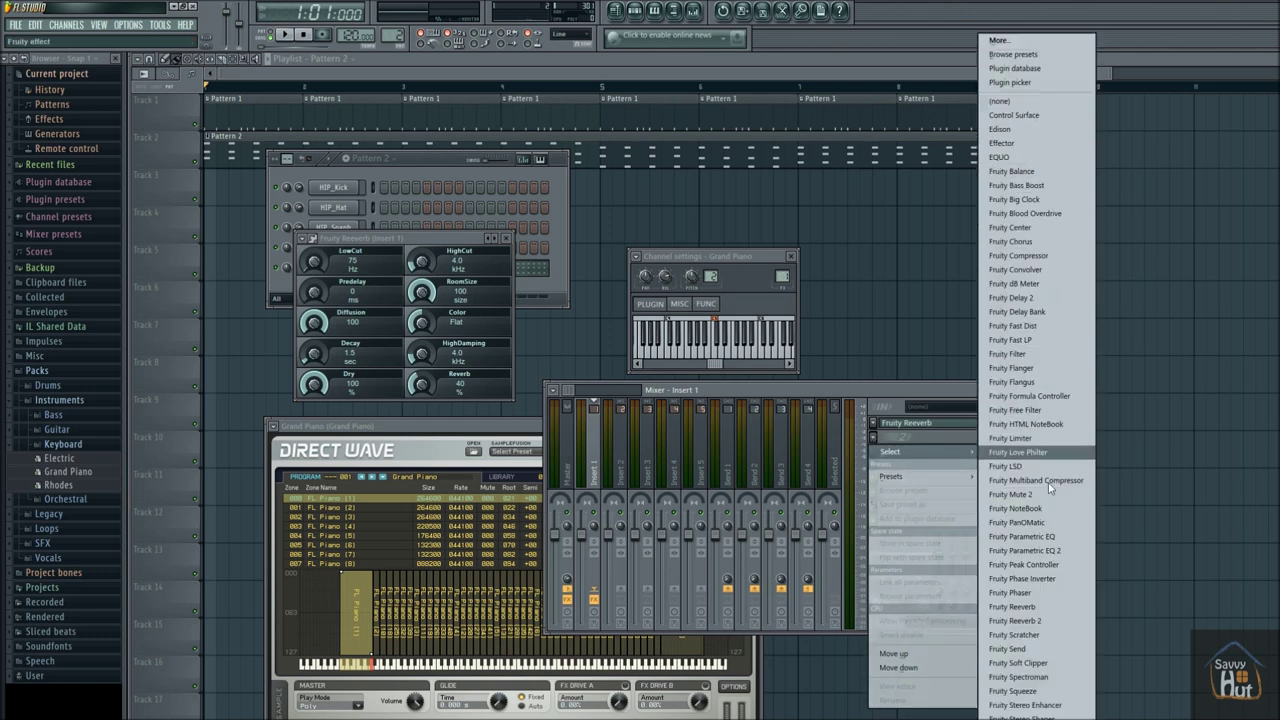
pyautogui.click(891, 438)
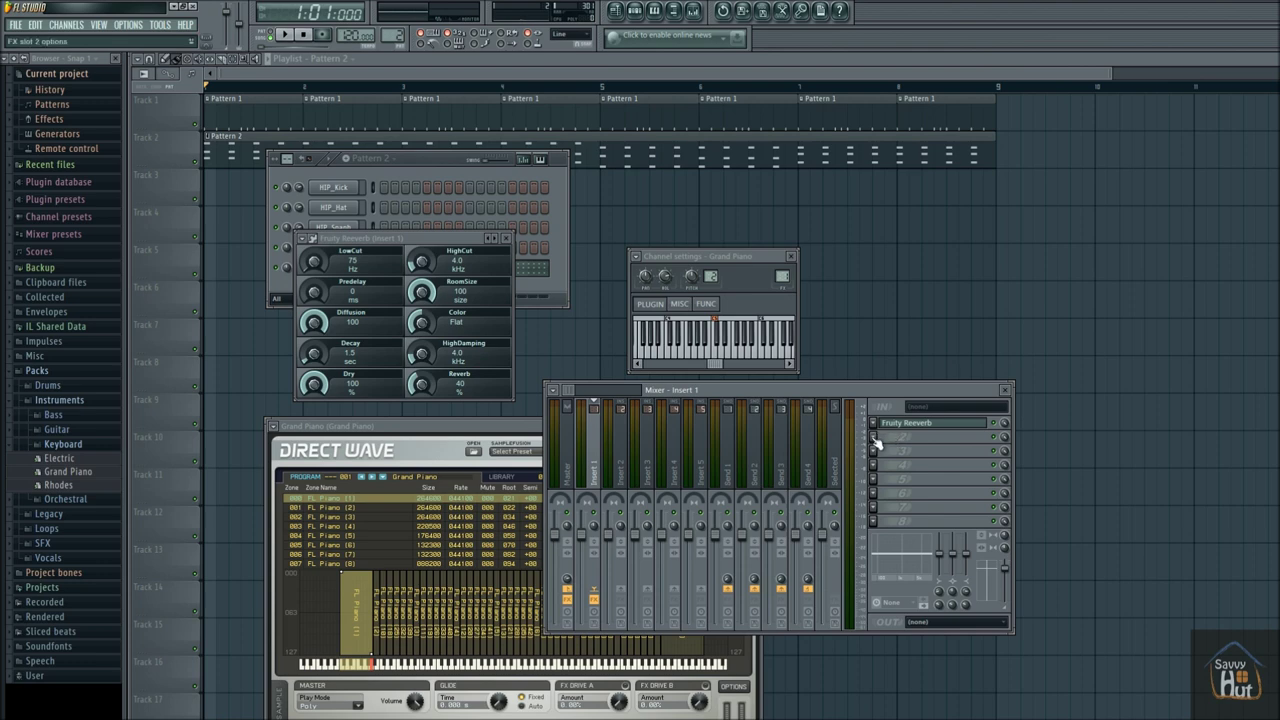
pyautogui.middleClick(874, 444)
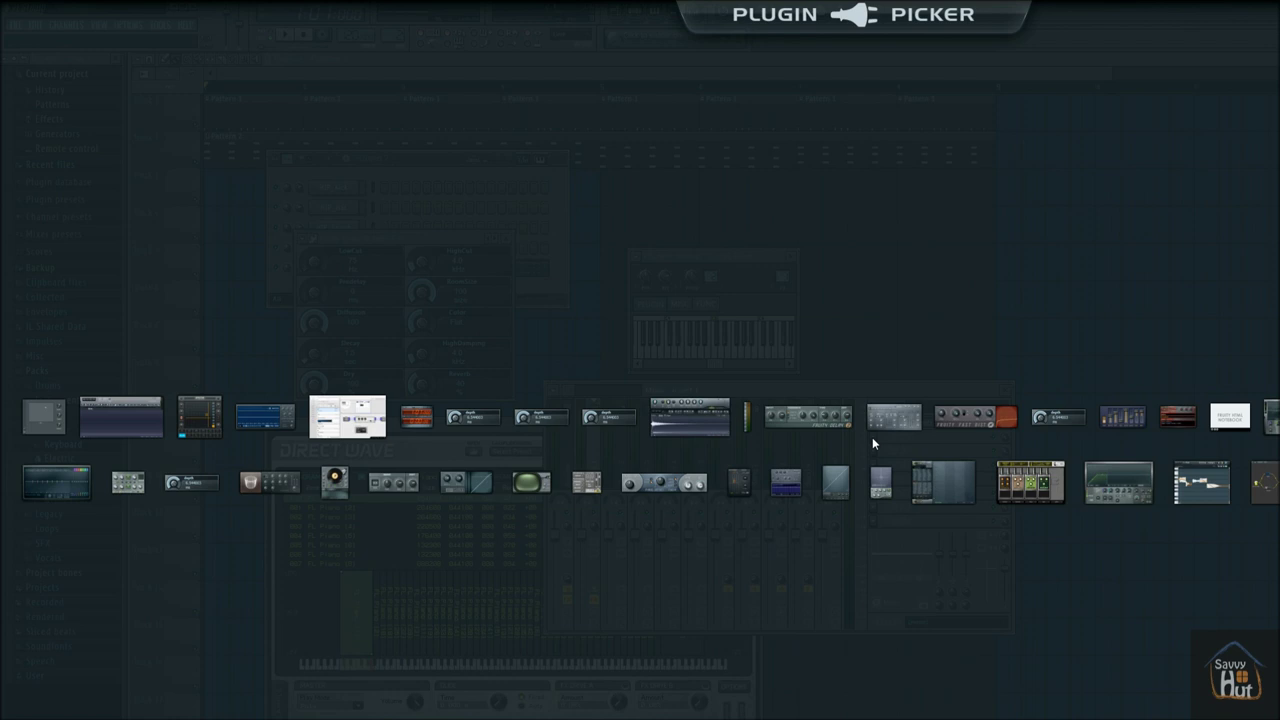
pyautogui.write('s')
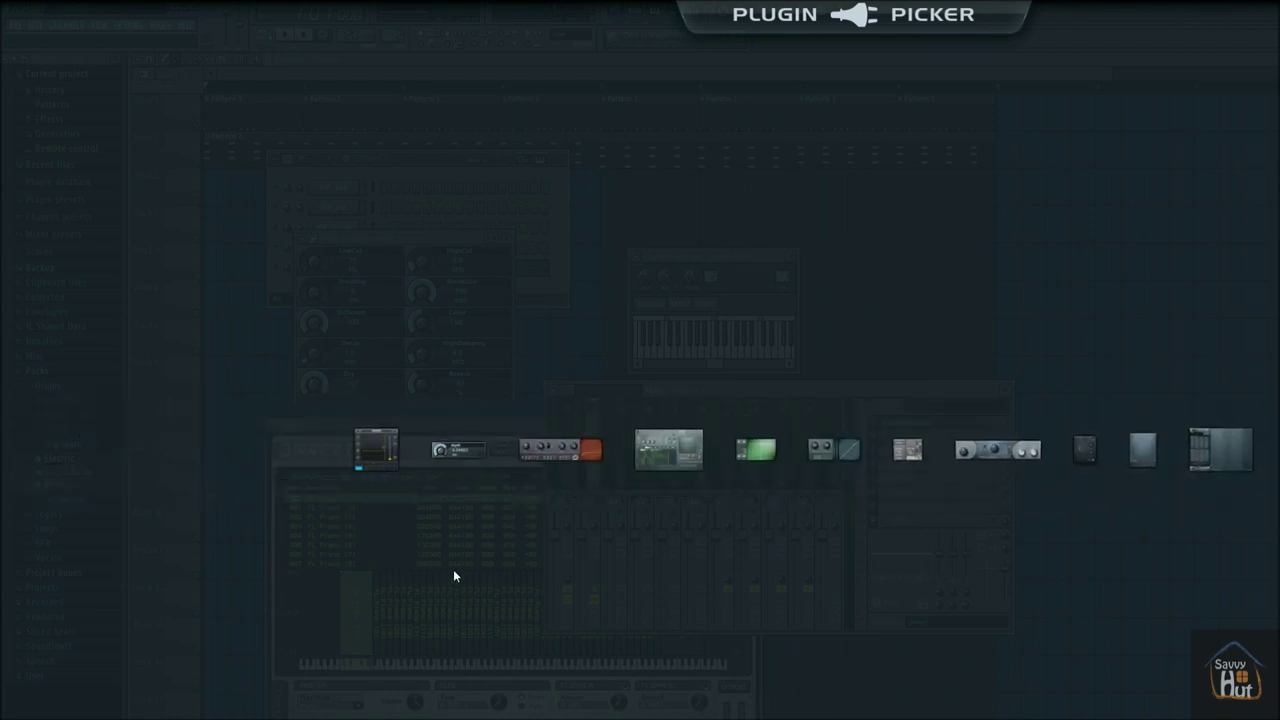
pyautogui.write('g')
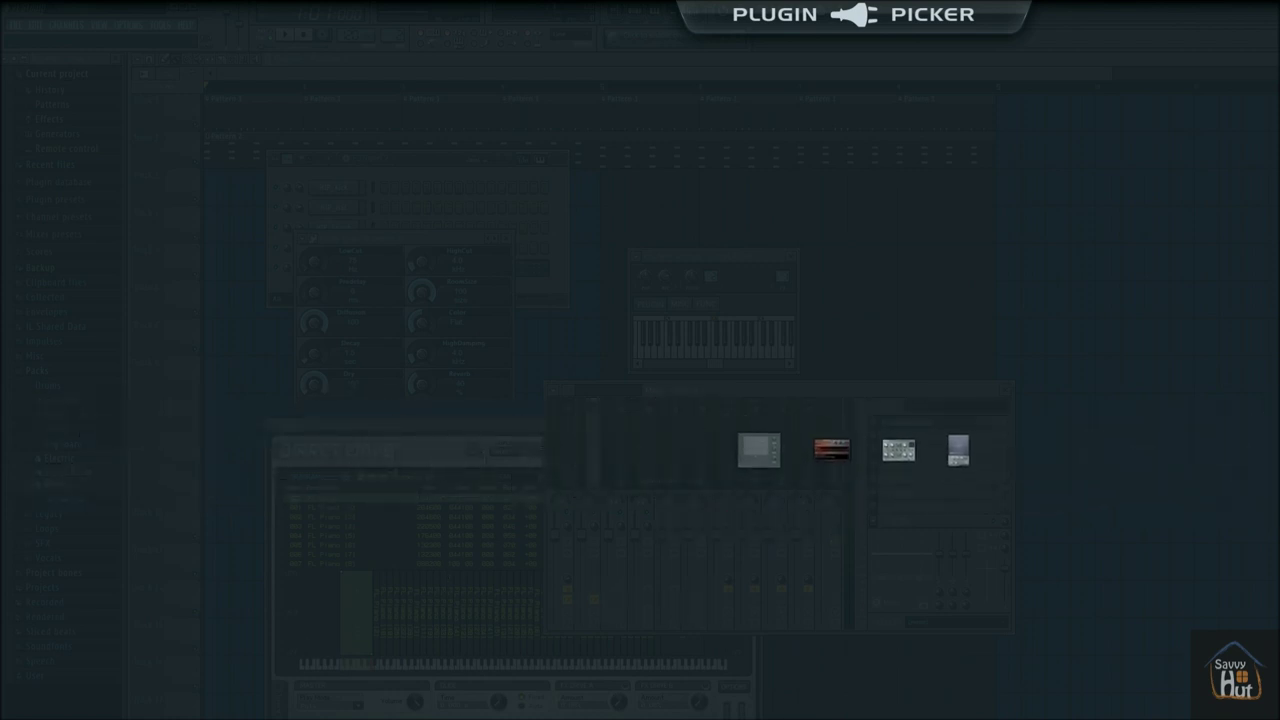
pyautogui.write('d')
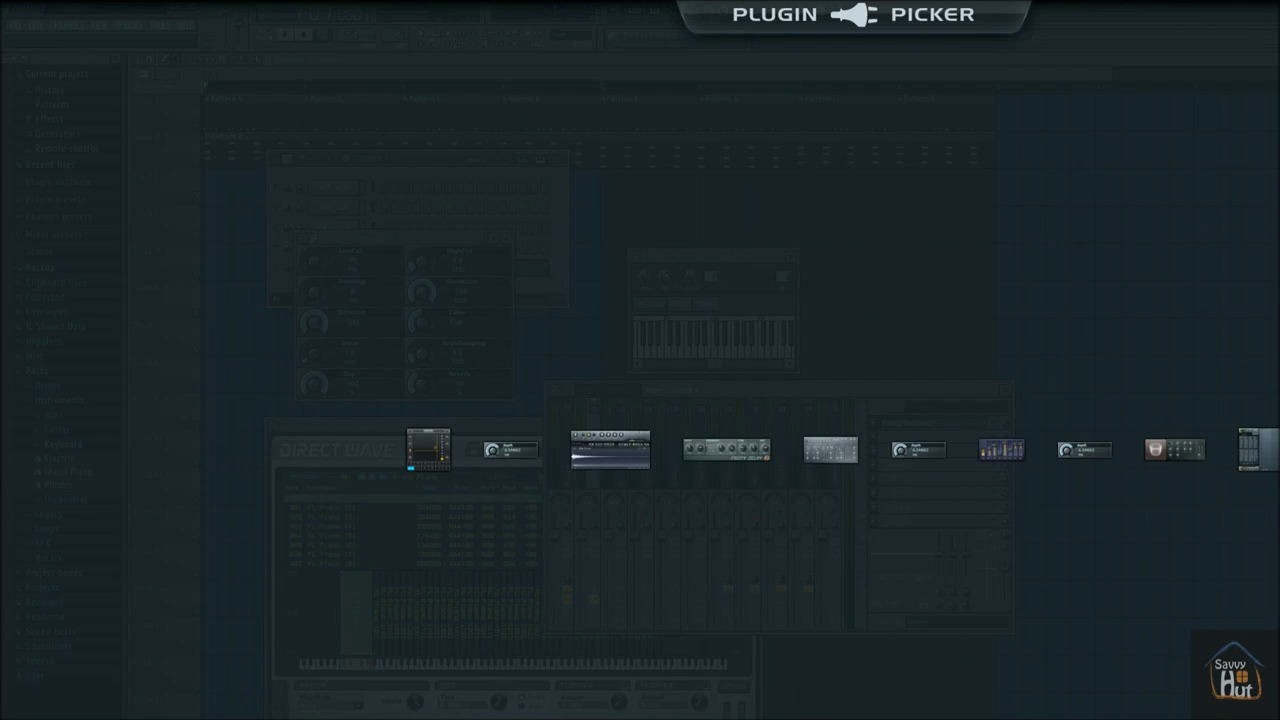
pyautogui.write('s')
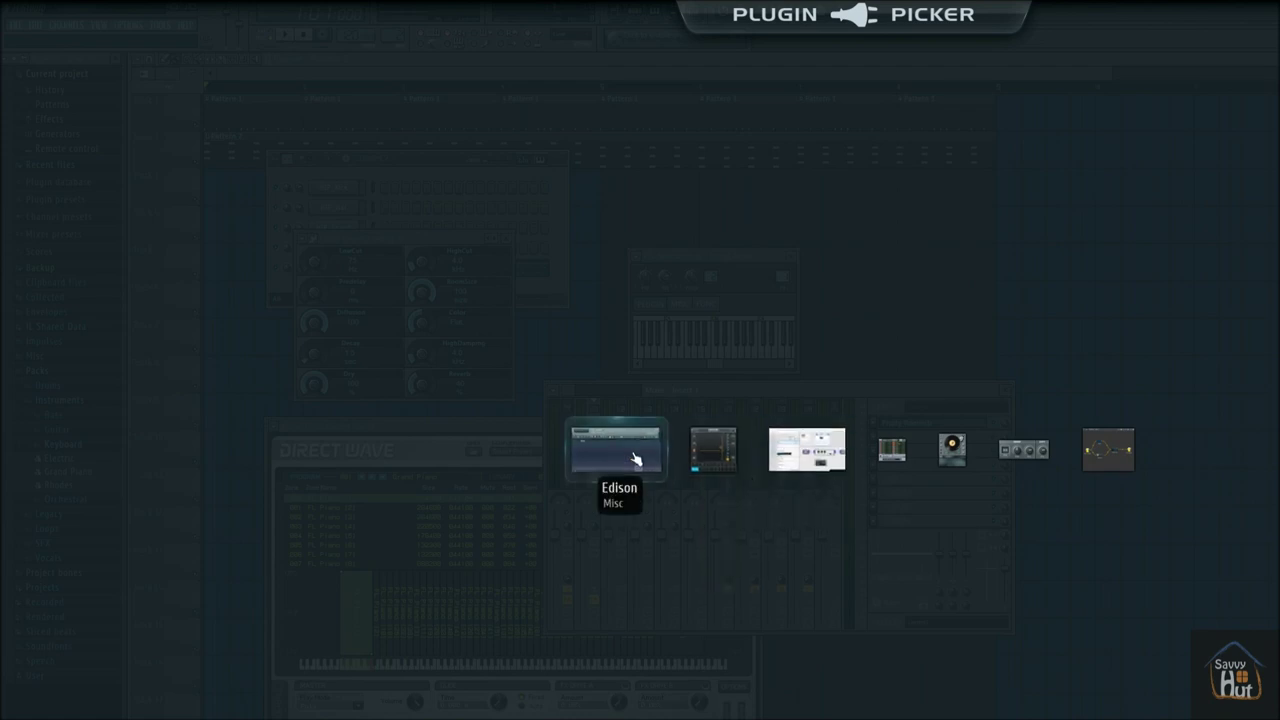
pyautogui.click(881, 562)
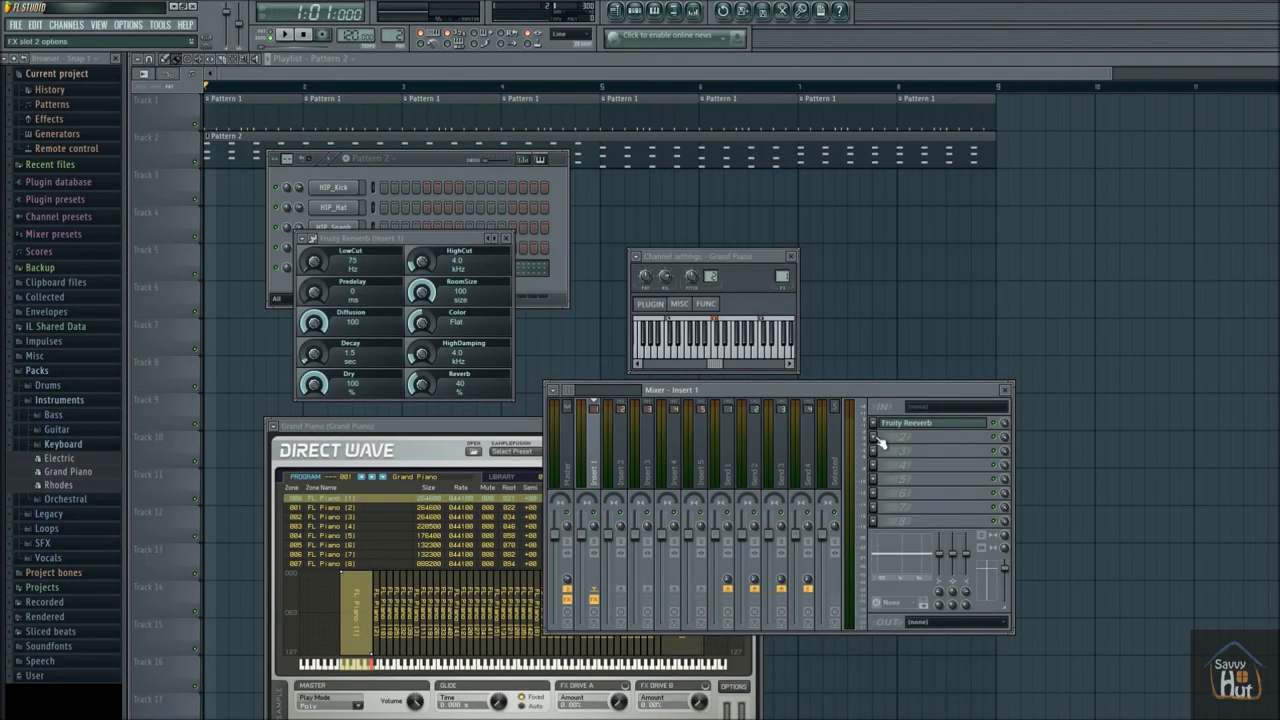
# Add Fruity Parametric EQ 2 to Insert 1's second effect slot and shape its curve by lowering bands 1 and 3 and raising band 2
pyautogui.click(875, 439)
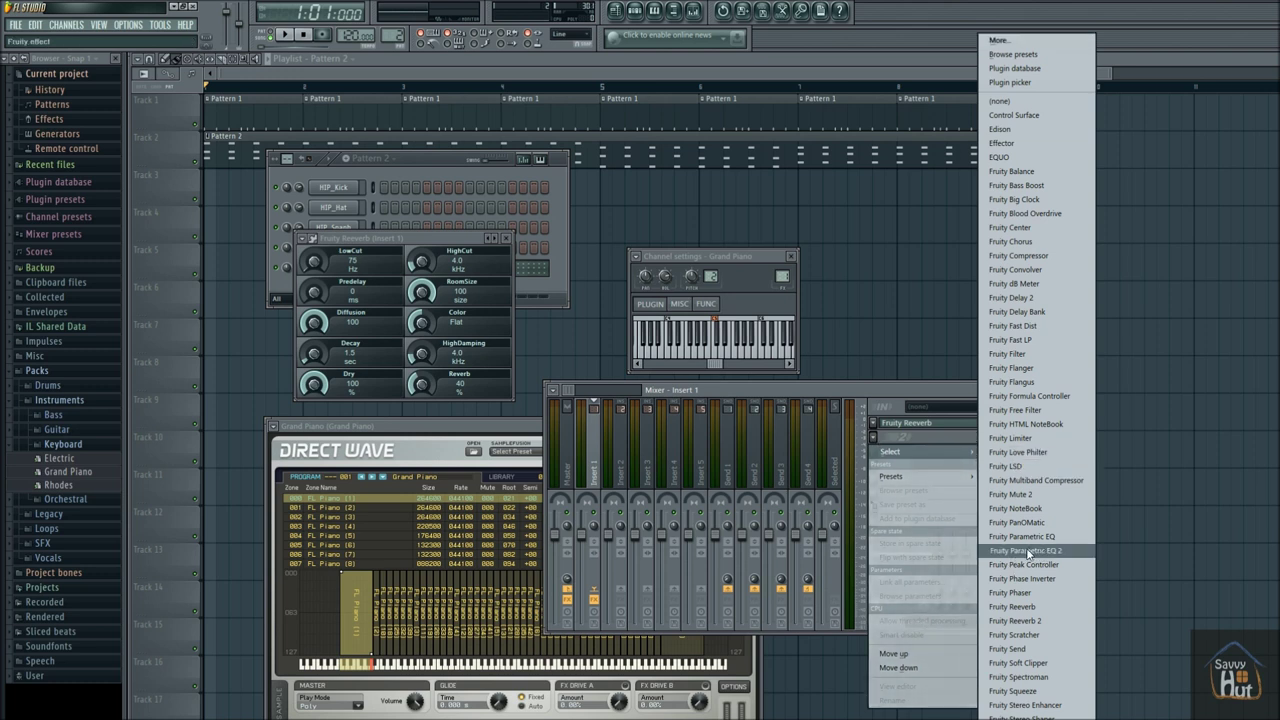
pyautogui.click(1029, 552)
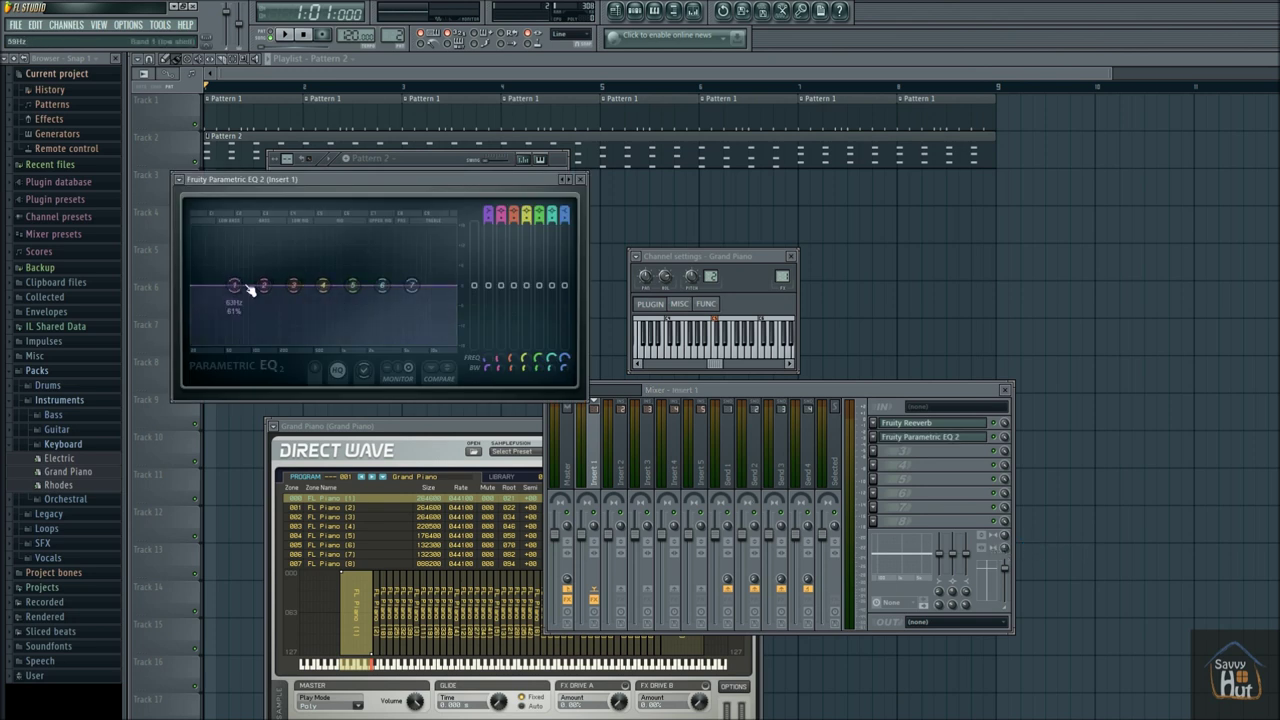
pyautogui.moveTo(414, 179); pyautogui.dragTo(714, 263)
pyautogui.moveTo(505, 356); pyautogui.dragTo(577, 379)
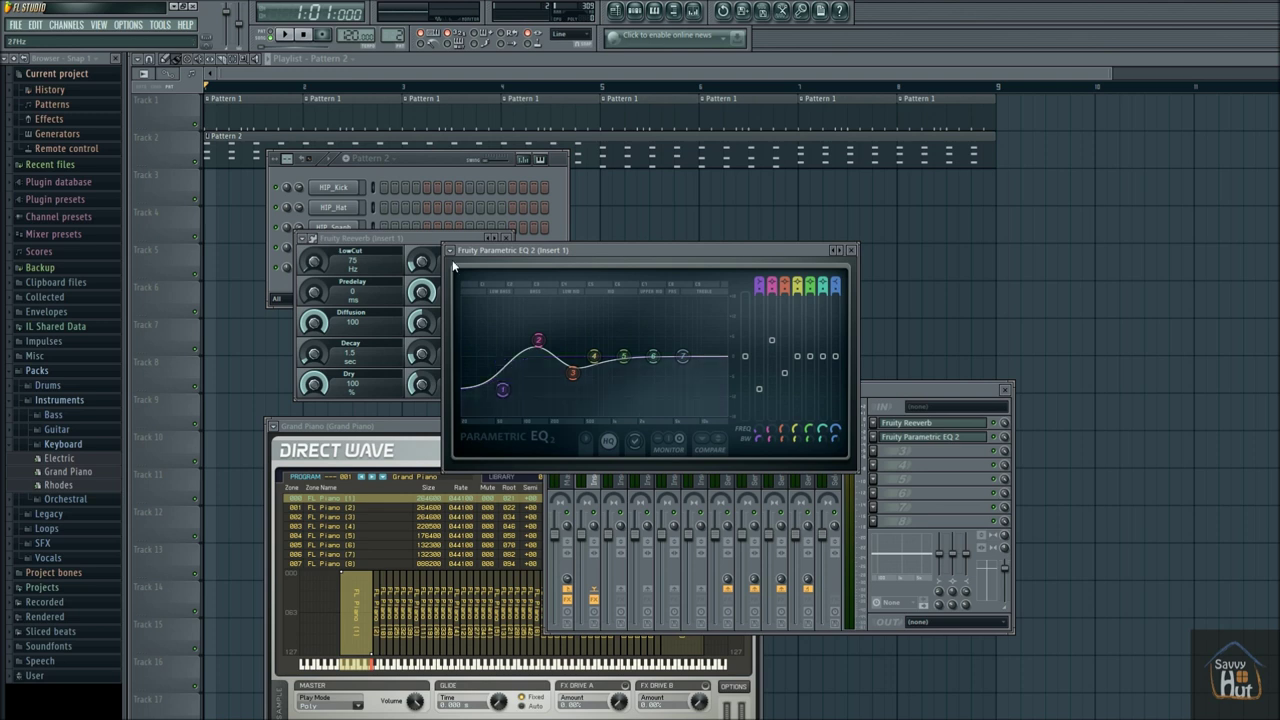
# Load the Kick preset in Fruity Parametric EQ 2 and lower band 2 further
pyautogui.click(453, 253)
pyautogui.moveTo(488, 295)
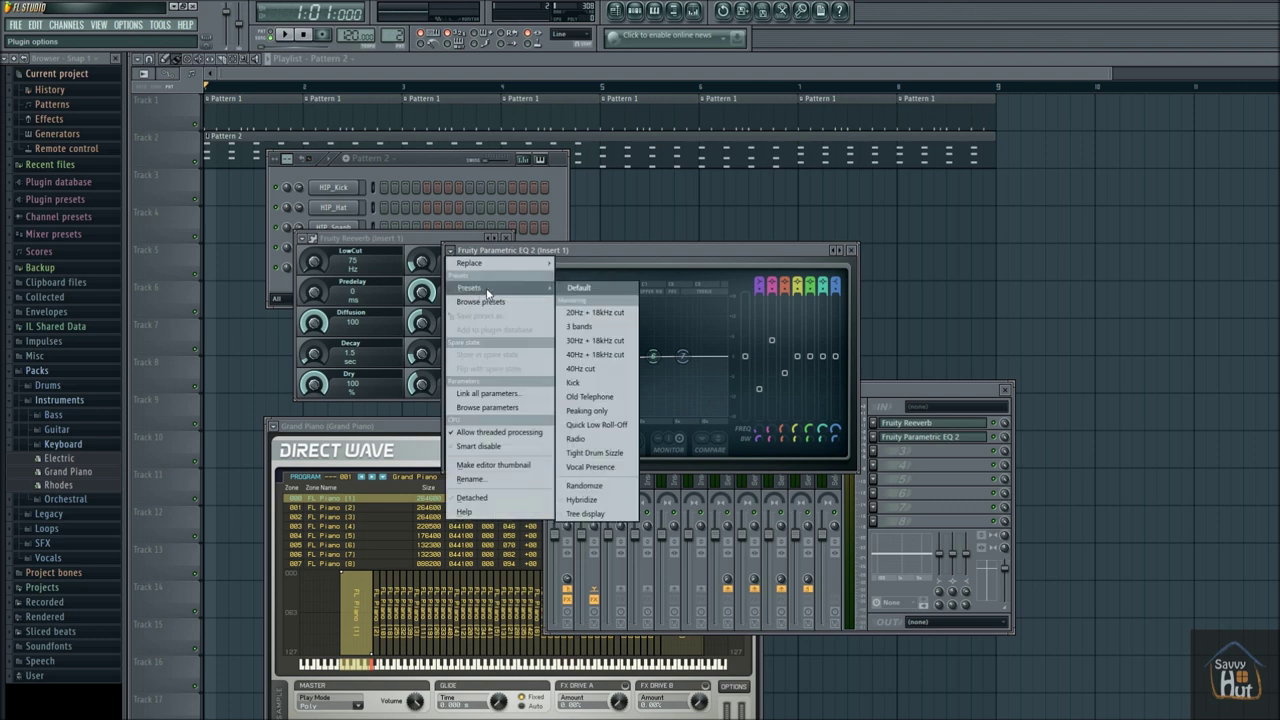
pyautogui.click(597, 383)
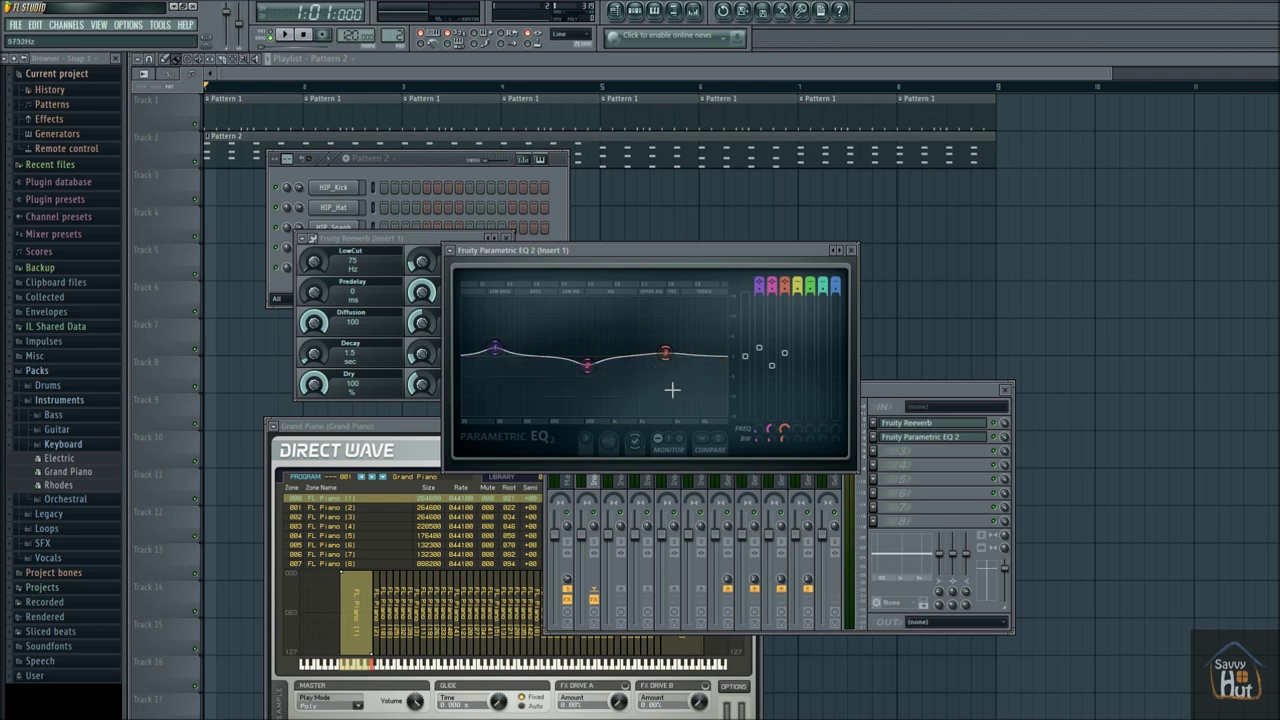
pyautogui.moveTo(587, 364); pyautogui.dragTo(589, 387)
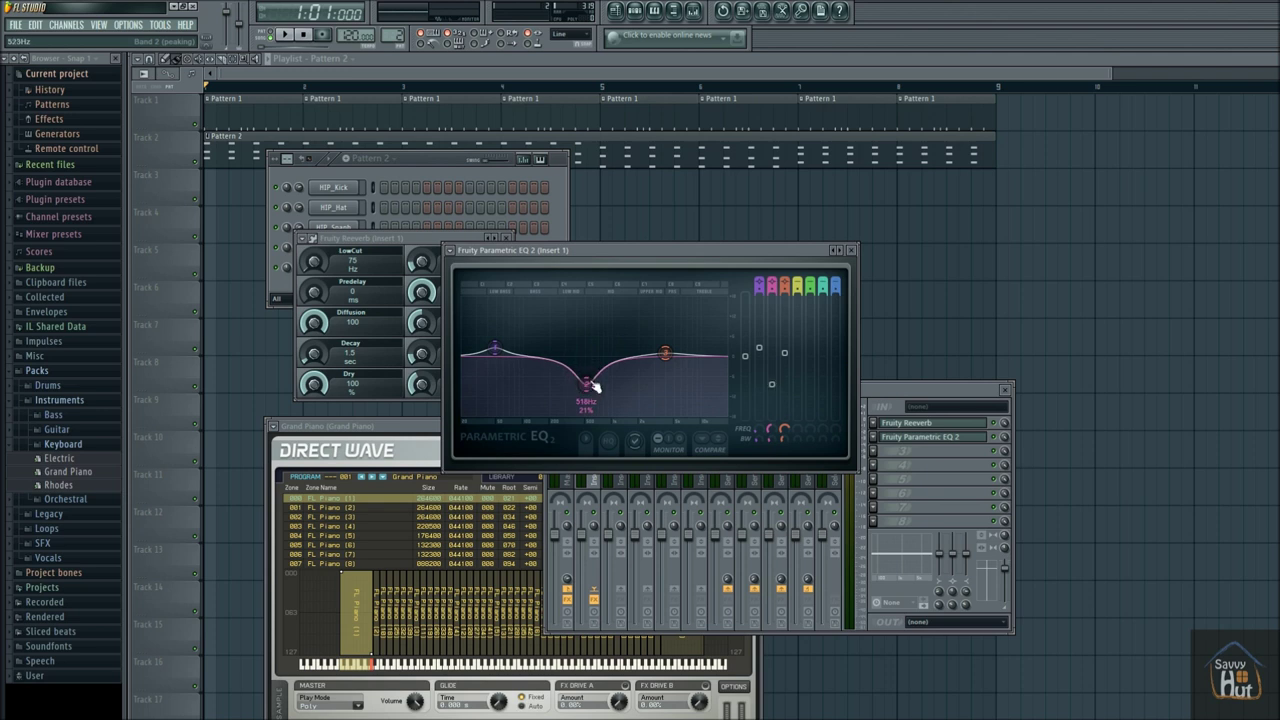
# Reset Fruity Parametric EQ 2 to its Default preset
pyautogui.click(450, 251)
pyautogui.moveTo(470, 288)
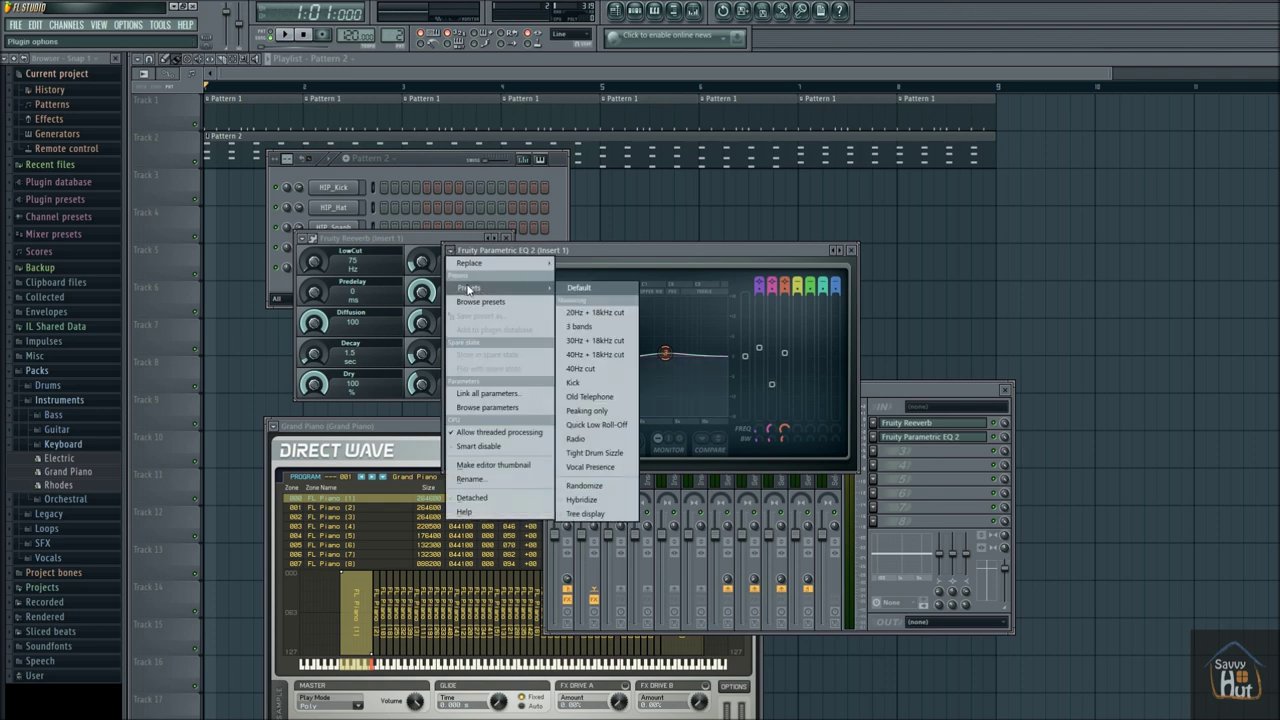
pyautogui.click(579, 287)
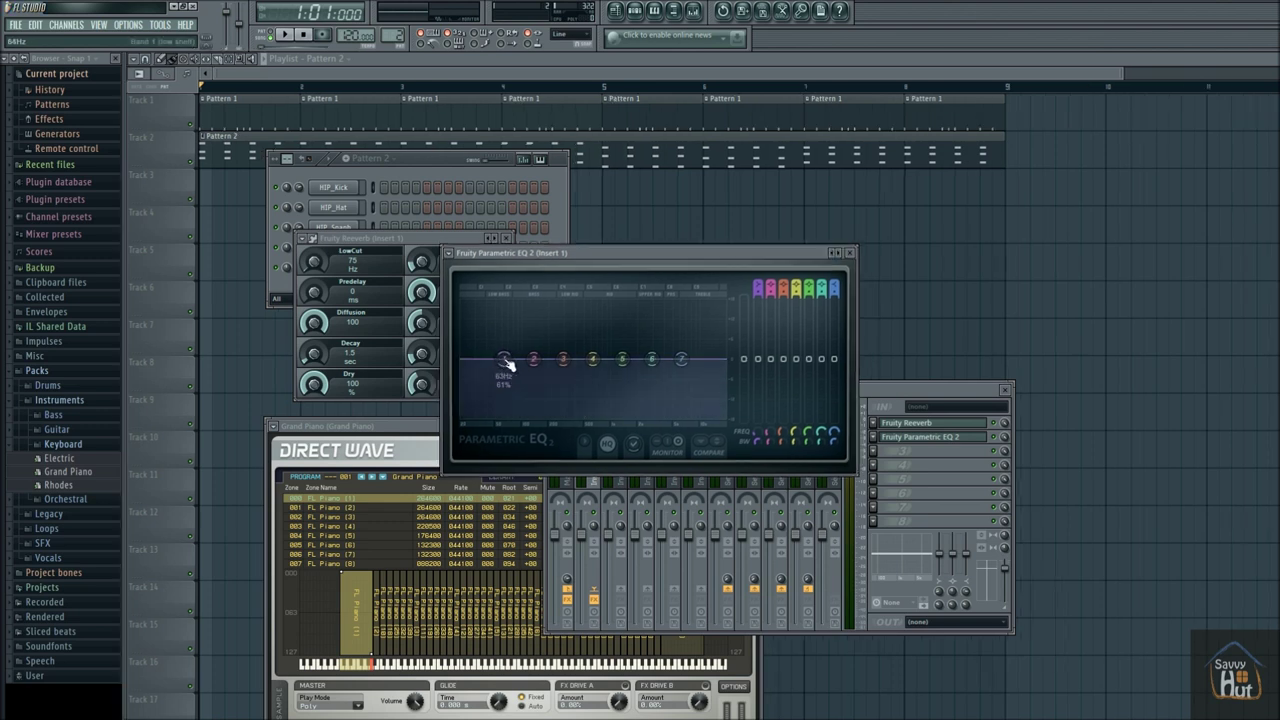
# While the song plays, fully cut EQ band 1, boost band 2, dip band 4 and raise bands 5 to 7, and stop playback
pyautogui.moveTo(505, 358)
pyautogui.mouseDown()
pyautogui.moveTo(495, 320)
pyautogui.moveTo(500, 391)
pyautogui.moveTo(498, 358)
pyautogui.mouseUp()
pyautogui.press('space')
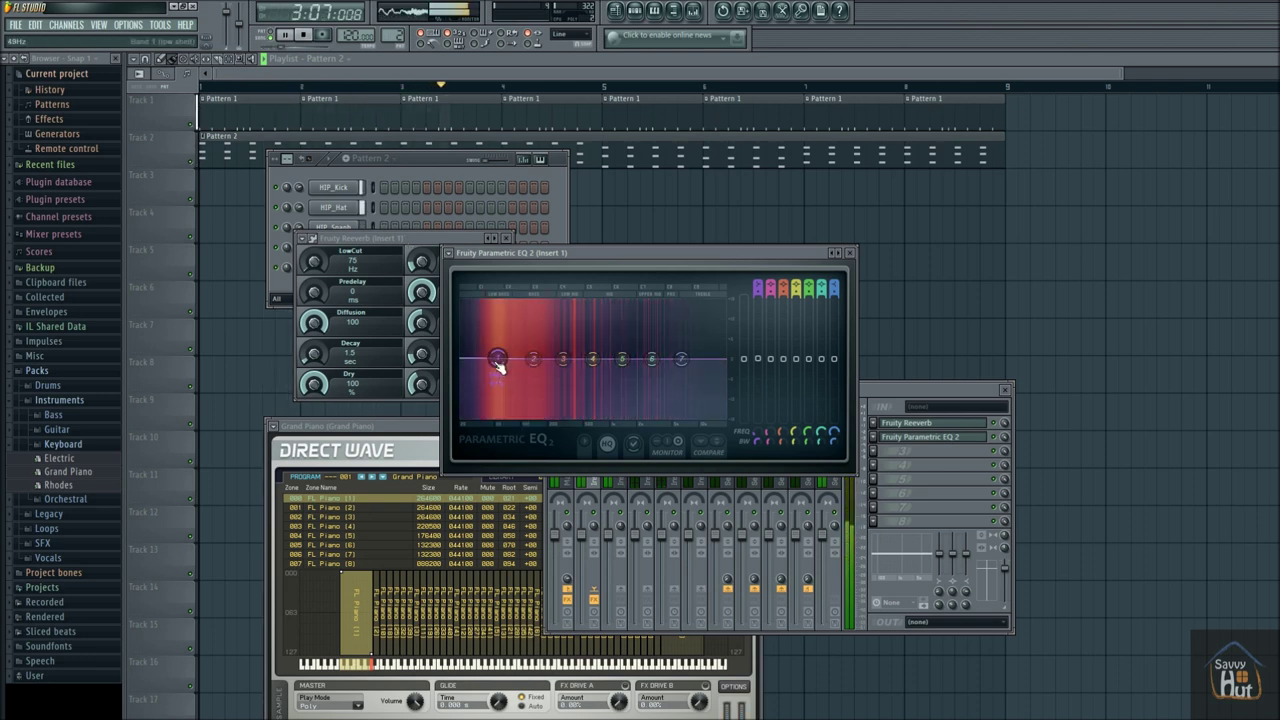
pyautogui.moveTo(498, 362); pyautogui.dragTo(500, 413)
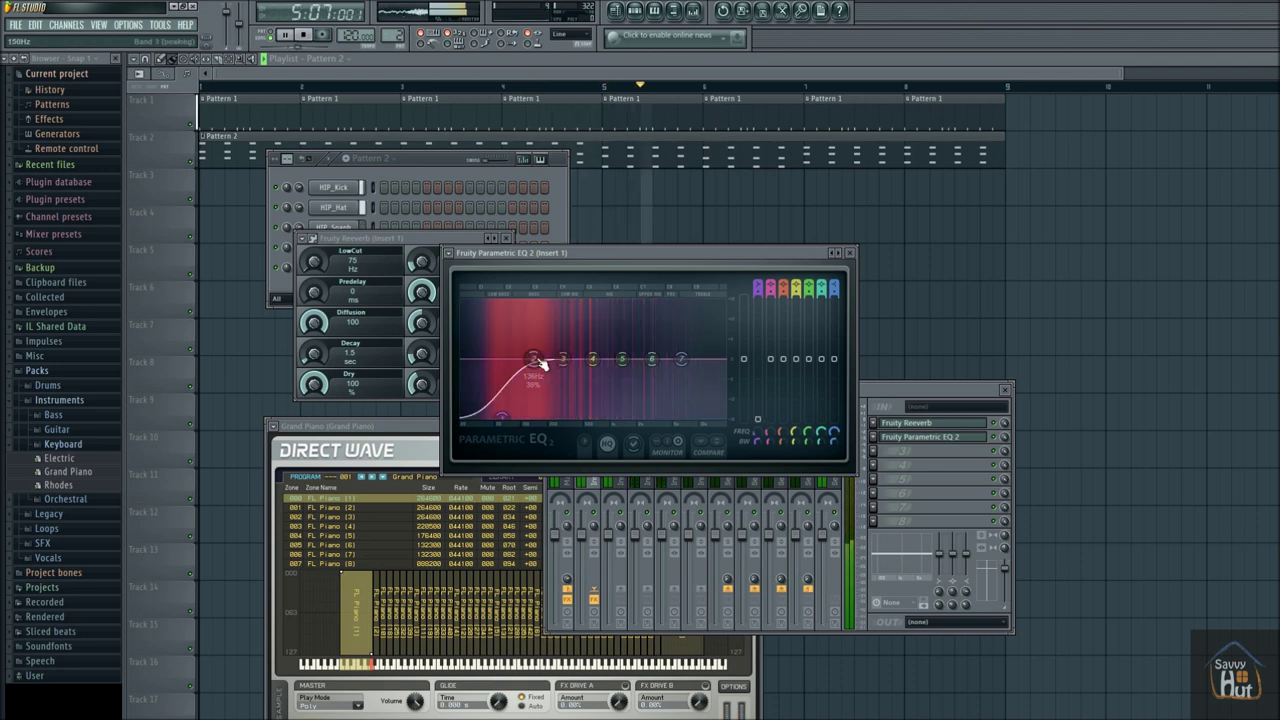
pyautogui.moveTo(534, 358); pyautogui.dragTo(534, 330)
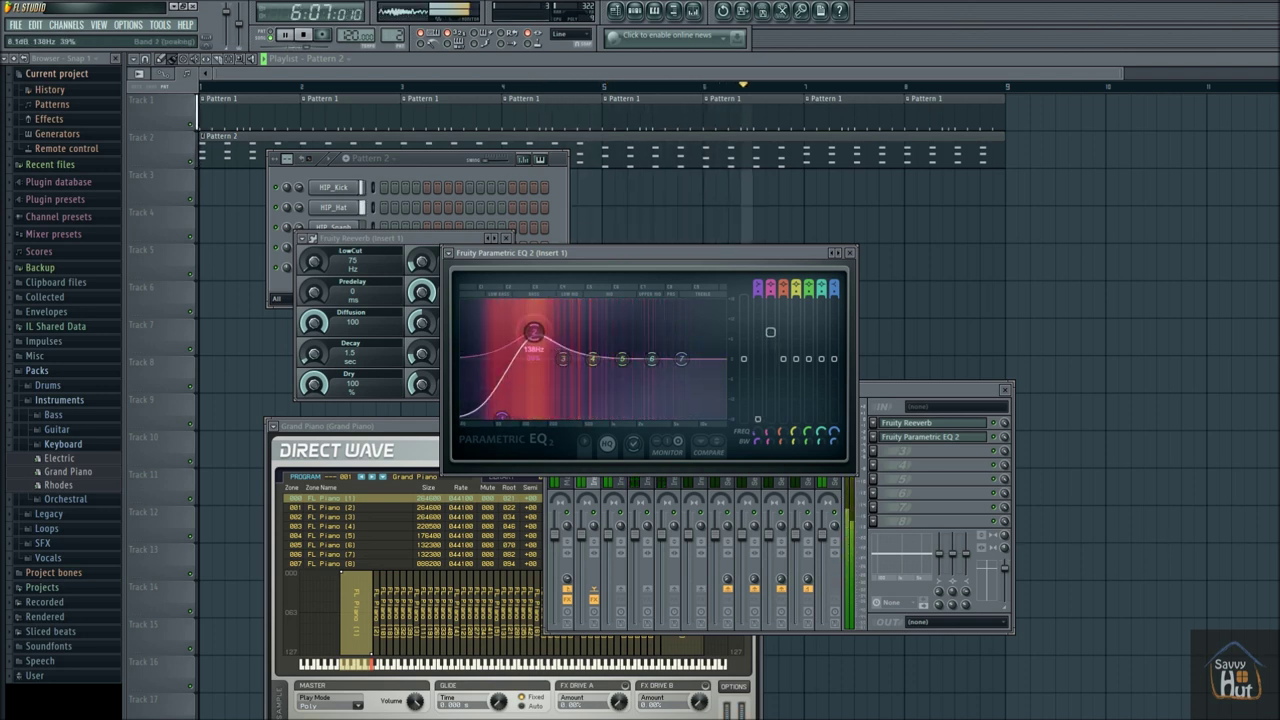
pyautogui.moveTo(593, 358); pyautogui.dragTo(598, 378)
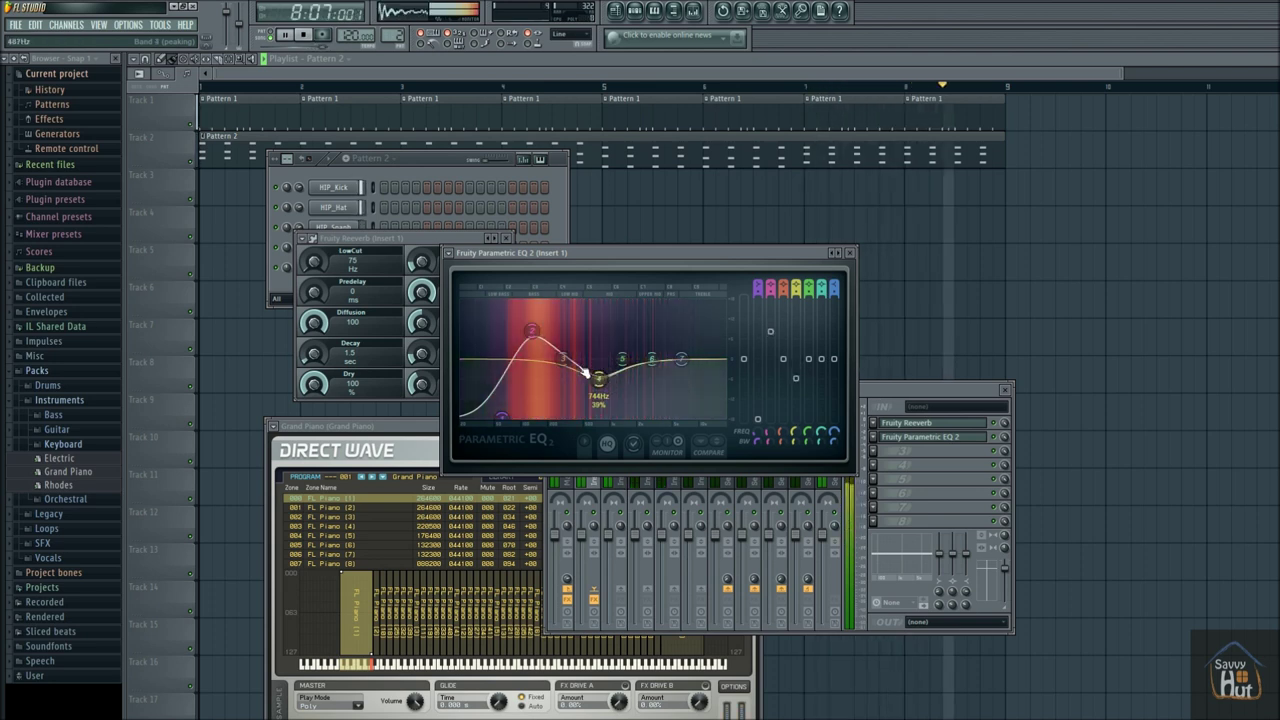
pyautogui.moveTo(531, 330); pyautogui.dragTo(529, 335)
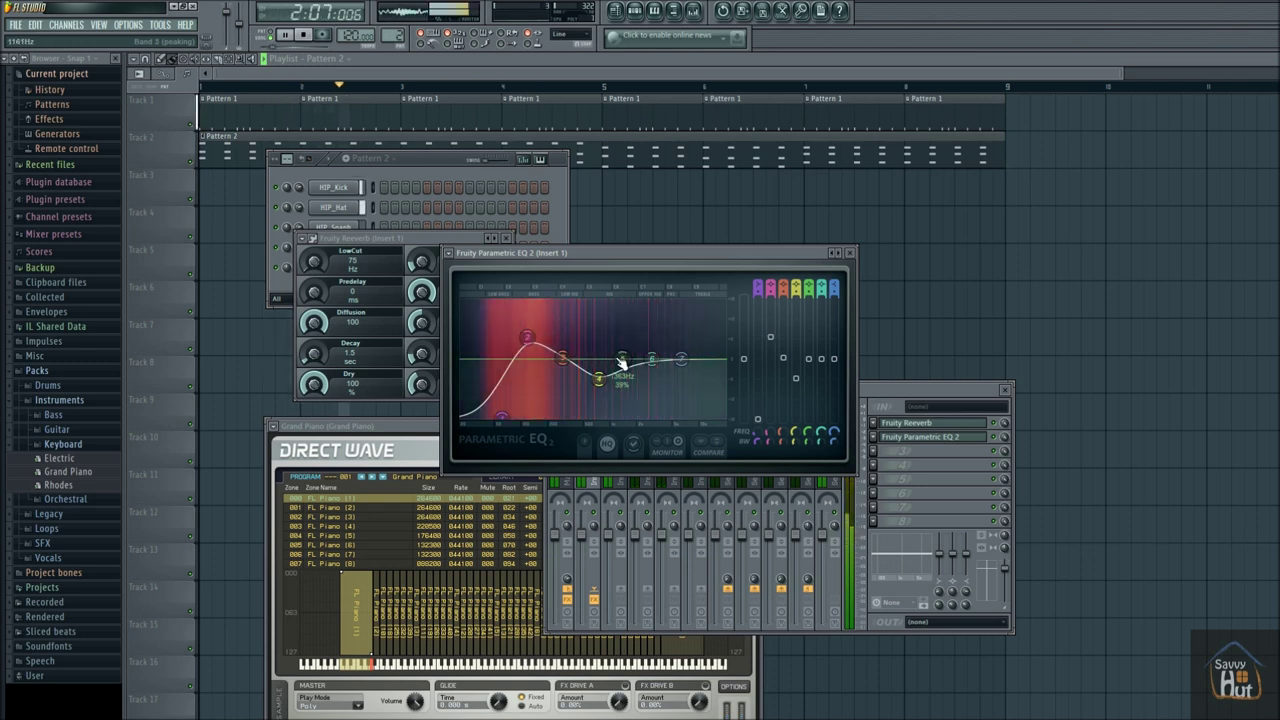
pyautogui.moveTo(622, 362)
pyautogui.mouseDown()
pyautogui.moveTo(648, 362)
pyautogui.moveTo(660, 335)
pyautogui.moveTo(683, 350)
pyautogui.moveTo(694, 322)
pyautogui.mouseUp()
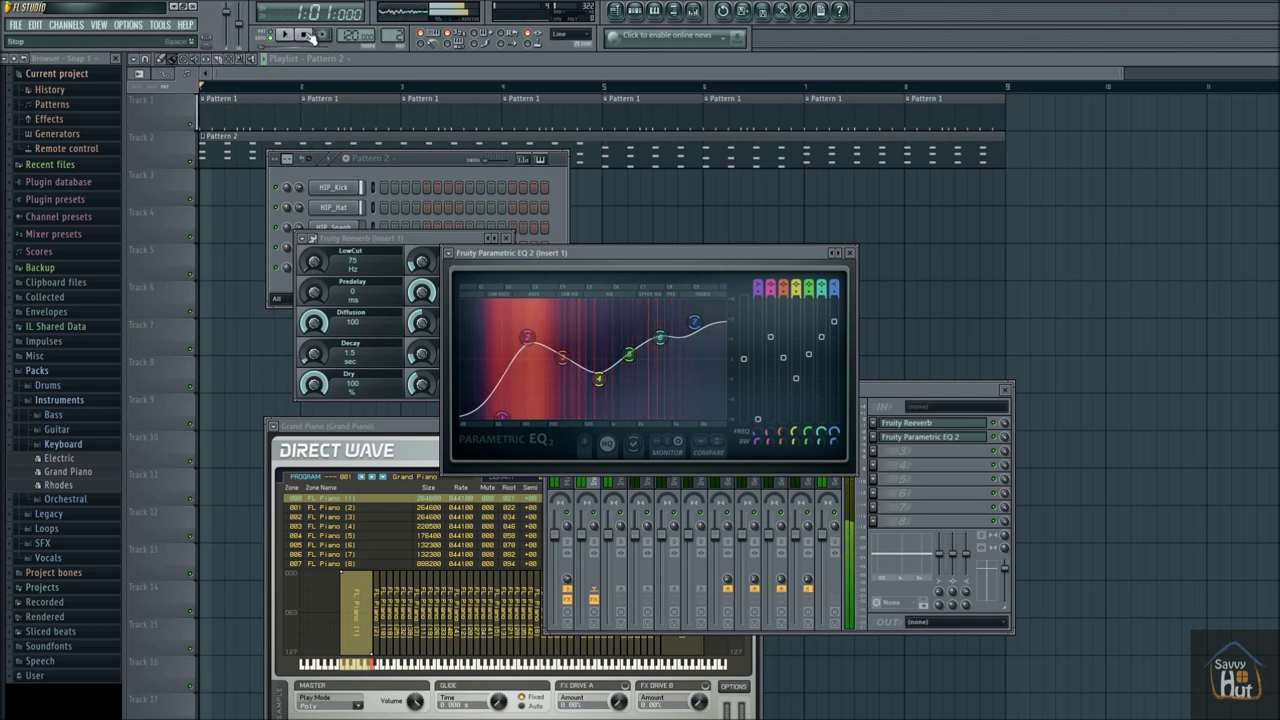
pyautogui.press('space')
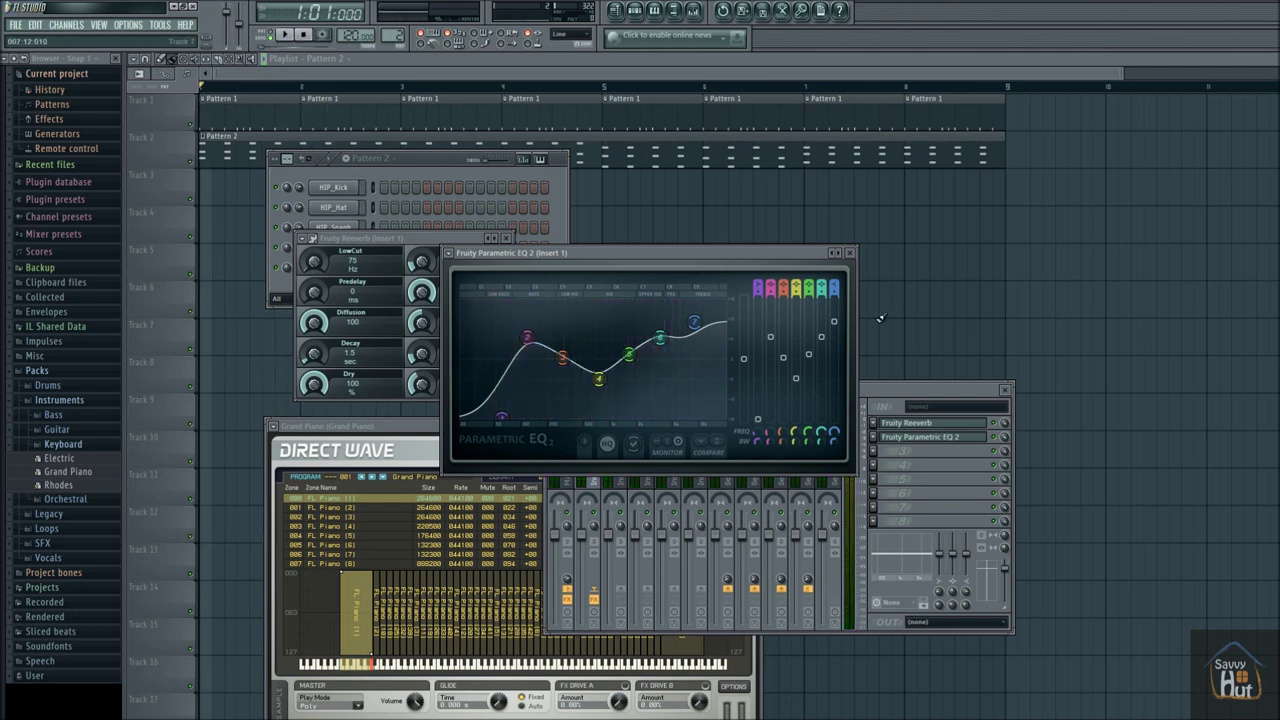
# Add Fruity Chorus to Insert 1's third effect slot and move its window clear of the EQ curve
pyautogui.click(888, 387)
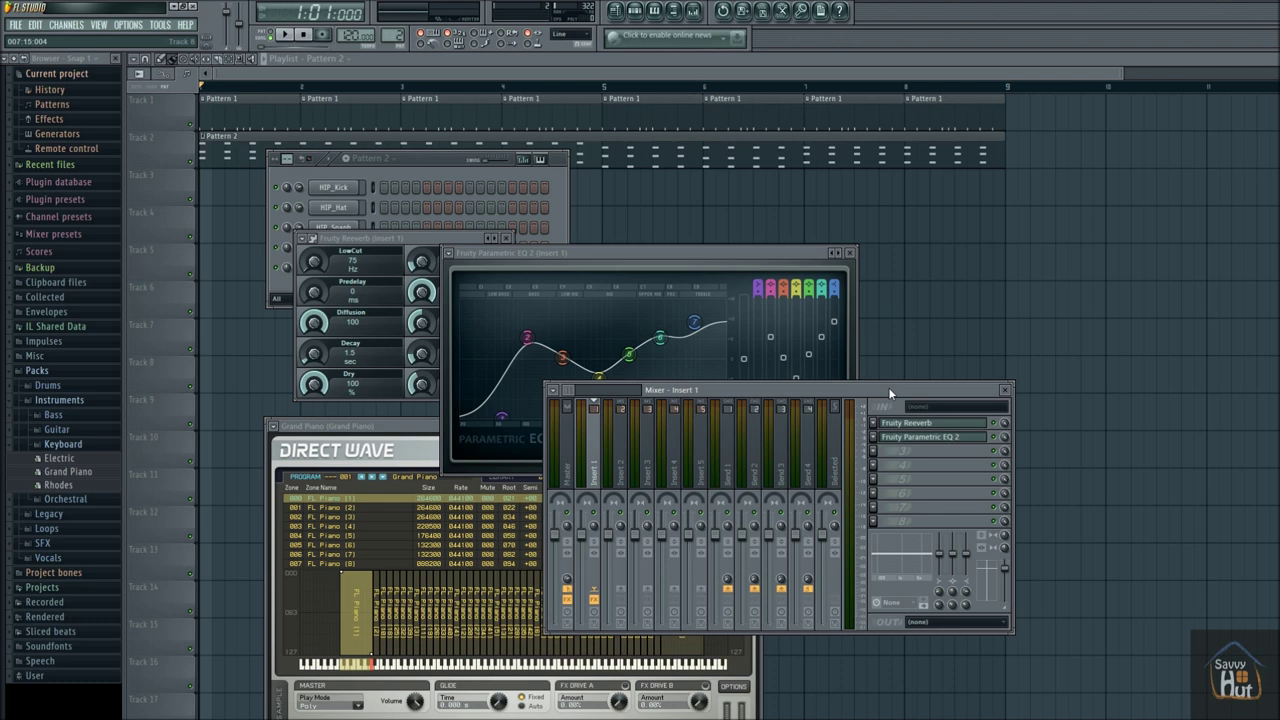
pyautogui.click(875, 451)
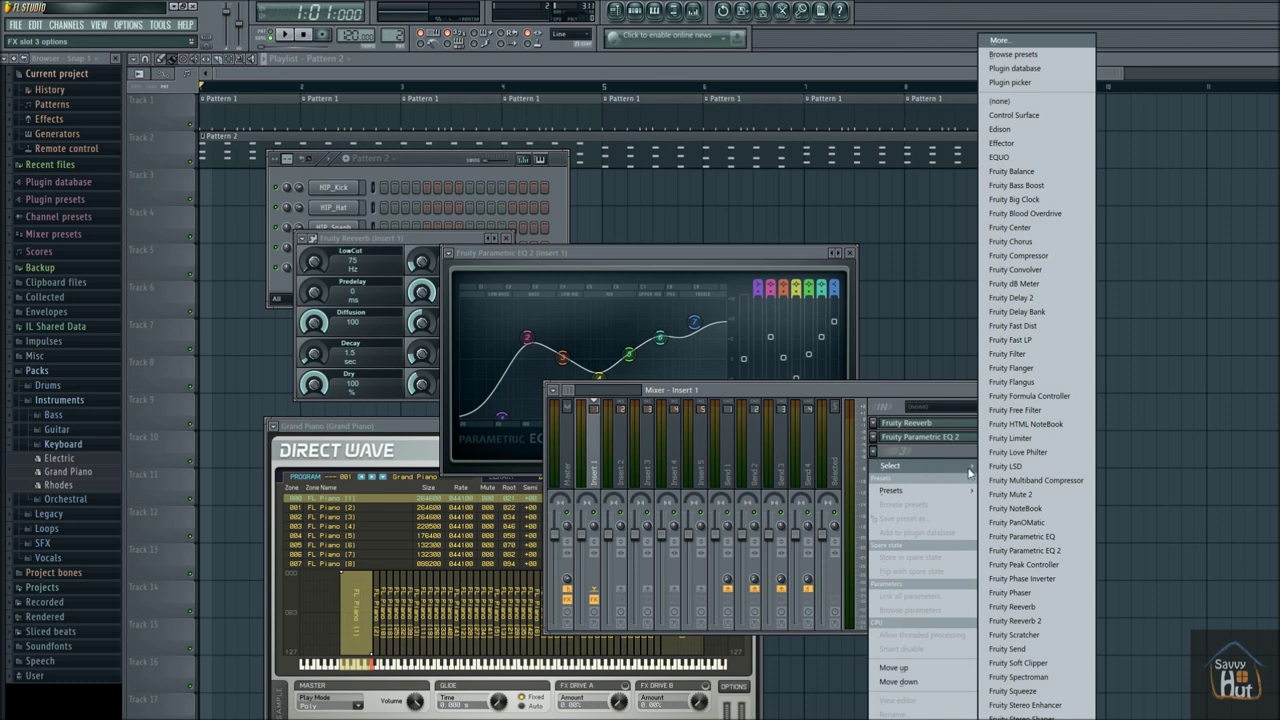
pyautogui.click(1010, 241)
pyautogui.moveTo(427, 212); pyautogui.dragTo(472, 218)
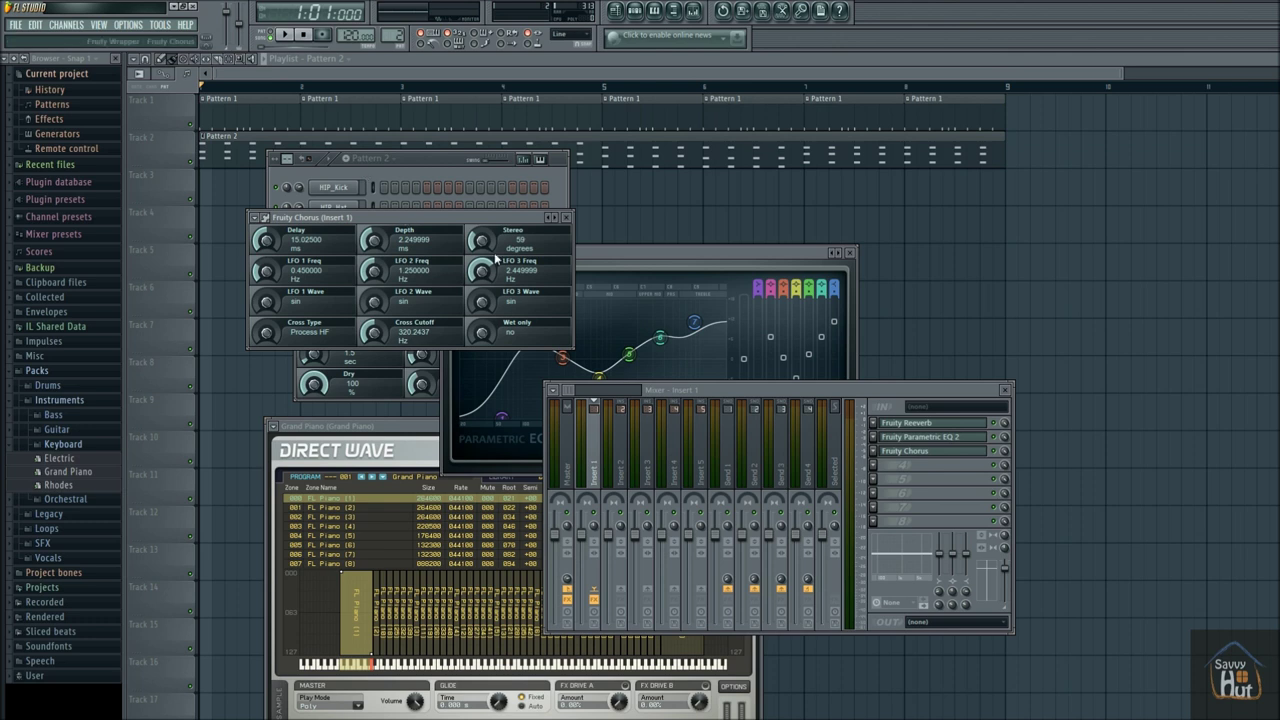
# Play the song to hear the chorus on the piano, and stop playback
pyautogui.click(998, 454)
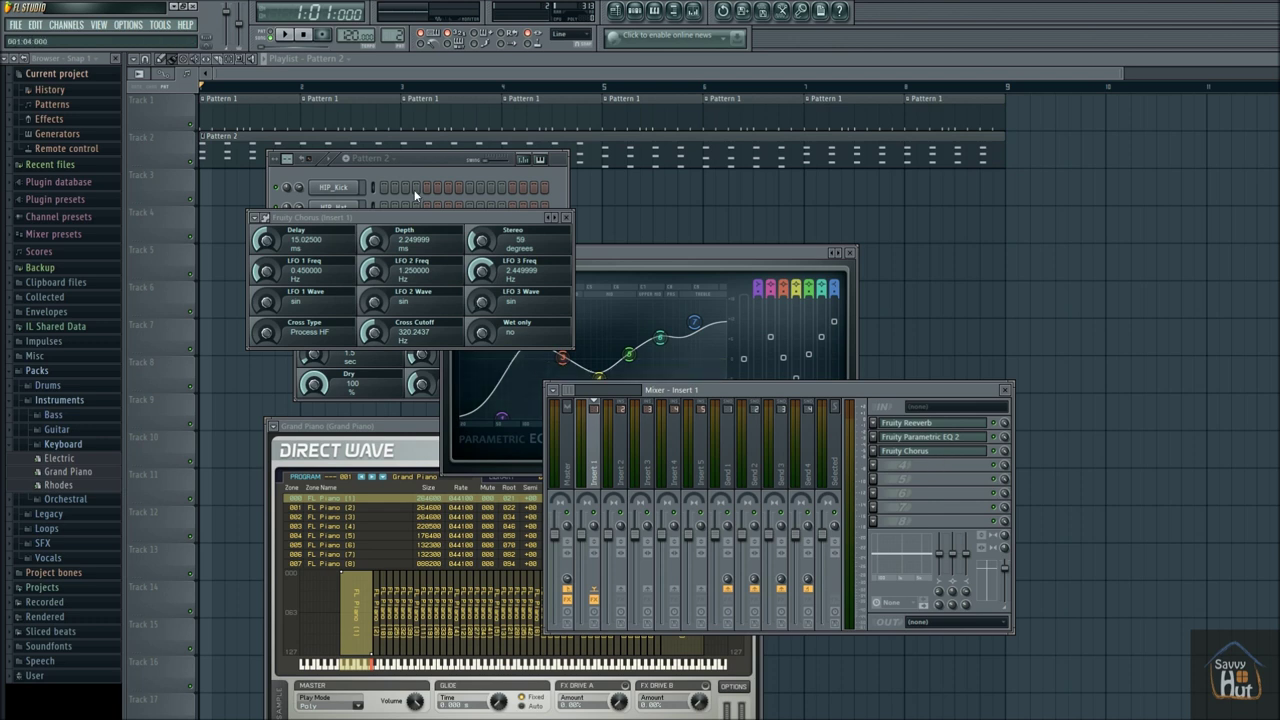
pyautogui.click(285, 37)
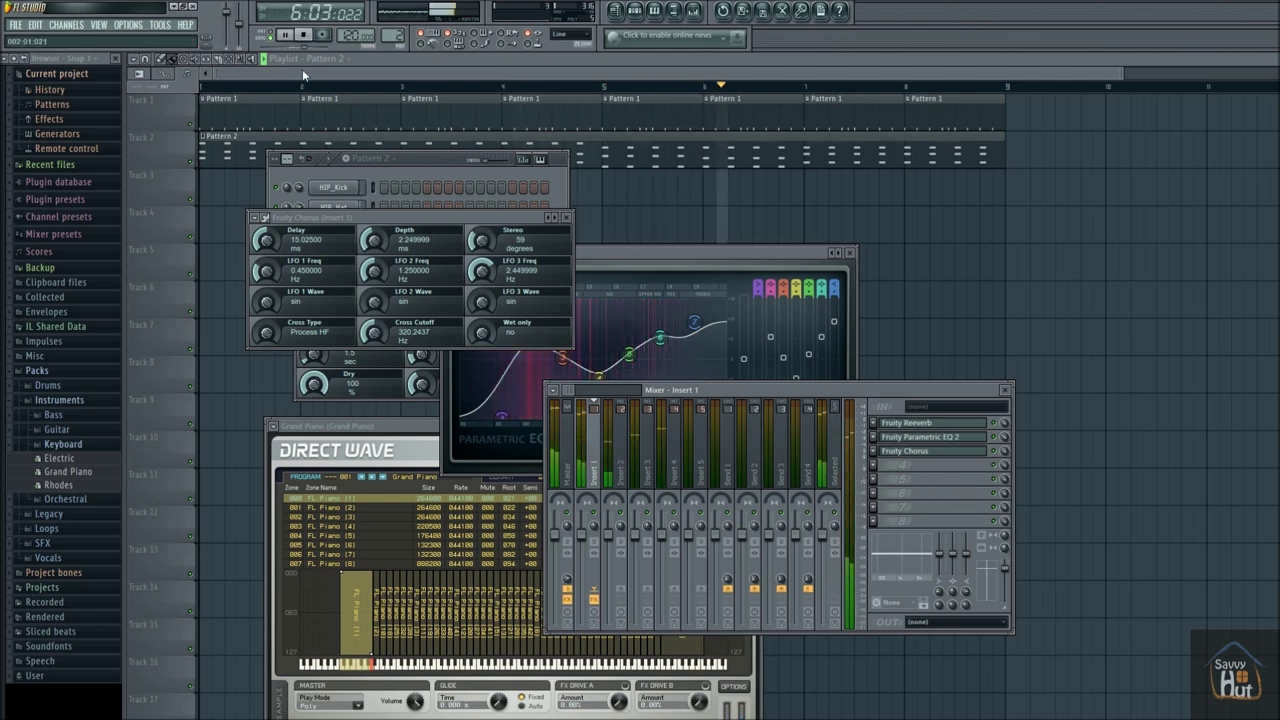
pyautogui.click(304, 35)
# Reposition the Fruity Chorus window and look over its list of presets without loading one
pyautogui.moveTo(410, 218); pyautogui.dragTo(480, 295)
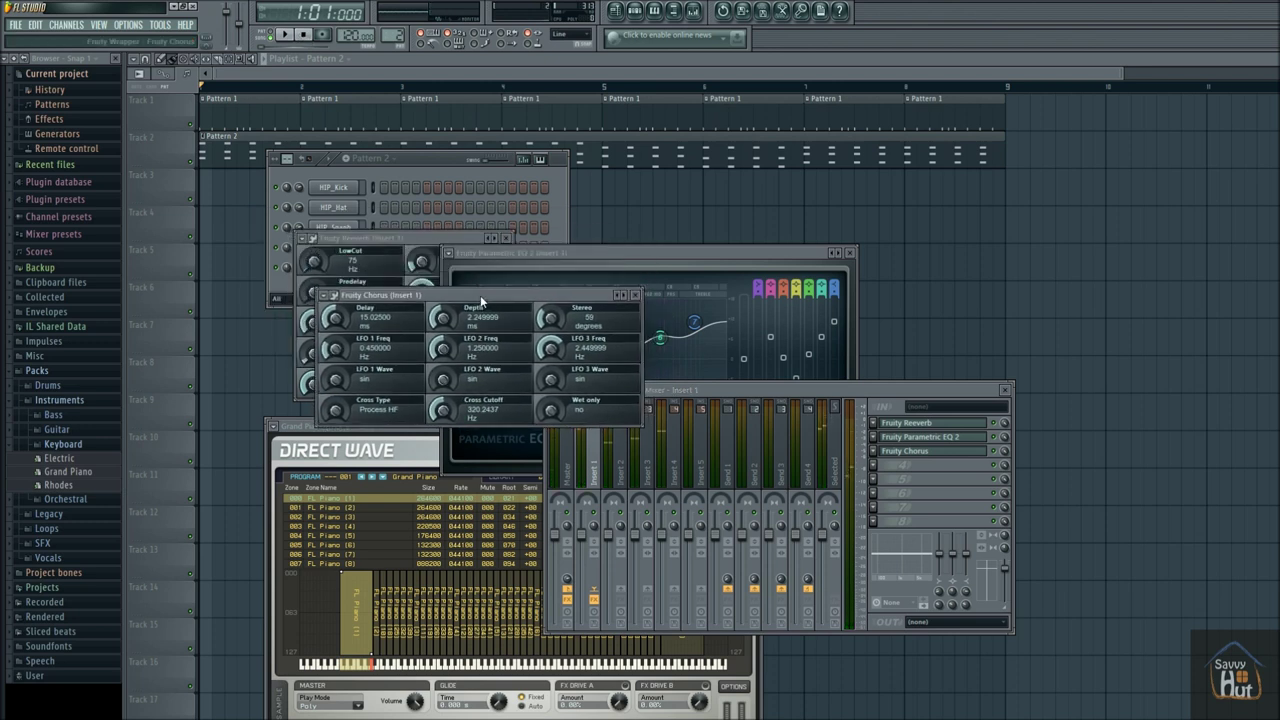
pyautogui.click(327, 296)
pyautogui.click(327, 296)
pyautogui.click(326, 297)
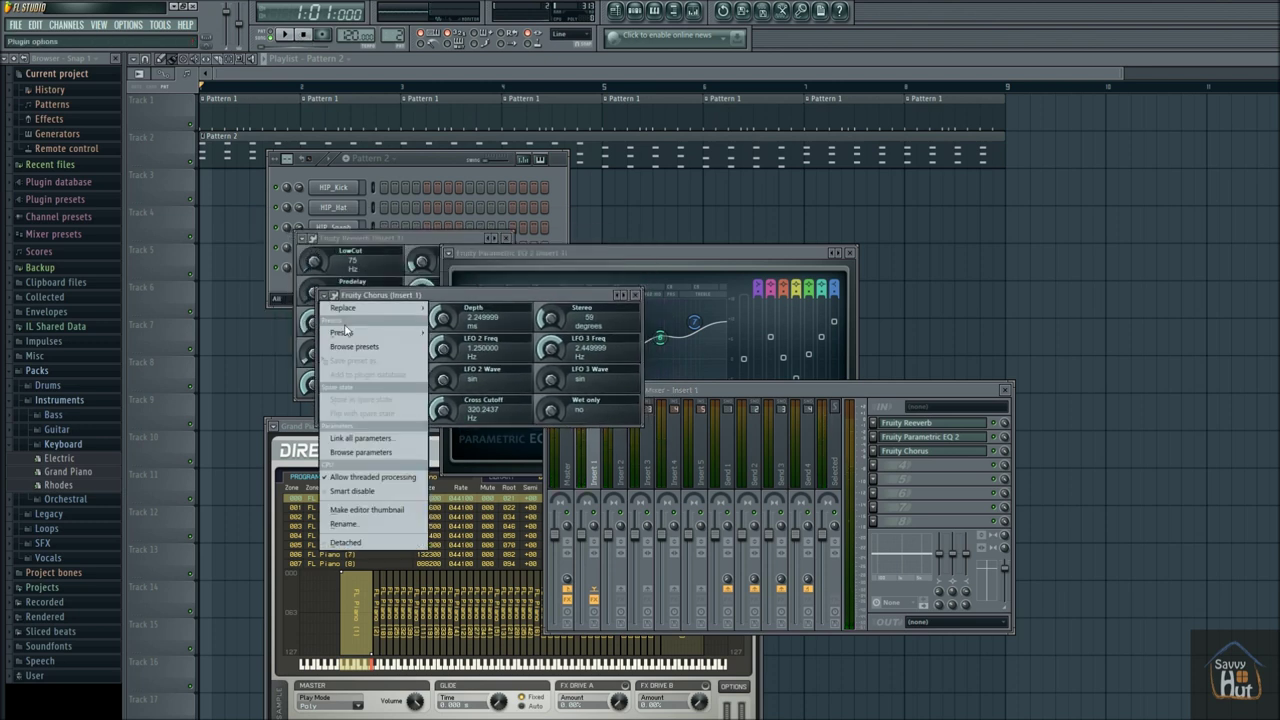
pyautogui.moveTo(380, 332)
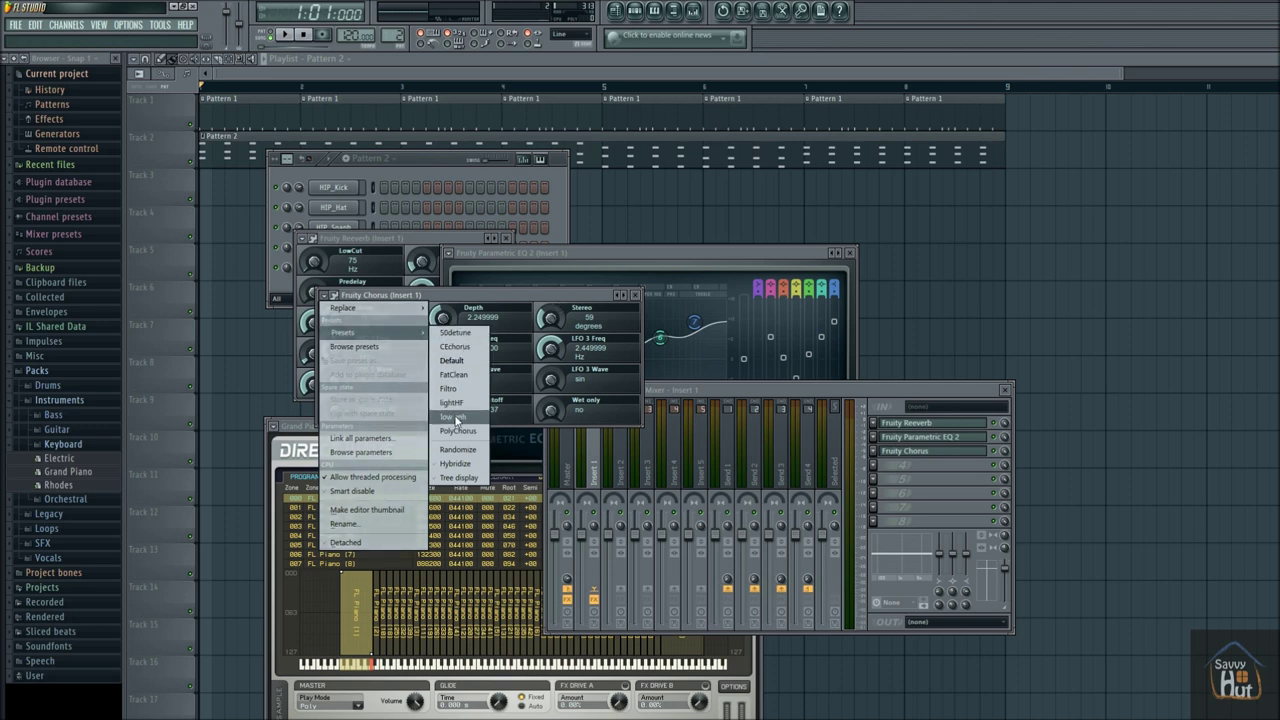
pyautogui.click(496, 294)
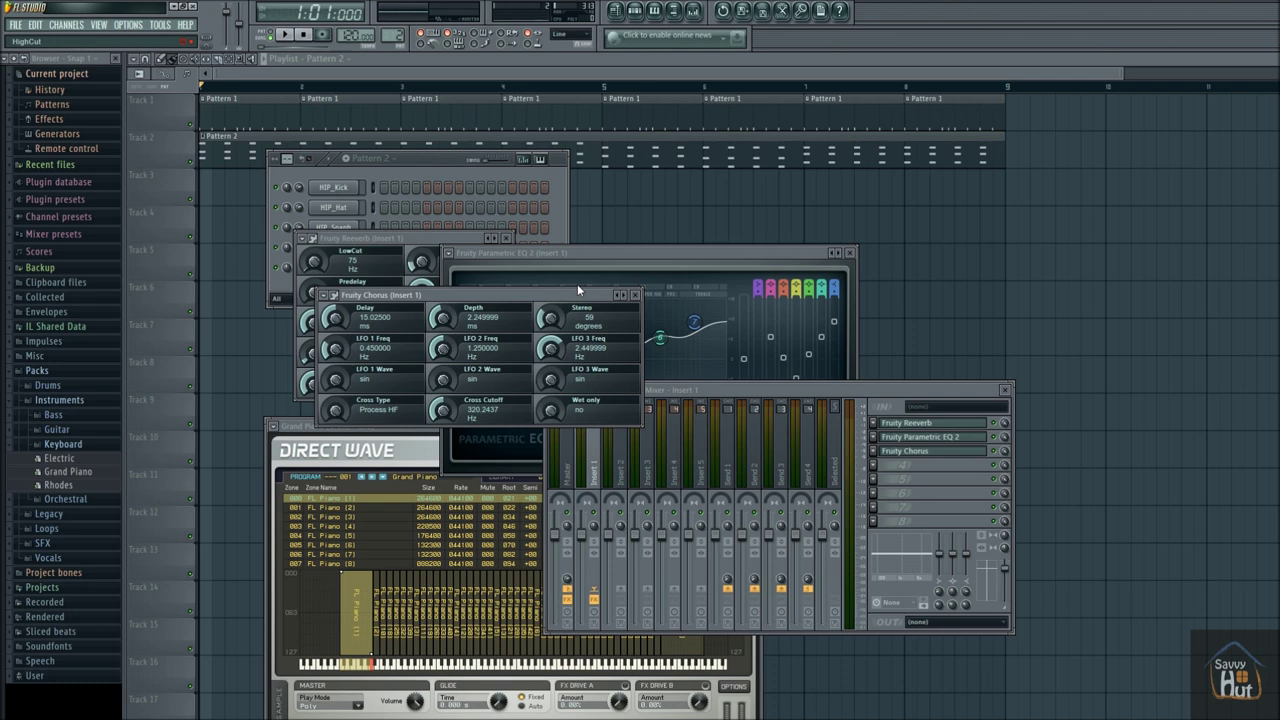
# Audition Fruity Chorus presets, starting with 50detune, while the song plays, return to Default and stop playback
pyautogui.click(285, 36)
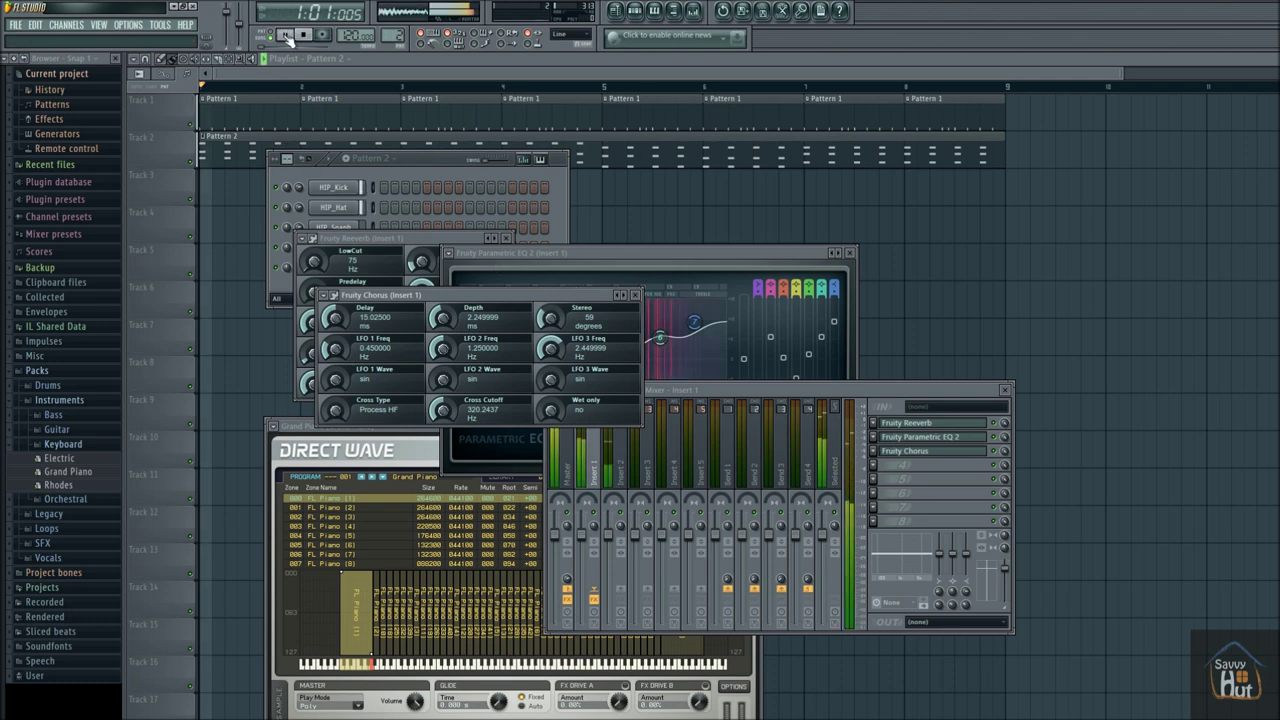
pyautogui.click(627, 298)
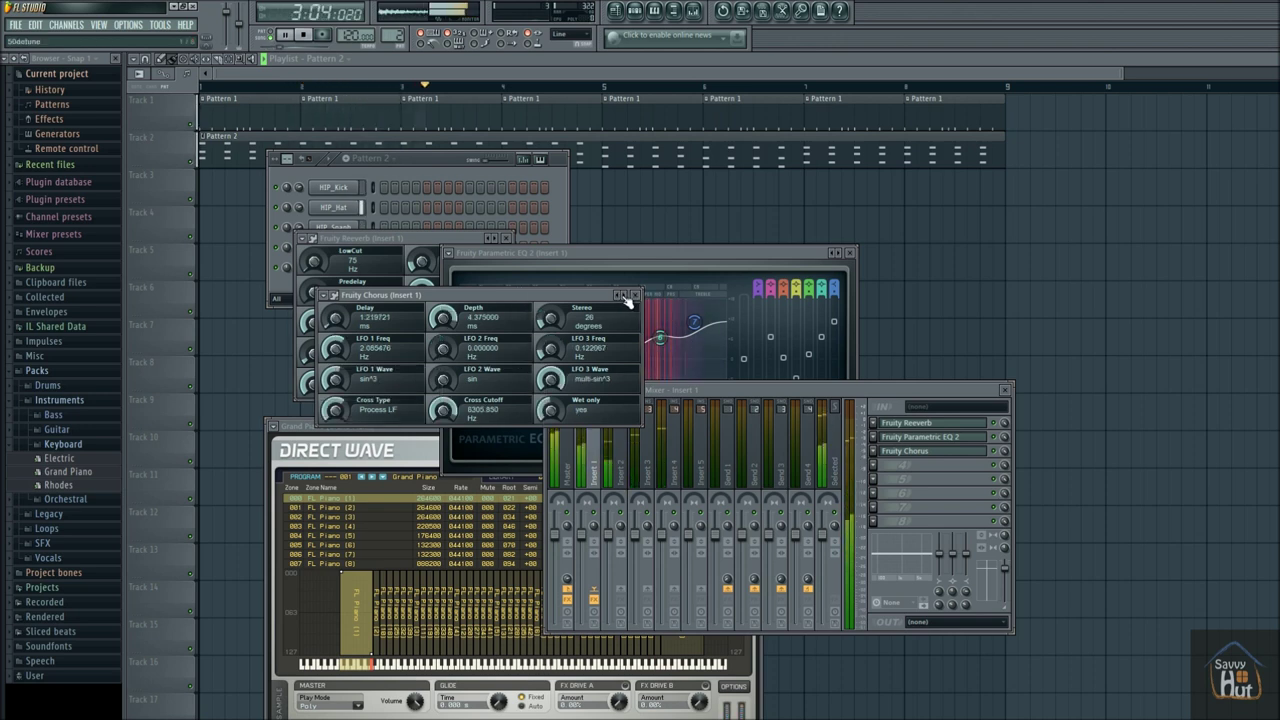
pyautogui.click(627, 298)
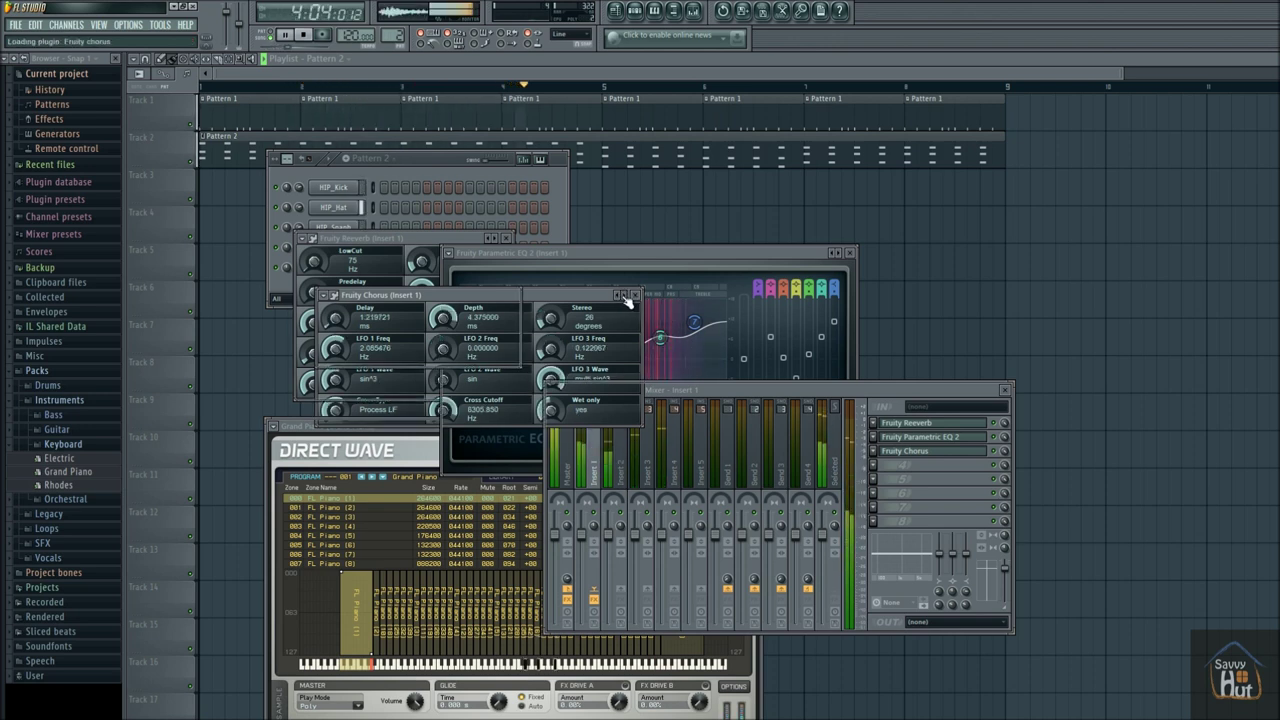
pyautogui.click(627, 298)
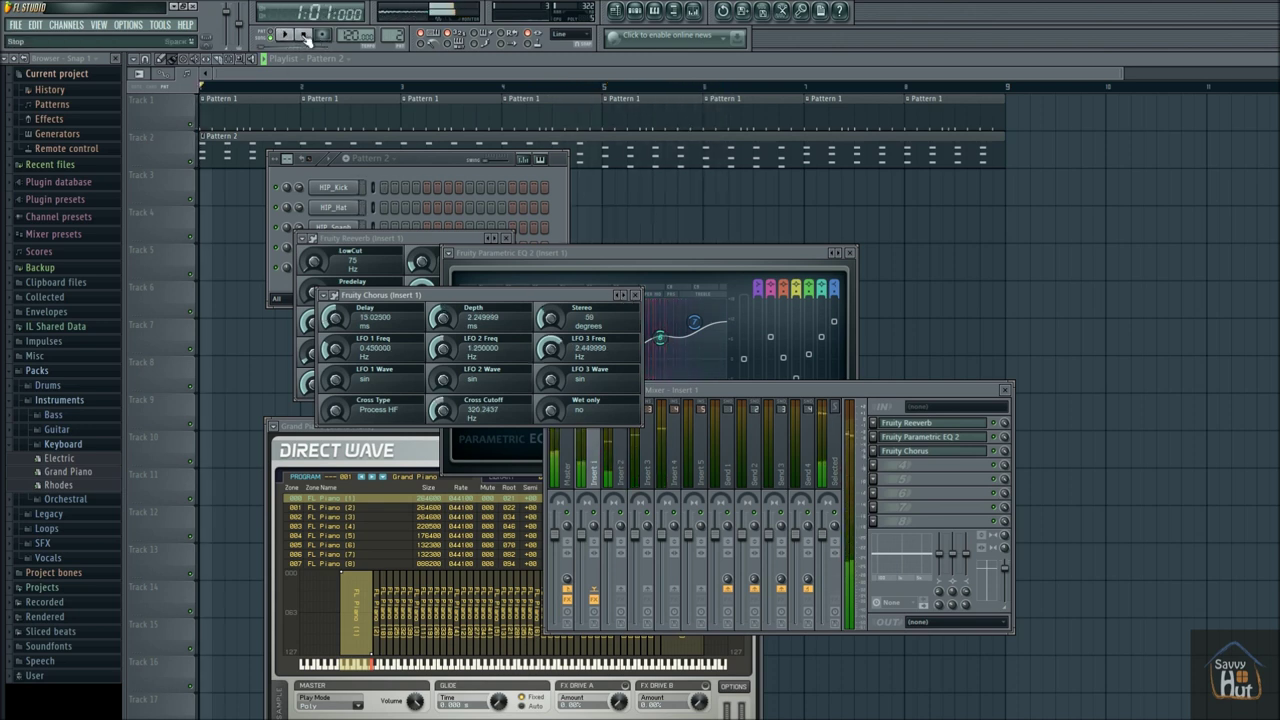
pyautogui.press('space')
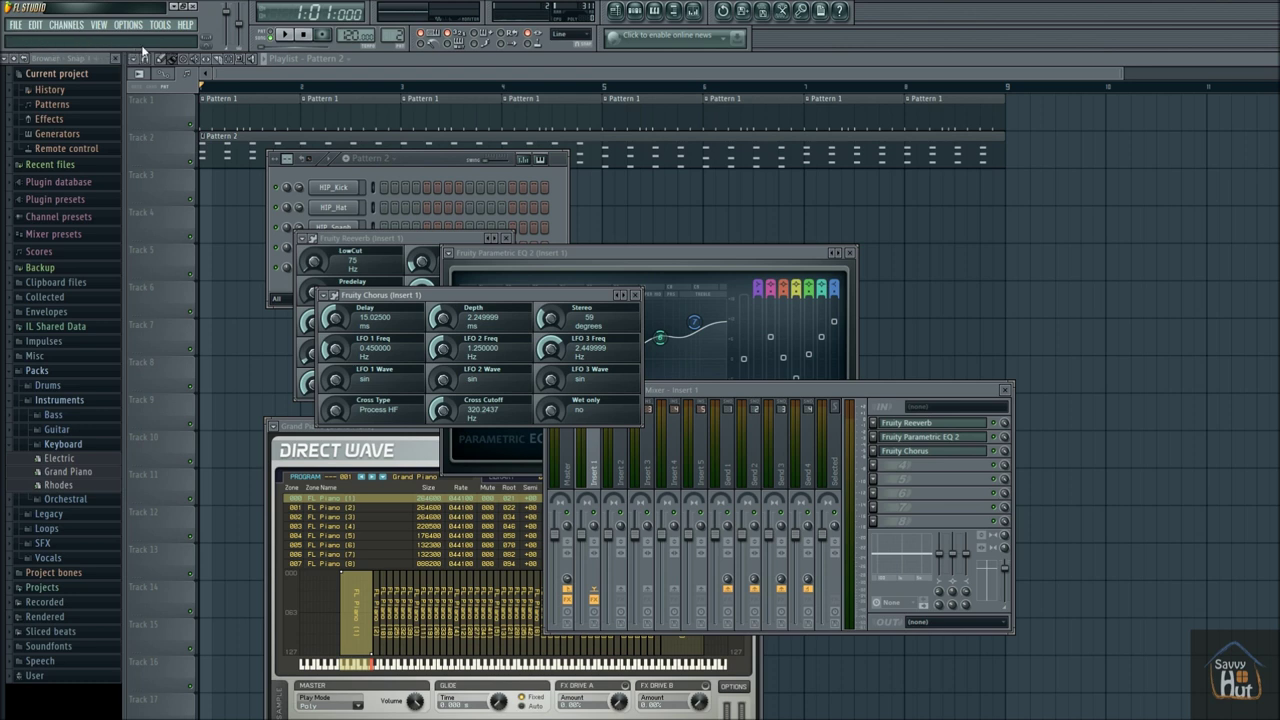
# Cycle backward through the Fruity Chorus presets, including CEchorus and 50detune, until Default is loaded again
pyautogui.click(620, 298)
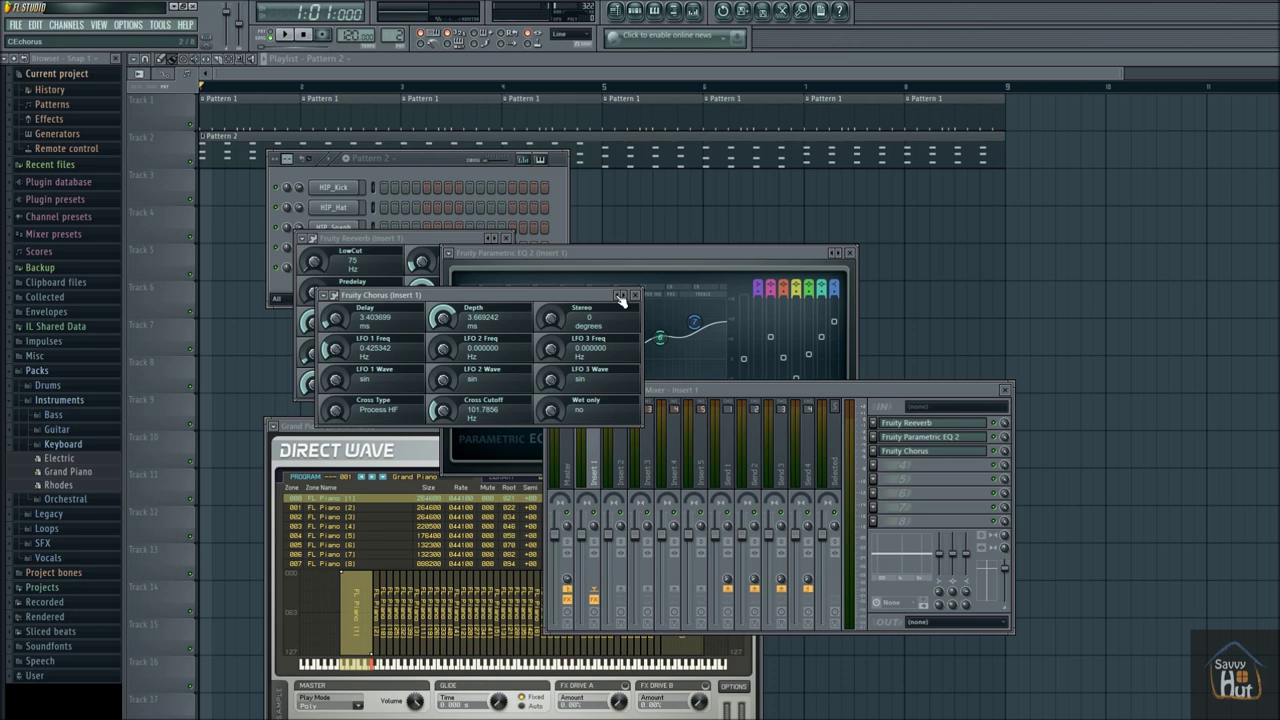
pyautogui.click(620, 298)
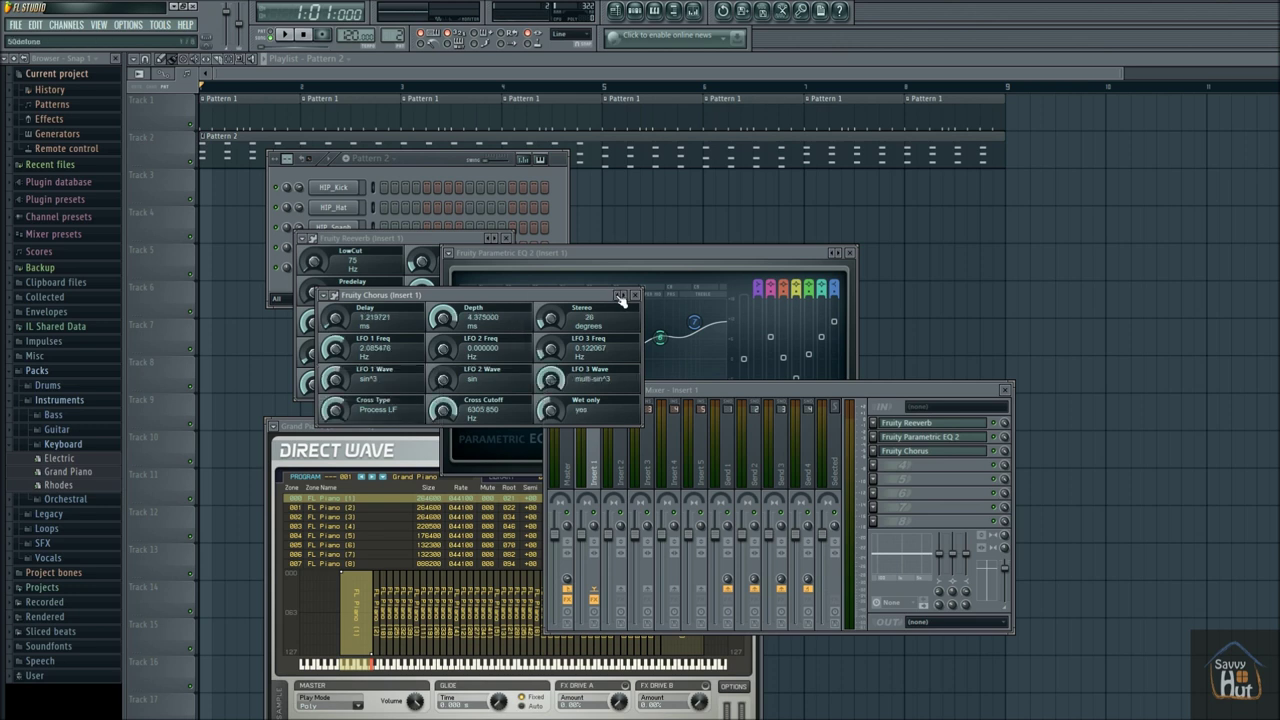
pyautogui.click(620, 298)
pyautogui.click(620, 298)
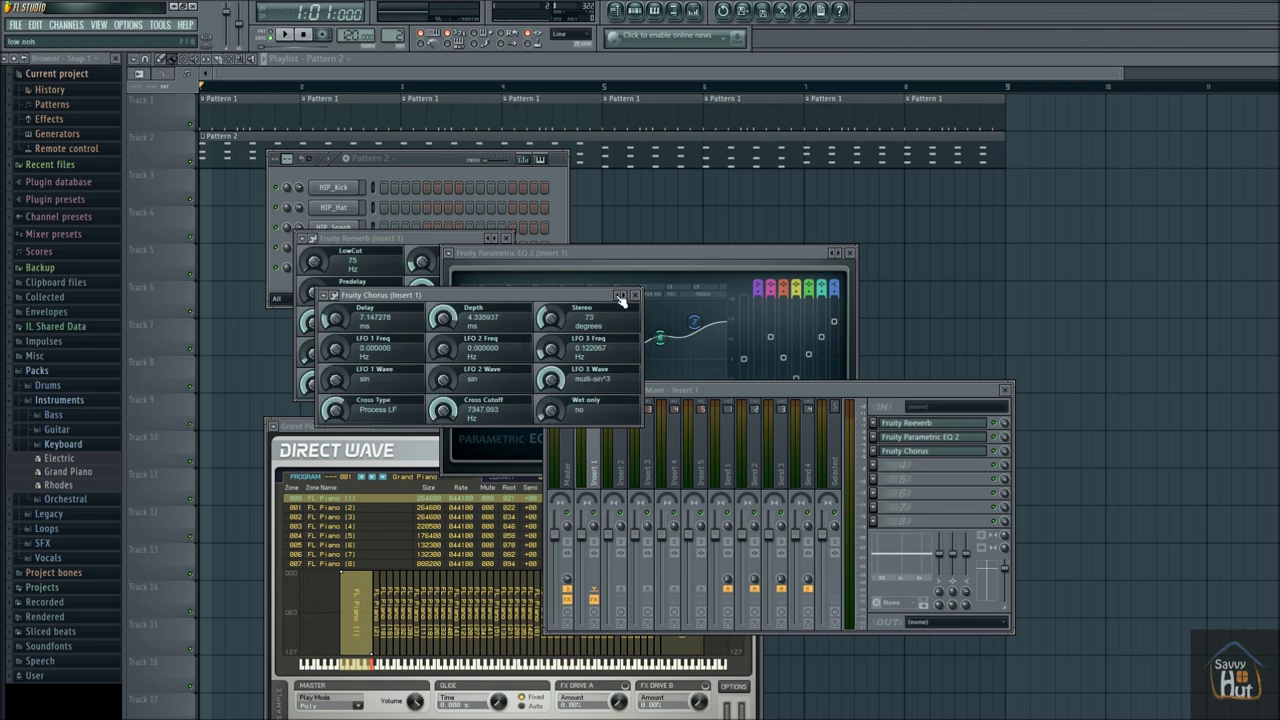
pyautogui.click(620, 298)
pyautogui.click(620, 298)
pyautogui.click(620, 298)
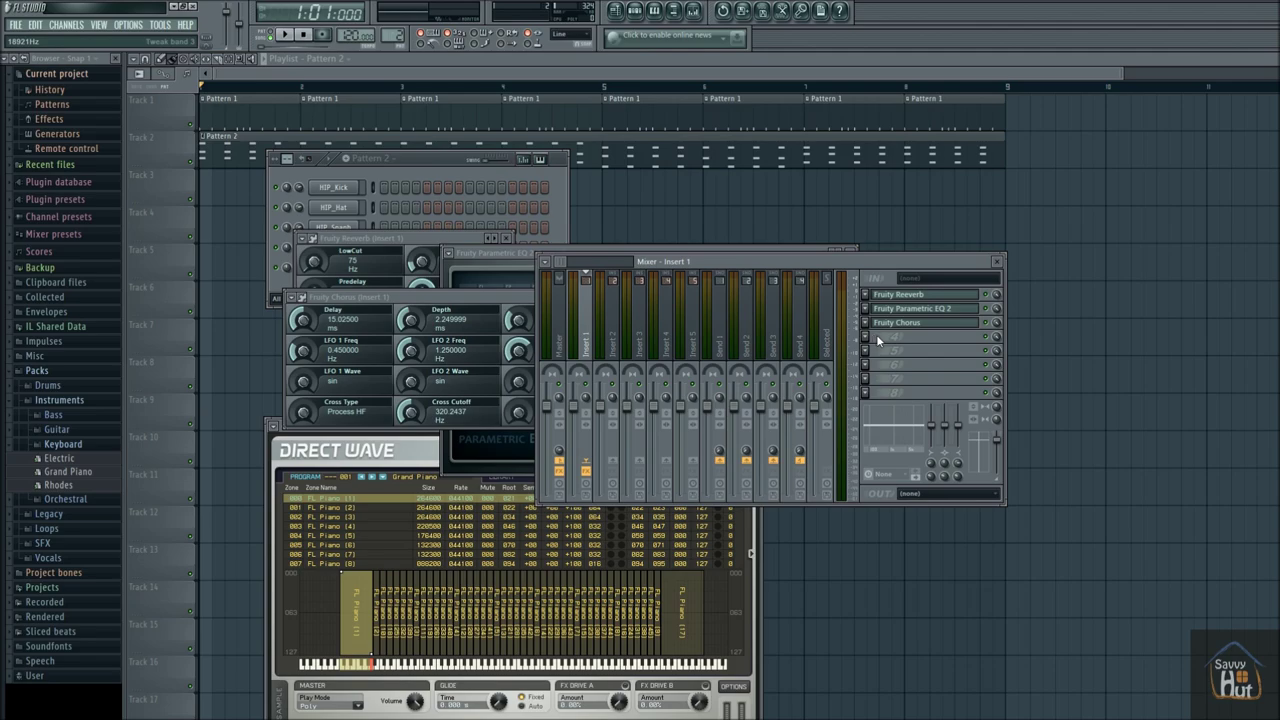
# Add Gross Beat to Insert 1's fourth effect slot through the Plugin Picker
pyautogui.press('F8')
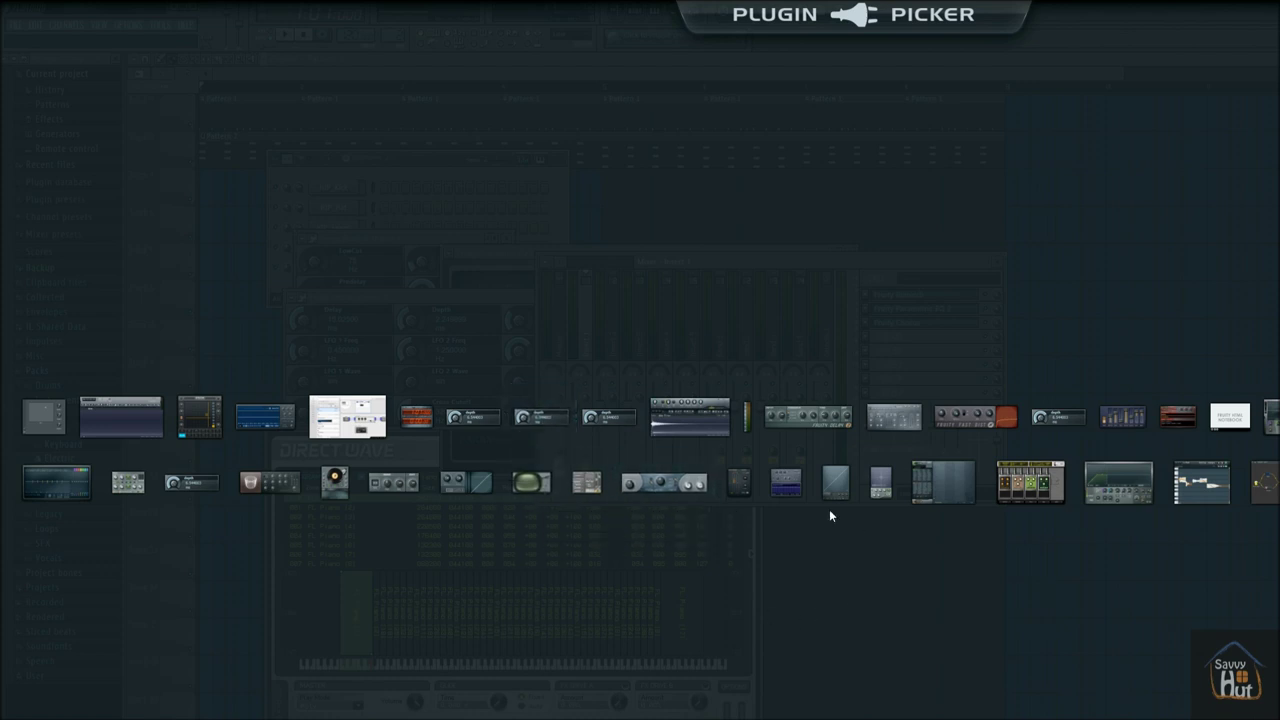
pyautogui.click(942, 486)
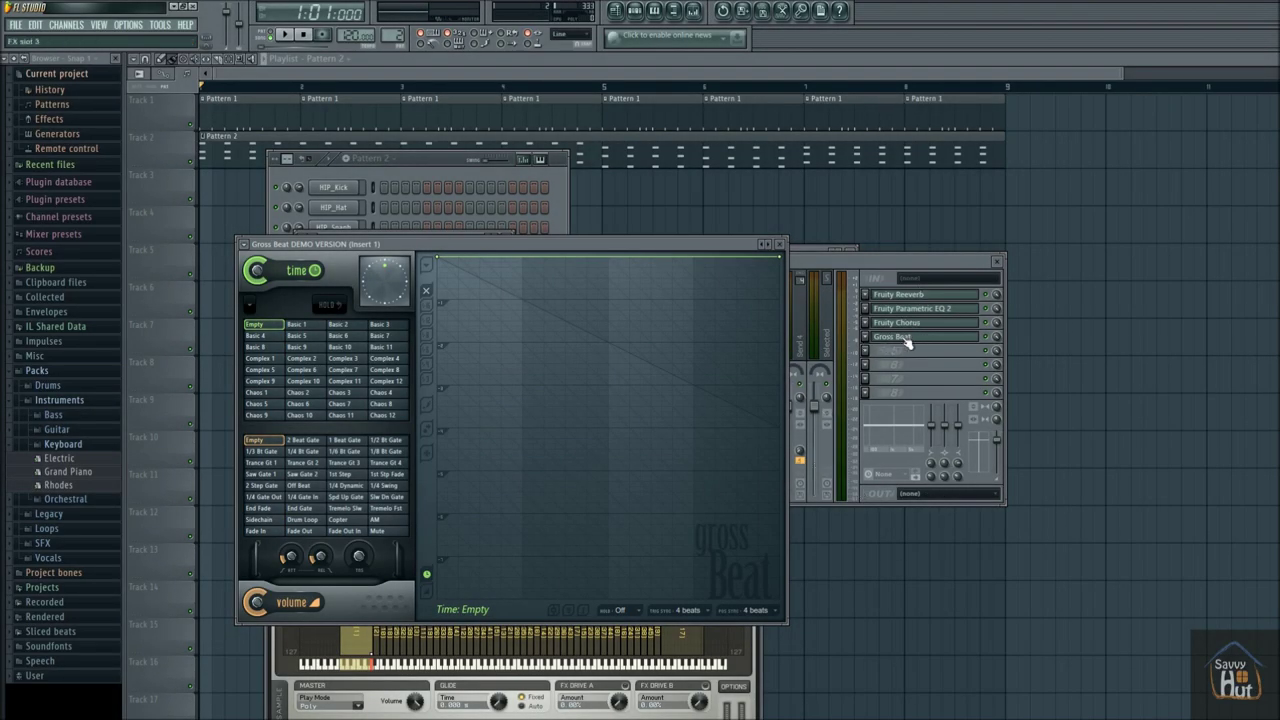
# Compare the Empty and Basic 8 time presets in Insert 1's Gross Beat, apply Basic 8 during playback and stop the song
pyautogui.click(256, 347)
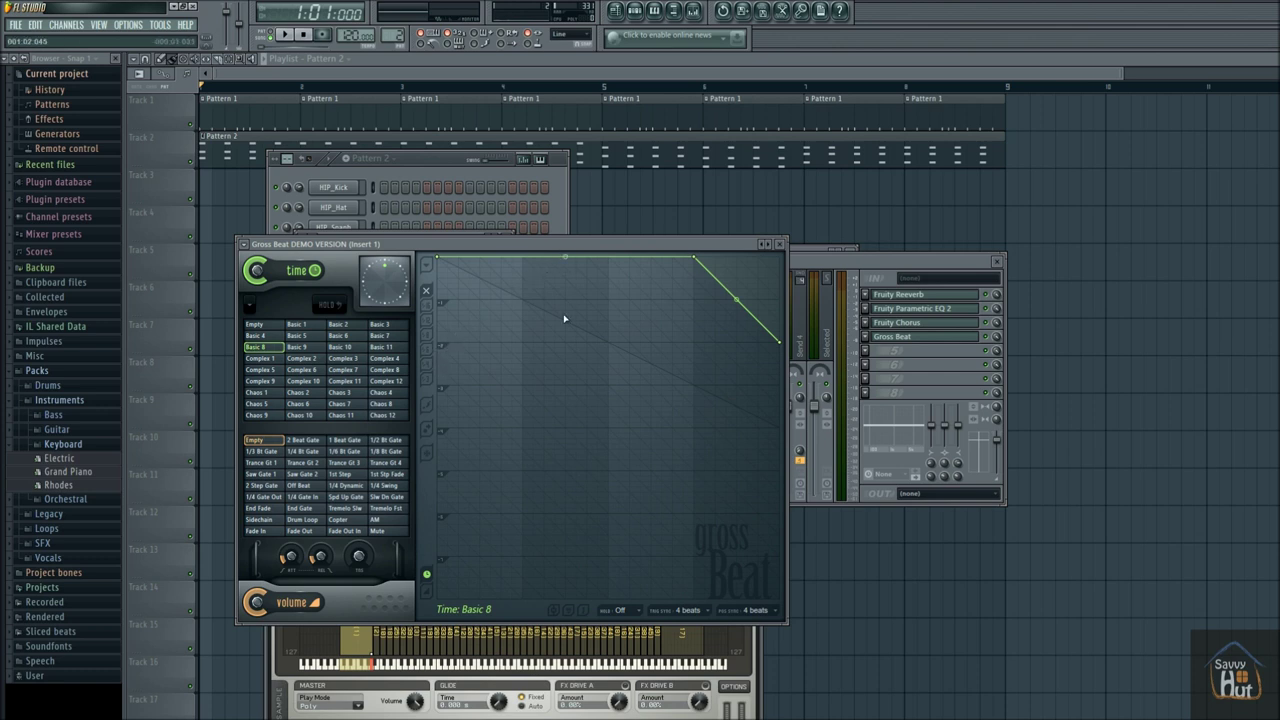
pyautogui.click(256, 325)
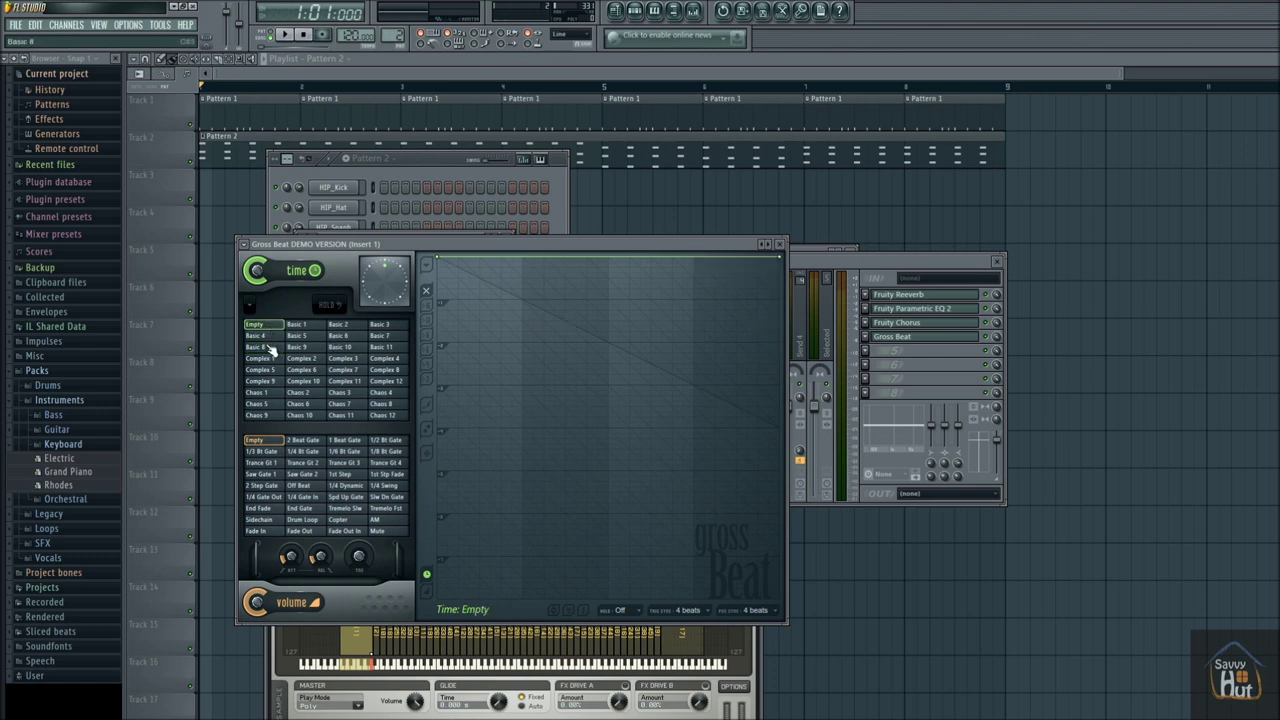
pyautogui.click(289, 36)
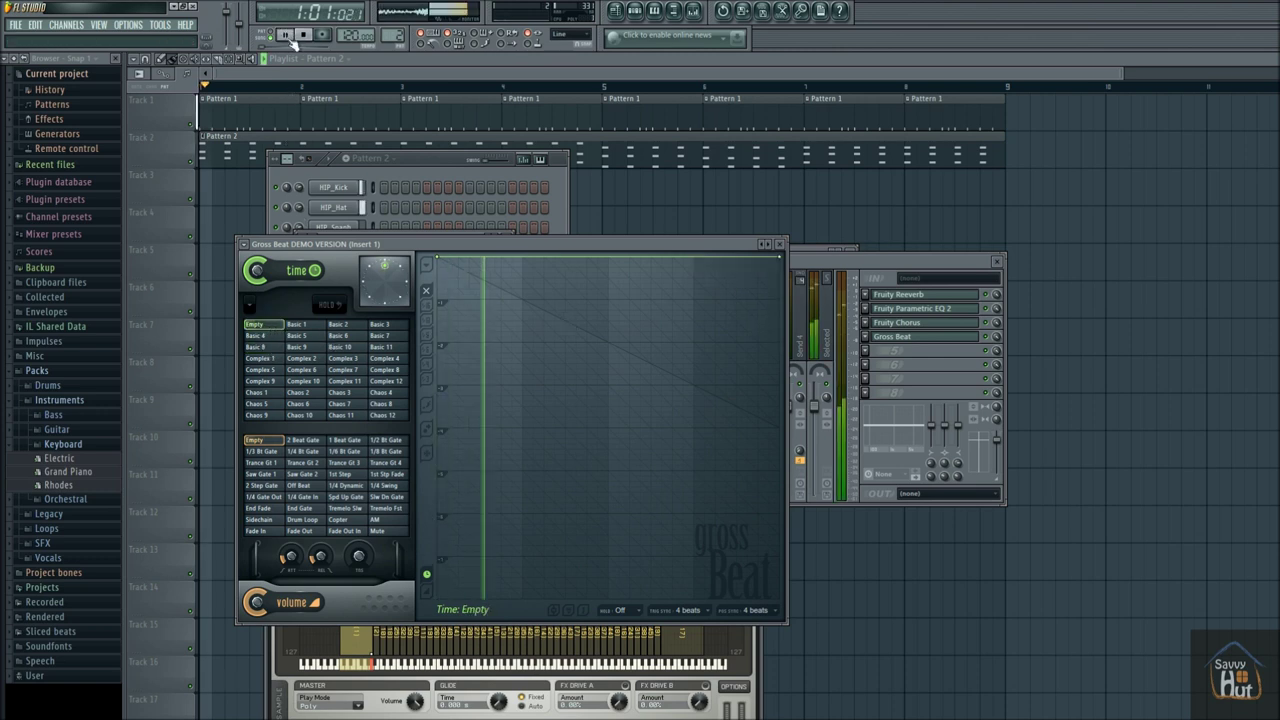
pyautogui.click(270, 349)
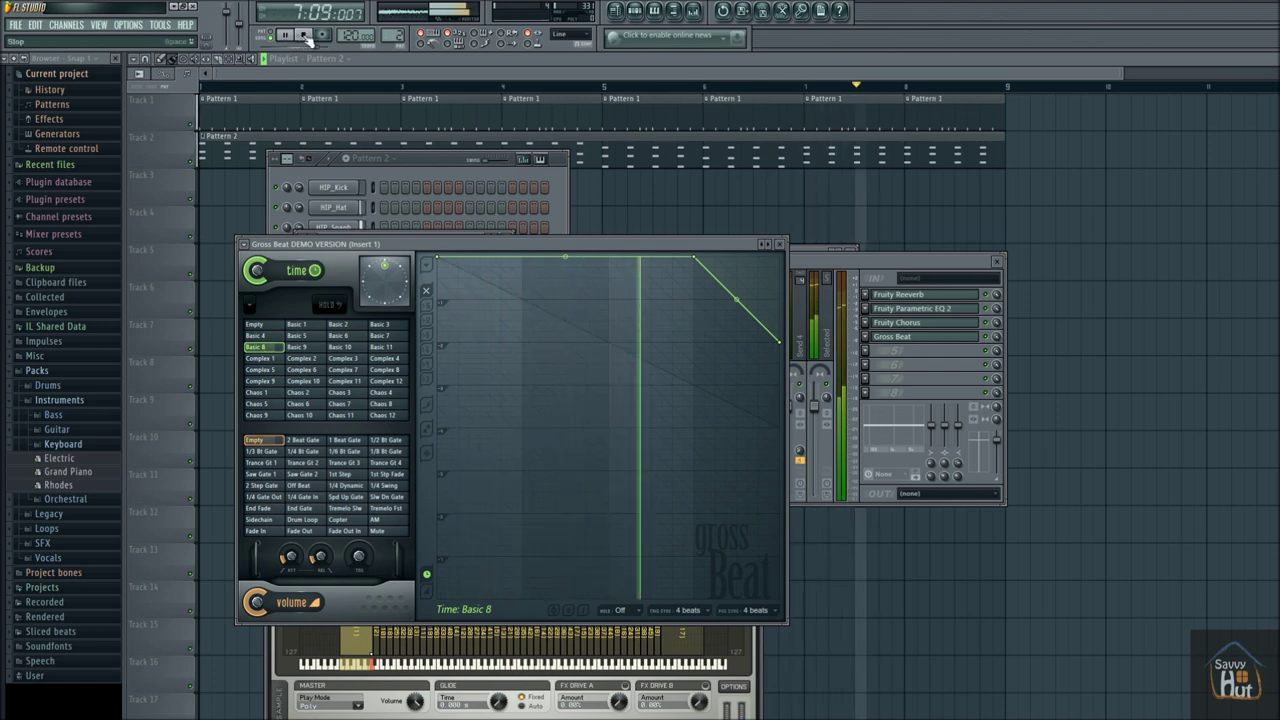
pyautogui.press('space')
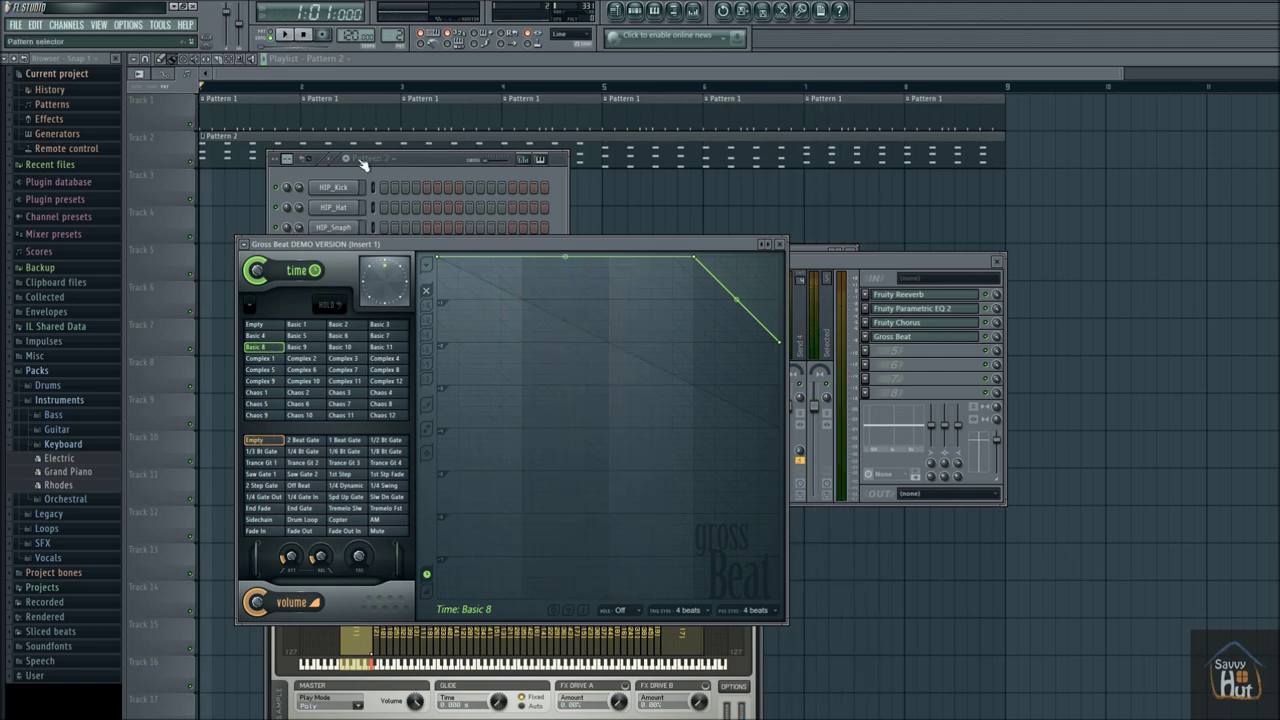
# Add a second Grand Piano channel to the step sequencer and rearrange the sequencer and DirectWave windows
pyautogui.click(405, 159)
pyautogui.moveTo(419, 158); pyautogui.dragTo(613, 366)
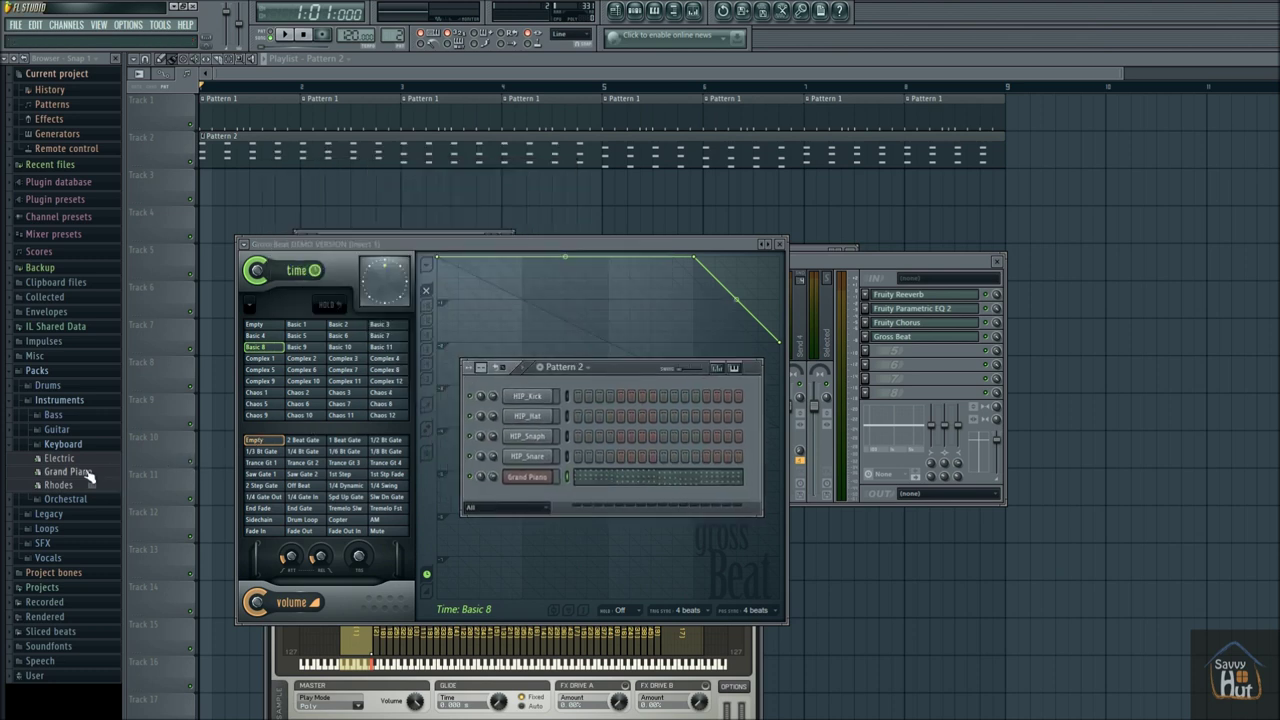
pyautogui.moveTo(60, 478); pyautogui.dragTo(521, 506)
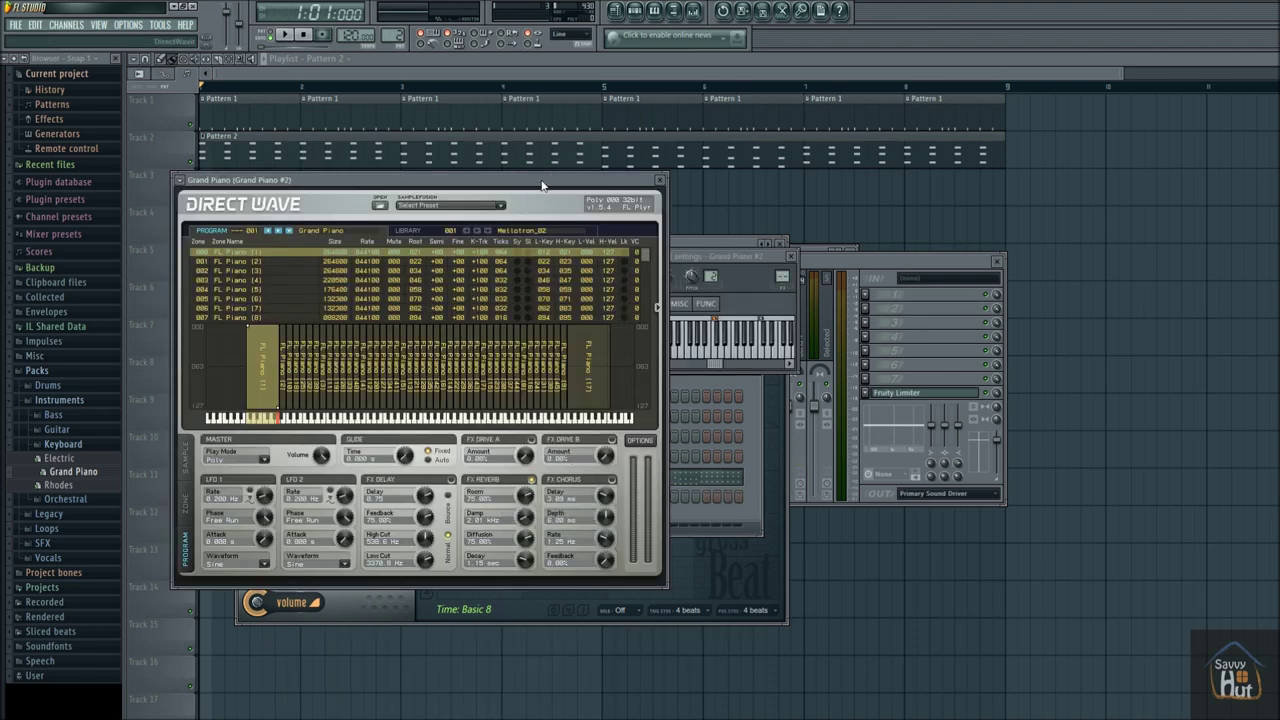
pyautogui.moveTo(543, 182); pyautogui.dragTo(583, 538)
pyautogui.moveTo(601, 372); pyautogui.dragTo(488, 155)
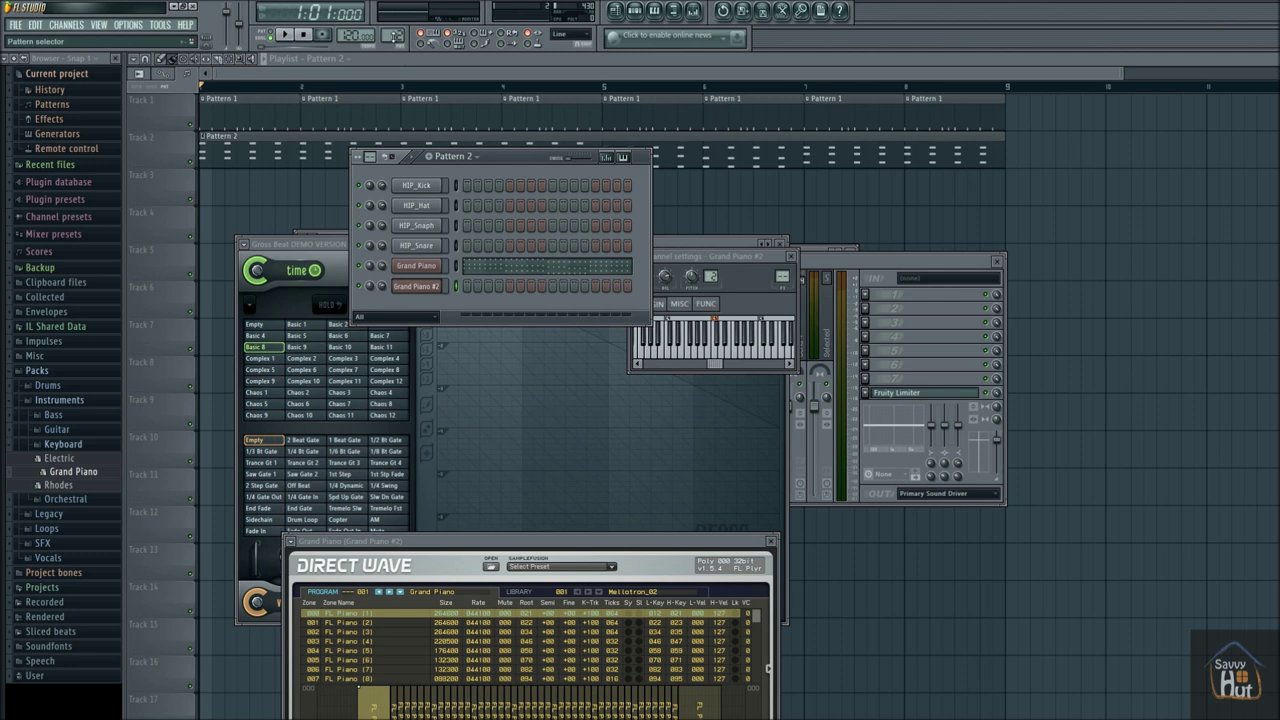
# Switch to Pattern 3 and route the Grand Piano #2 channel to mixer track Insert 2
pyautogui.scroll(-1, 452, 156)
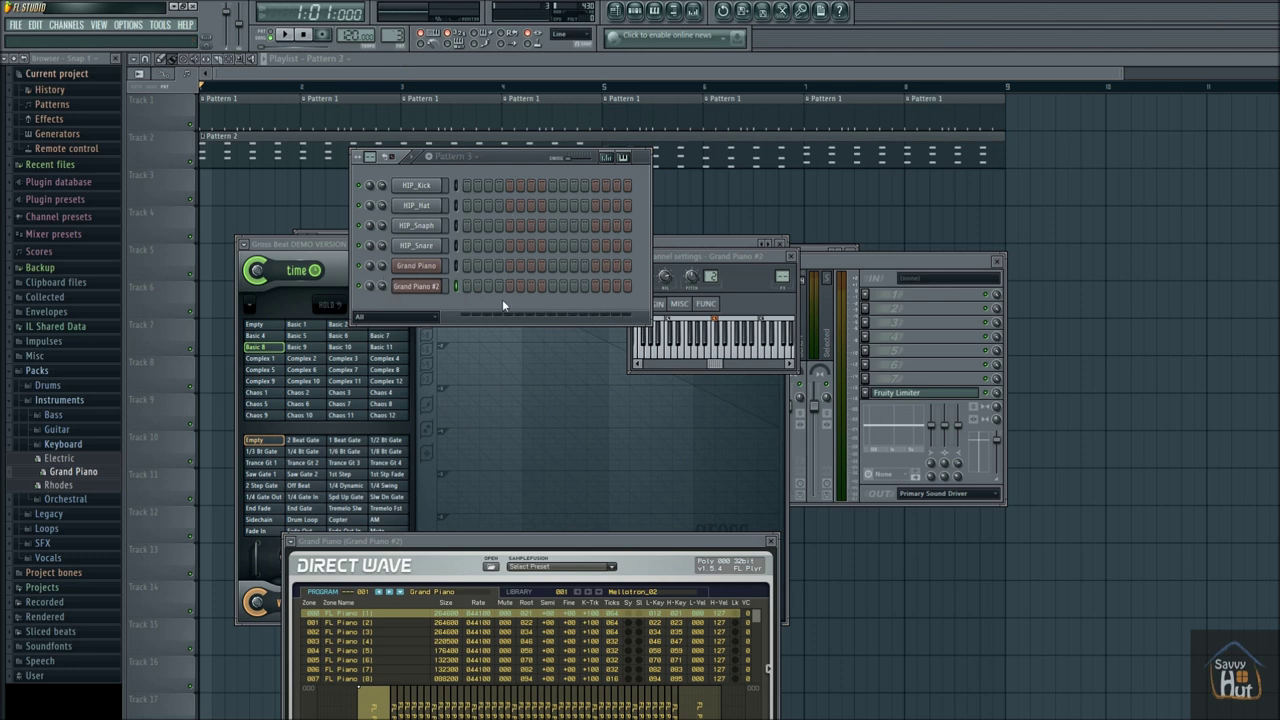
pyautogui.click(424, 288)
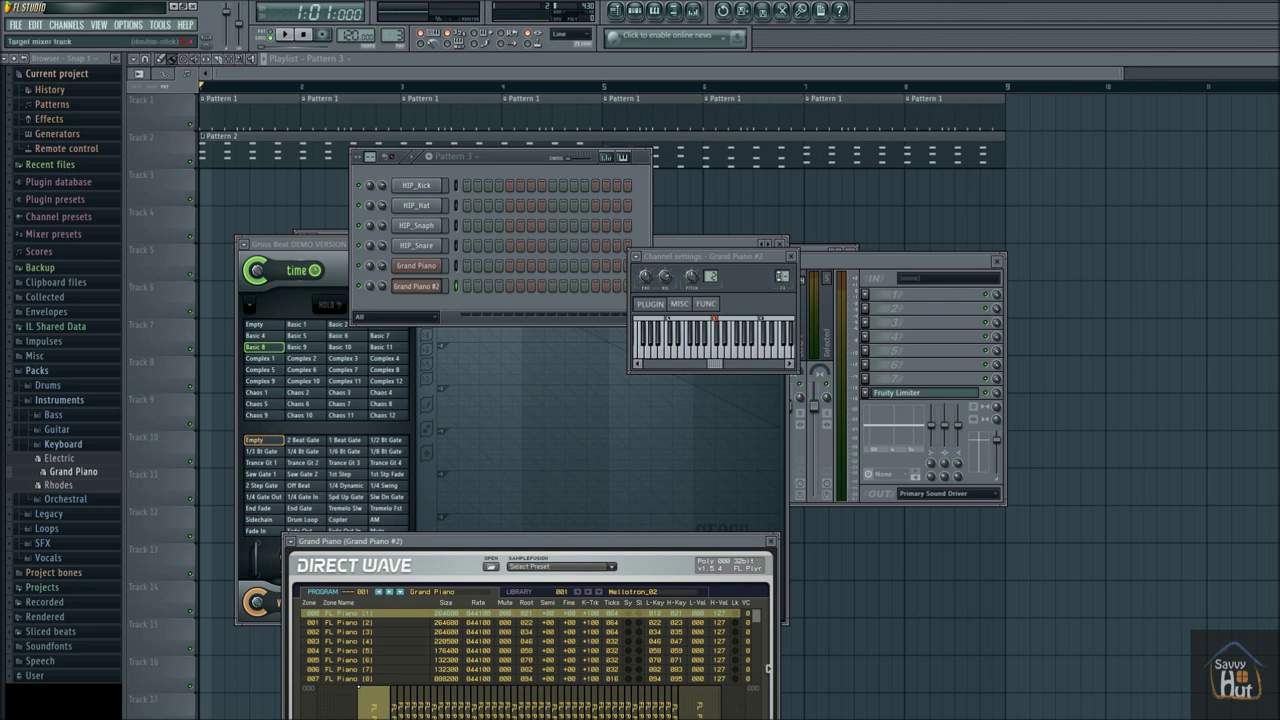
pyautogui.scroll(2, 782, 276)
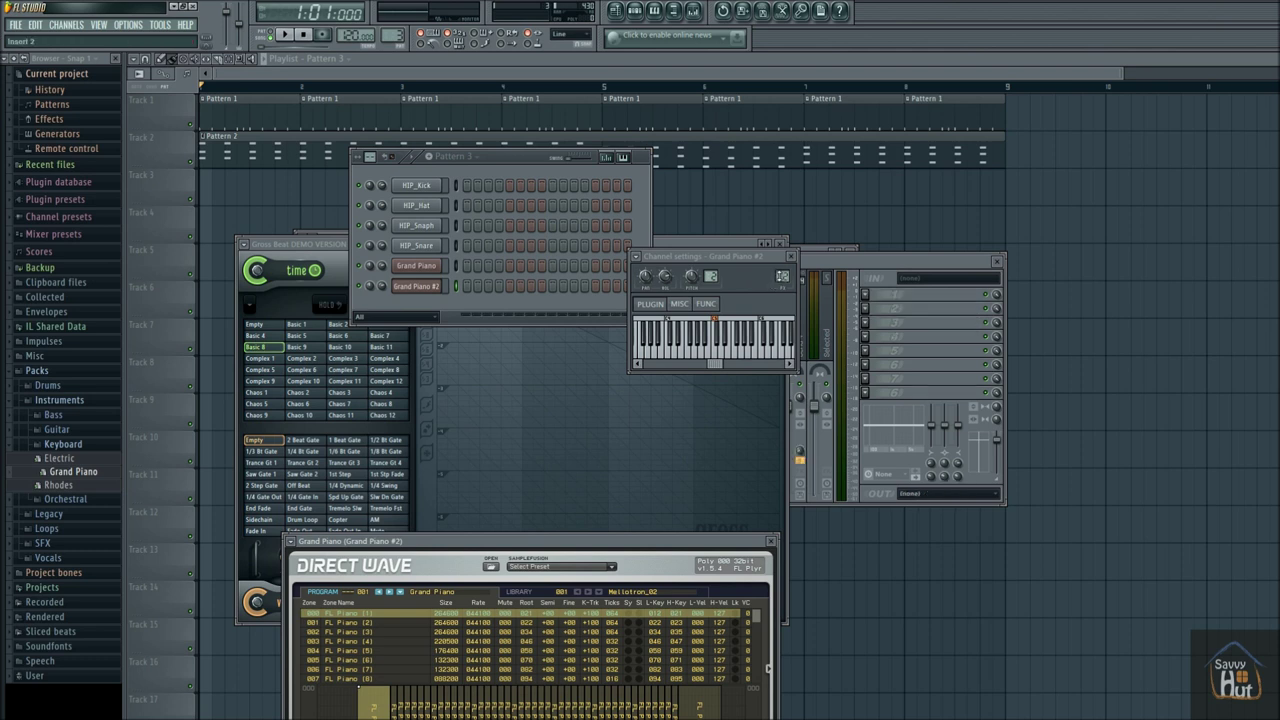
pyautogui.scroll(-1, 783, 278)
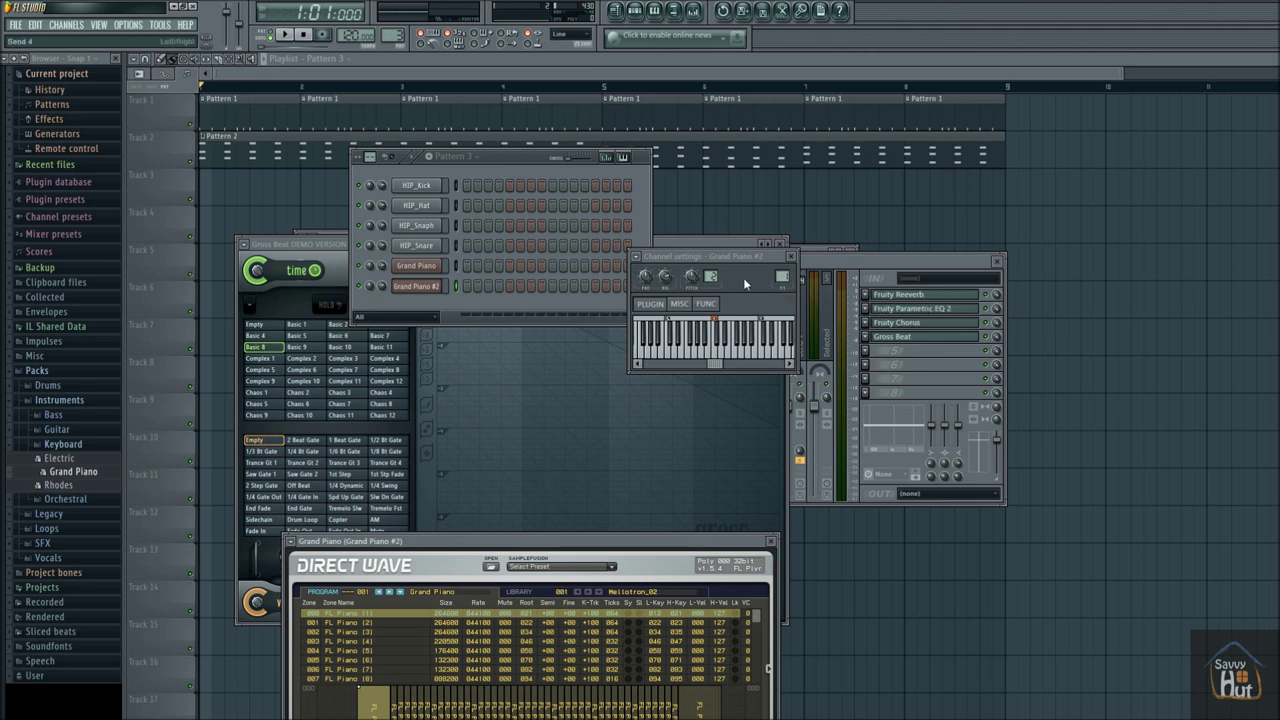
pyautogui.moveTo(782, 279); pyautogui.dragTo(782, 275)
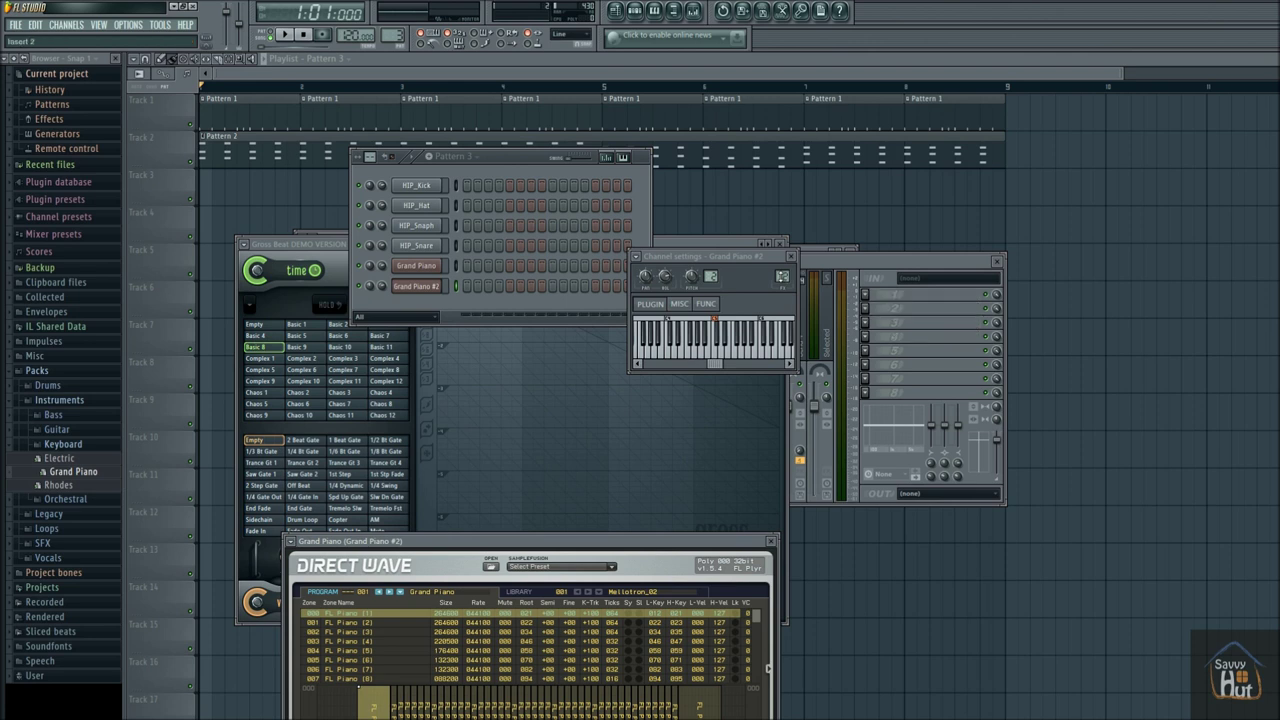
# Add Gross Beat to Insert 2's first effect slot through the Plugin Picker
pyautogui.click(900, 295)
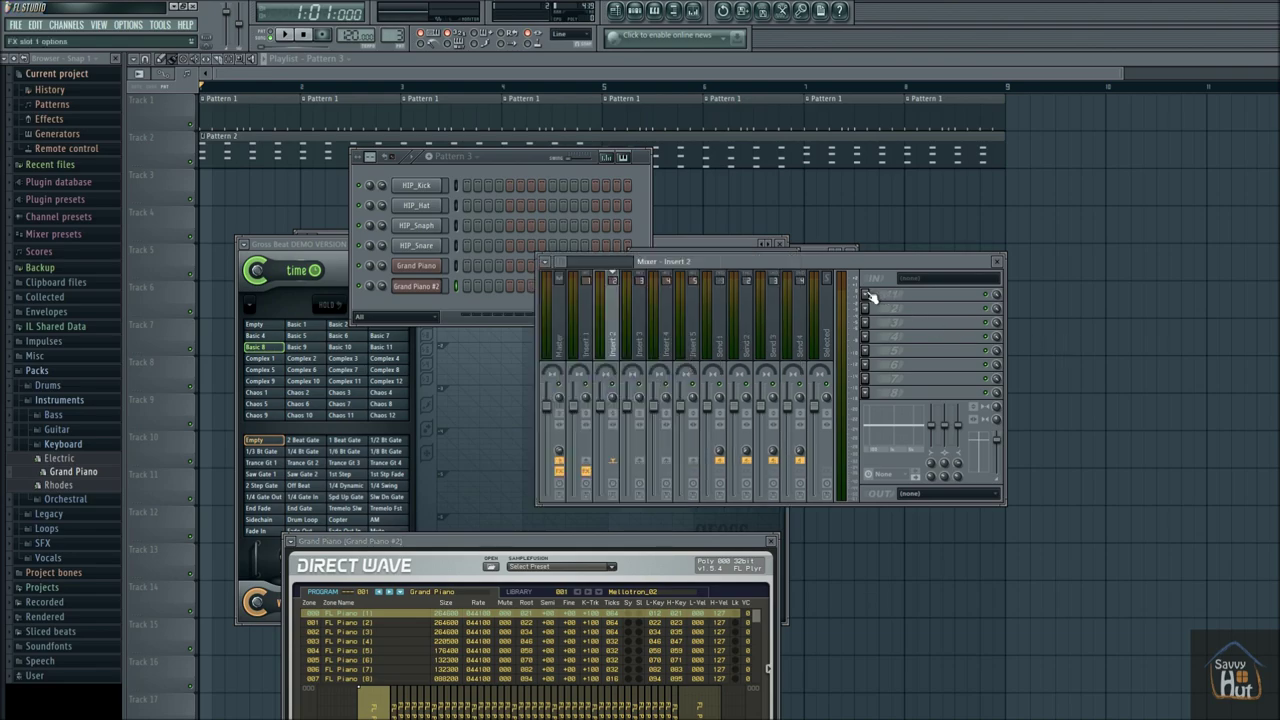
pyautogui.press('F8')
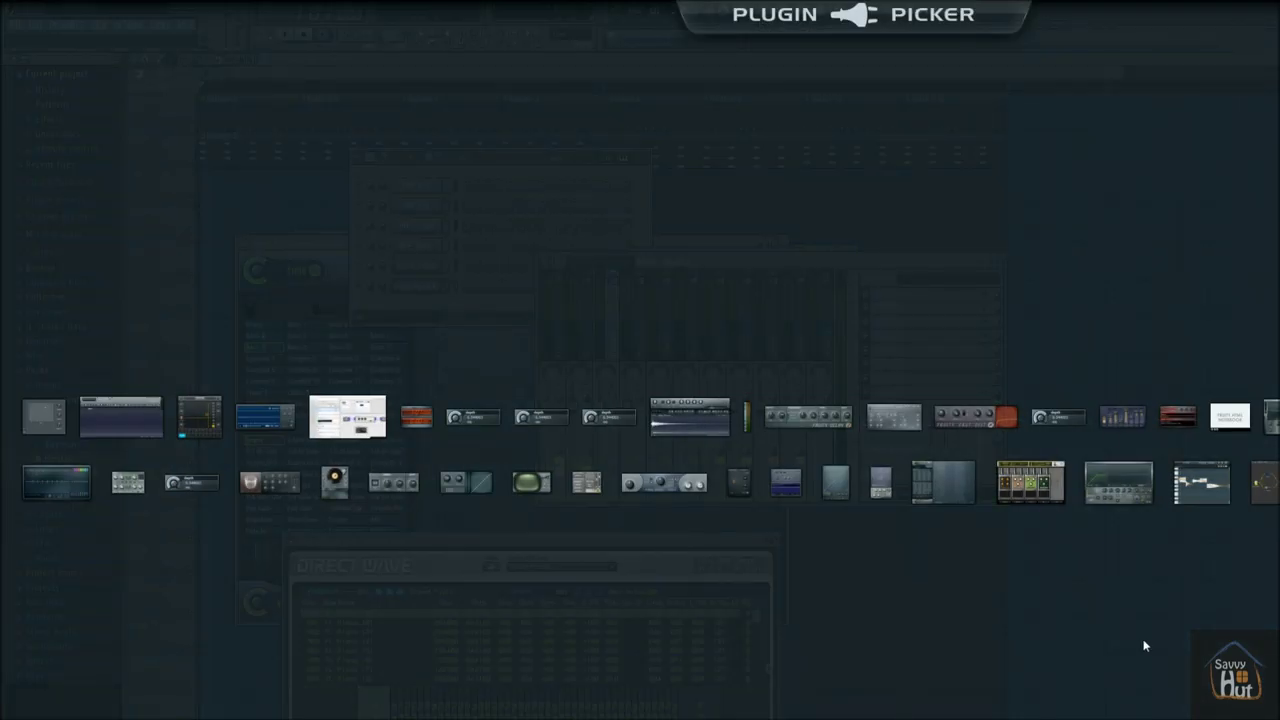
pyautogui.click(941, 479)
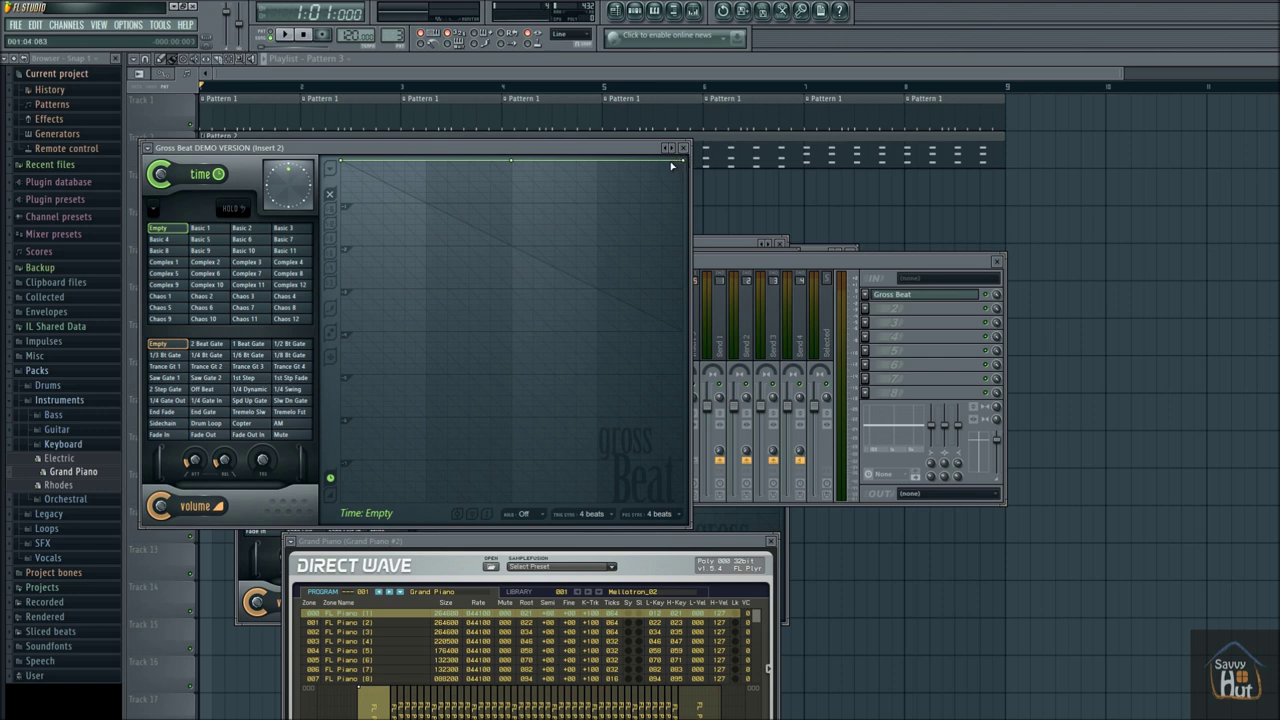
# Lower the last point of Gross Beat's time envelope on Insert 2, set it to Single curve and bend the segment downward
pyautogui.moveTo(686, 162); pyautogui.dragTo(686, 205)
pyautogui.rightClick(685, 204)
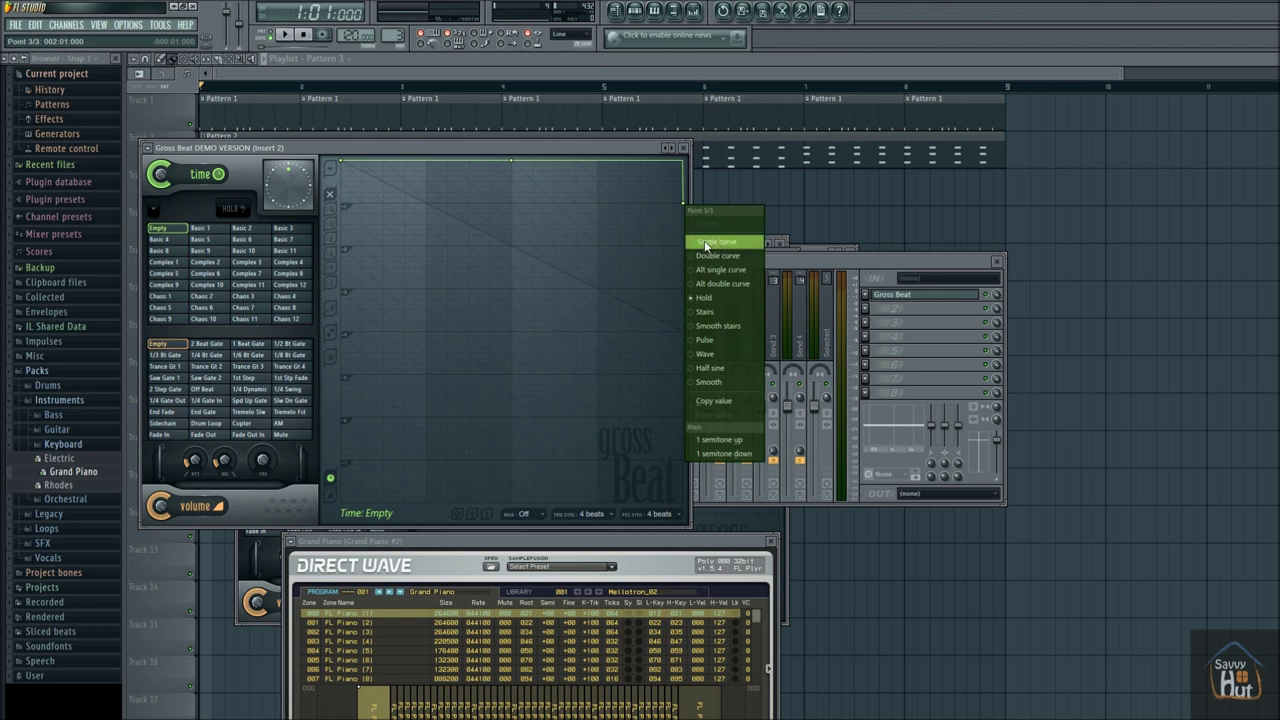
pyautogui.click(716, 241)
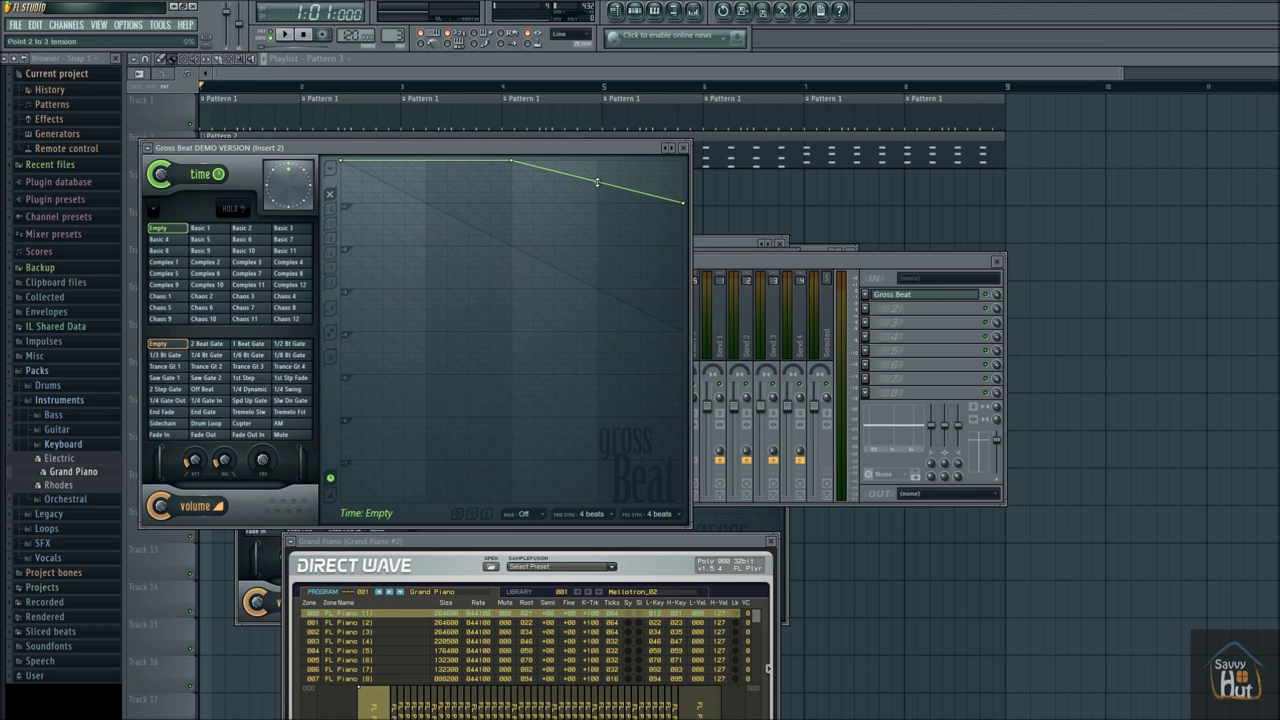
pyautogui.moveTo(597, 182); pyautogui.dragTo(597, 196)
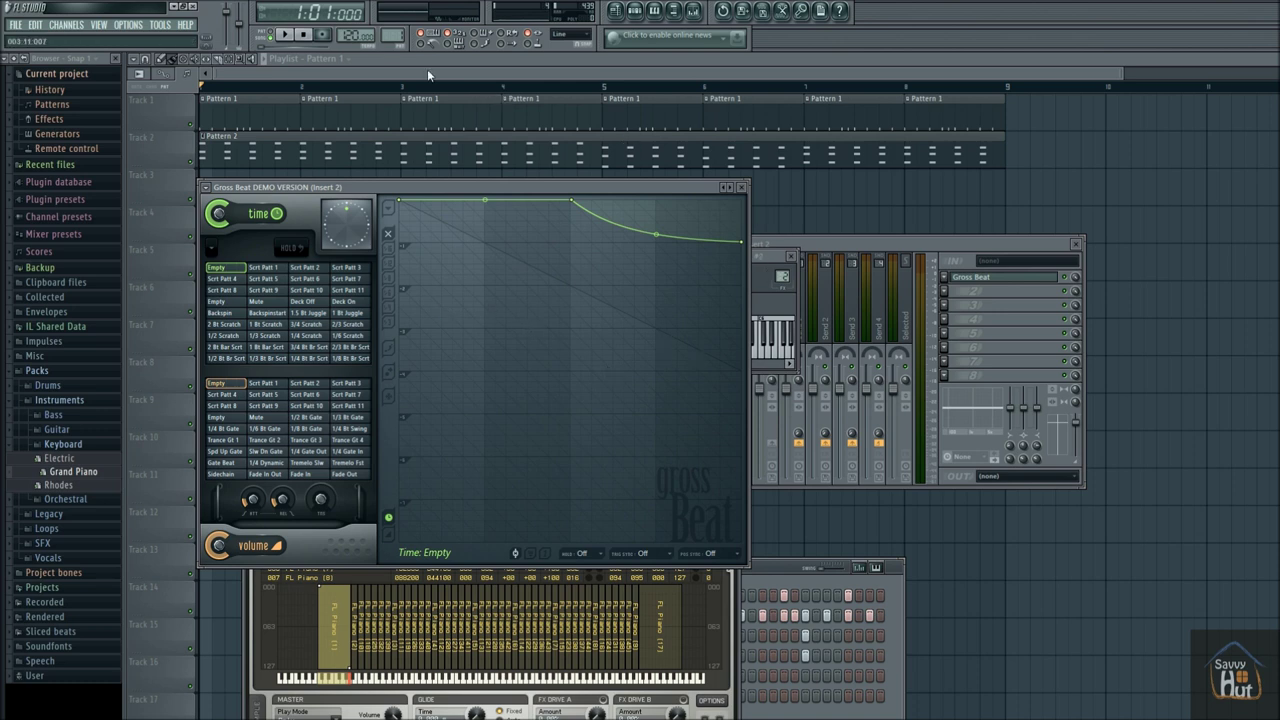
# Show the step sequencer over the Gross Beat window and open the HIP_Kick channel settings beside it
pyautogui.click(634, 12)
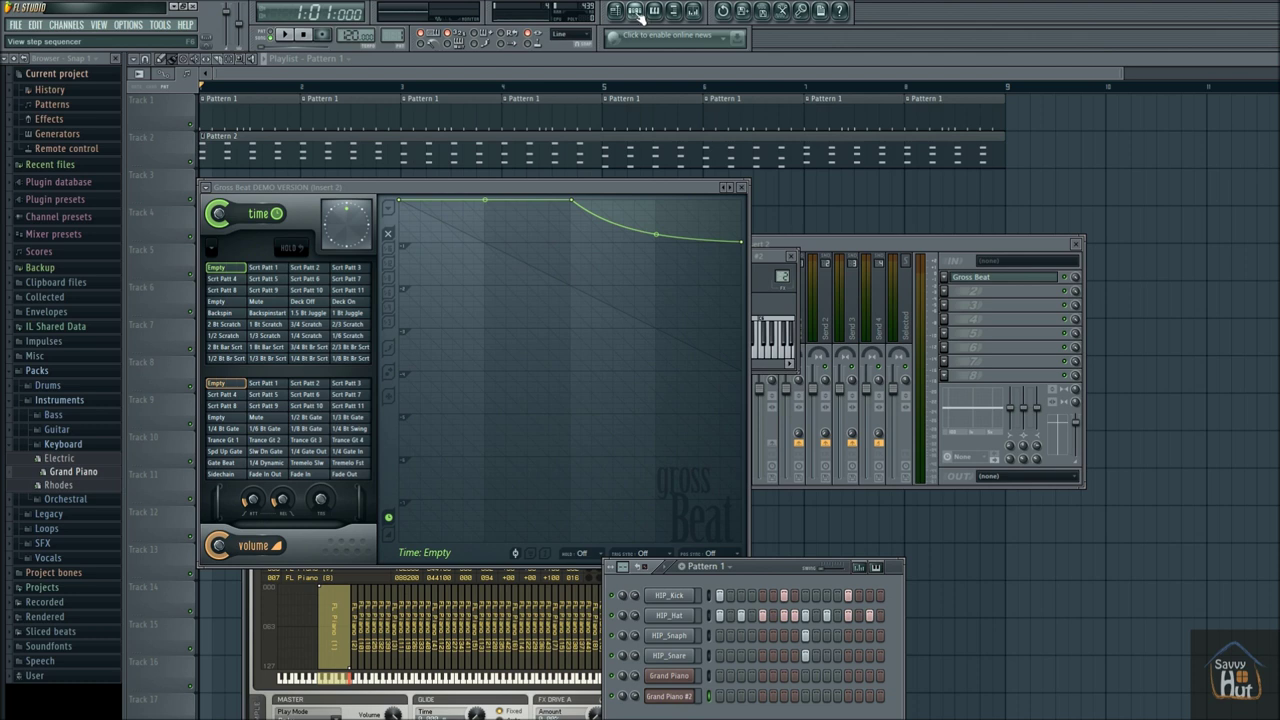
pyautogui.moveTo(759, 566); pyautogui.dragTo(581, 289)
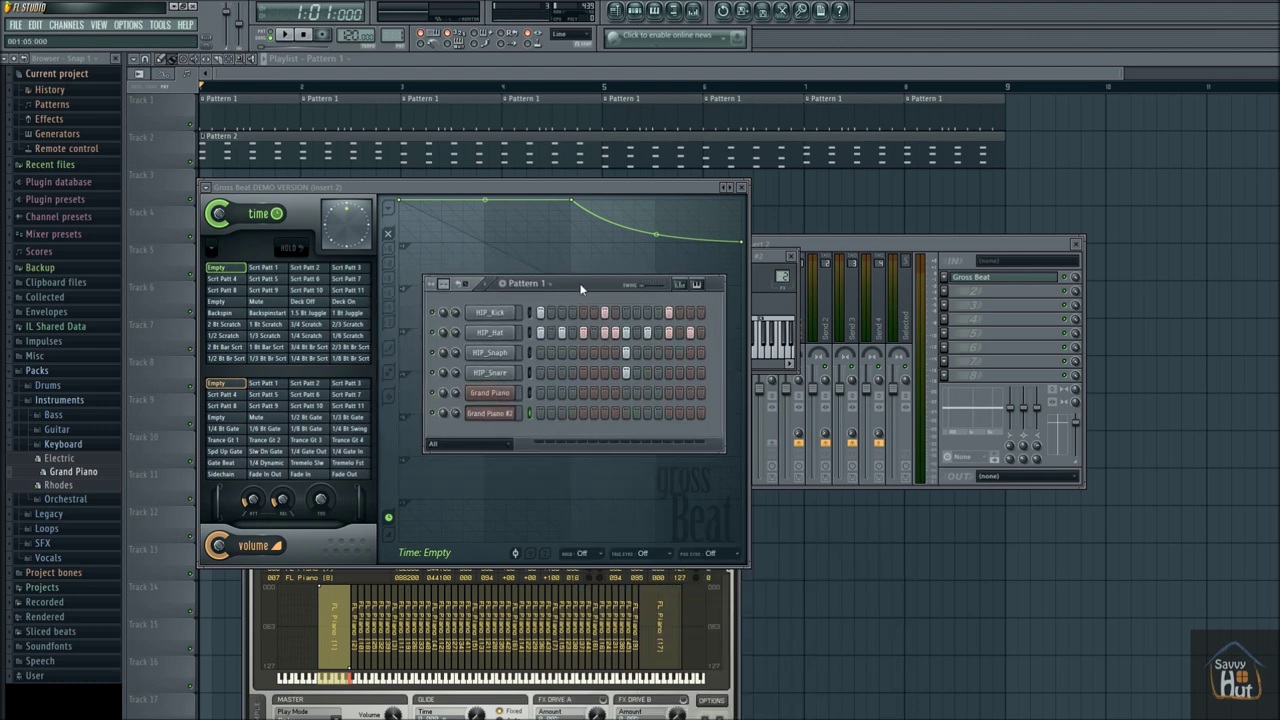
pyautogui.click(500, 314)
pyautogui.moveTo(780, 257); pyautogui.dragTo(880, 253)
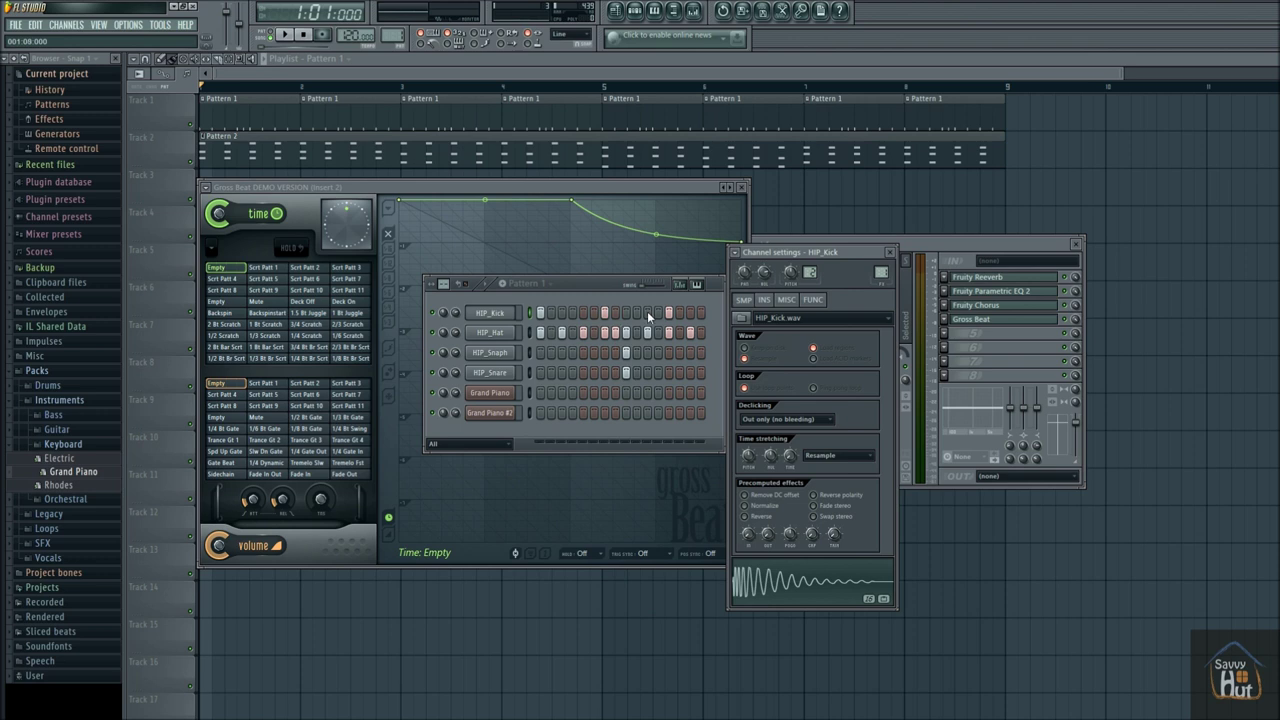
# Route the HIP_Snare, HIP_Snaph, HIP_Hat and HIP_Kick channels to the Master mixer track
pyautogui.click(492, 352)
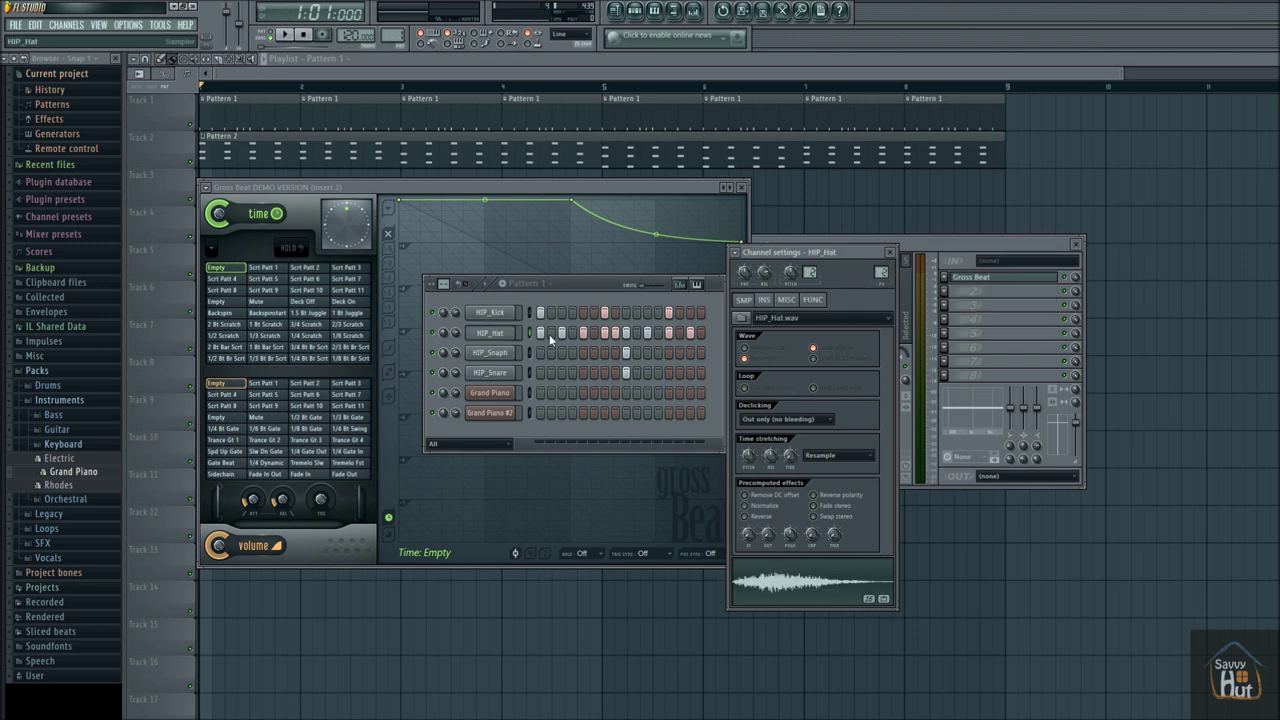
pyautogui.click(499, 375)
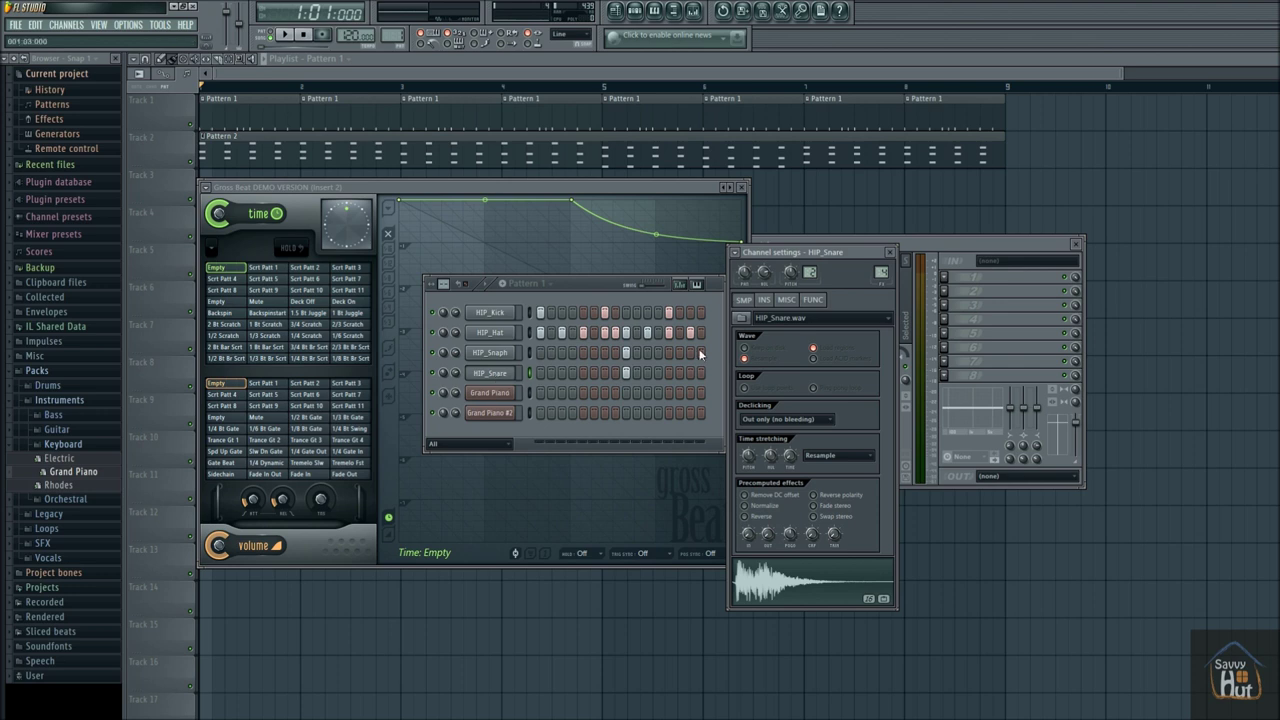
pyautogui.moveTo(881, 272); pyautogui.dragTo(881, 293)
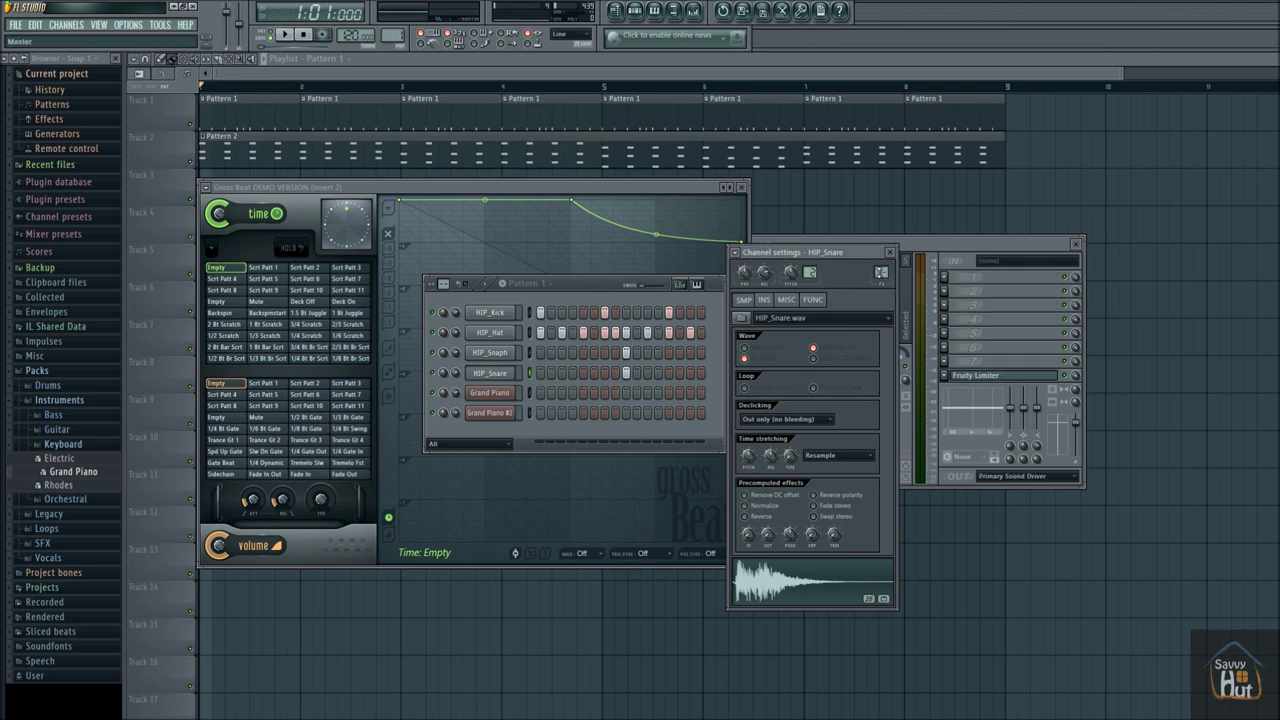
pyautogui.click(494, 355)
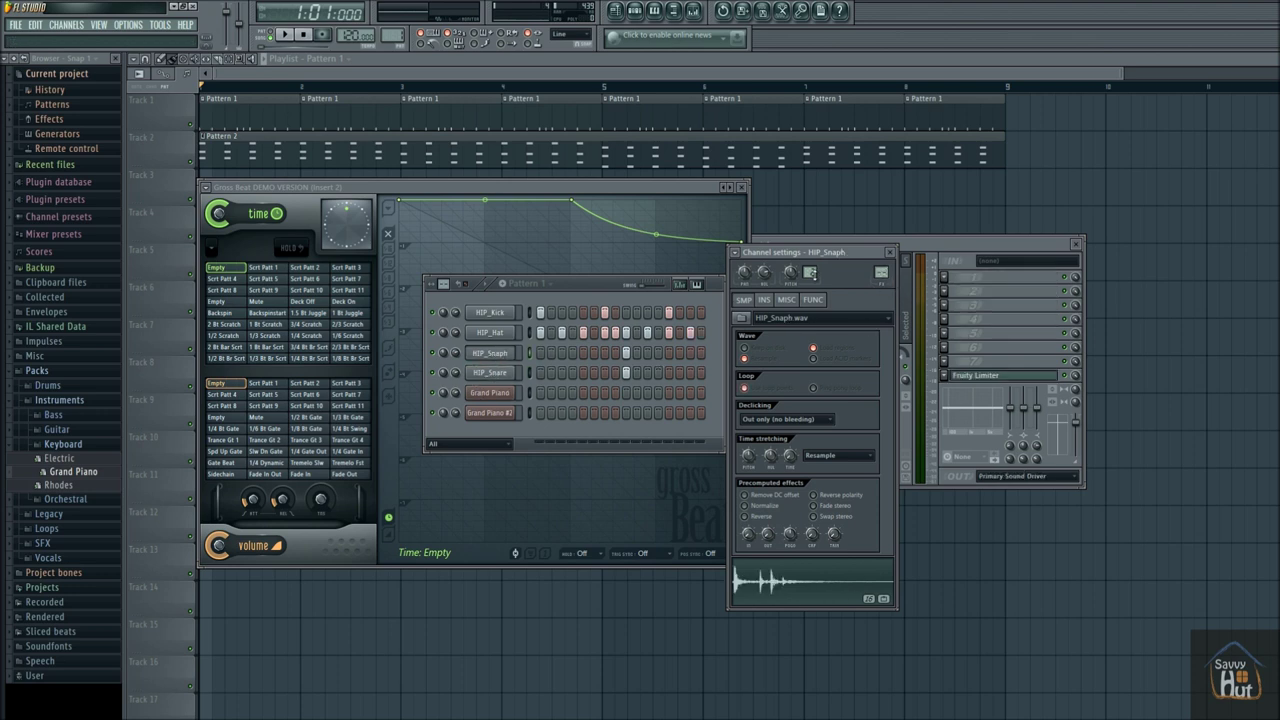
pyautogui.click(487, 335)
pyautogui.moveTo(881, 272); pyautogui.dragTo(881, 287)
pyautogui.click(489, 313)
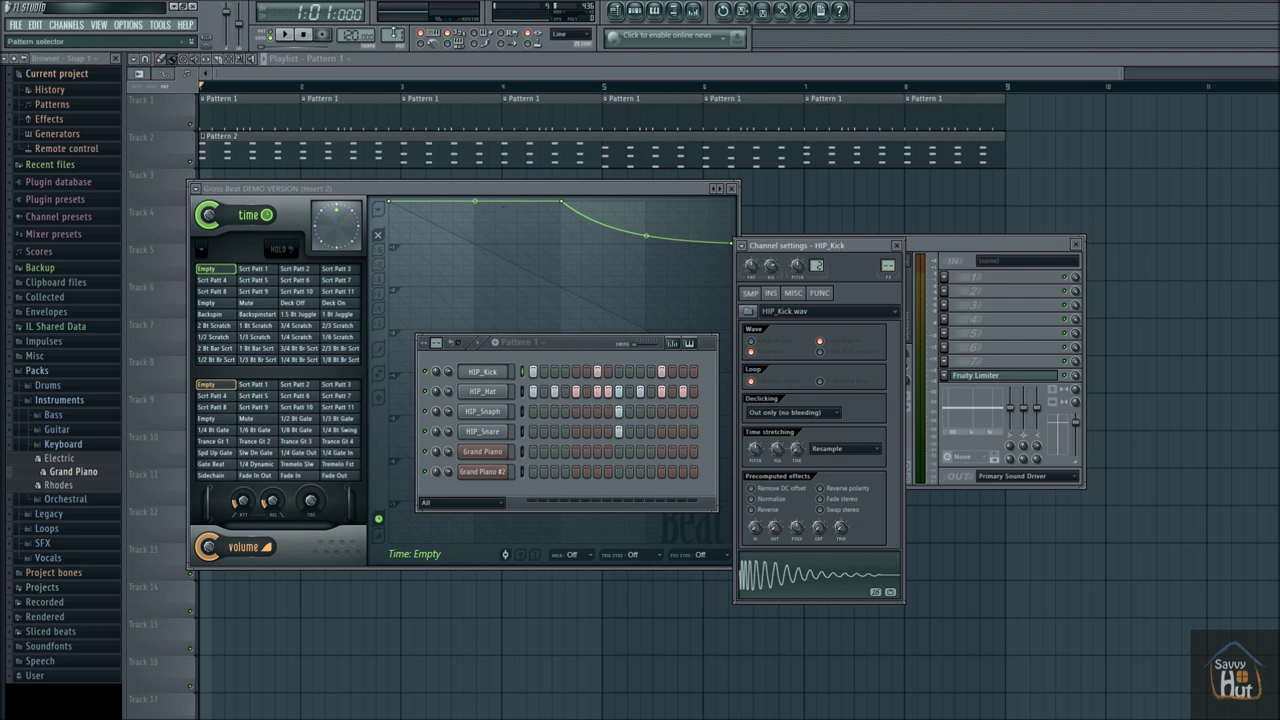
# Switch to Pattern 3 and bring up the Grand Piano #2 channel with its mixer track, Insert 2
pyautogui.scroll(2, 393, 33)
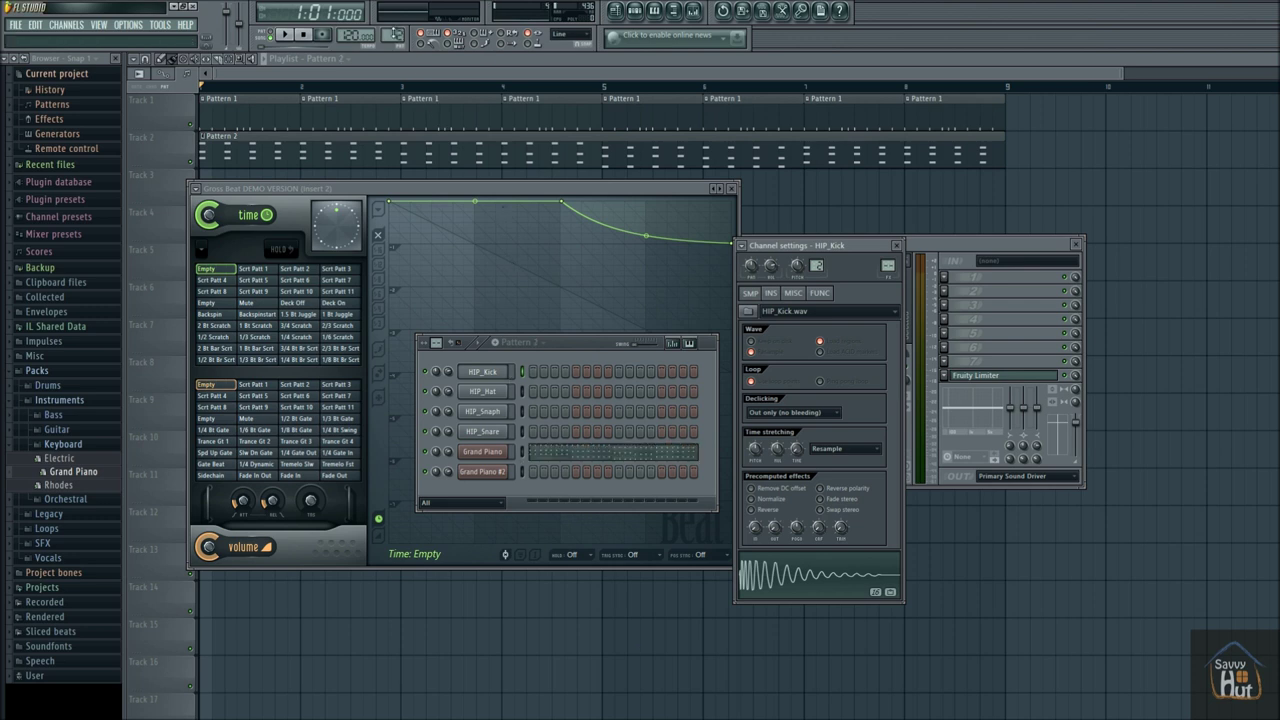
pyautogui.click(488, 475)
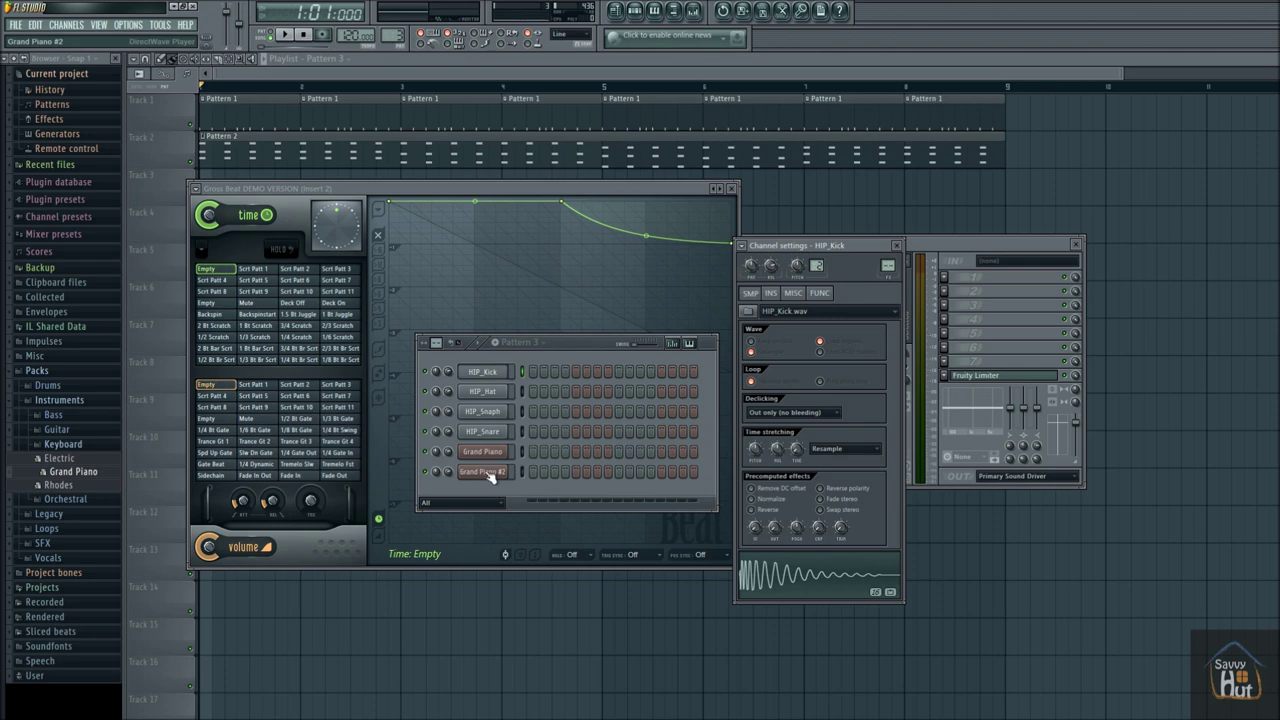
pyautogui.moveTo(503, 450); pyautogui.dragTo(521, 549)
pyautogui.click(482, 471)
pyautogui.click(482, 471)
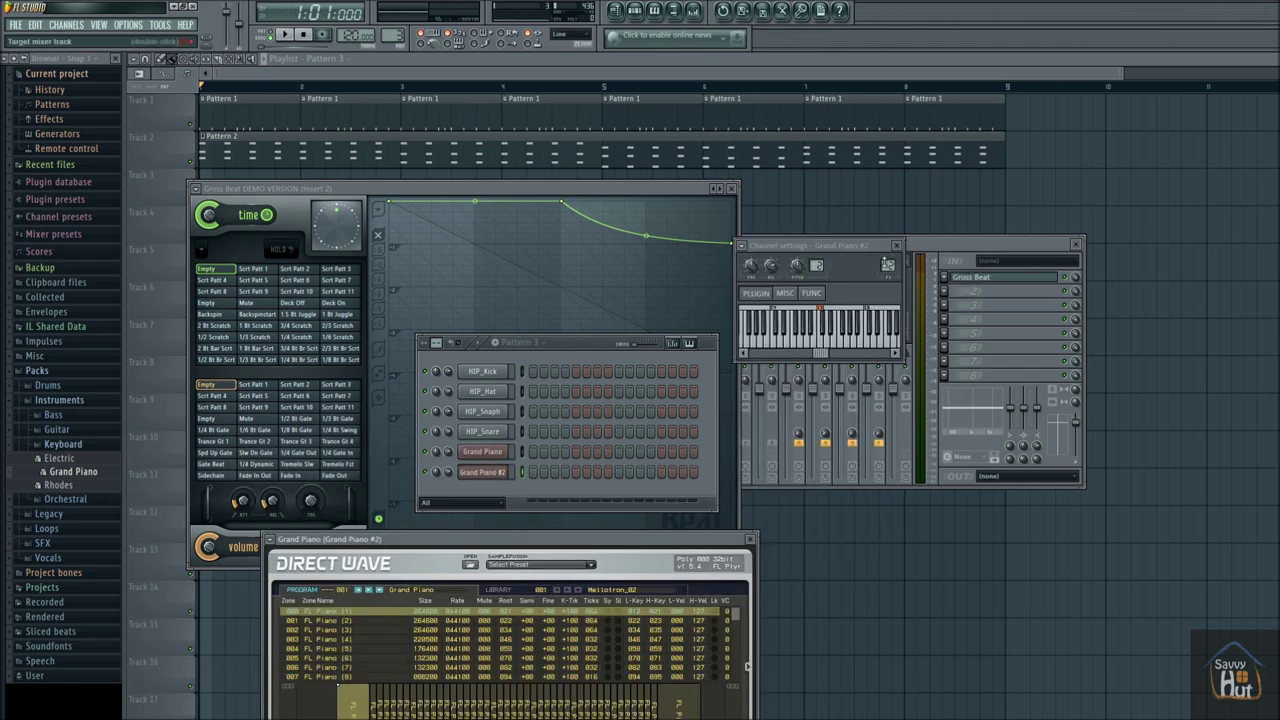
pyautogui.click(888, 270)
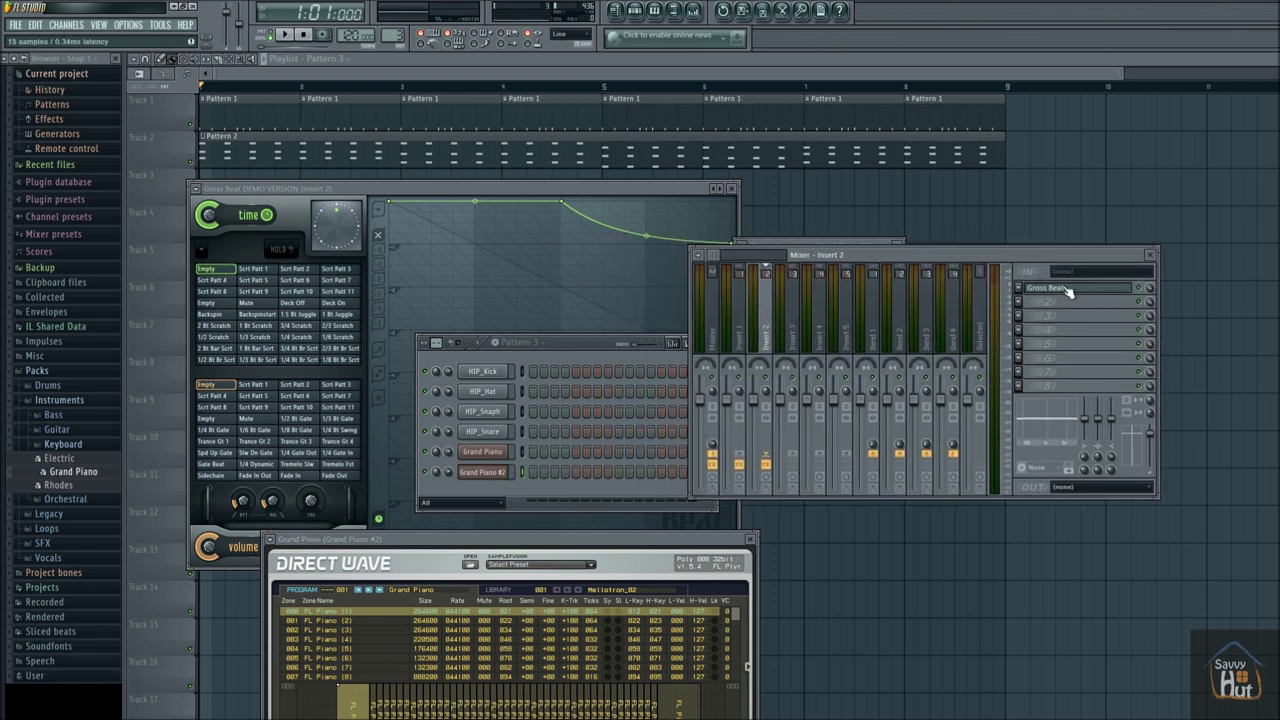
# Open the piano roll for the Grand Piano #2 channel and adjust its timeline zoom
pyautogui.rightClick(487, 475)
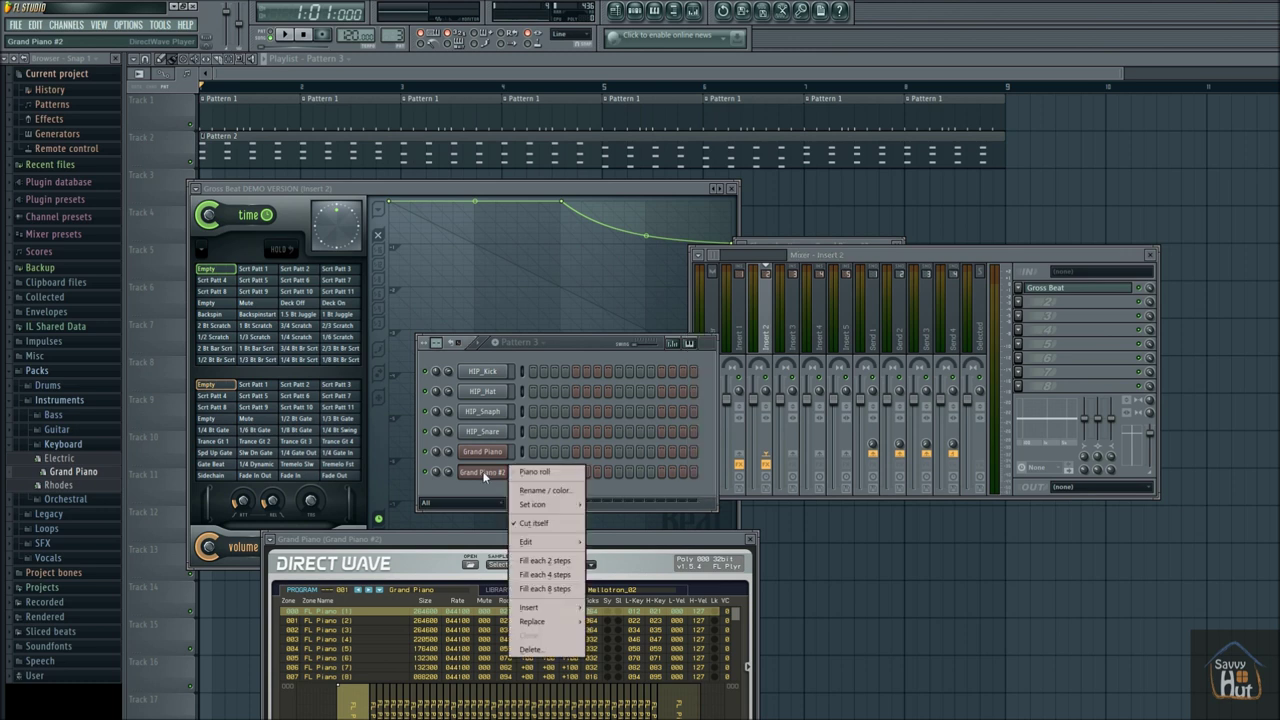
pyautogui.click(540, 472)
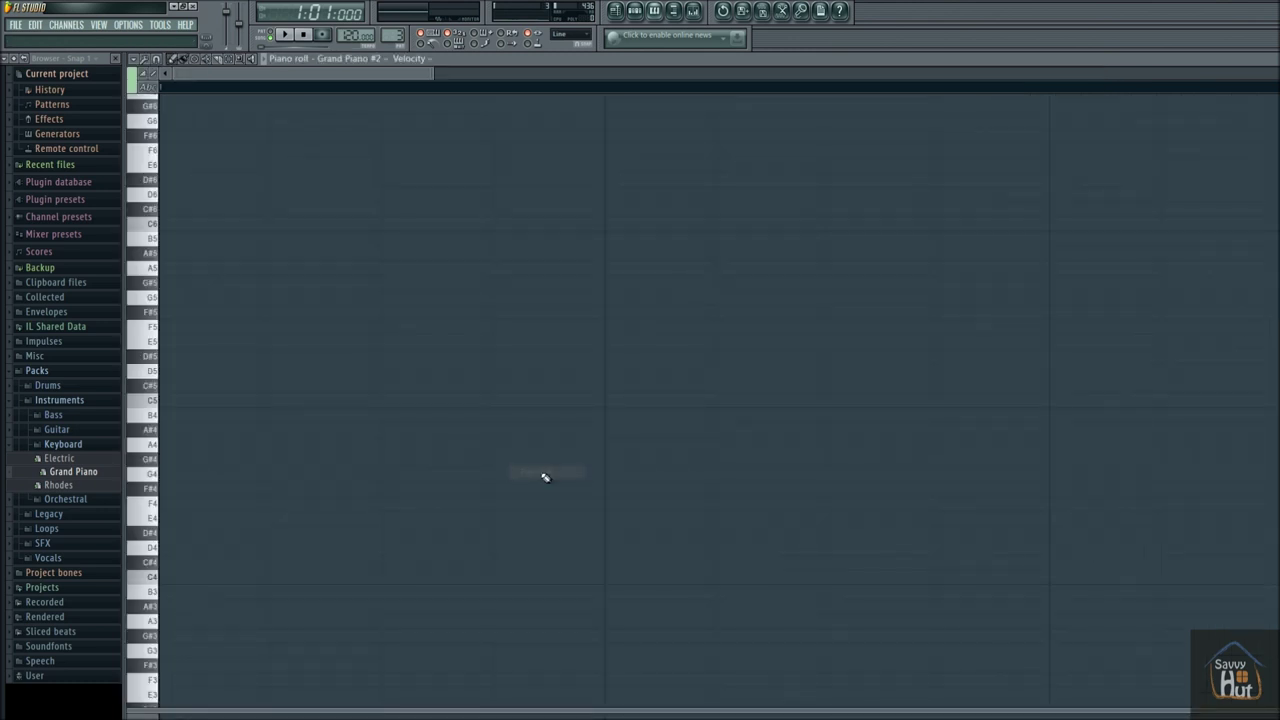
pyautogui.scroll(2, 352, 260)
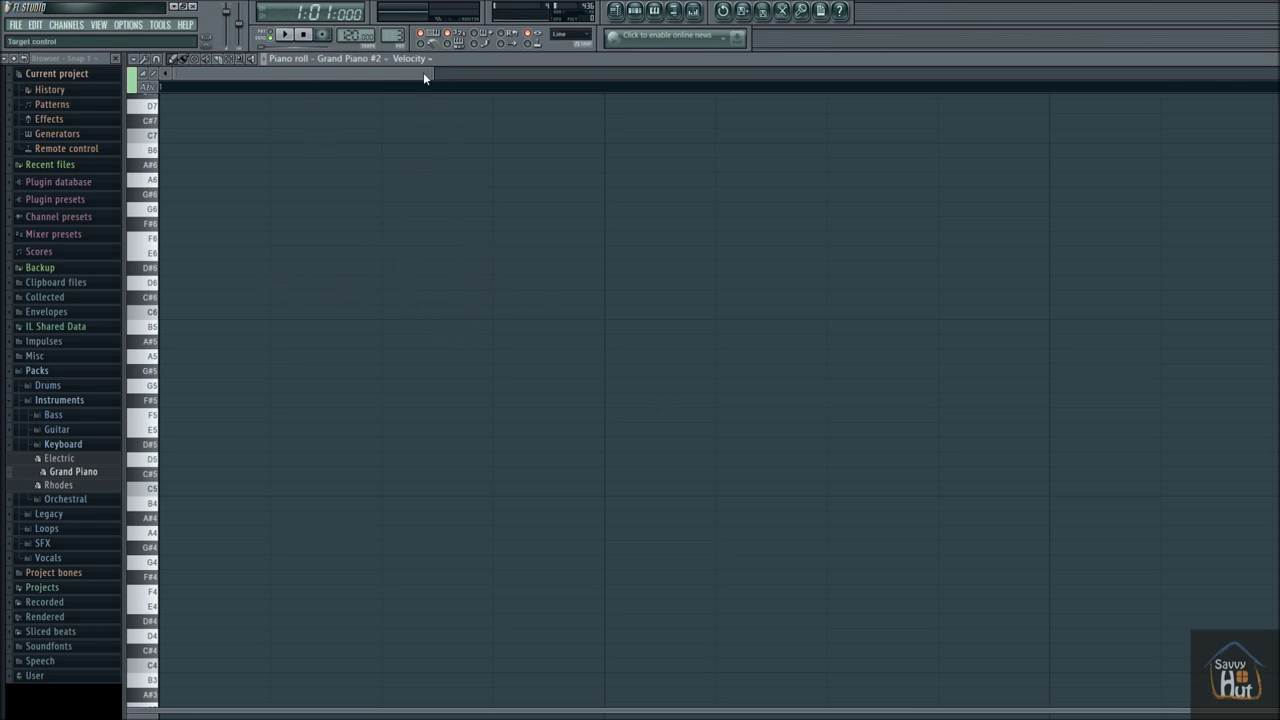
pyautogui.moveTo(430, 74); pyautogui.dragTo(1229, 54)
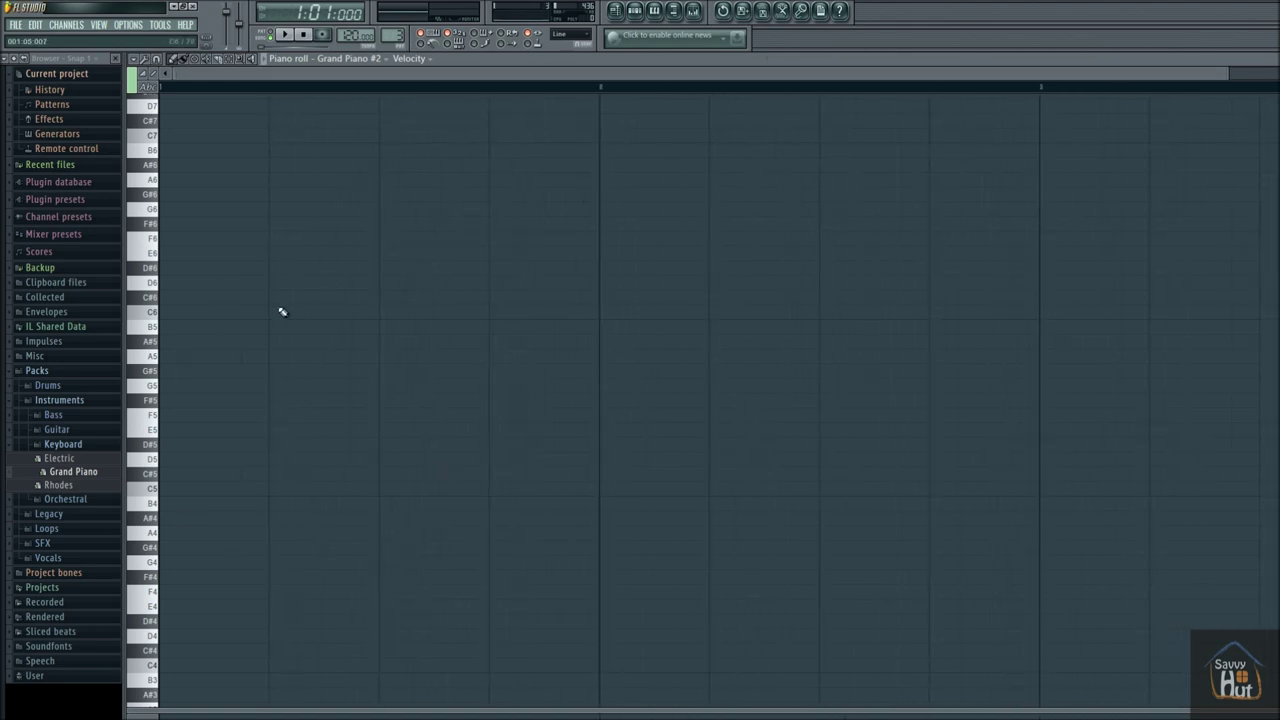
# Draw two E7 notes in the Grand Piano #2 piano roll, filling the second halves of bars 1 and 2
pyautogui.scroll(3, 300, 383)
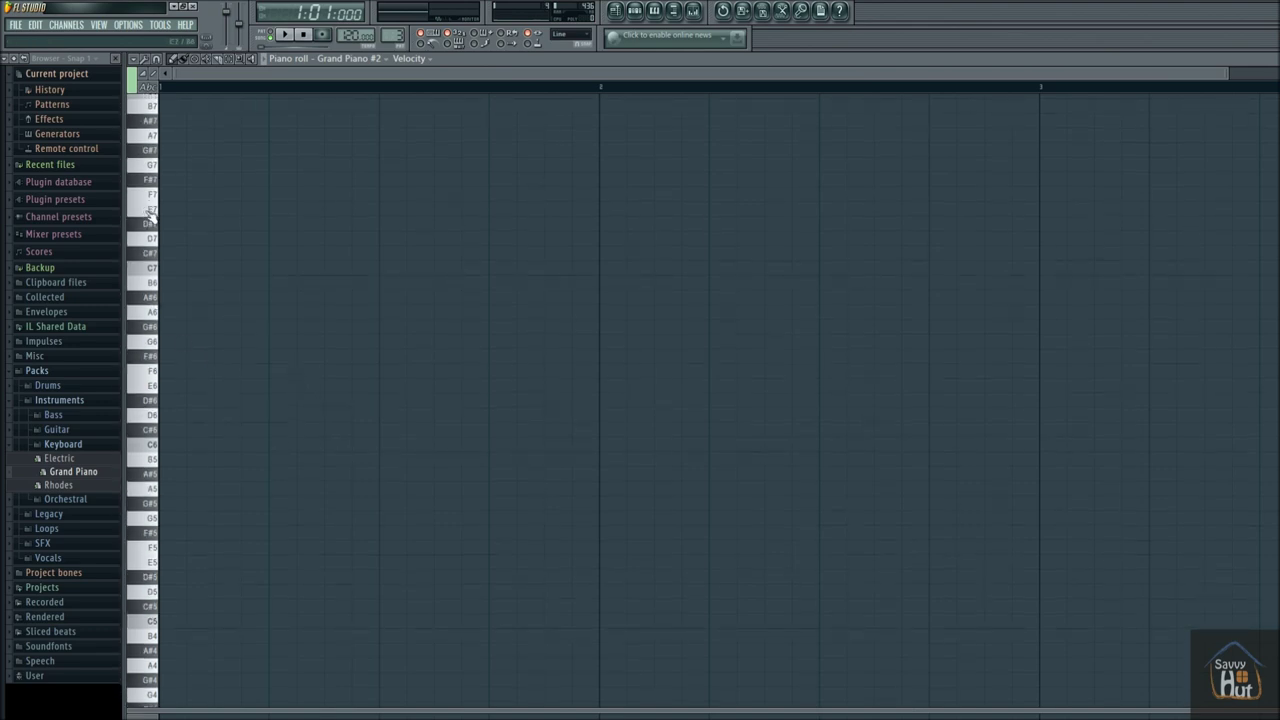
pyautogui.click(149, 213)
pyautogui.scroll(1, 513, 197)
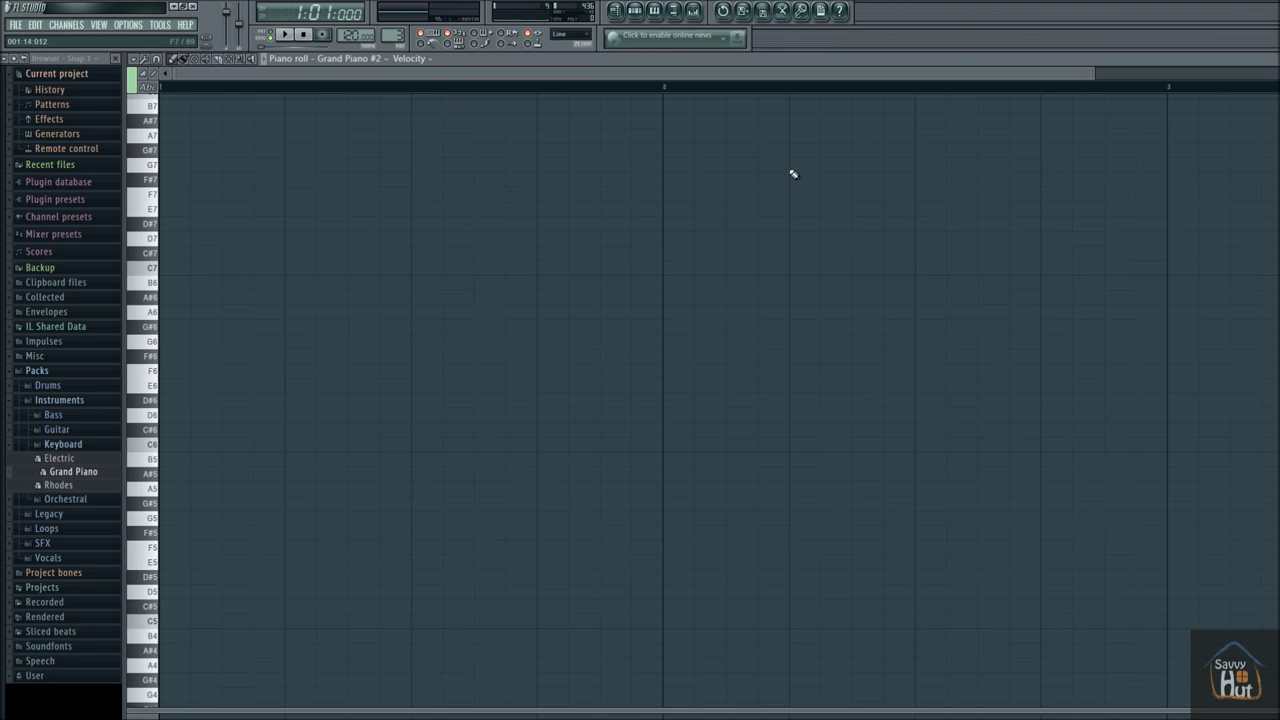
pyautogui.moveTo(1094, 74); pyautogui.dragTo(1279, 74)
pyautogui.click(161, 214)
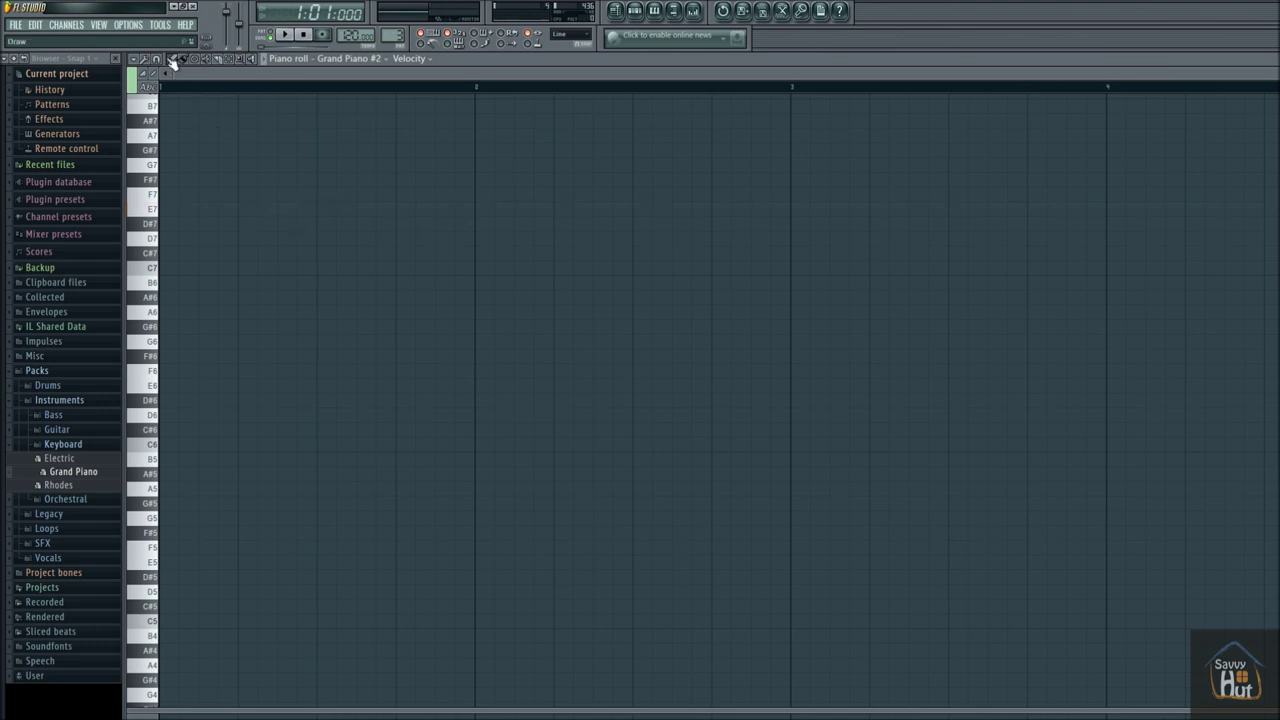
pyautogui.click(324, 210)
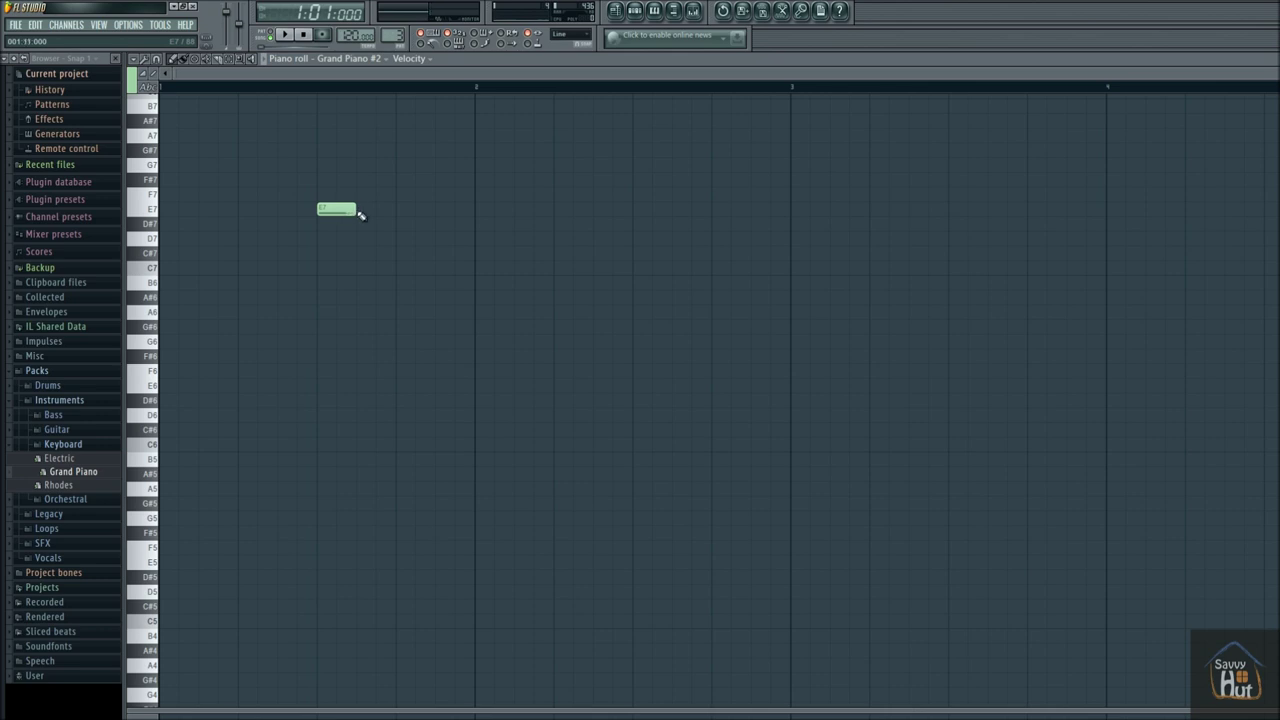
pyautogui.moveTo(358, 210); pyautogui.dragTo(467, 213)
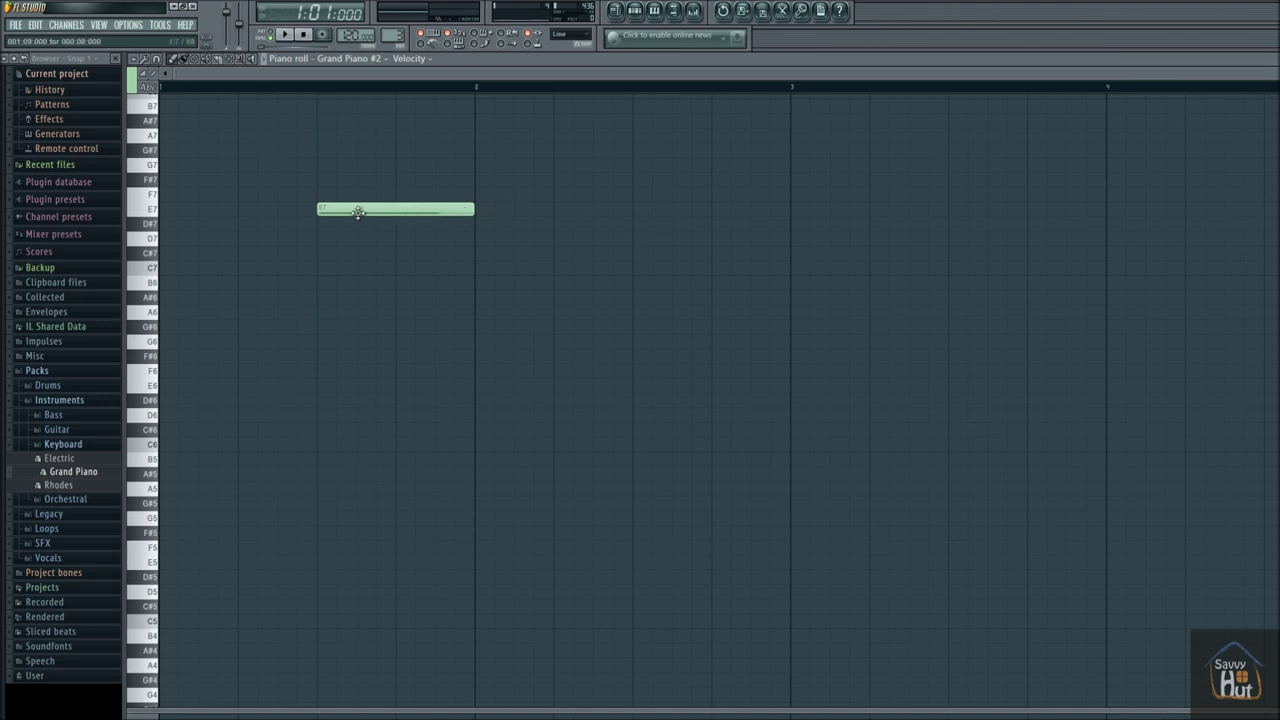
pyautogui.click(641, 213)
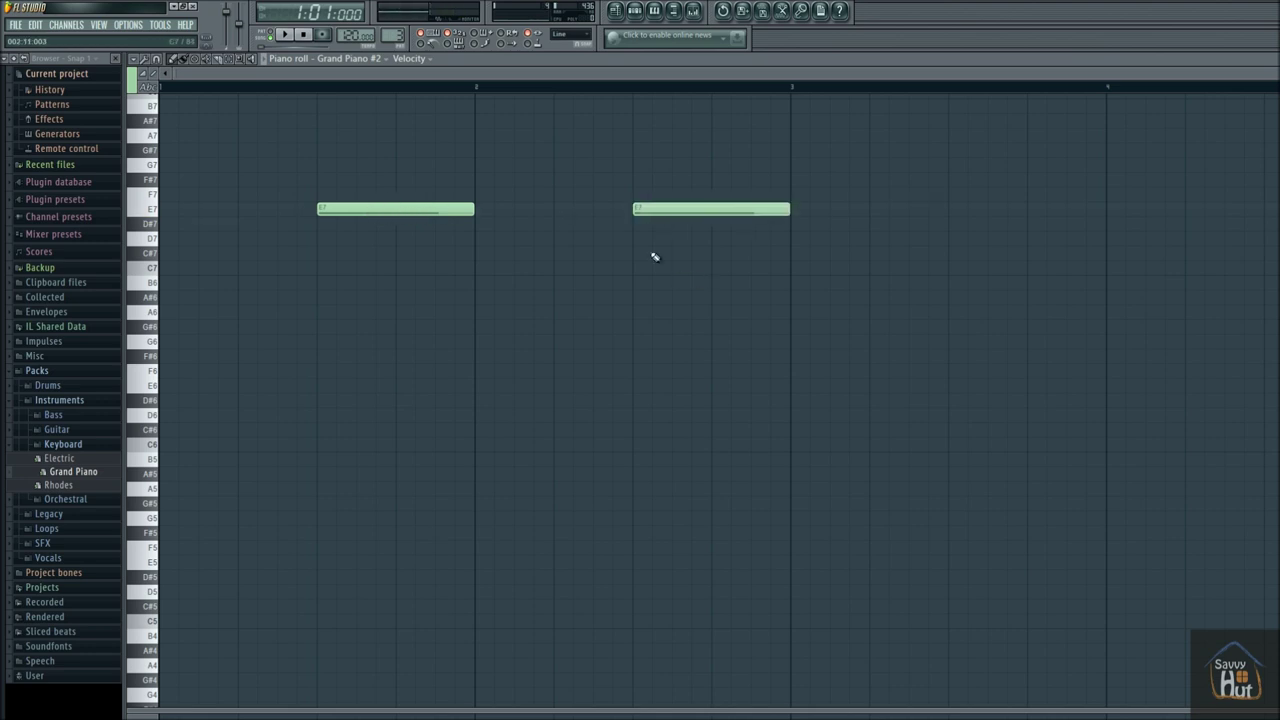
pyautogui.click(557, 283)
pyautogui.click(608, 357)
pyautogui.click(700, 371)
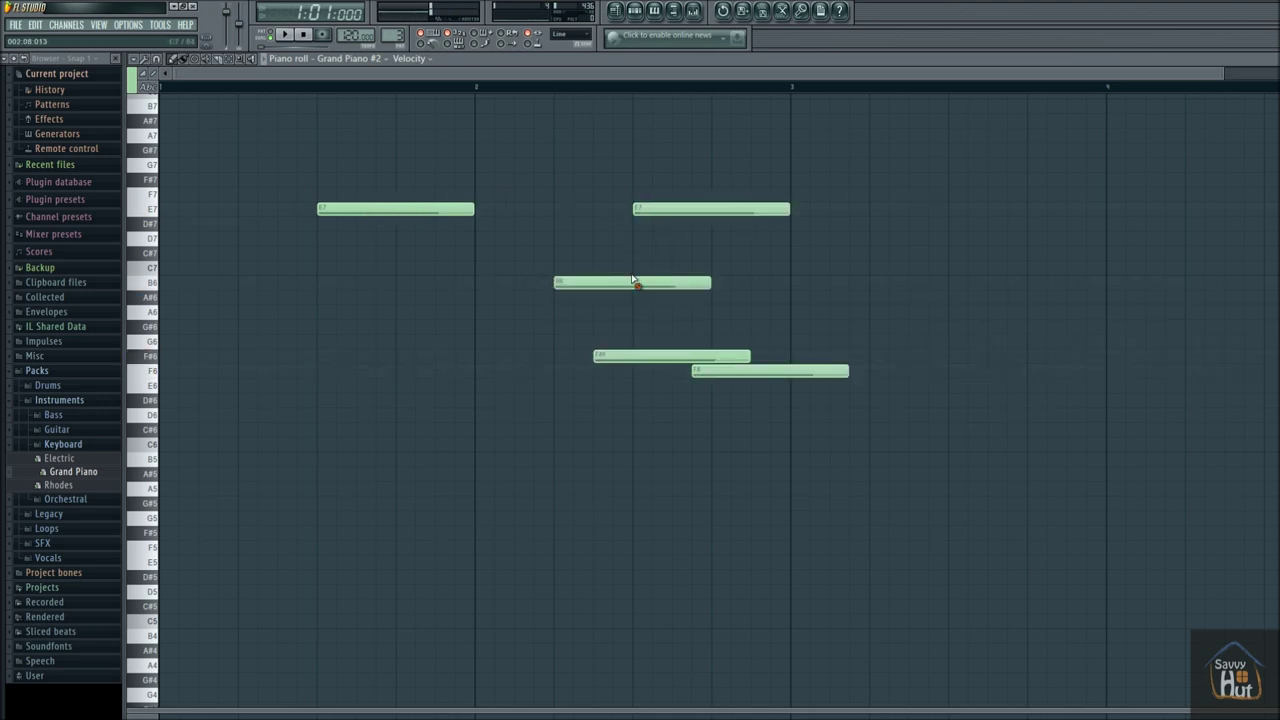
pyautogui.rightClick(645, 283)
pyautogui.rightClick(724, 356)
pyautogui.rightClick(750, 371)
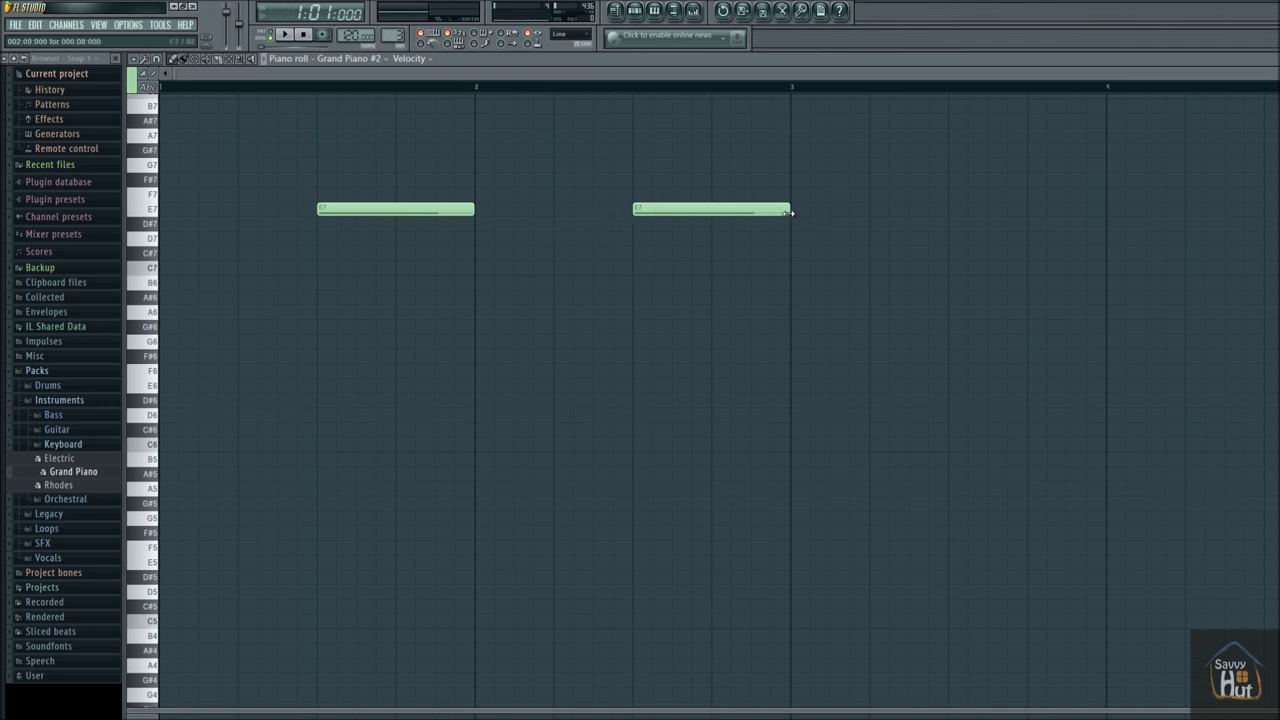
pyautogui.moveTo(788, 210); pyautogui.dragTo(712, 211)
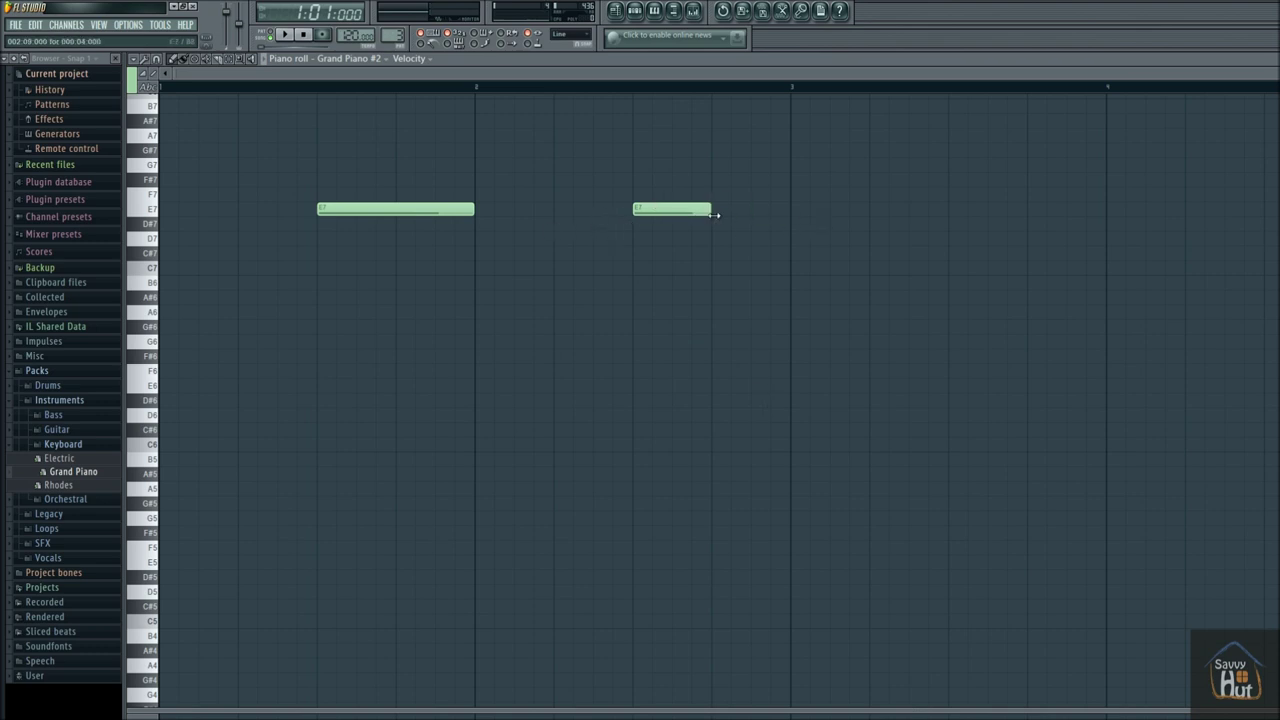
pyautogui.click(798, 213)
pyautogui.rightClick(840, 214)
pyautogui.moveTo(710, 210); pyautogui.dragTo(790, 210)
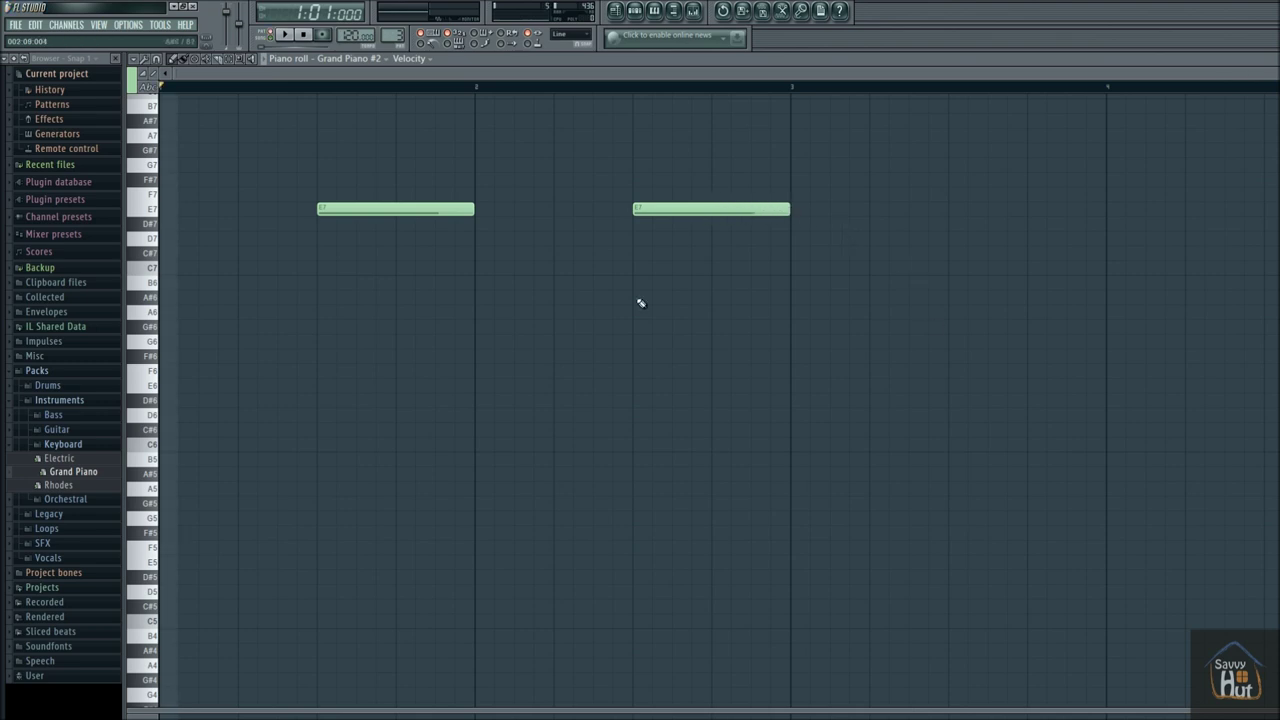
# Play back Pattern 3 and place it on playlist Track 3 at bar 1
pyautogui.click(285, 36)
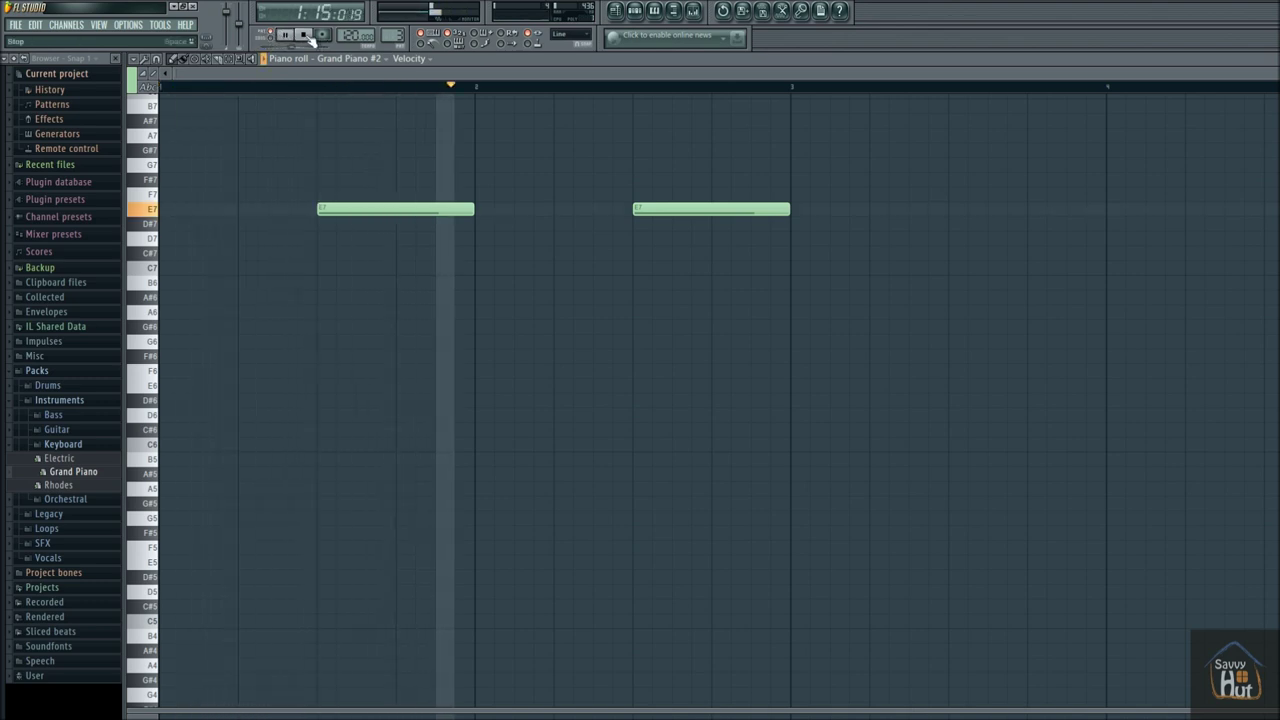
pyautogui.click(305, 35)
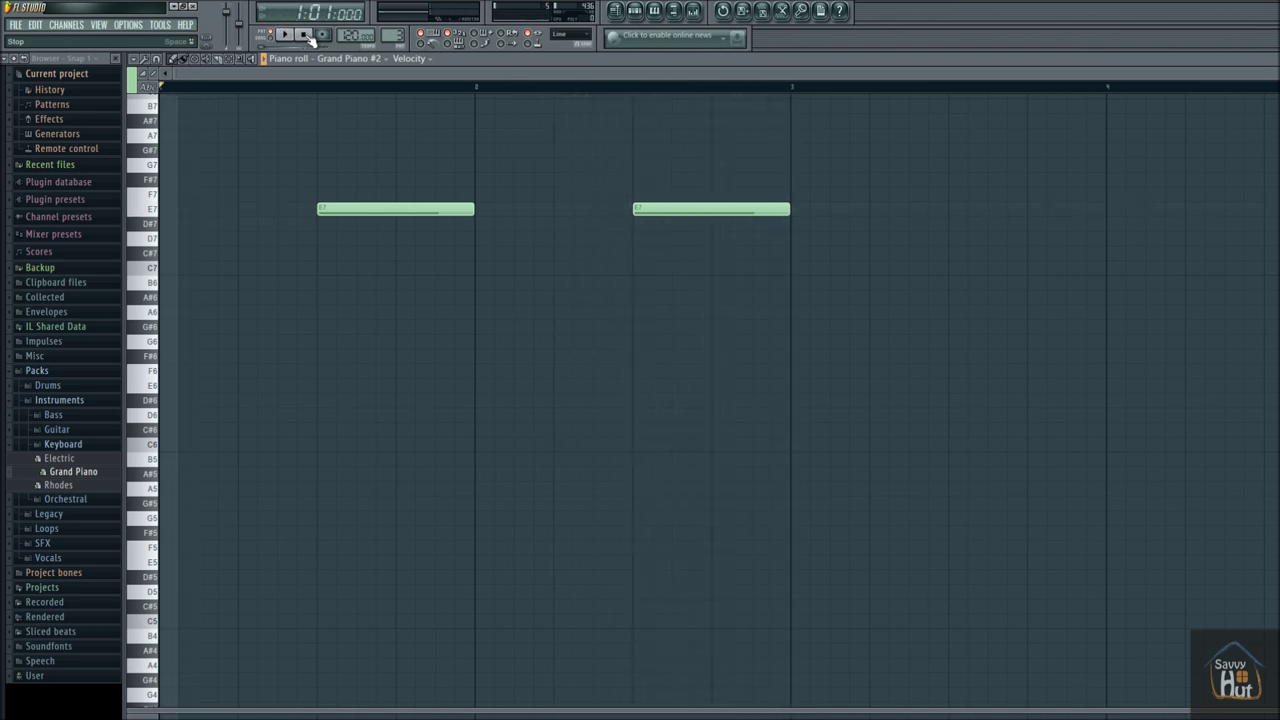
pyautogui.click(618, 12)
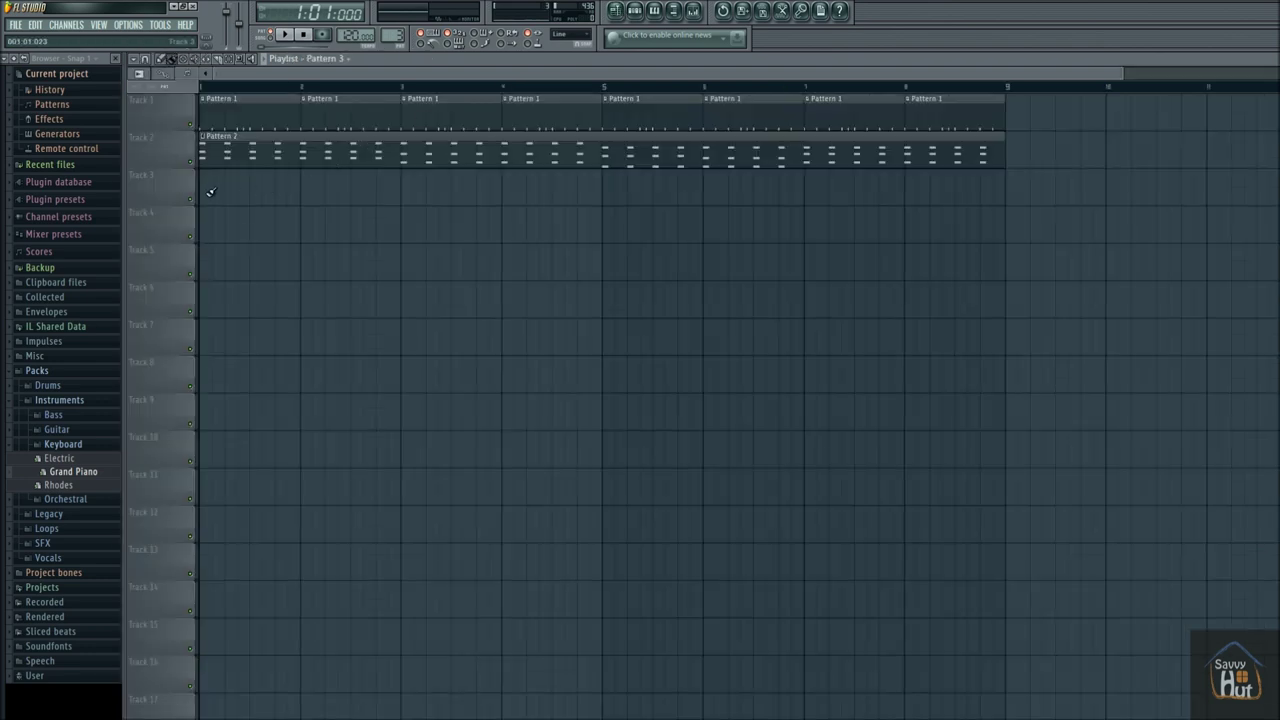
pyautogui.click(208, 191)
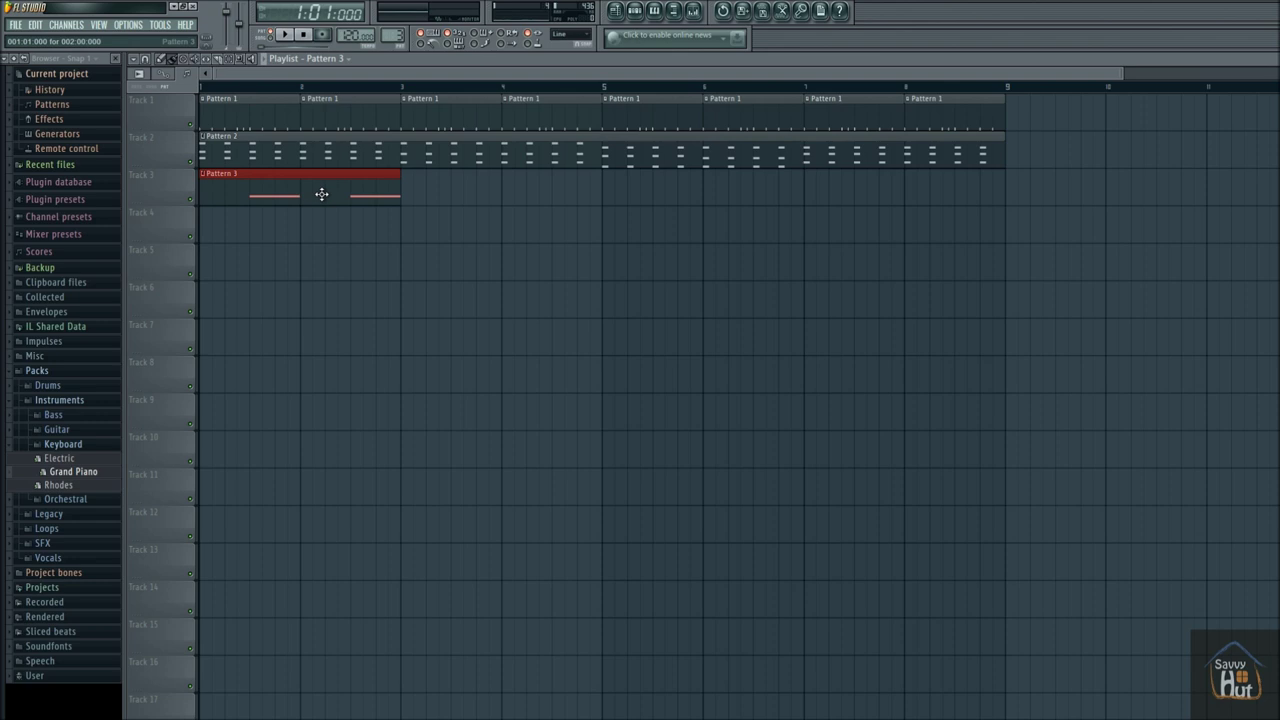
# Switch playback to song mode and play the opening bars of the arrangement
pyautogui.click(269, 40)
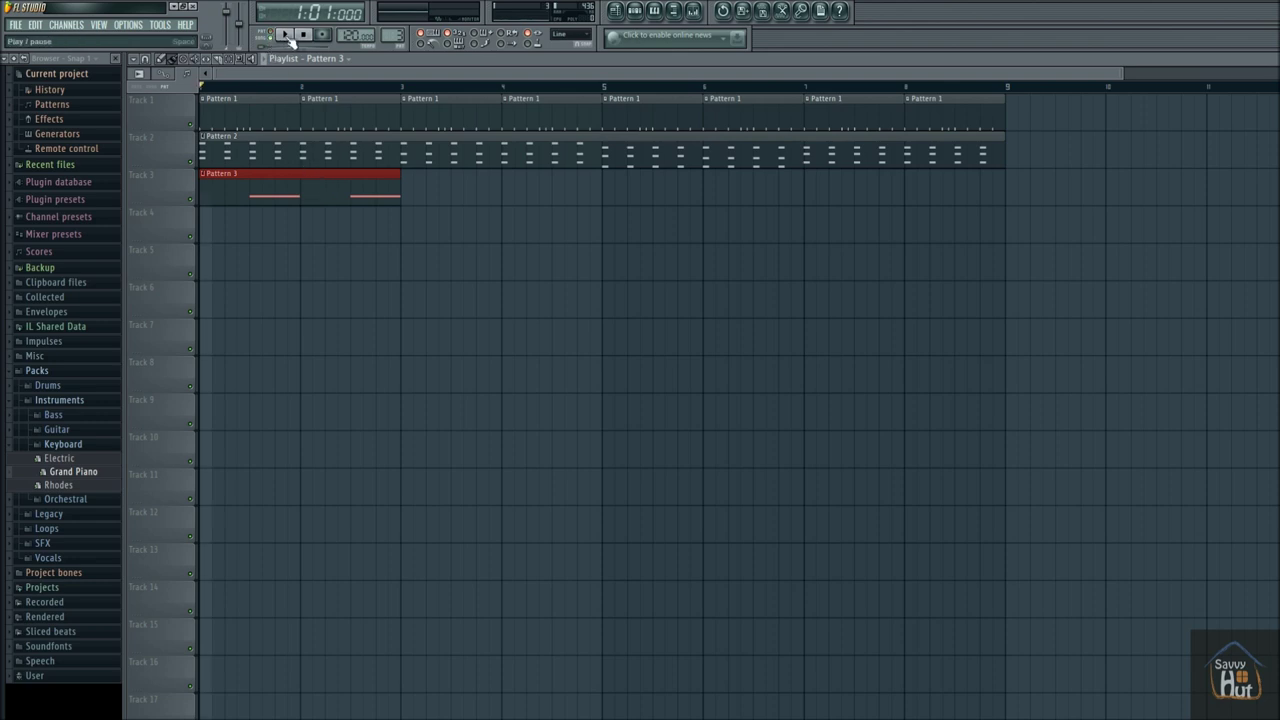
pyautogui.click(287, 37)
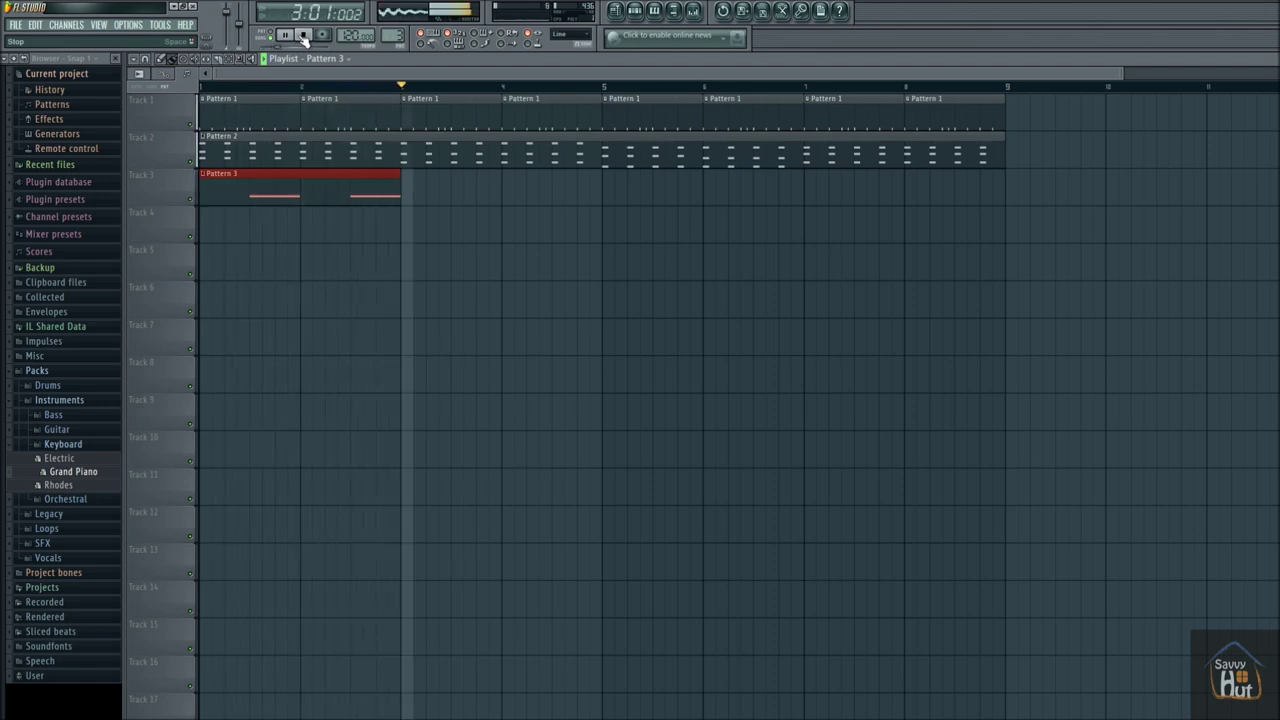
pyautogui.click(305, 37)
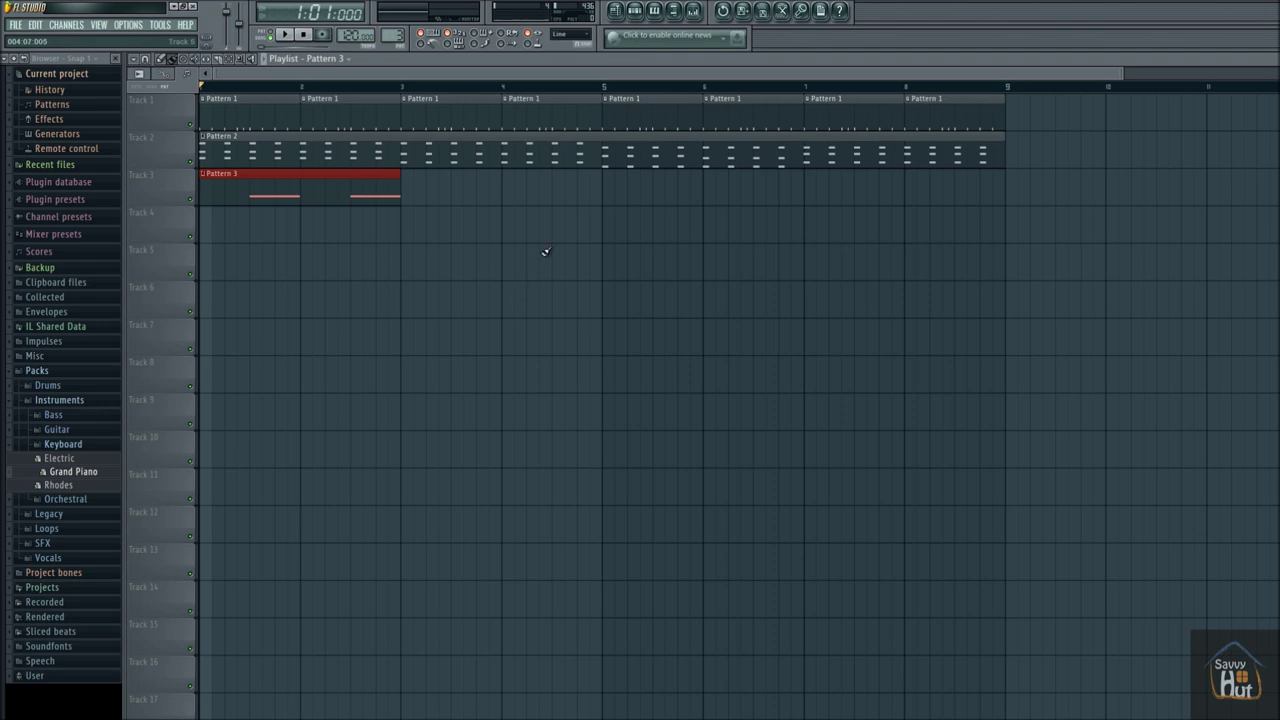
# Bring up the Grand Piano #2 channel with its mixer track, Insert 2, and arrange the mixer beside the DirectWave window
pyautogui.click(634, 10)
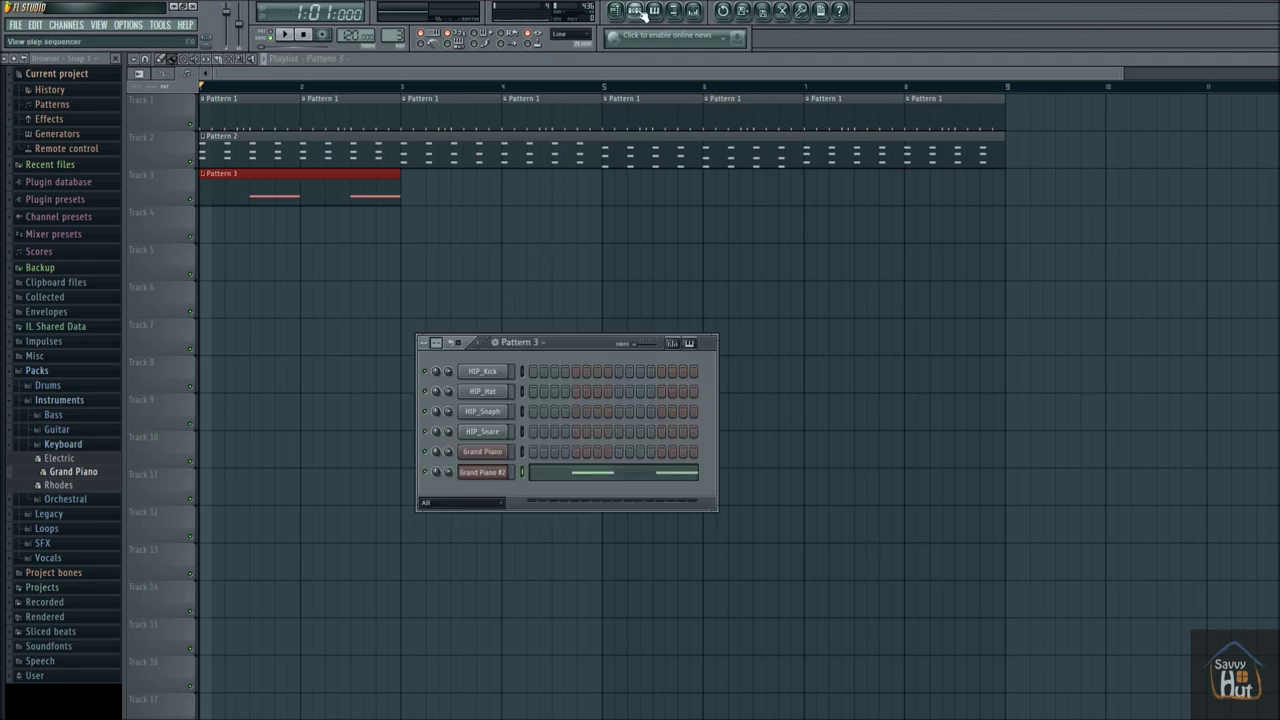
pyautogui.click(488, 475)
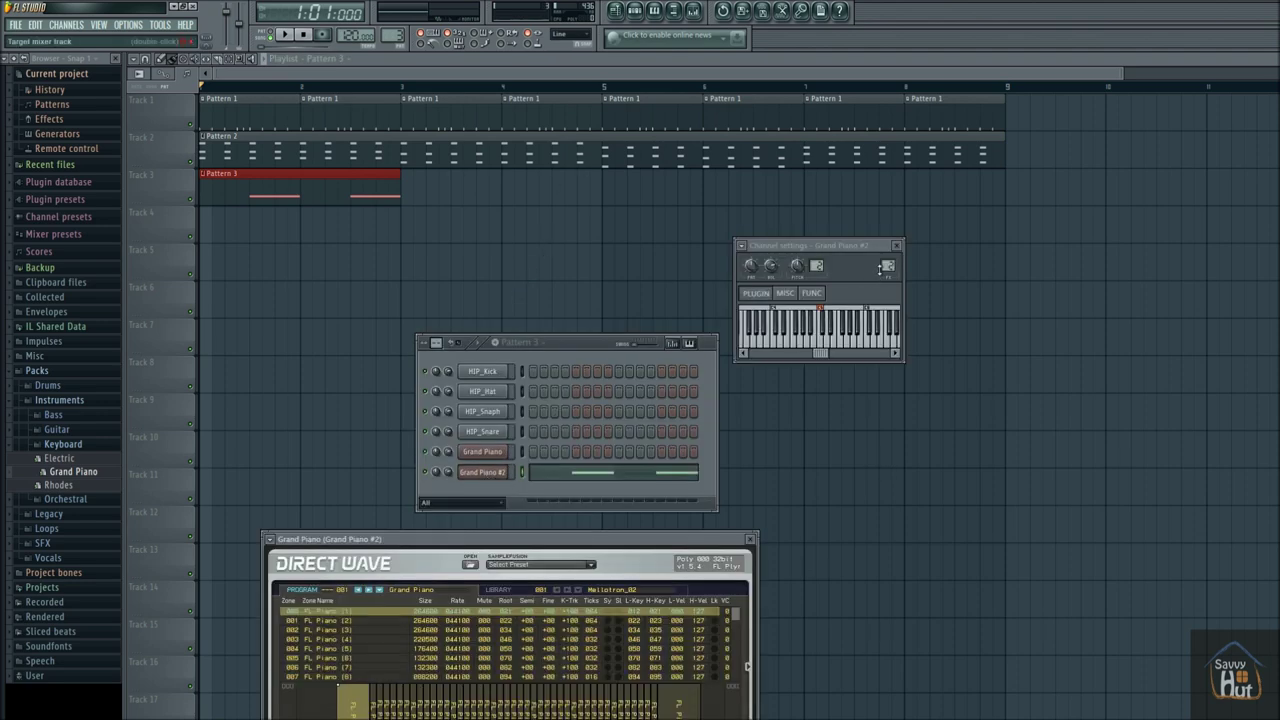
pyautogui.doubleClick(887, 267)
pyautogui.moveTo(976, 254); pyautogui.dragTo(868, 318)
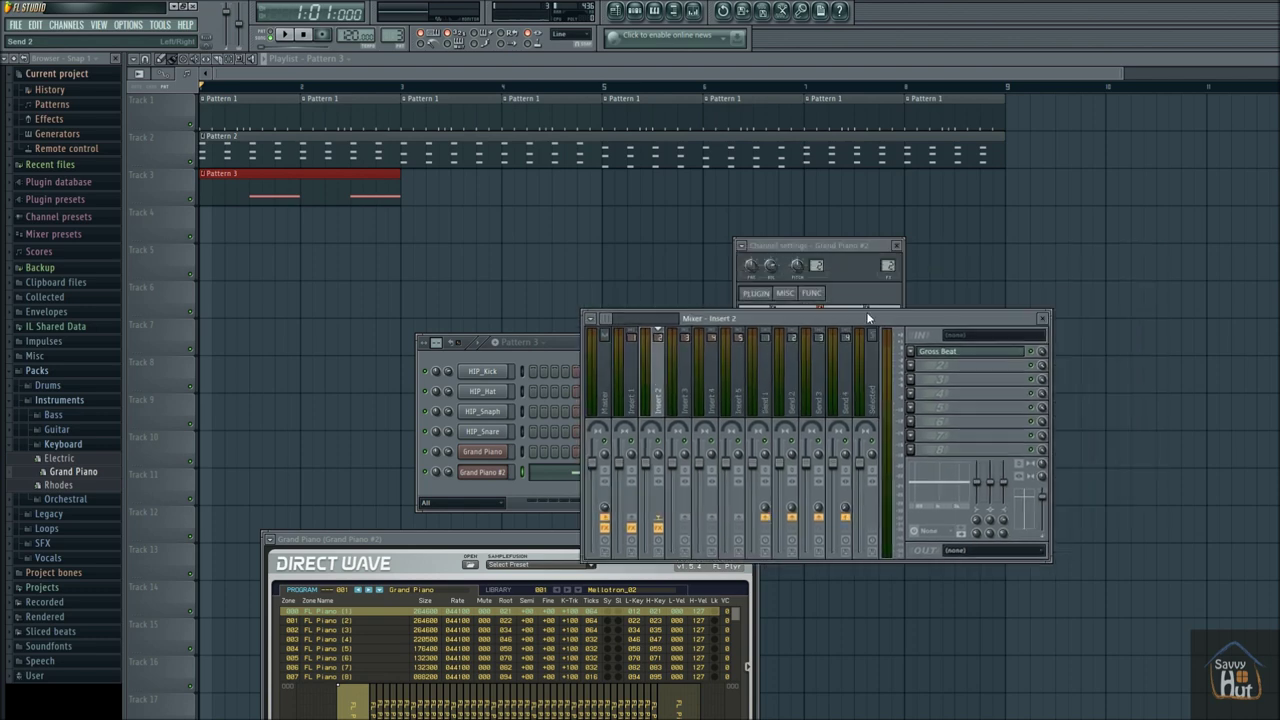
pyautogui.moveTo(490, 539); pyautogui.dragTo(410, 276)
pyautogui.moveTo(800, 325); pyautogui.dragTo(665, 334)
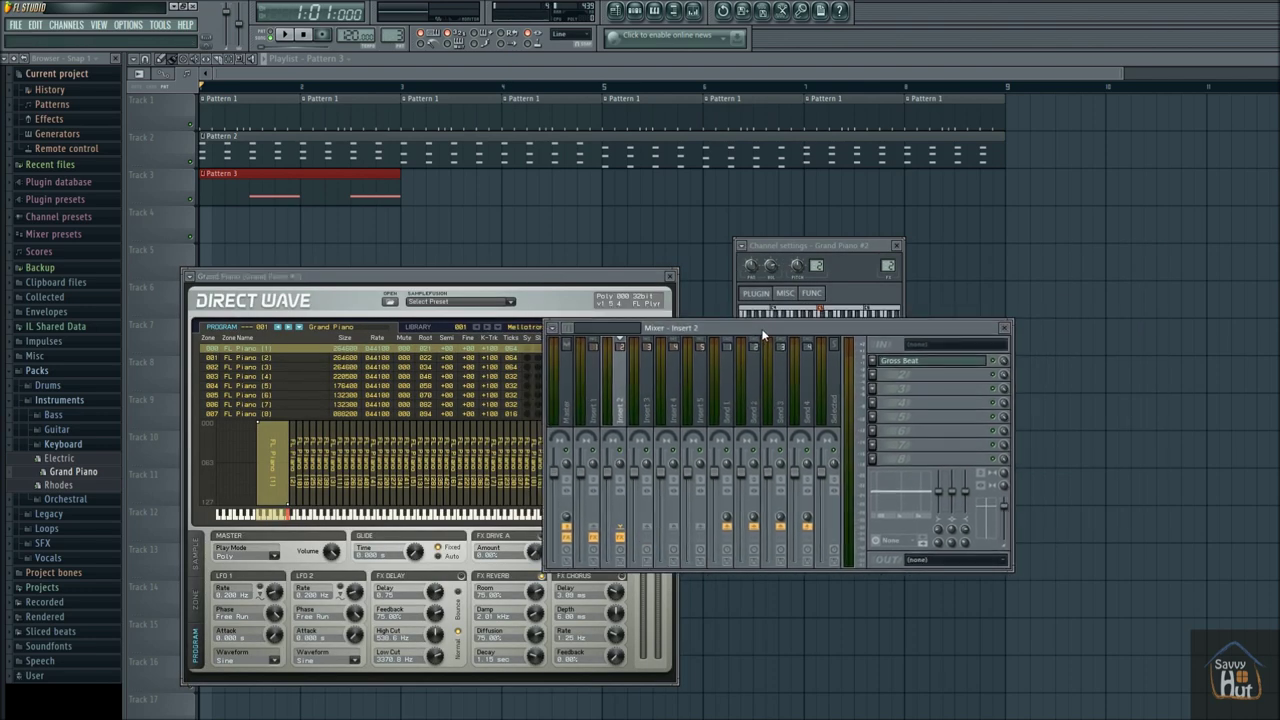
# Load Fruity Reeverb in the second effect slot of Insert 2, set its reverb level to 40%, and play the song
pyautogui.click(873, 377)
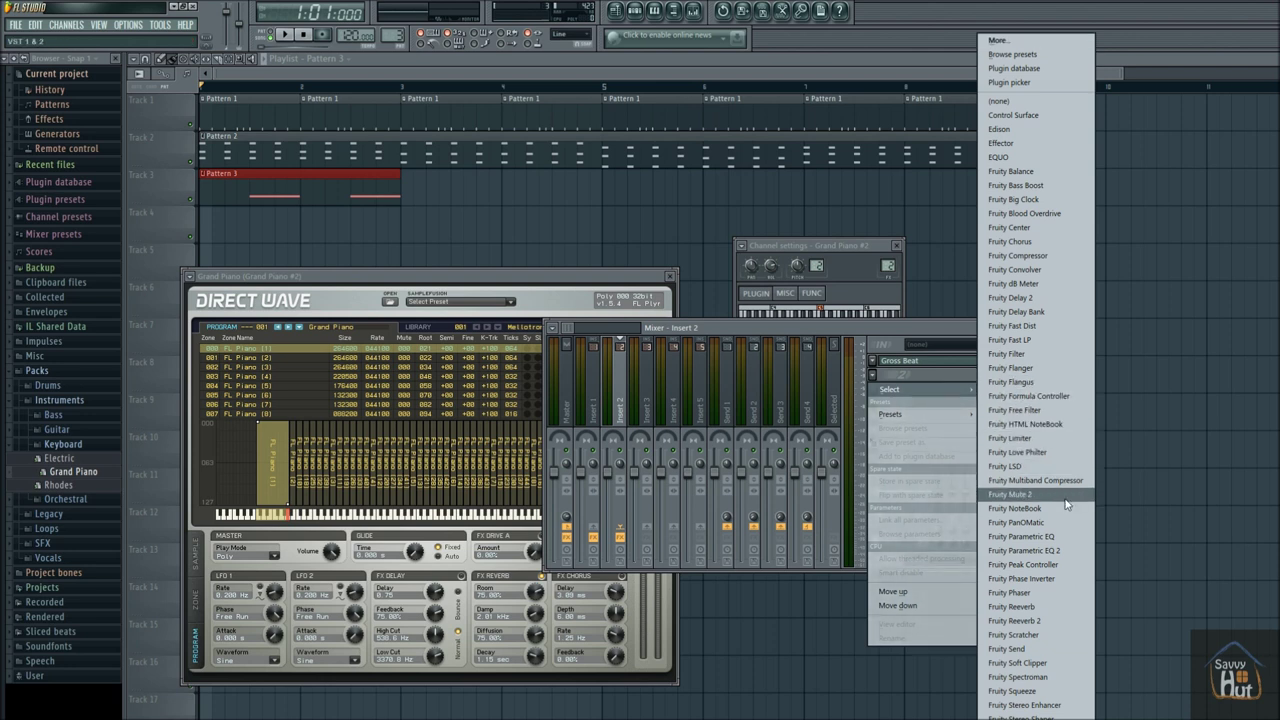
pyautogui.click(1047, 607)
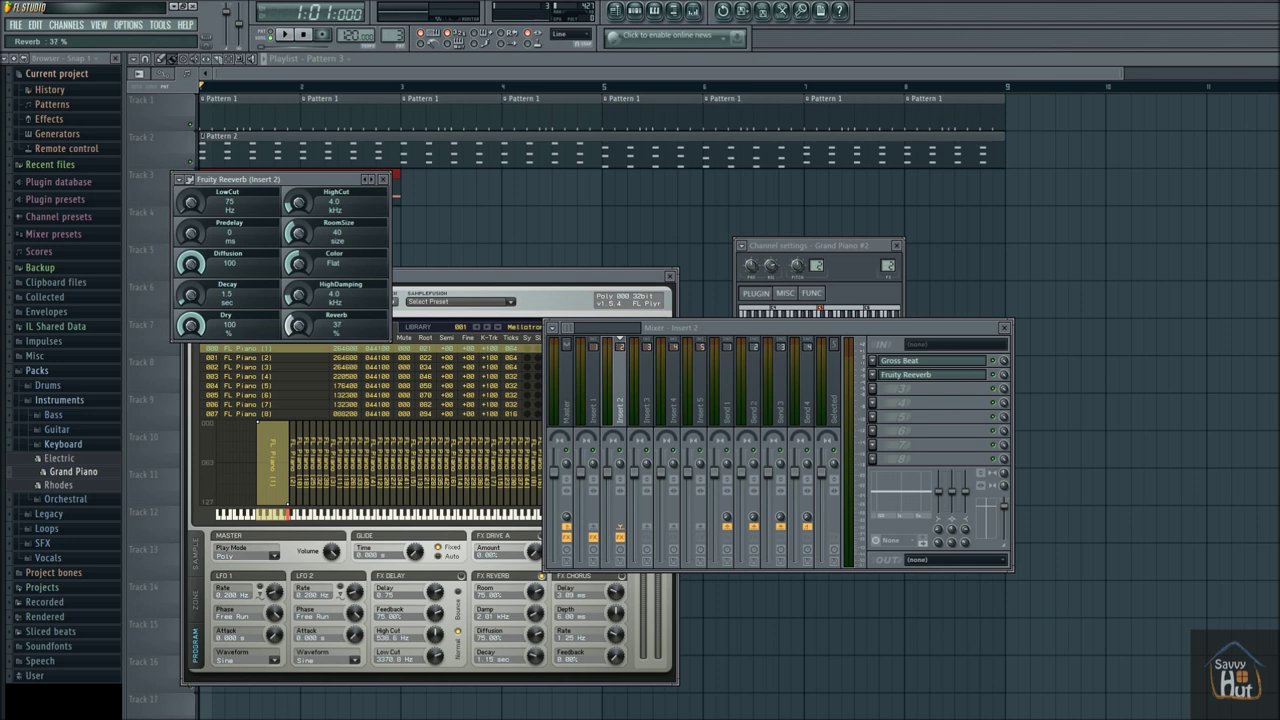
pyautogui.click(286, 35)
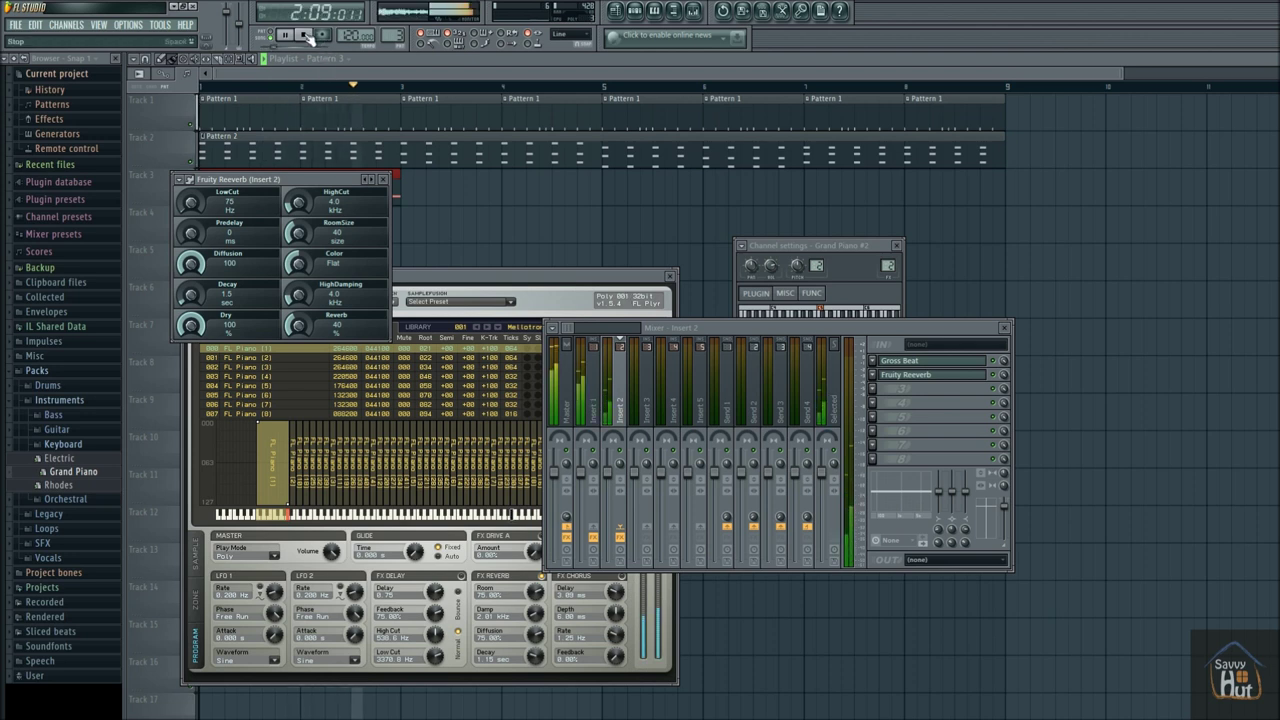
pyautogui.click(306, 35)
# Move the Fruity Reeverb window off the playlist clips, show the step sequencer, and switch to Pattern 4
pyautogui.moveTo(320, 179); pyautogui.dragTo(428, 249)
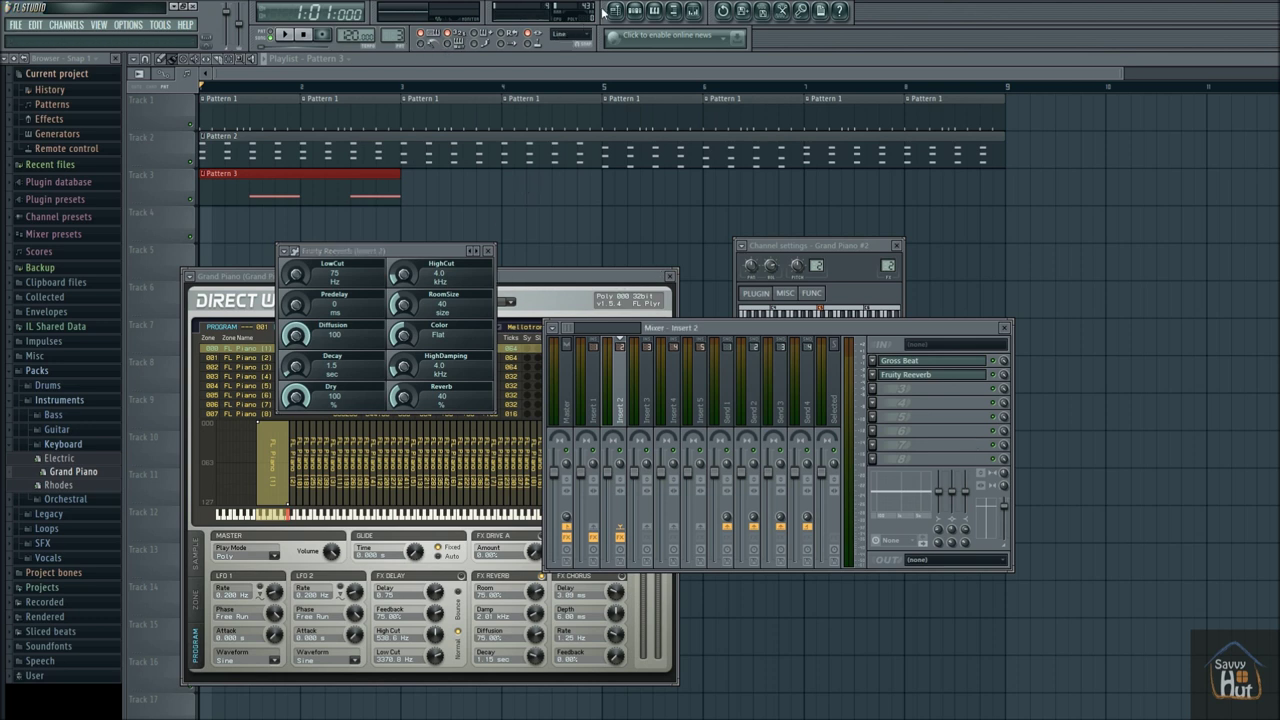
pyautogui.click(635, 11)
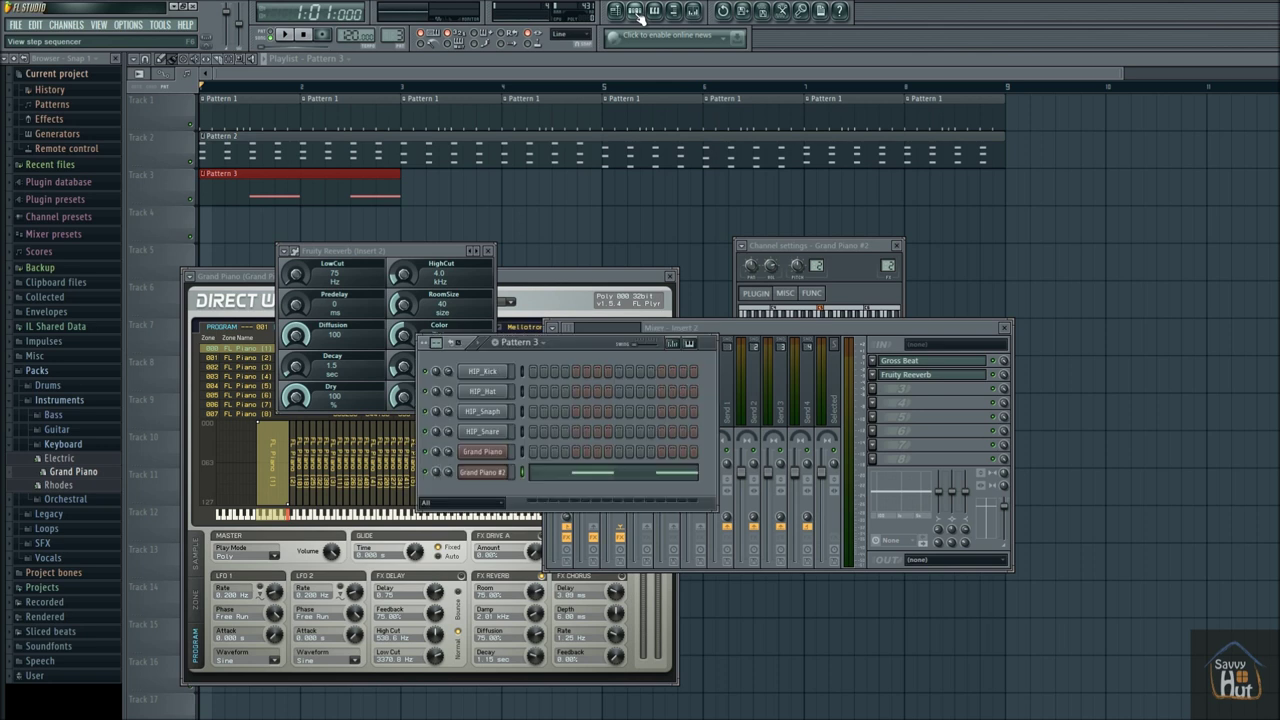
pyautogui.moveTo(582, 343); pyautogui.dragTo(507, 212)
pyautogui.moveTo(387, 38); pyautogui.dragTo(387, 34)
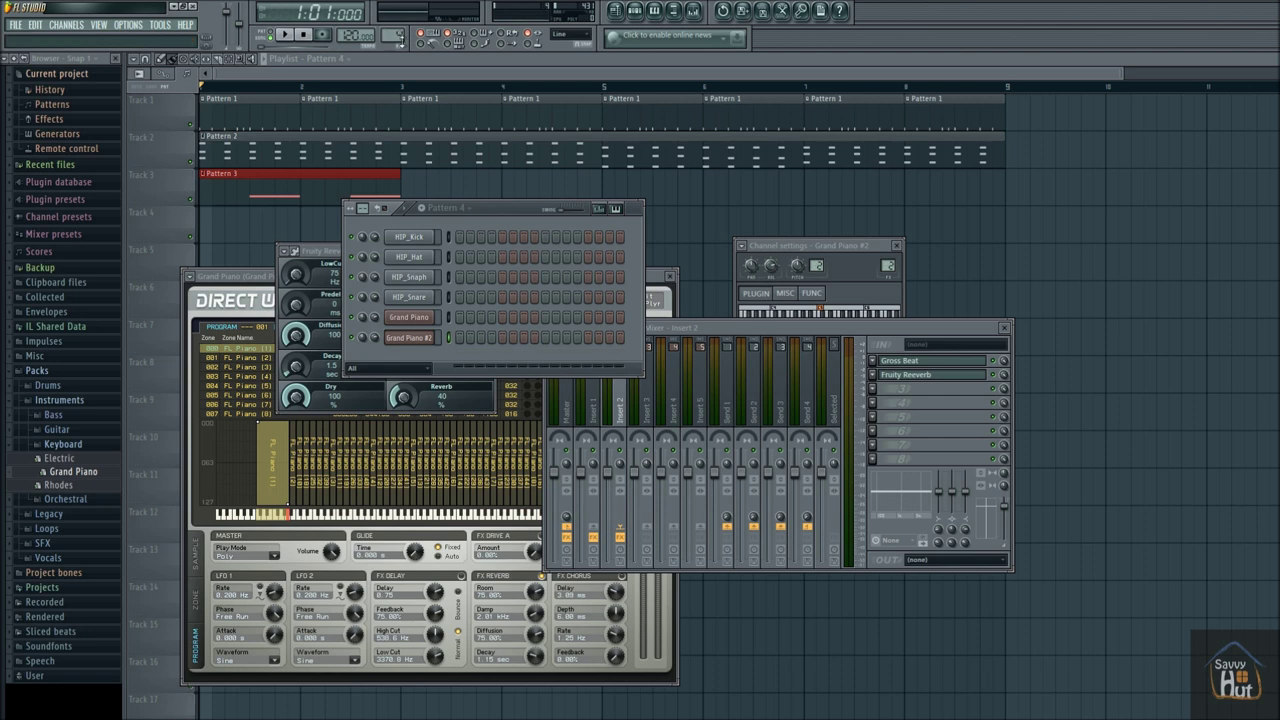
# Add a third Grand Piano channel from the browser's Keyboard presets and route it to mixer track Insert 3
pyautogui.click(472, 209)
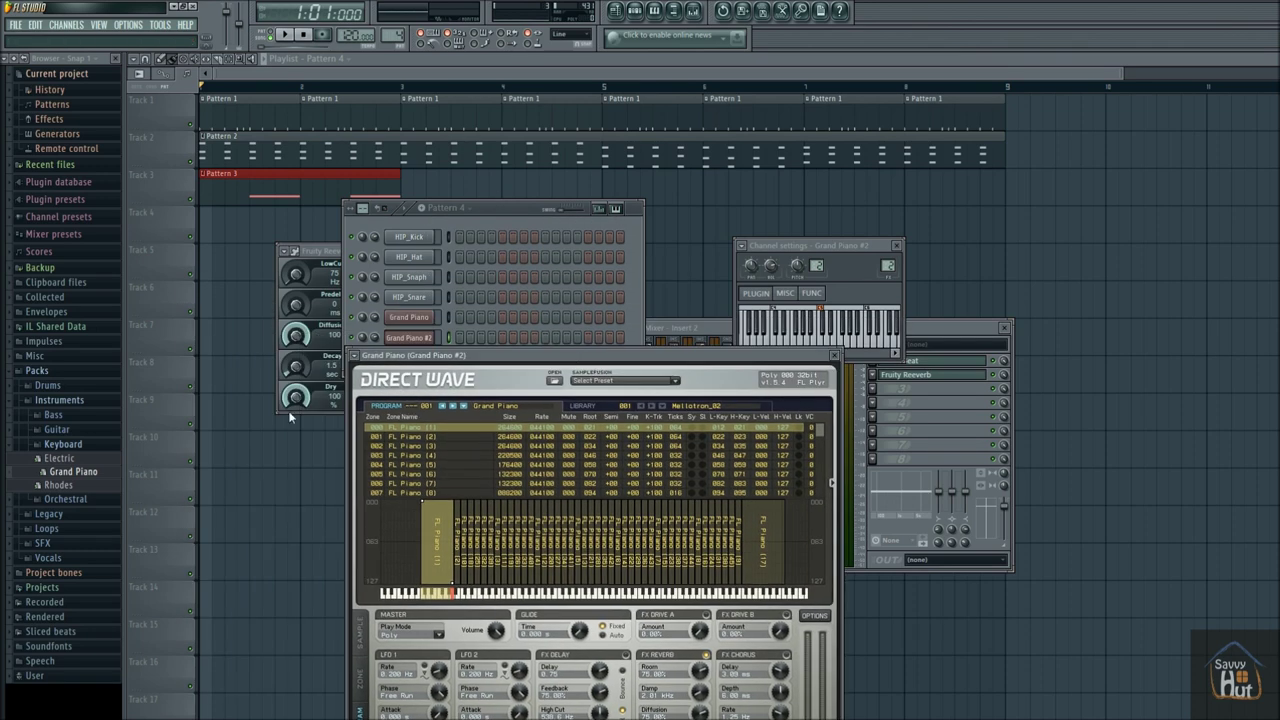
pyautogui.moveTo(490, 360); pyautogui.dragTo(535, 432)
pyautogui.moveTo(53, 478); pyautogui.dragTo(405, 362)
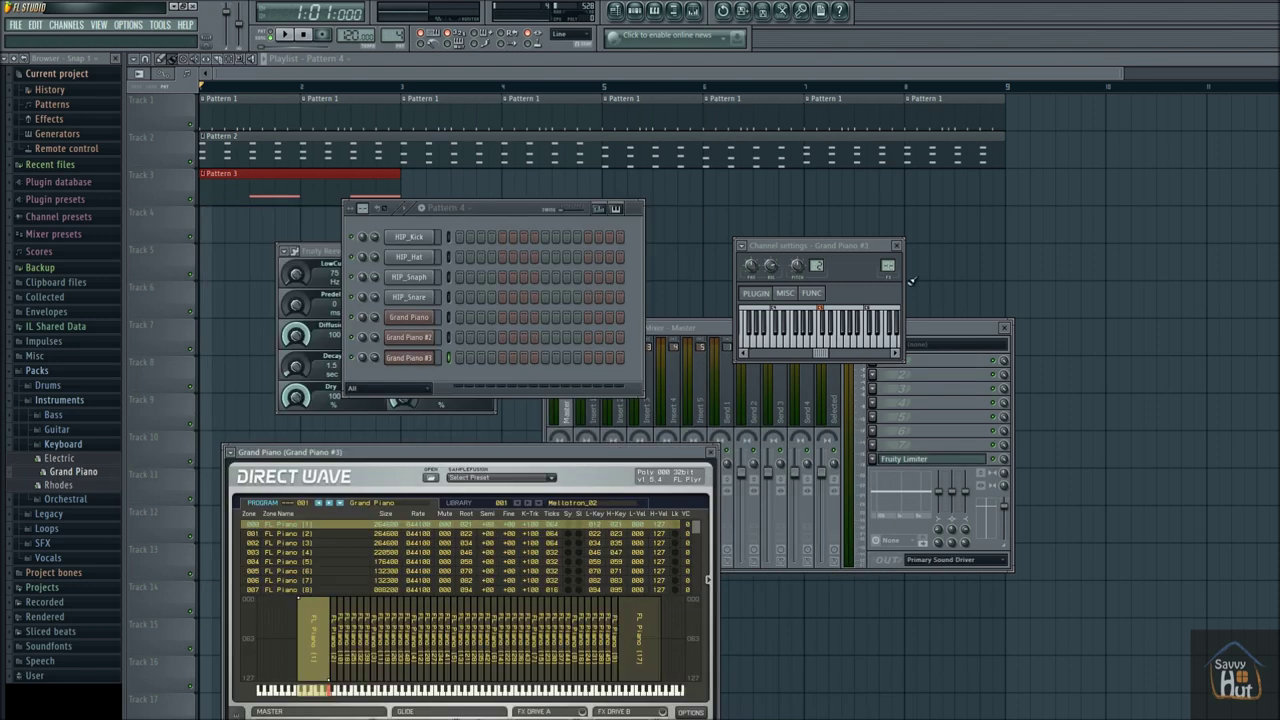
pyautogui.doubleClick(816, 265)
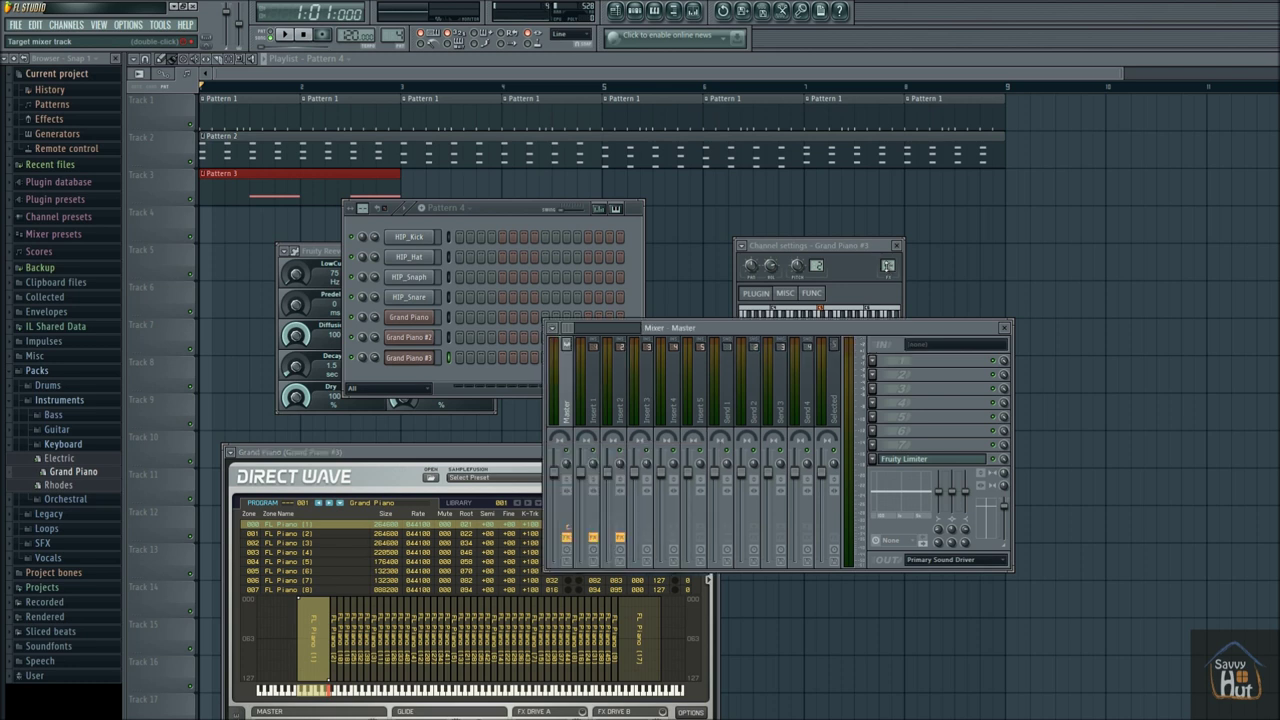
pyautogui.moveTo(888, 266); pyautogui.dragTo(888, 249)
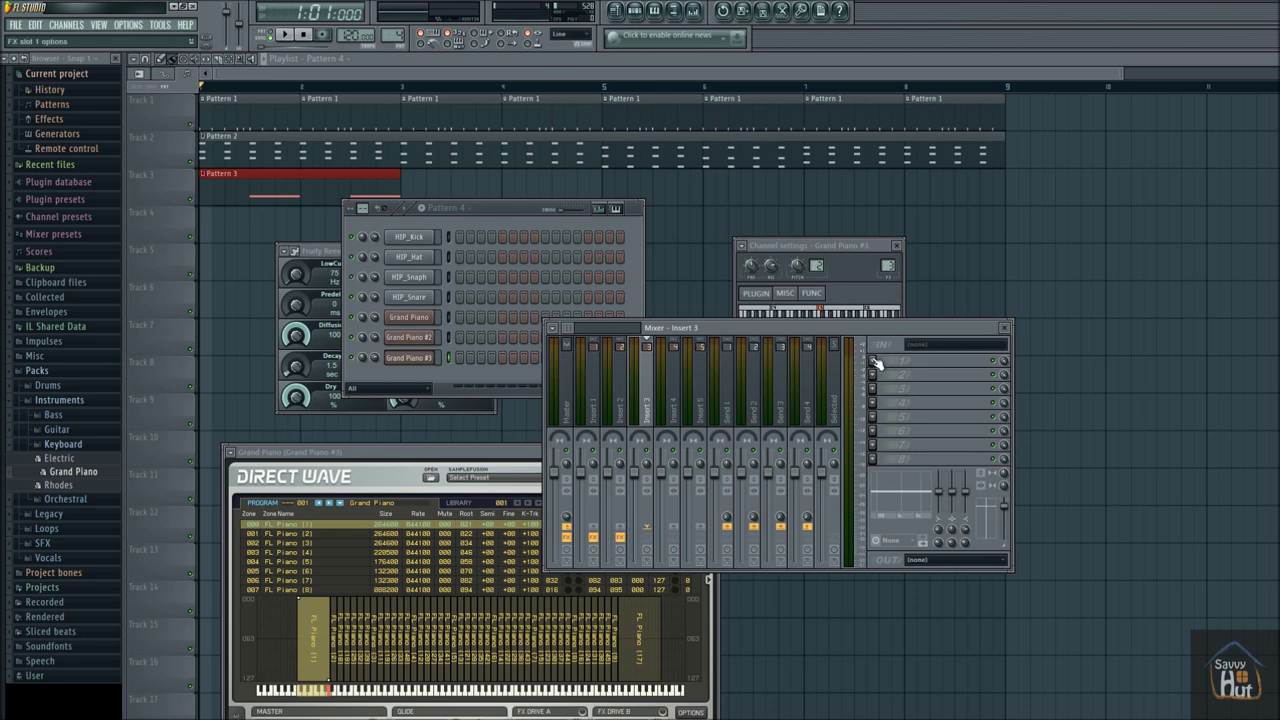
# Load Gross Beat in the first effect slot of Insert 3 and move its window clear of the step sequencer
pyautogui.press('F8')
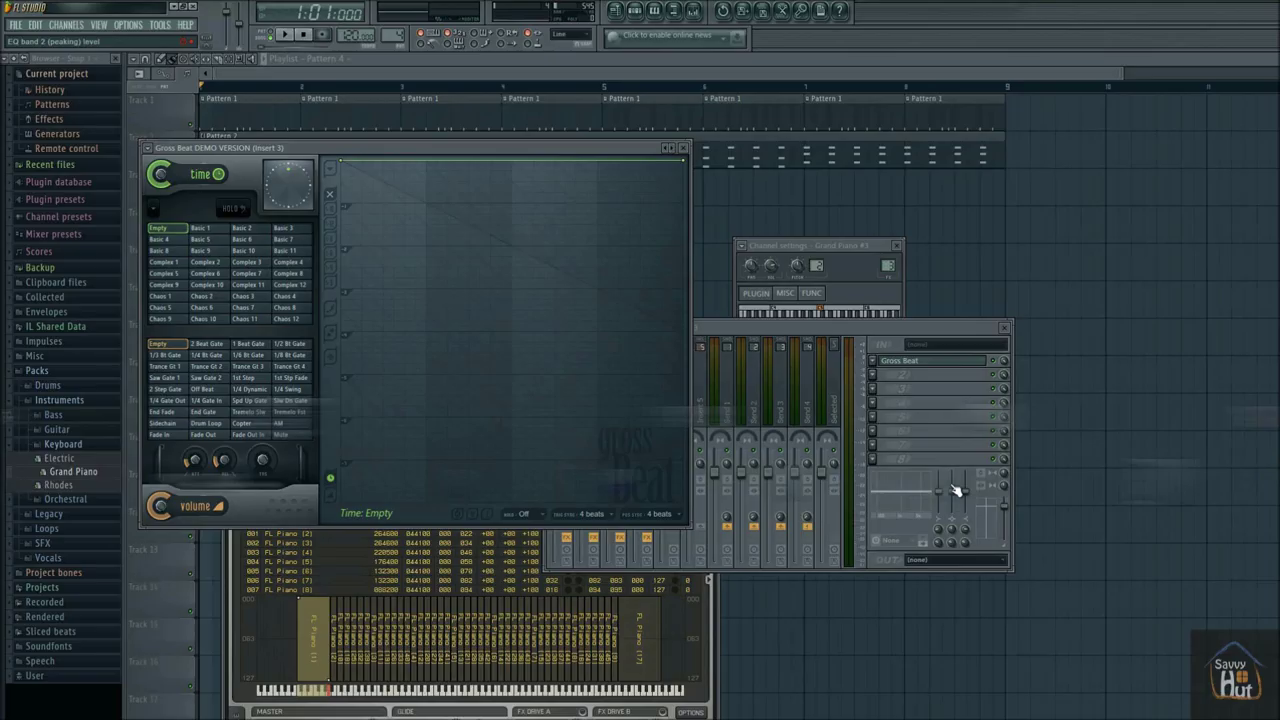
pyautogui.click(955, 490)
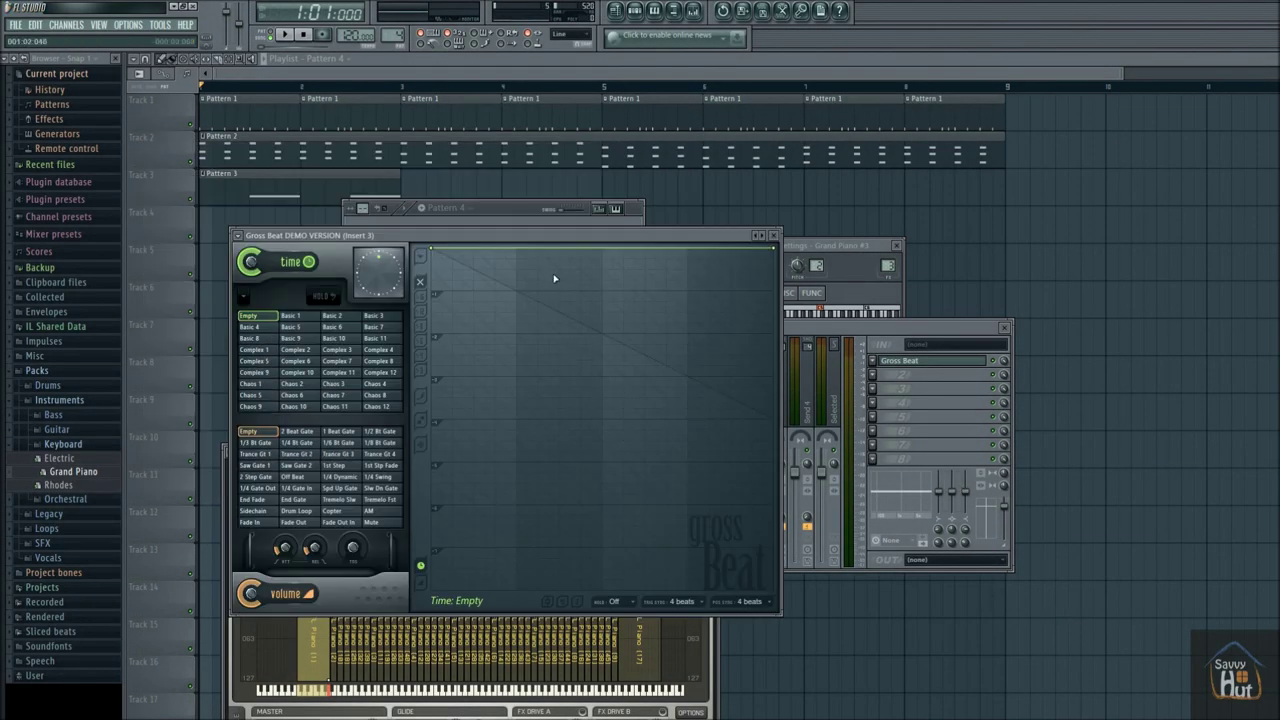
pyautogui.moveTo(532, 239); pyautogui.dragTo(989, 229)
# Move the step sequencer away from the Gross Beat window and switch it back to Pattern 3
pyautogui.click(486, 207)
pyautogui.moveTo(486, 207); pyautogui.dragTo(380, 211)
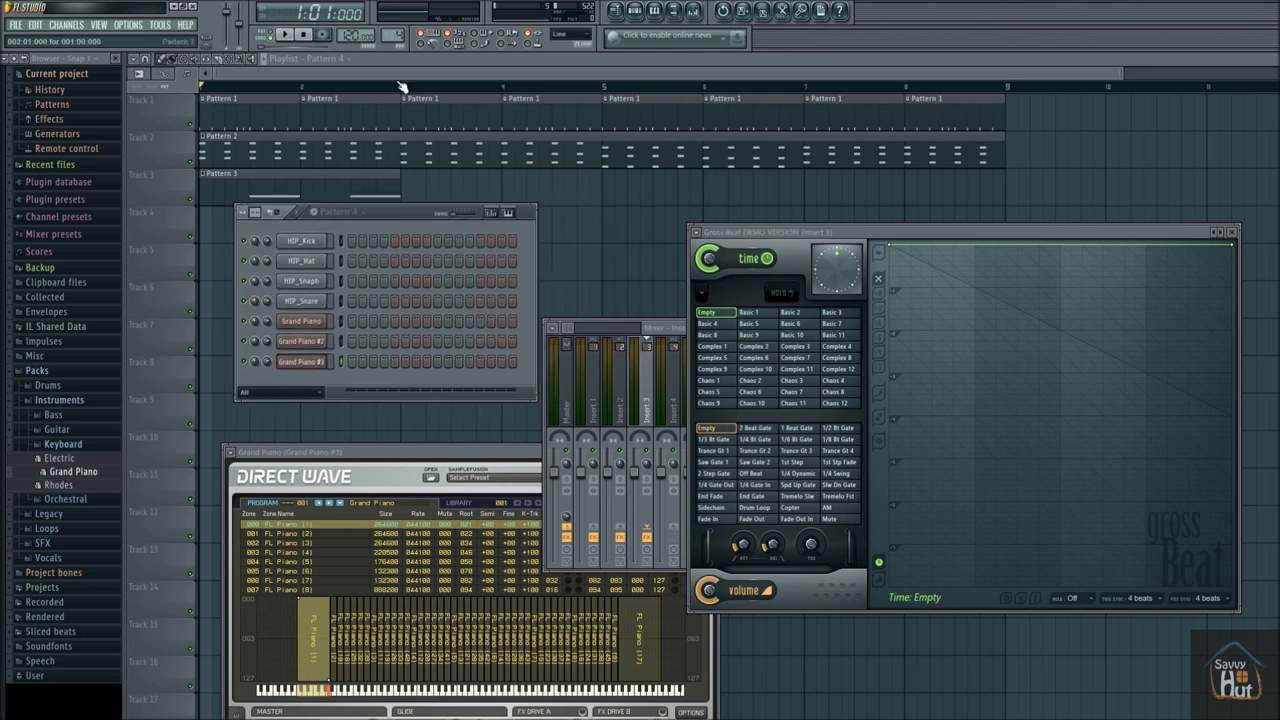
pyautogui.moveTo(398, 36); pyautogui.dragTo(389, 49)
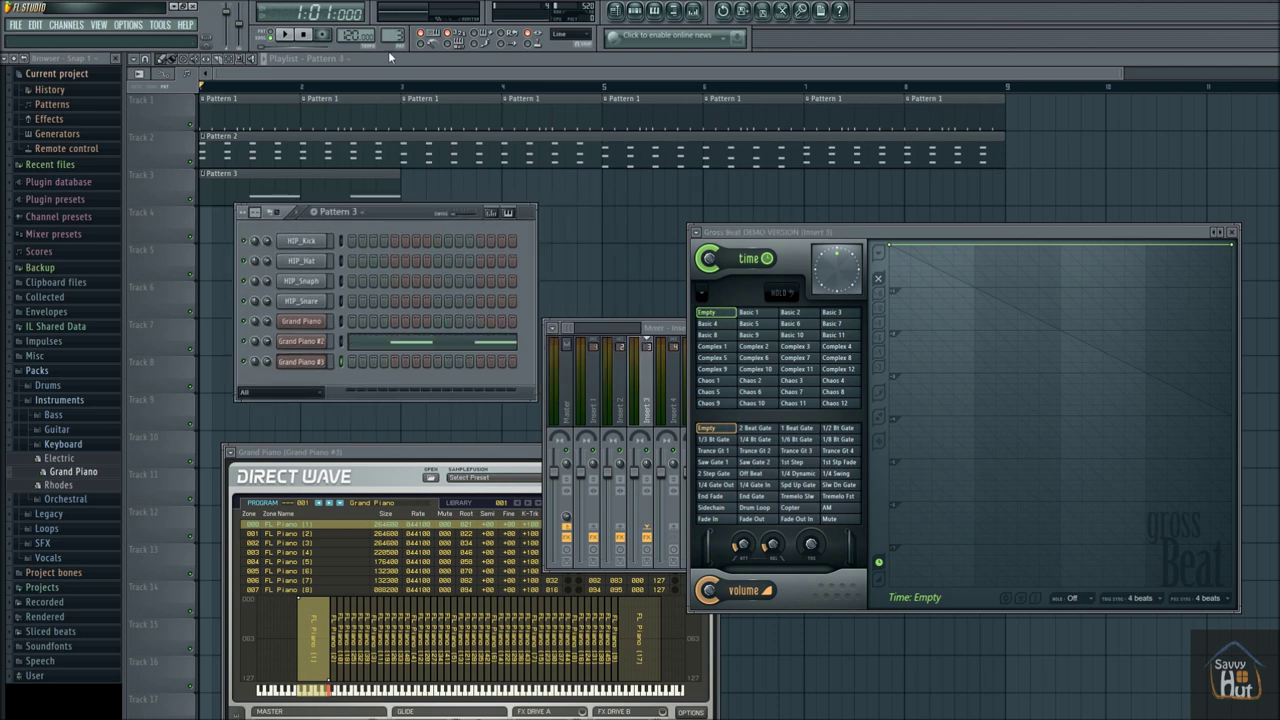
# Copy the Grand Piano #2 notes from Pattern 3 and paste them into the Grand Piano #3 channel in Pattern 4
pyautogui.rightClick(304, 344)
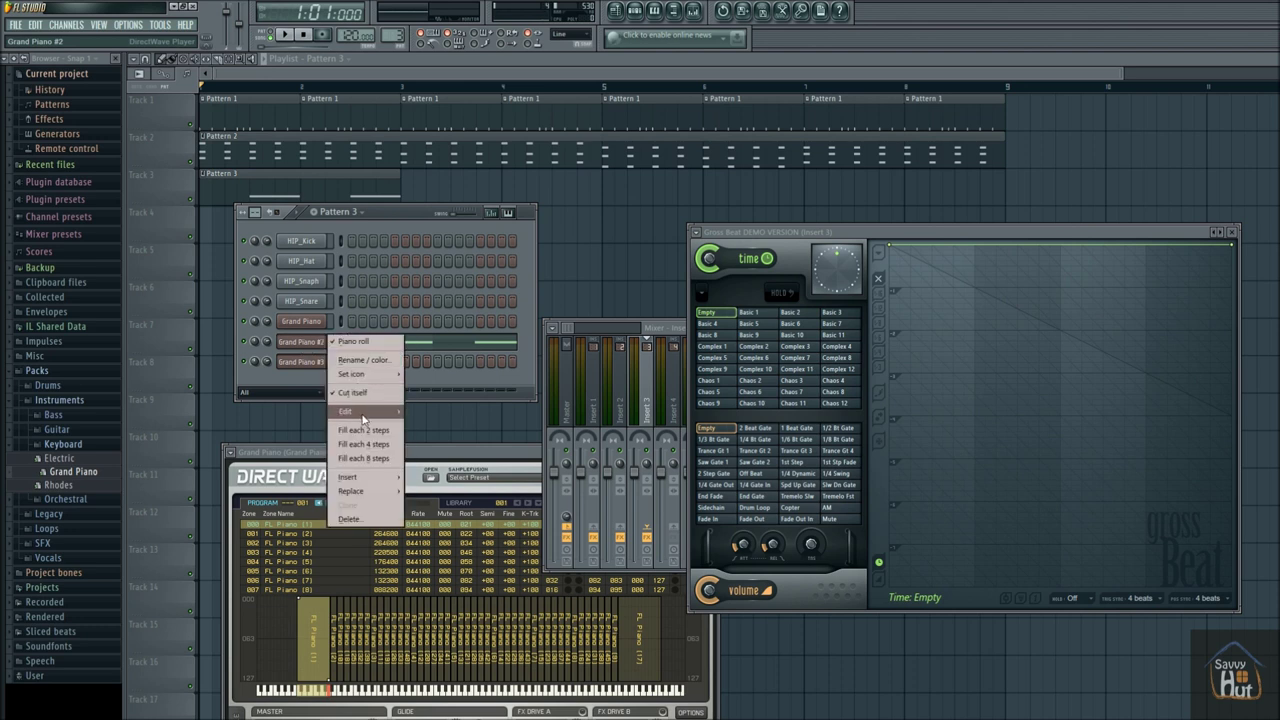
pyautogui.moveTo(363, 417)
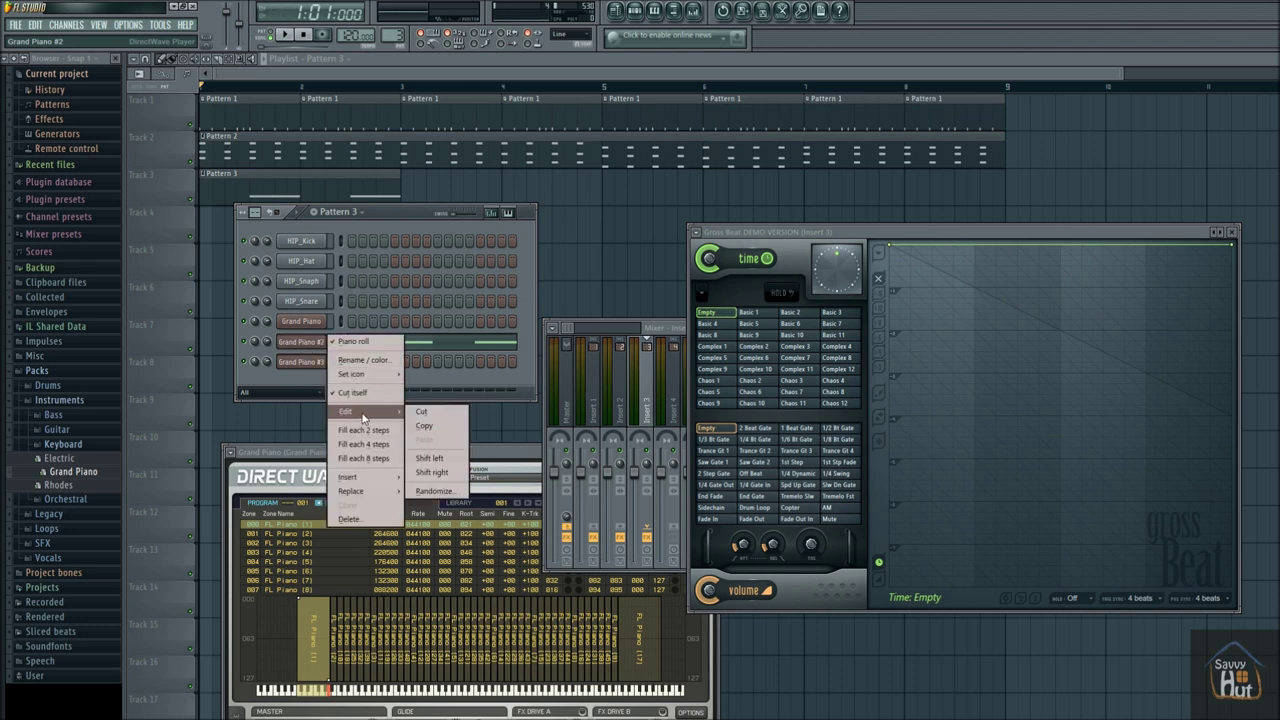
pyautogui.click(437, 432)
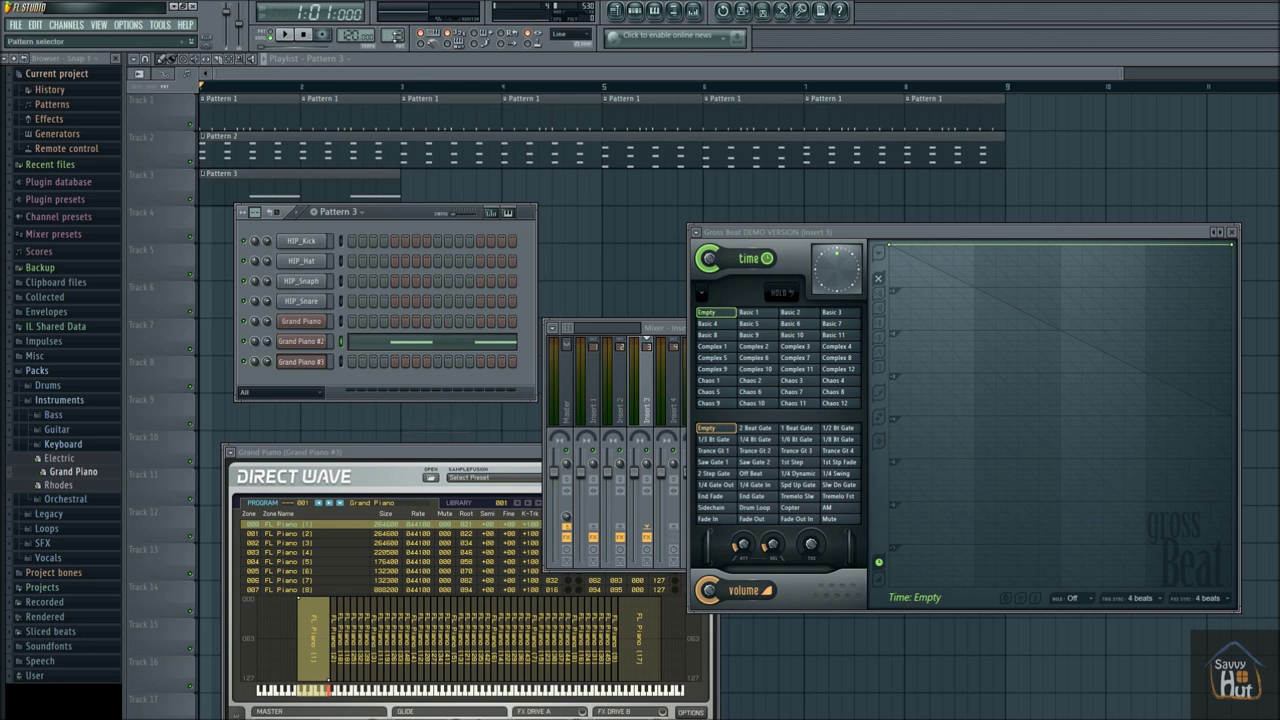
pyautogui.moveTo(391, 35); pyautogui.dragTo(391, 25)
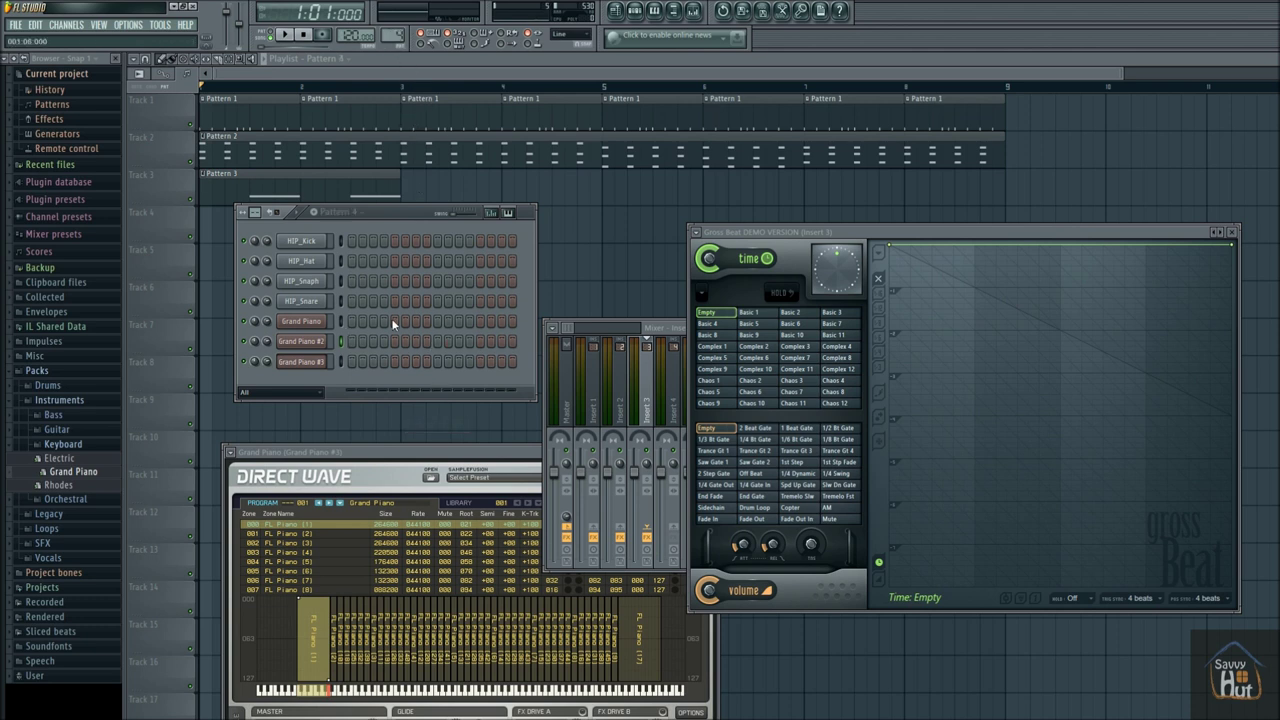
pyautogui.rightClick(300, 366)
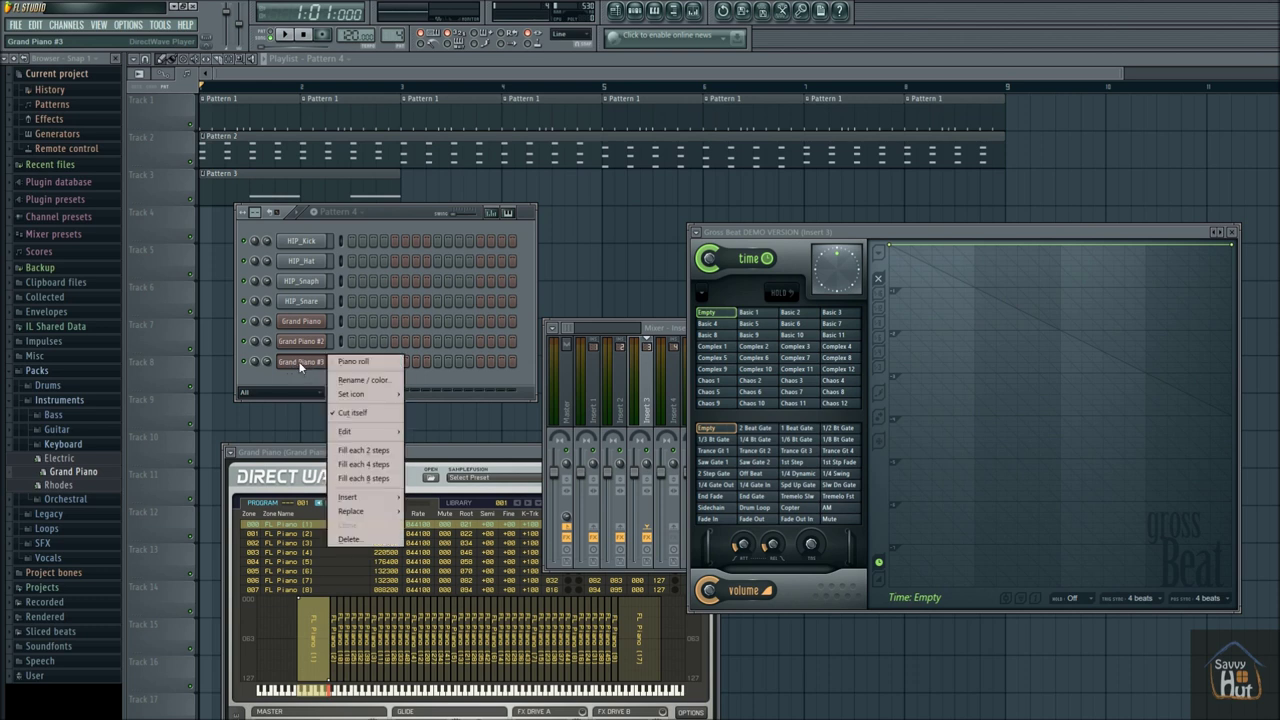
pyautogui.moveTo(352, 434)
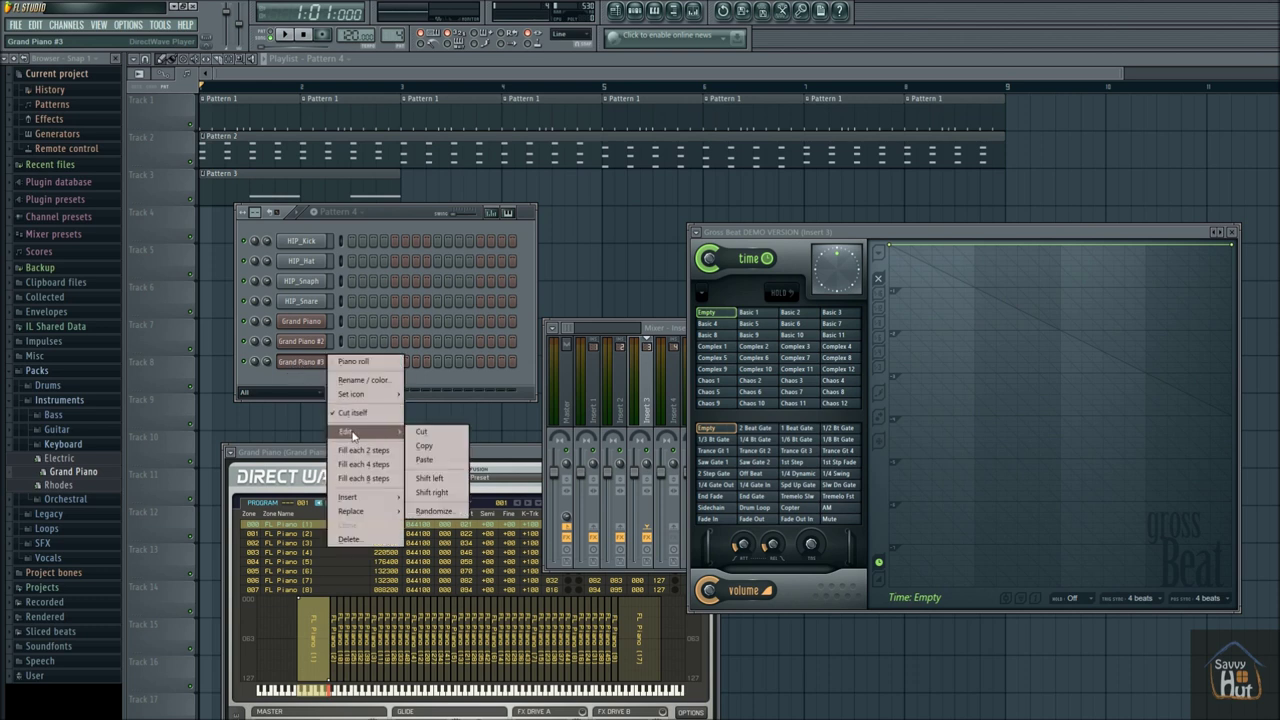
pyautogui.click(424, 459)
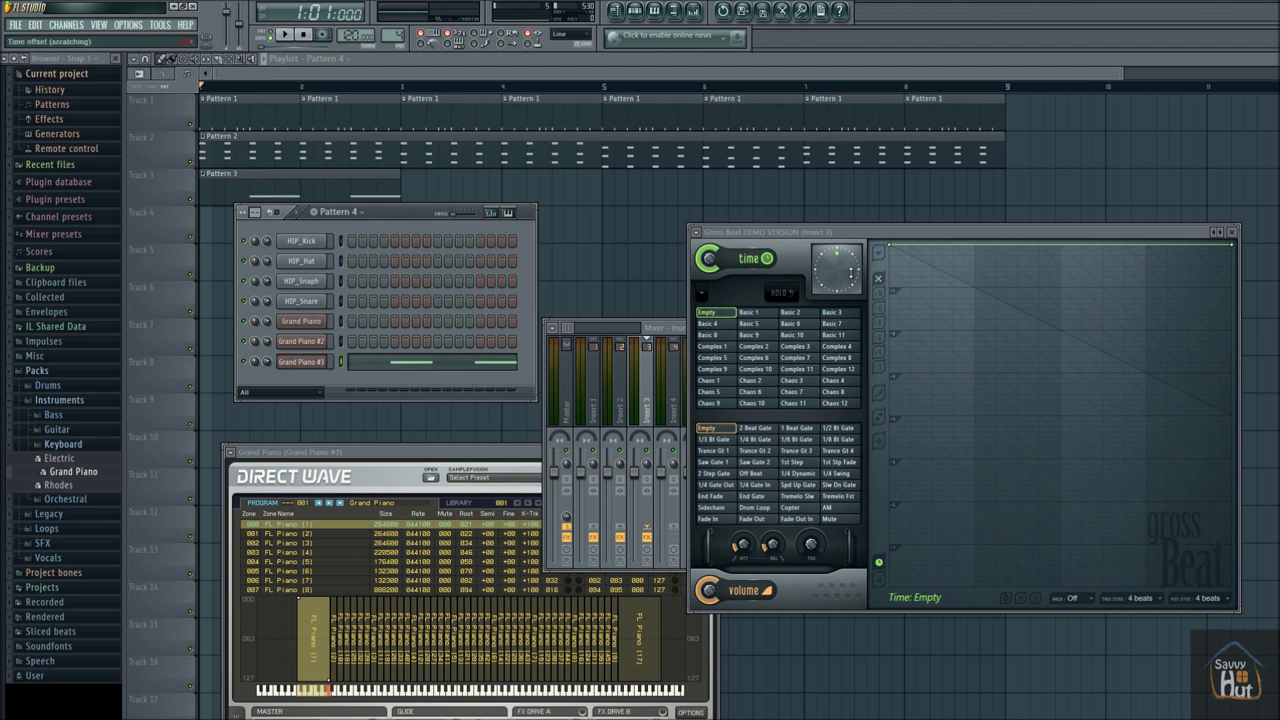
# Move the Gross Beat window over the mixer and play Pattern 4 to hear the unprocessed Grand Piano #3
pyautogui.moveTo(885, 233); pyautogui.dragTo(556, 358)
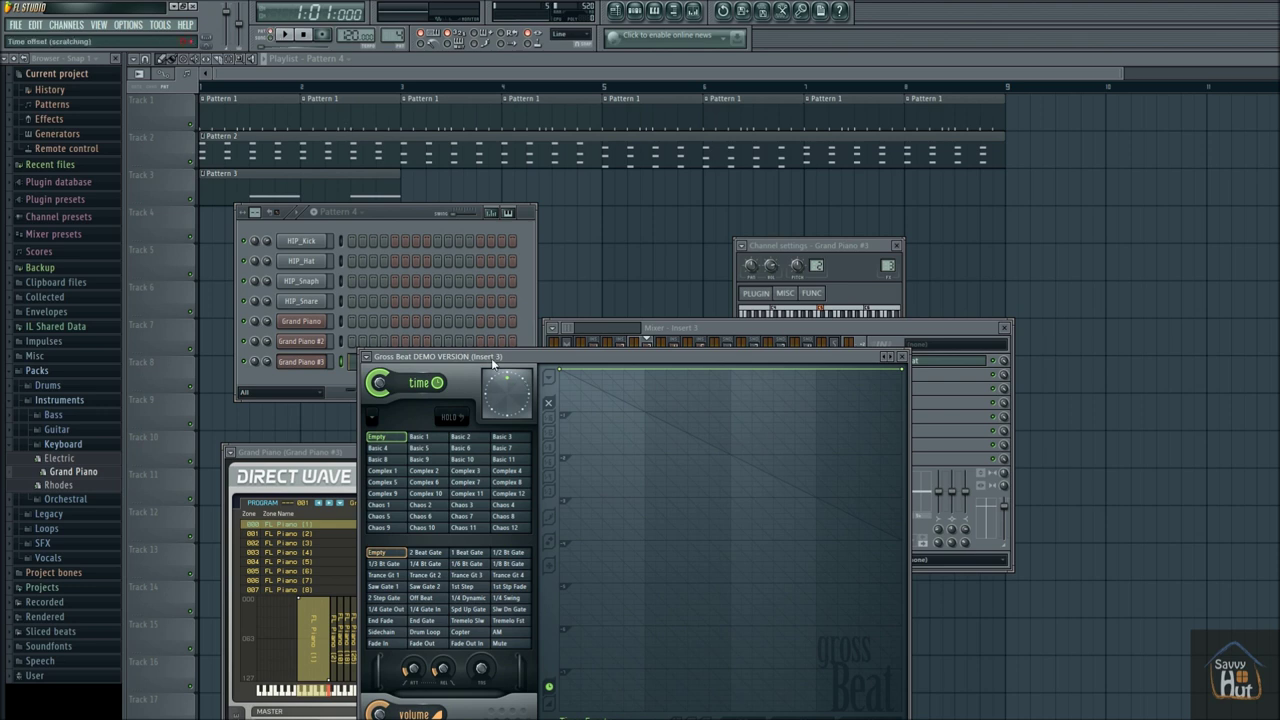
pyautogui.click(287, 37)
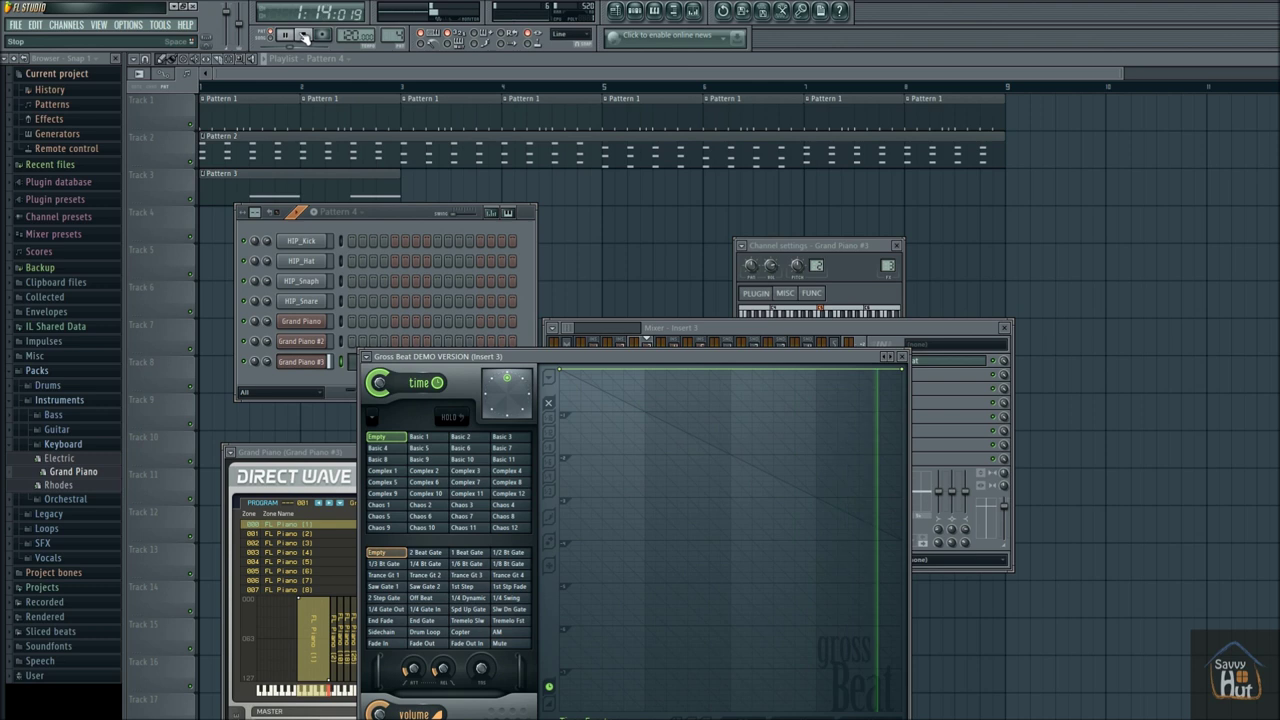
pyautogui.click(305, 36)
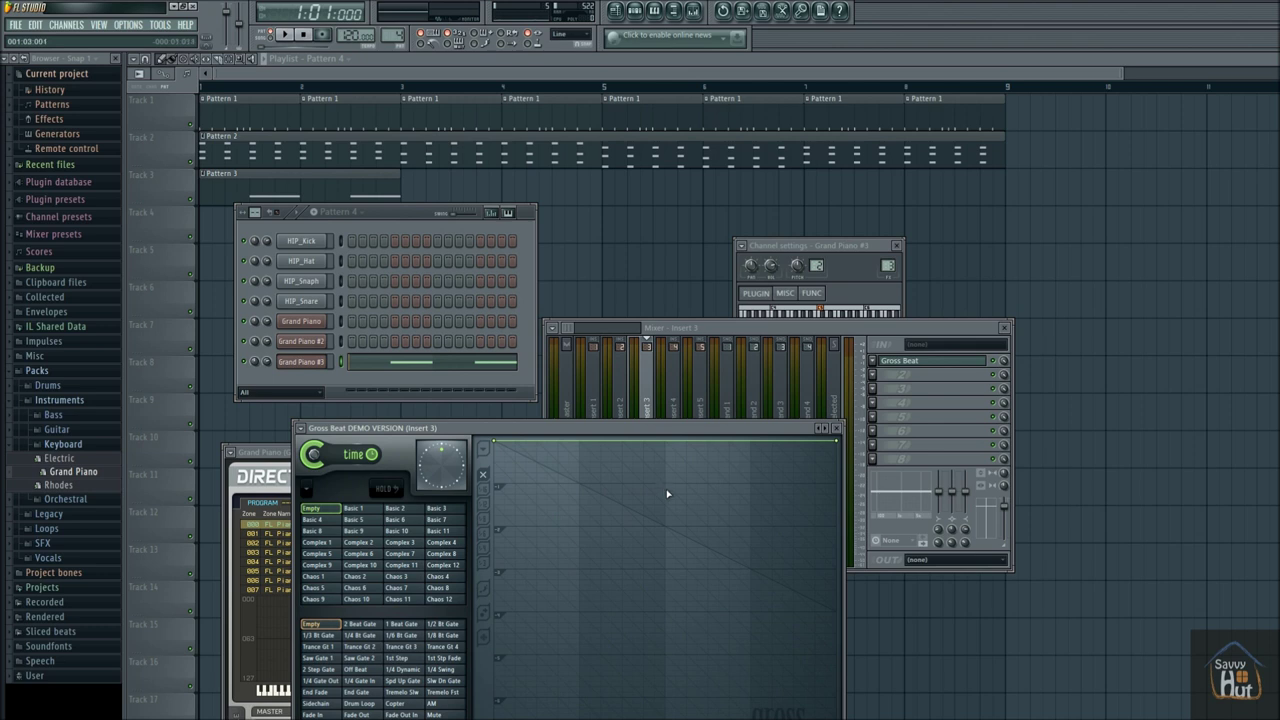
# Step through Gross Beat's presets to the scratch bank, select Scrt Patt 10, and audition Pattern 4 with it
pyautogui.click(829, 434)
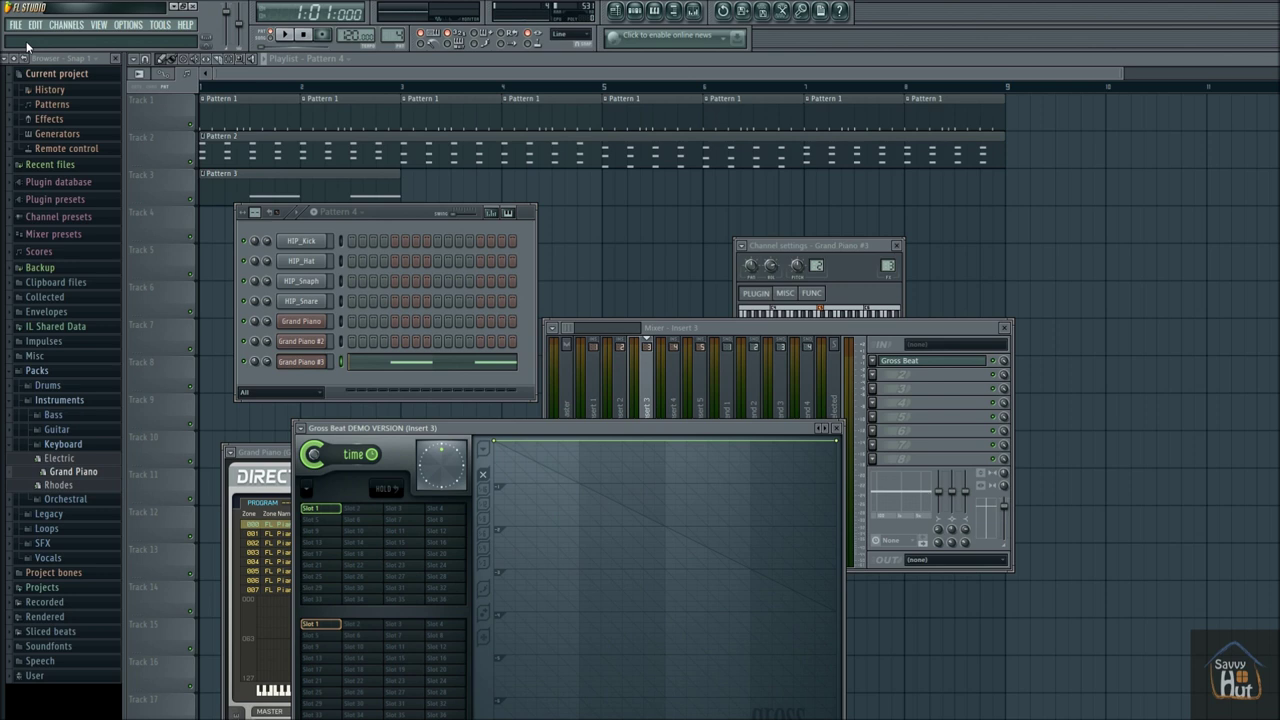
pyautogui.click(829, 434)
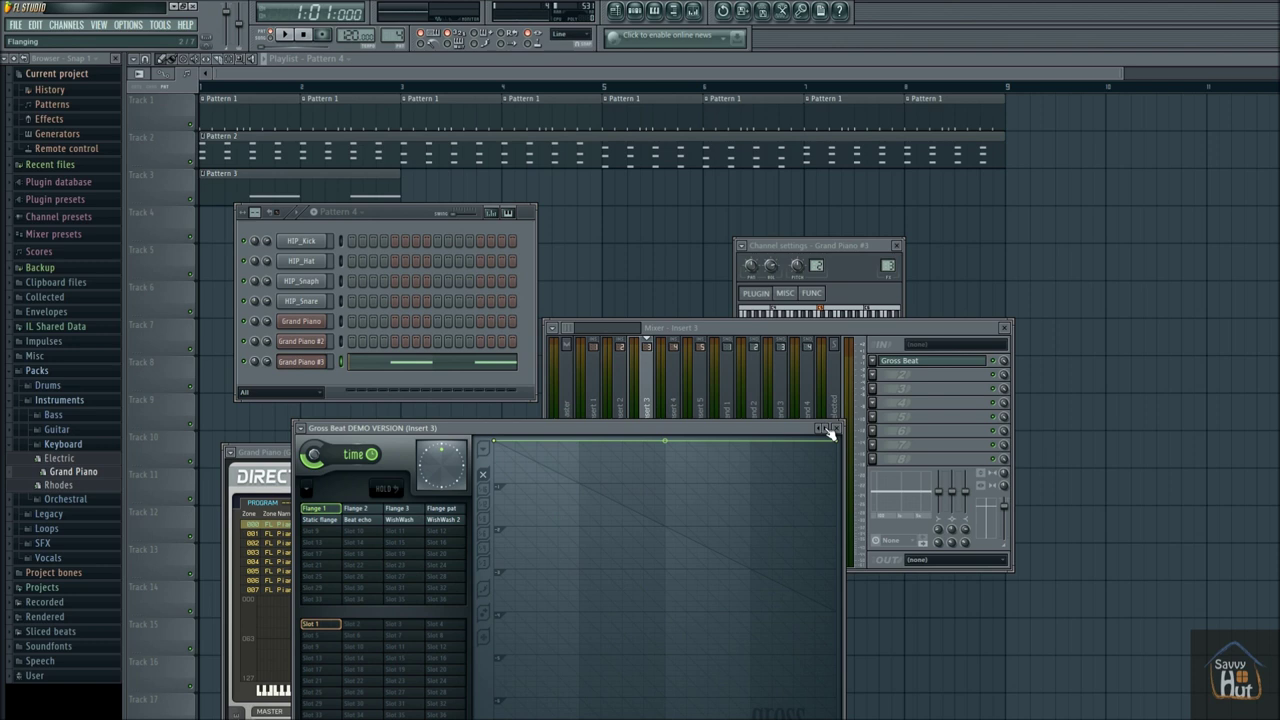
pyautogui.click(829, 434)
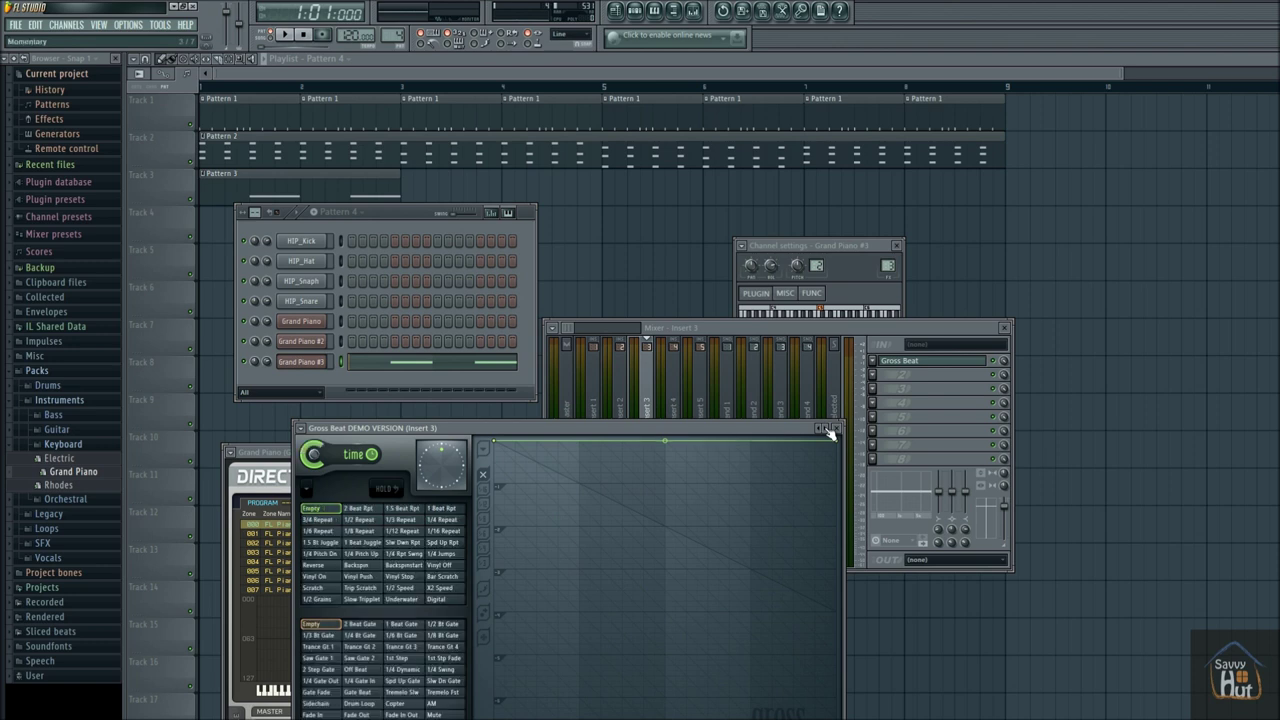
pyautogui.click(829, 434)
pyautogui.click(829, 434)
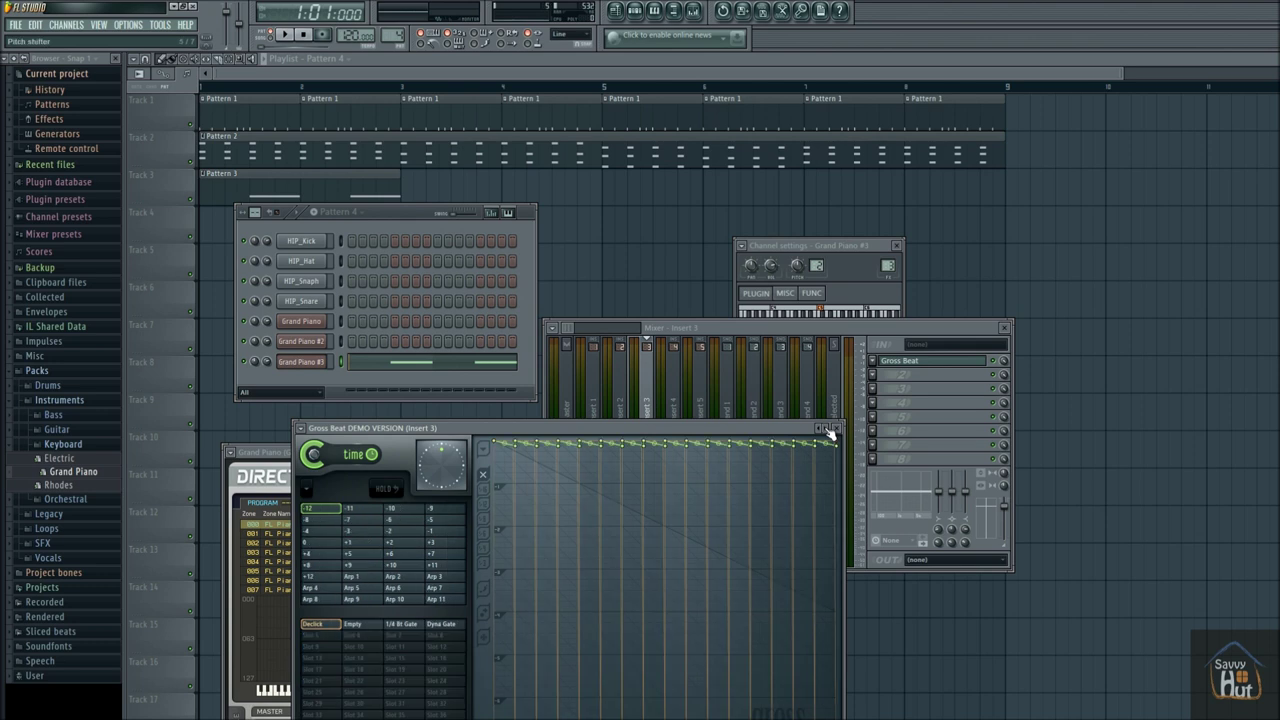
pyautogui.click(829, 434)
pyautogui.click(829, 434)
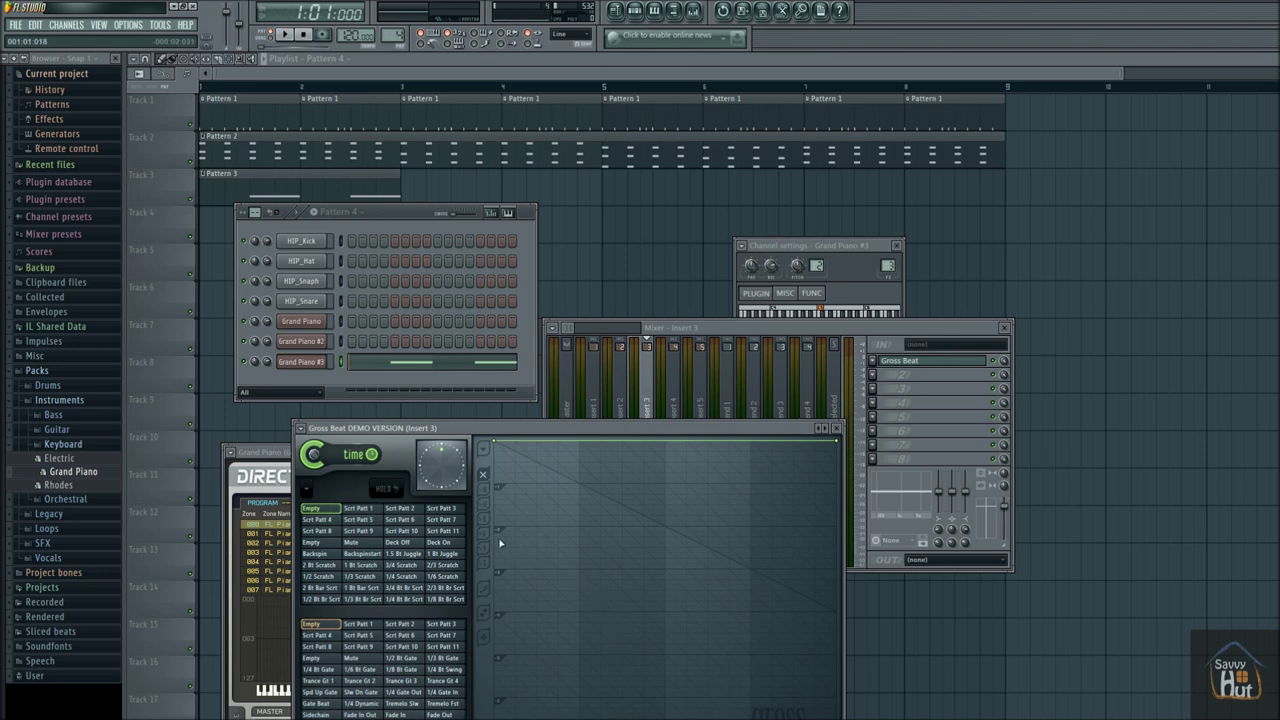
pyautogui.click(410, 536)
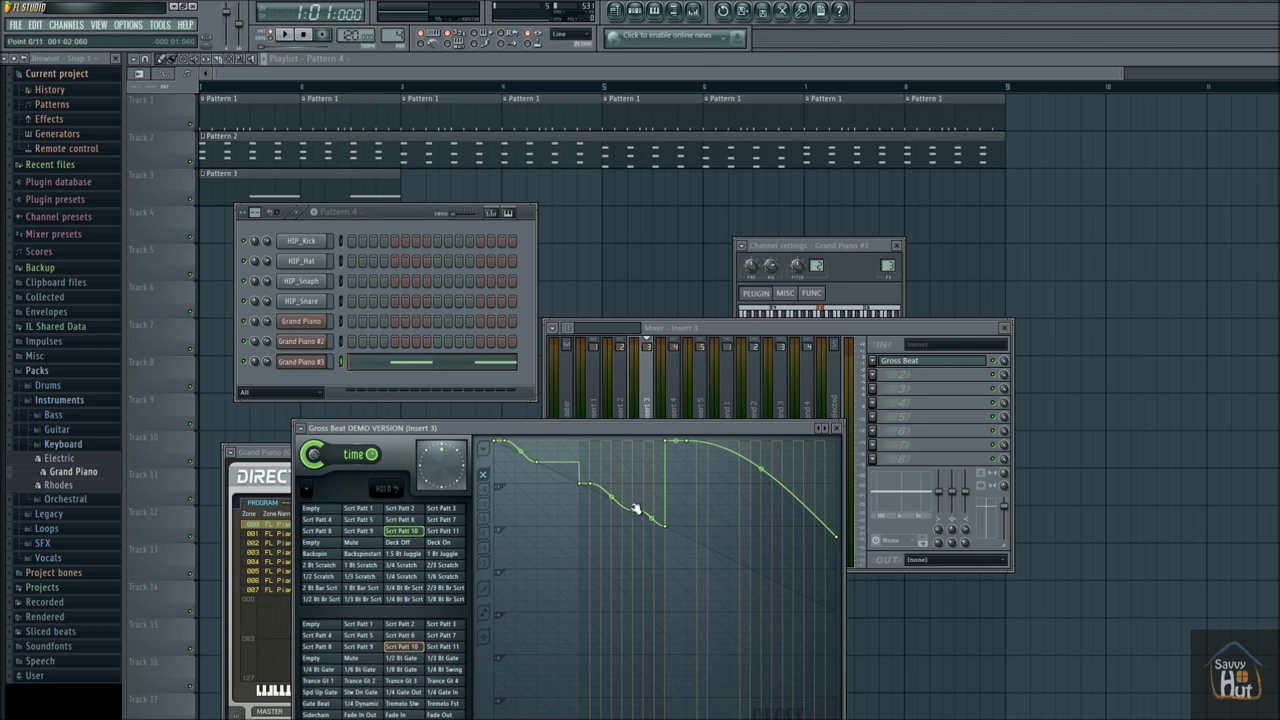
pyautogui.click(284, 34)
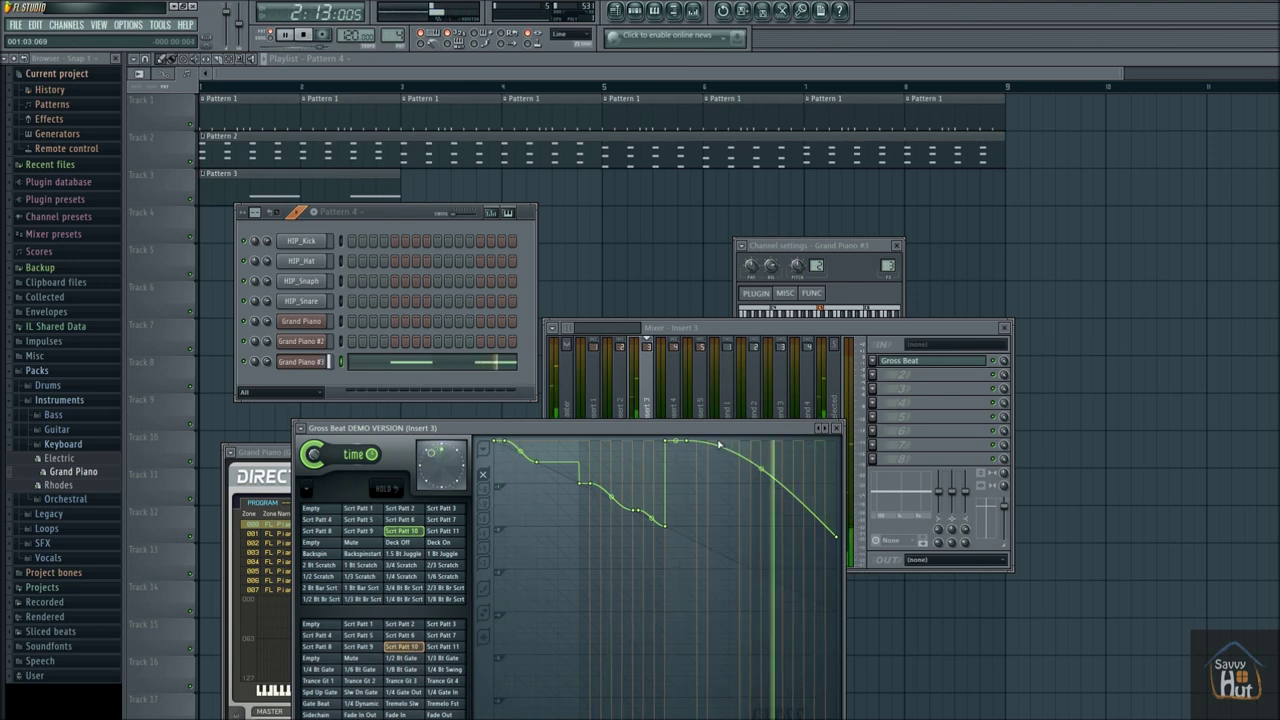
pyautogui.press('space')
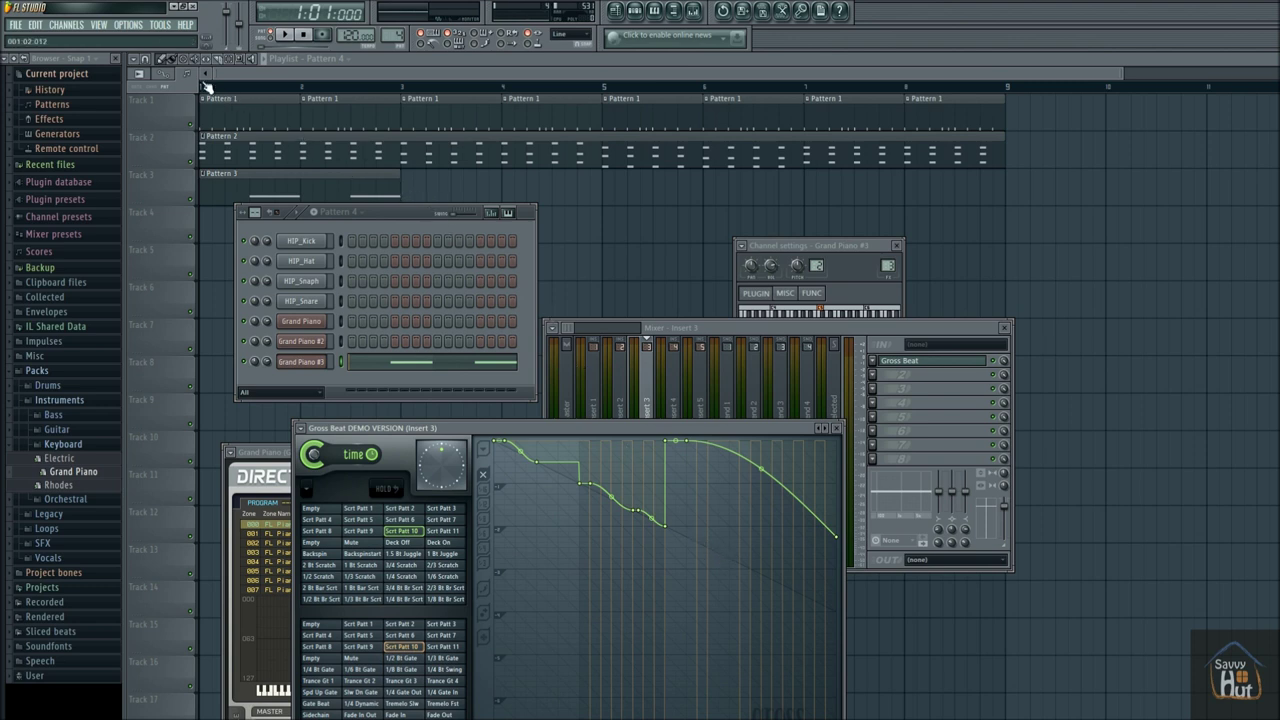
# Place a Pattern 4 clip on Track 3 at bar 3 and play the arrangement in song mode
pyautogui.click(405, 190)
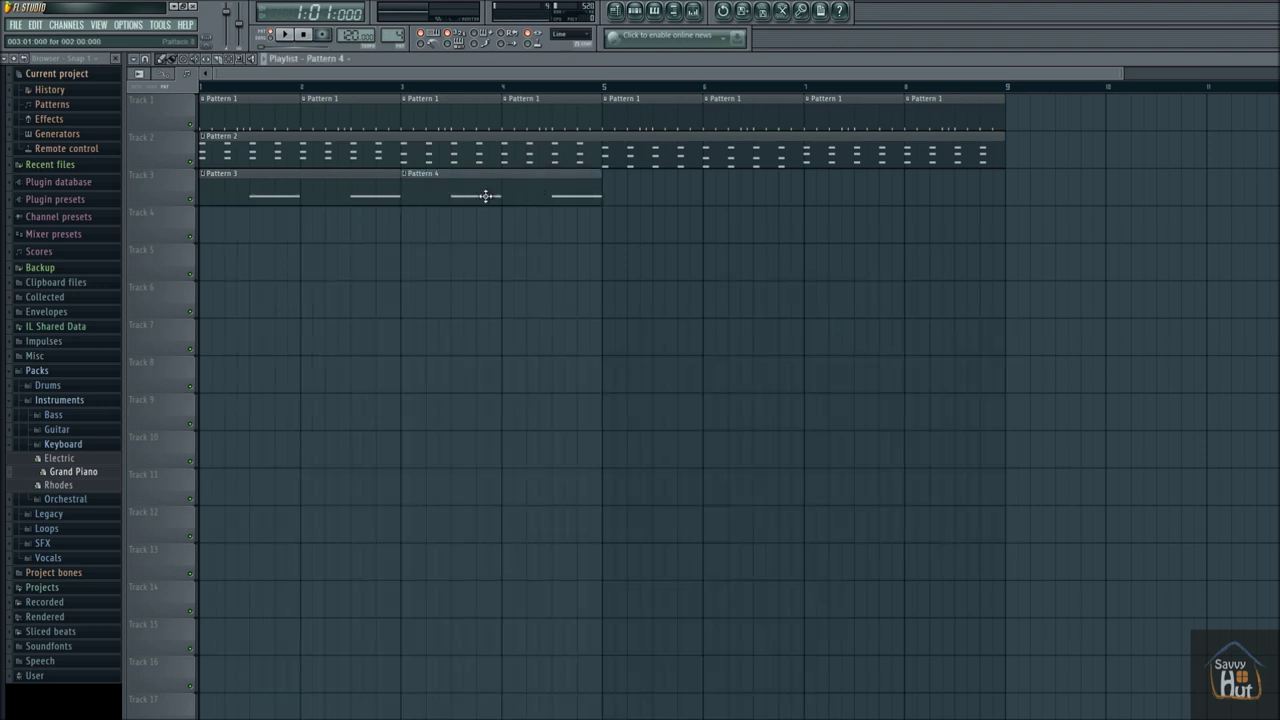
pyautogui.click(272, 40)
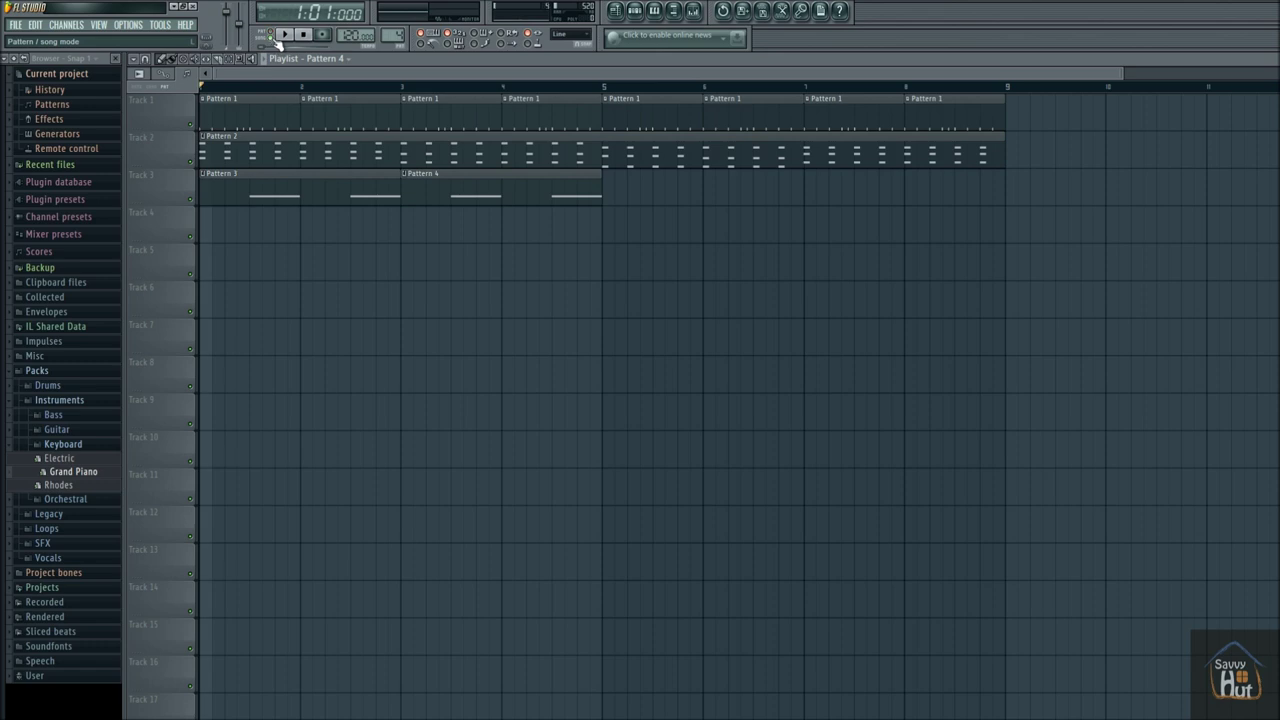
pyautogui.click(284, 35)
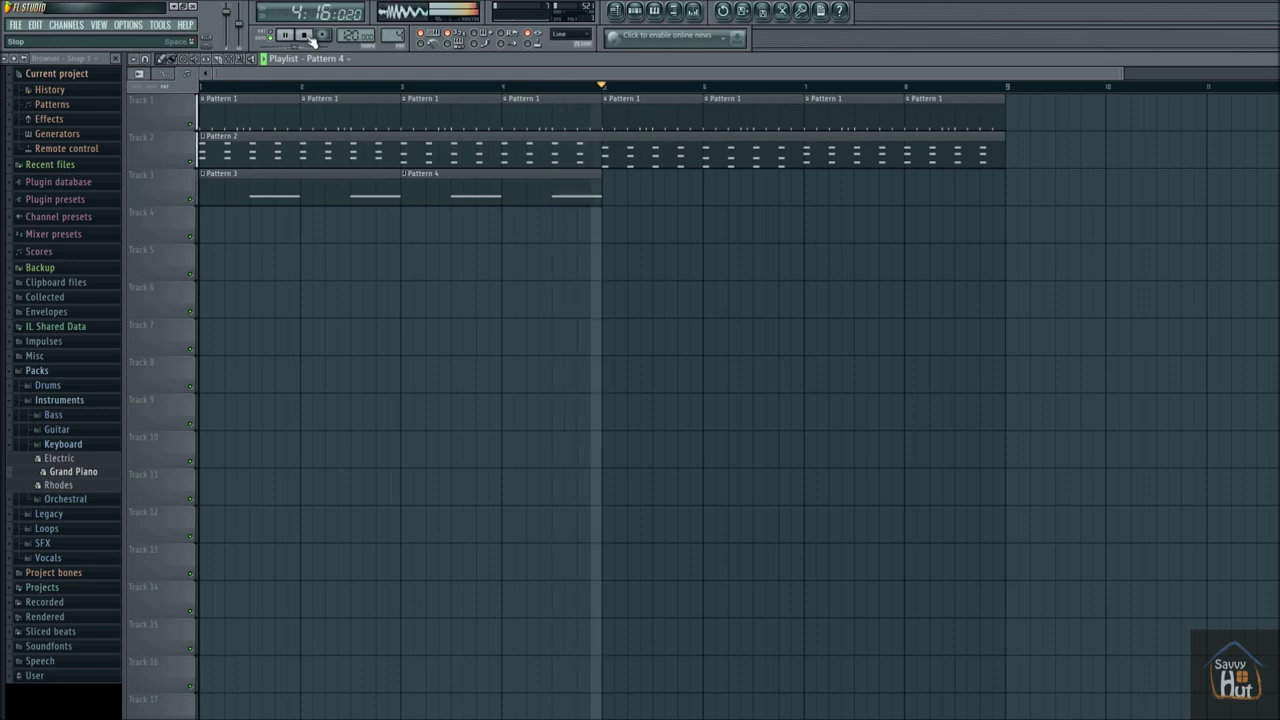
pyautogui.click(308, 36)
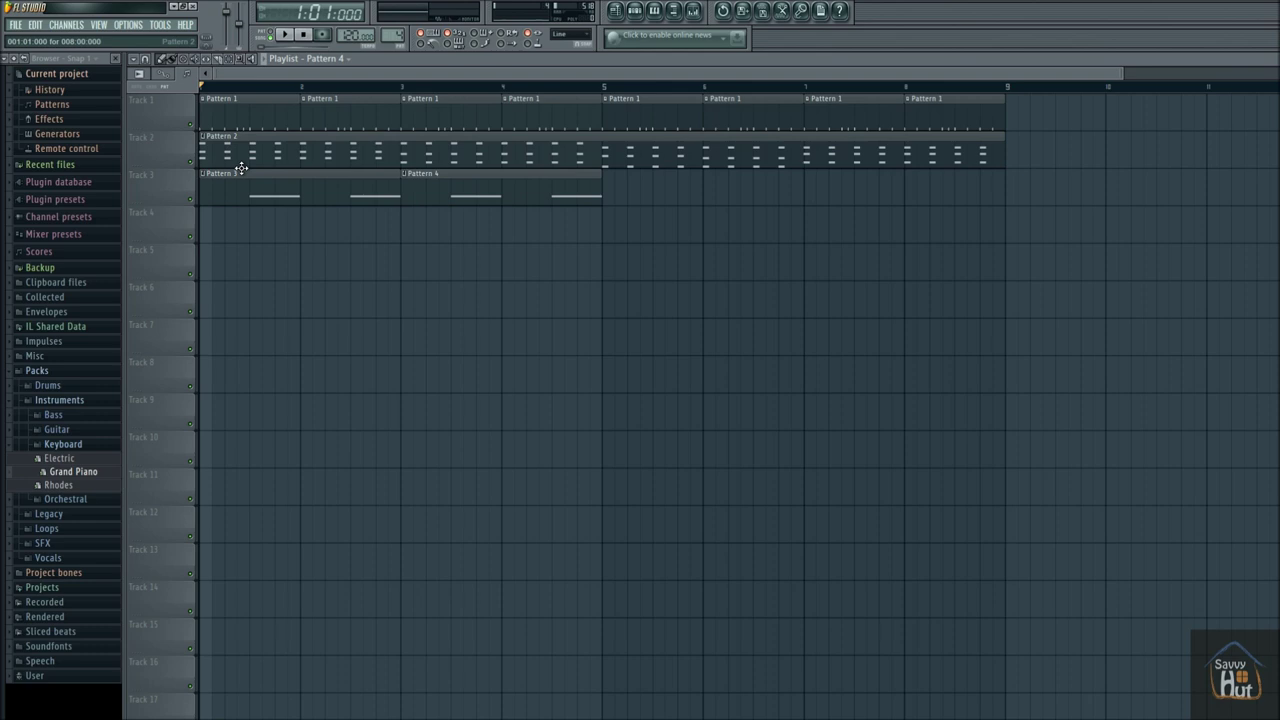
# Slice the Pattern 1 and Pattern 2 clips at the middle of bar 1 and the start of bar 2, and play briefly
pyautogui.click(222, 61)
pyautogui.moveTo(255, 172); pyautogui.dragTo(252, 92)
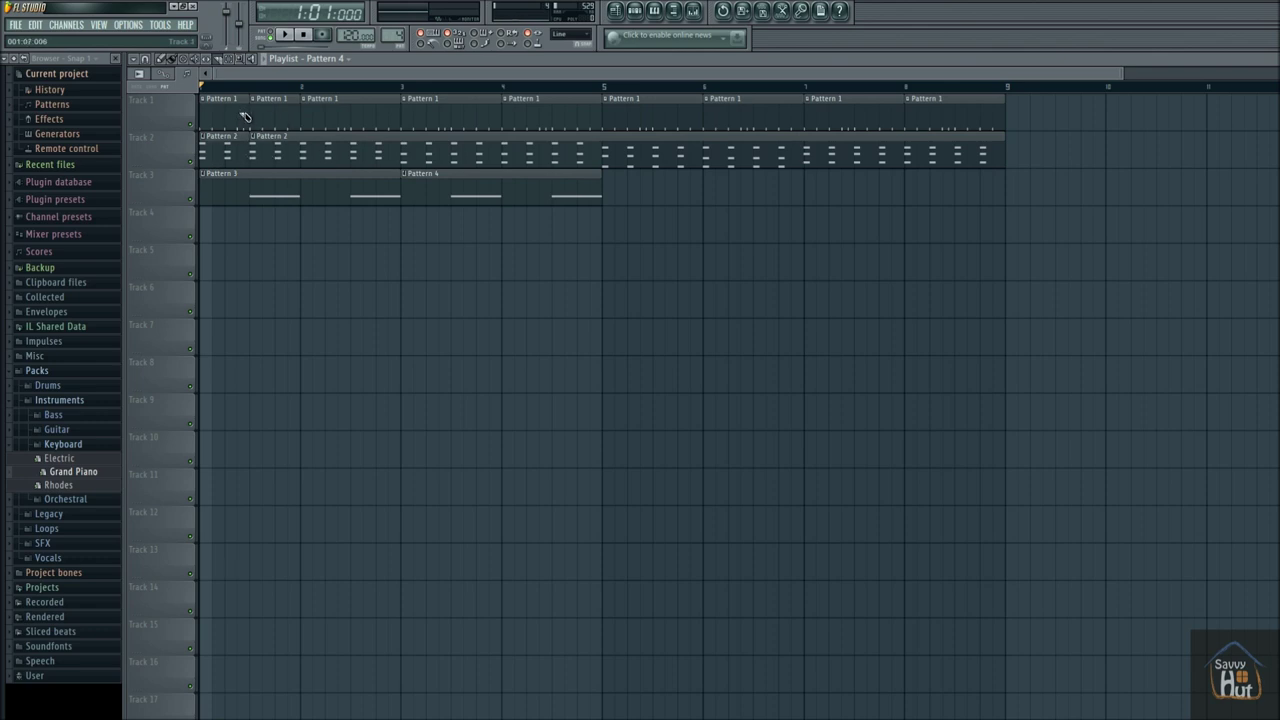
pyautogui.moveTo(306, 170); pyautogui.dragTo(310, 100)
pyautogui.click(285, 35)
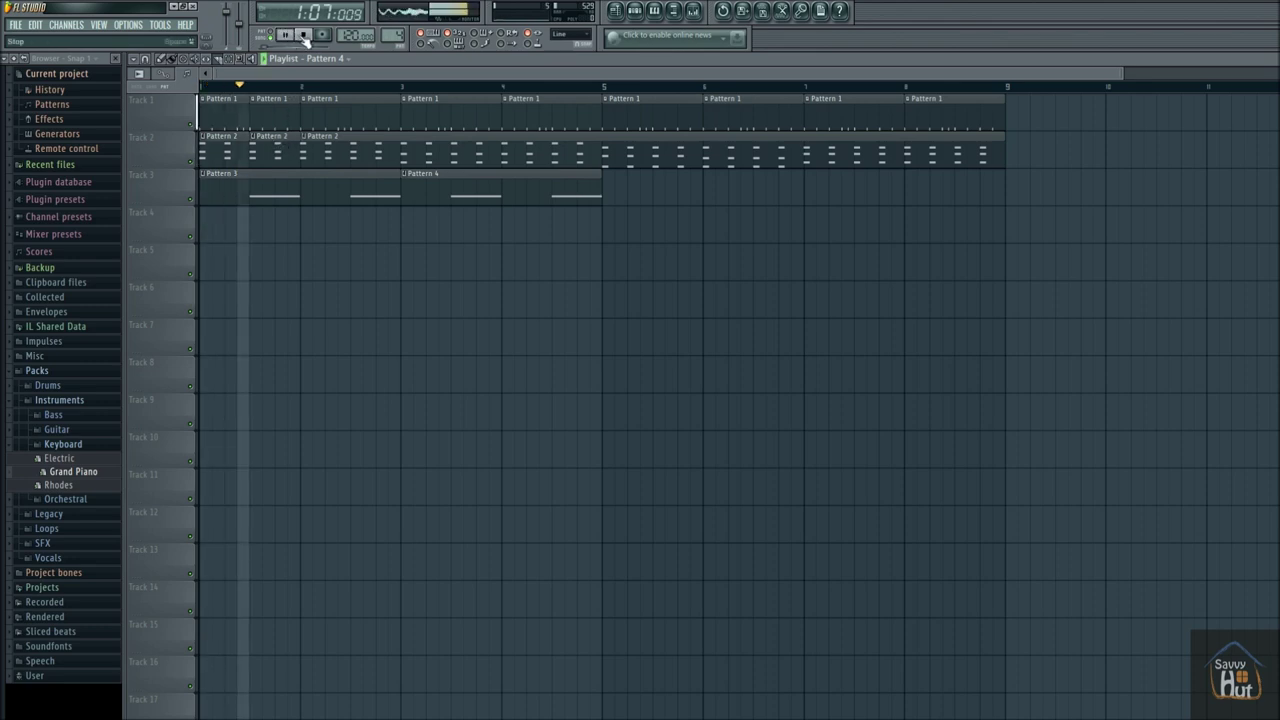
pyautogui.click(305, 36)
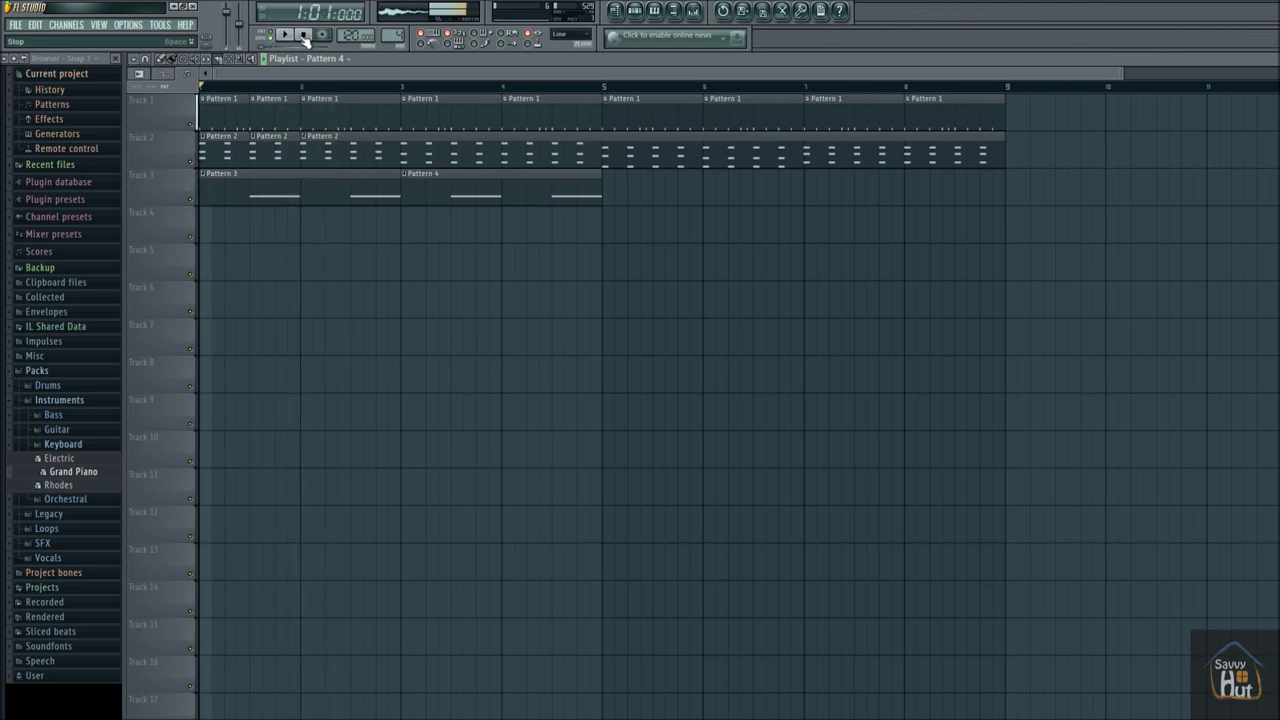
# Delete the Pattern 1 and Pattern 2 pieces over the second half of bar 1 and play back the gap
pyautogui.rightClick(274, 114)
pyautogui.rightClick(278, 155)
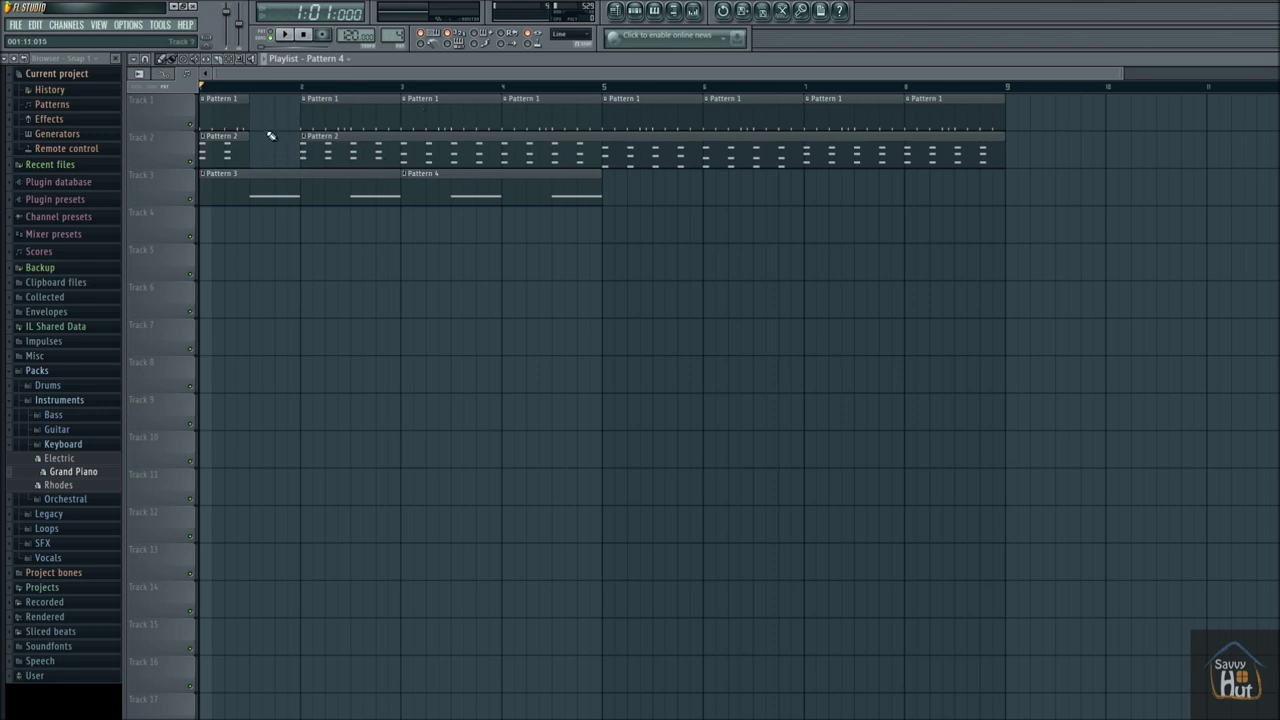
pyautogui.click(286, 35)
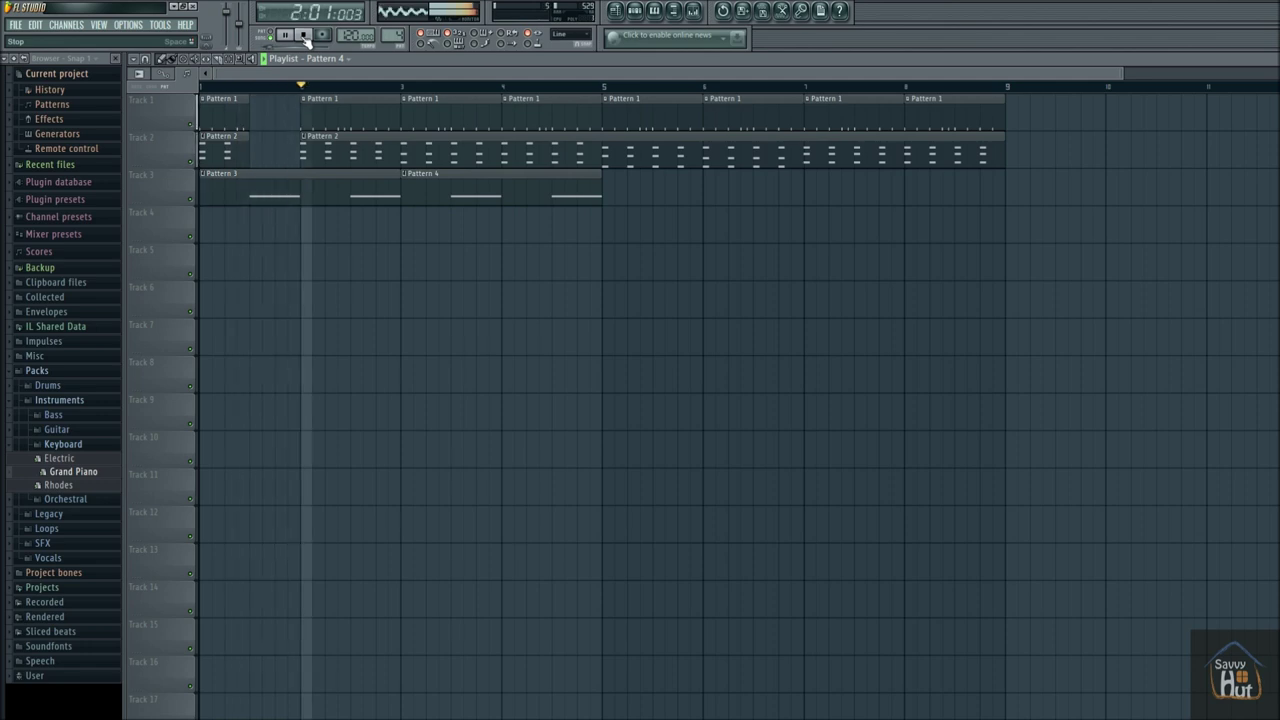
pyautogui.click(304, 35)
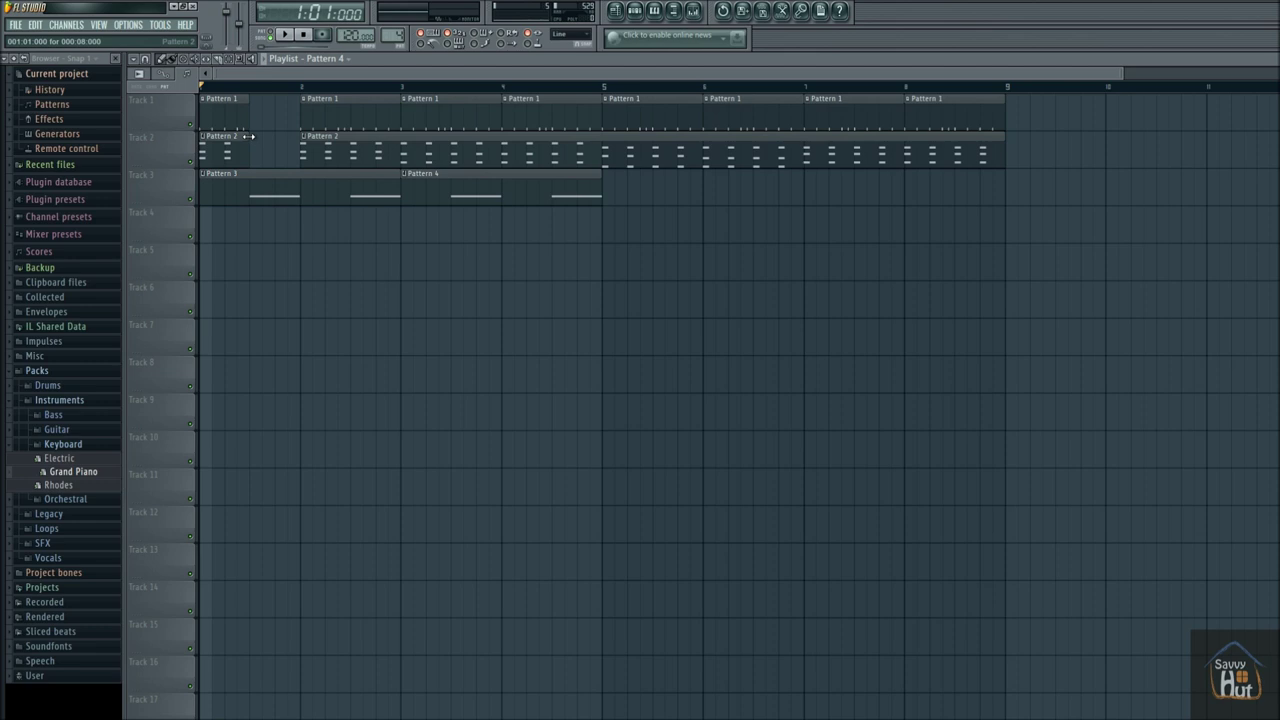
# Lengthen the first Pattern 1 clip by about half a beat past the middle of bar 1 and play it back
pyautogui.moveTo(248, 136)
pyautogui.mouseDown()
pyautogui.moveTo(300, 136)
pyautogui.moveTo(250, 137)
pyautogui.mouseUp()
pyautogui.moveTo(249, 97); pyautogui.dragTo(258, 95)
pyautogui.click(285, 35)
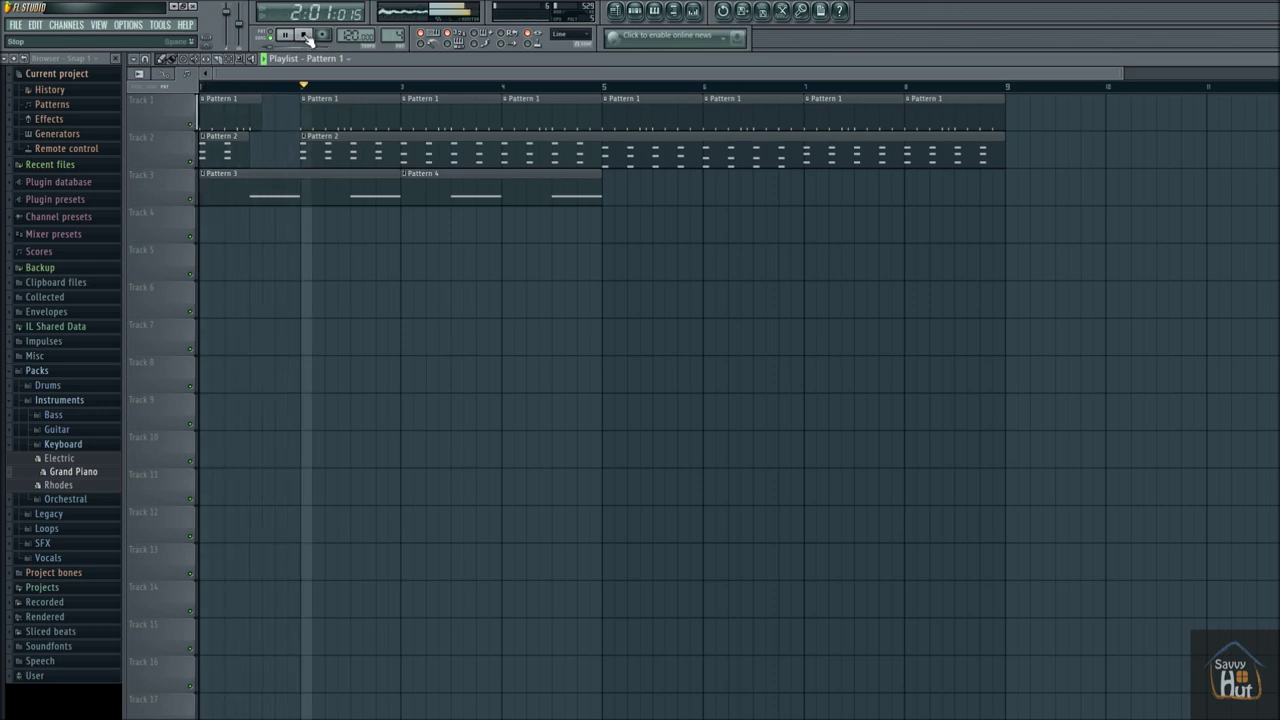
pyautogui.click(305, 35)
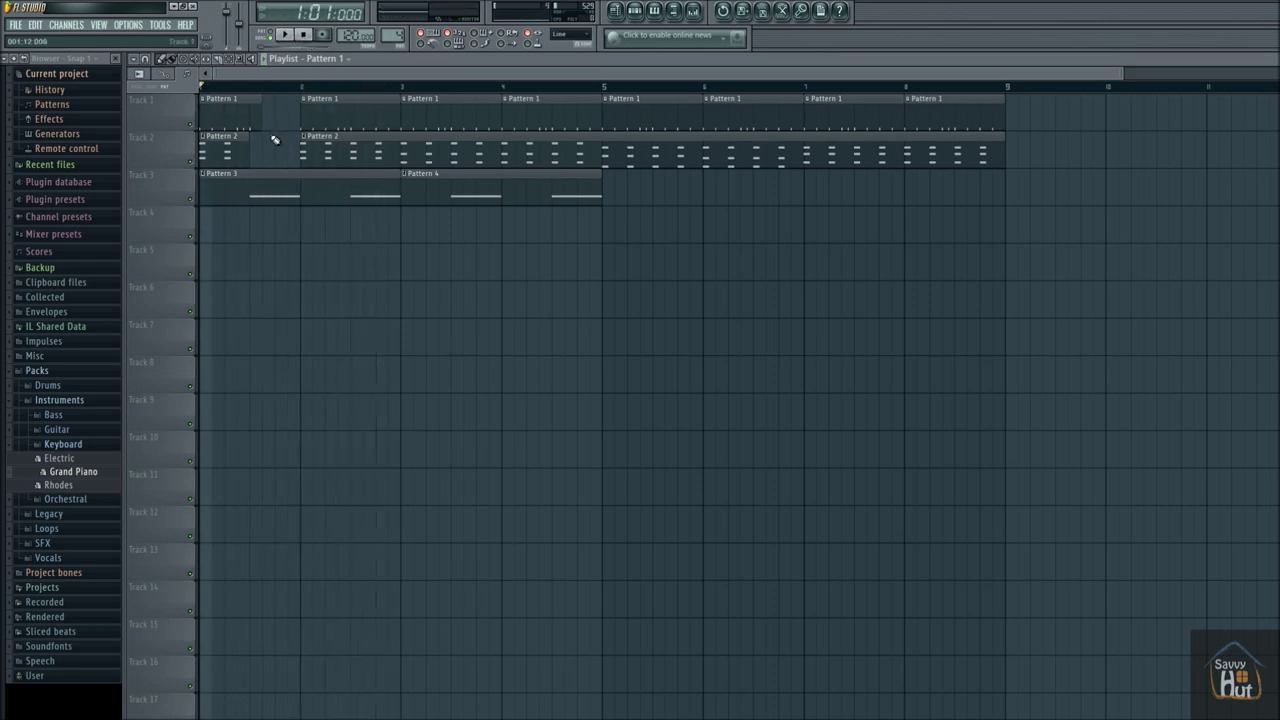
# Cut the second half of bar 2 out of the Pattern 1 and Pattern 2 clips, leaving Pattern 1 about half a beat longer
pyautogui.click(219, 61)
pyautogui.moveTo(358, 170); pyautogui.dragTo(352, 93)
pyautogui.moveTo(402, 172); pyautogui.dragTo(407, 137)
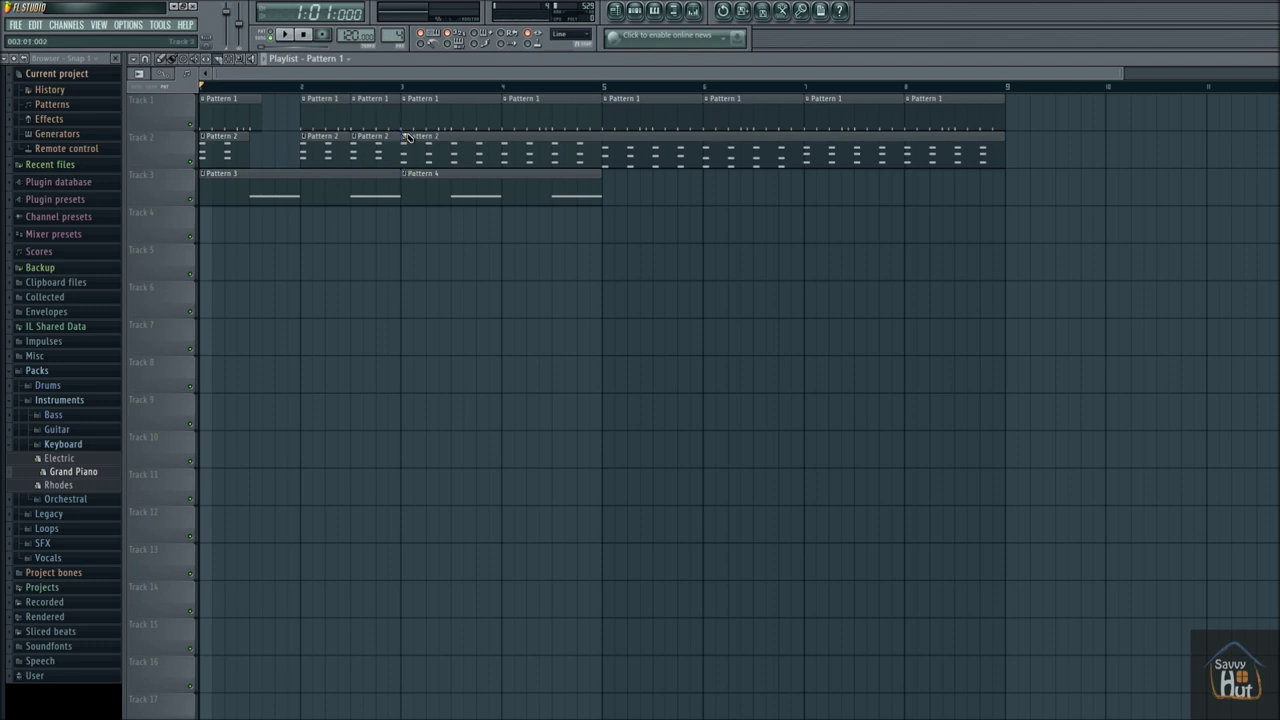
pyautogui.click(172, 58)
pyautogui.click(390, 142)
pyautogui.click(389, 116)
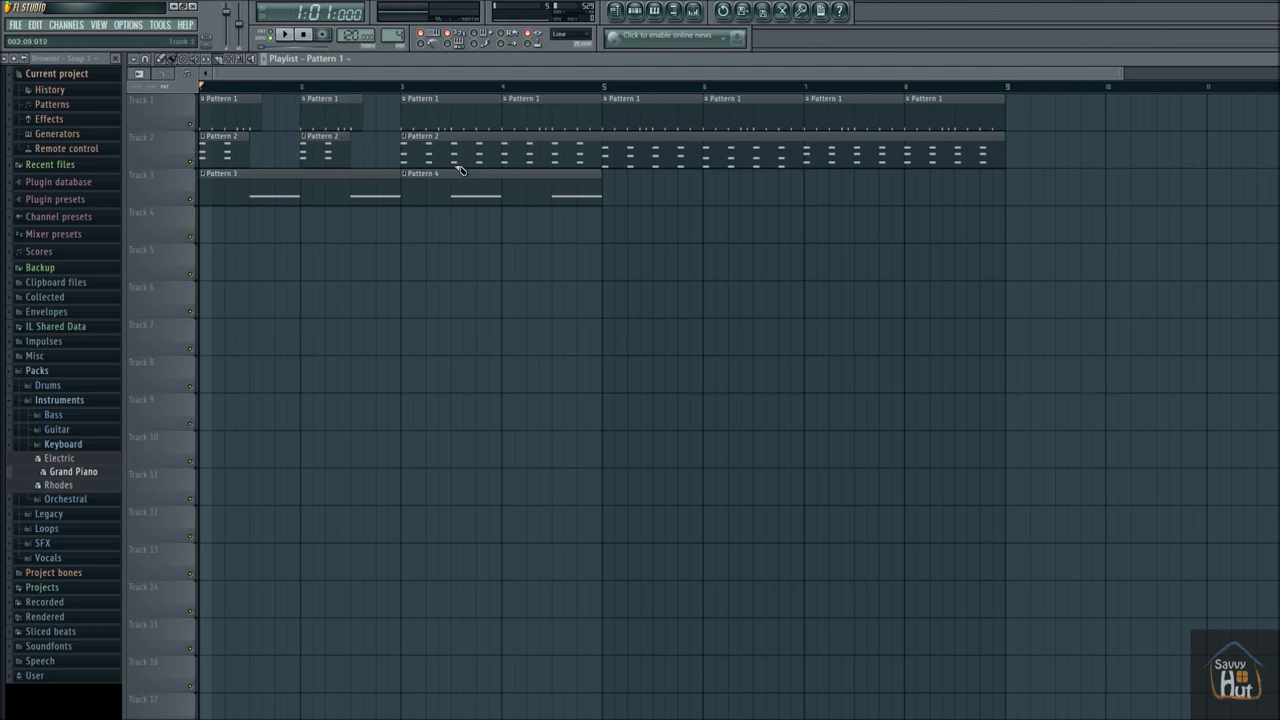
# Slice the Pattern 1 and Pattern 2 clips at each half of bars 3 and 4, and delete both bars' second halves
pyautogui.moveTo(452, 163); pyautogui.dragTo(452, 94)
pyautogui.moveTo(502, 163); pyautogui.dragTo(503, 96)
pyautogui.moveTo(556, 167); pyautogui.dragTo(554, 93)
pyautogui.moveTo(610, 172); pyautogui.dragTo(607, 94)
pyautogui.click(162, 58)
pyautogui.rightClick(470, 118)
pyautogui.rightClick(481, 146)
pyautogui.rightClick(570, 126)
pyautogui.rightClick(577, 150)
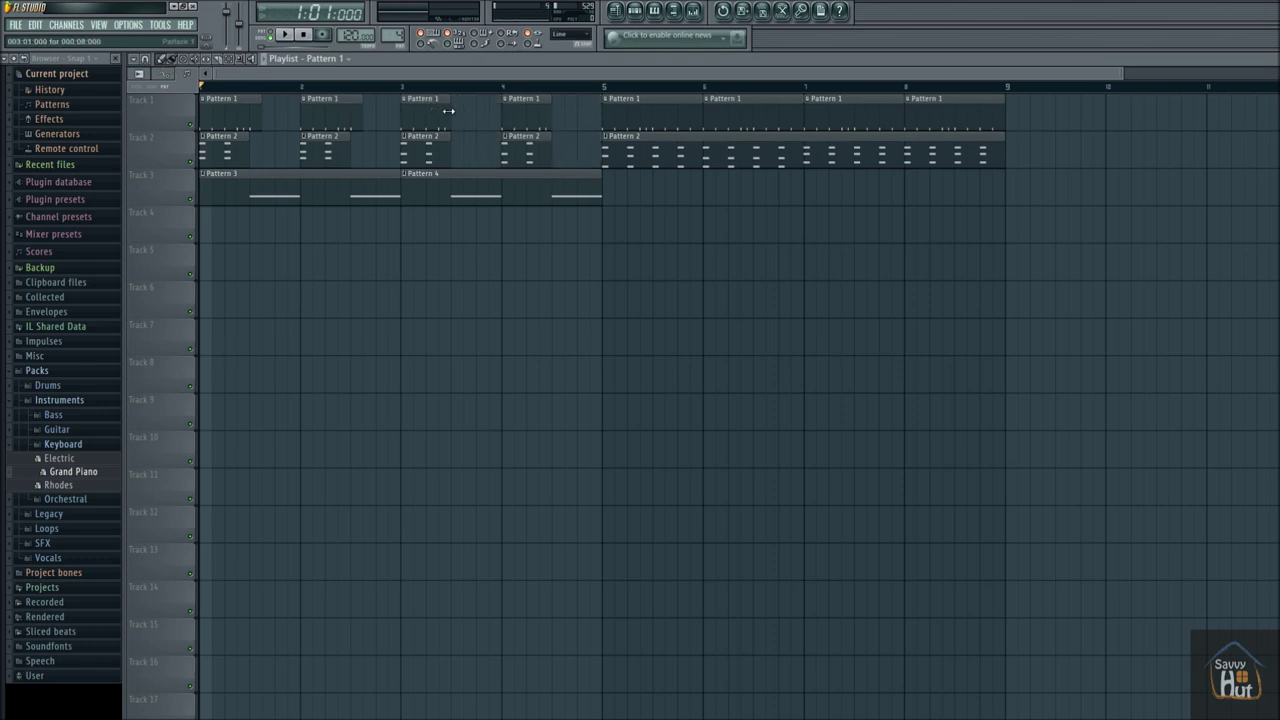
# Lengthen the Pattern 1 clips in bars 3 and 4 by about half a beat and play the whole arrangement
pyautogui.moveTo(448, 111); pyautogui.dragTo(460, 111)
pyautogui.moveTo(550, 117); pyautogui.dragTo(561, 117)
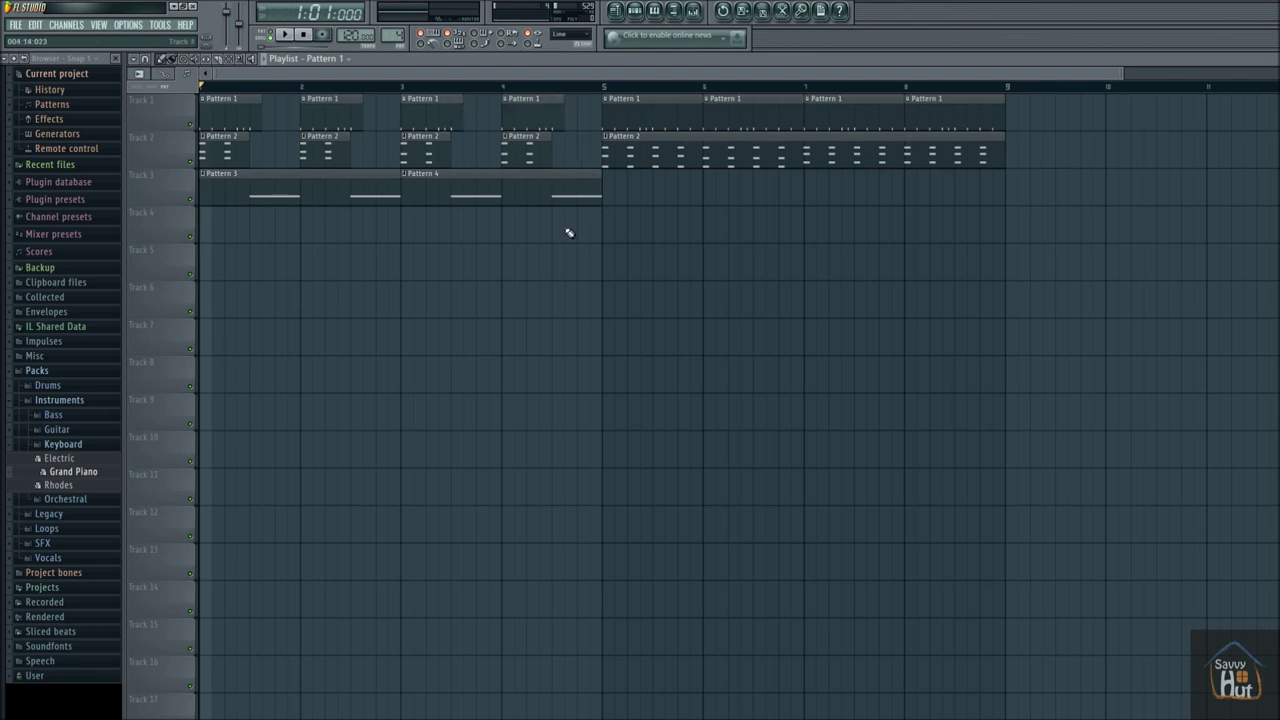
pyautogui.click(284, 35)
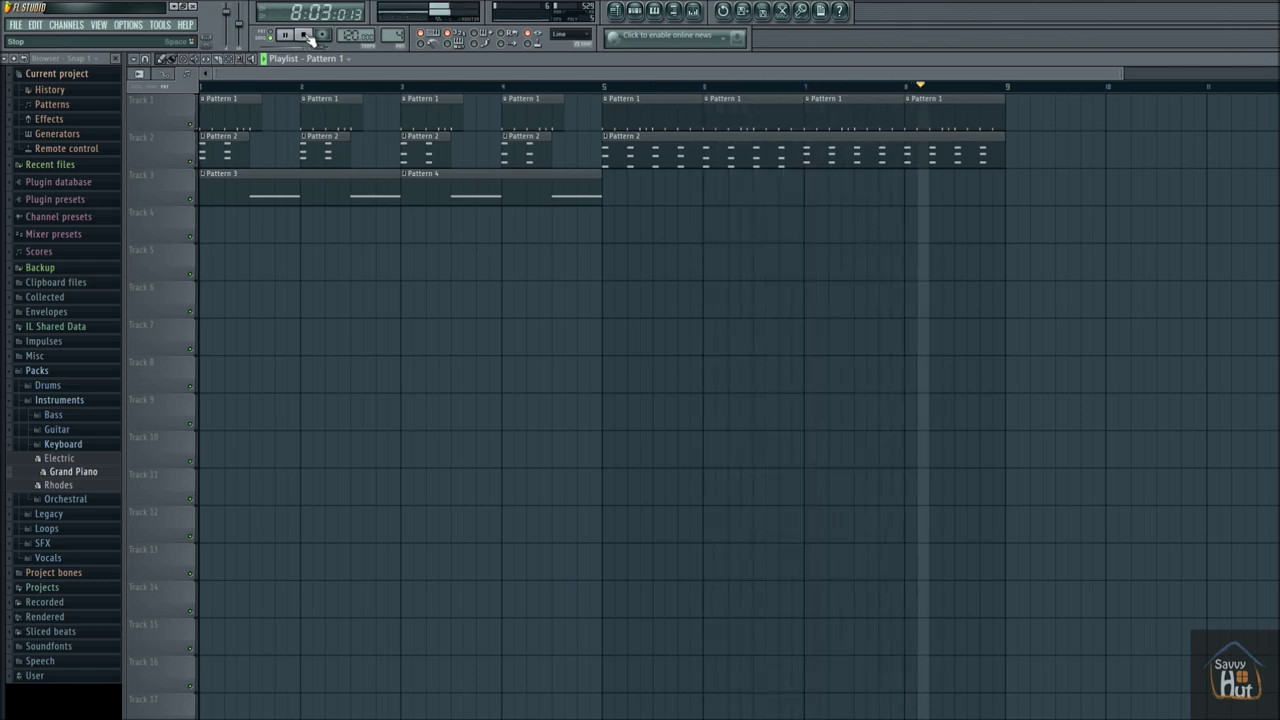
pyautogui.click(308, 35)
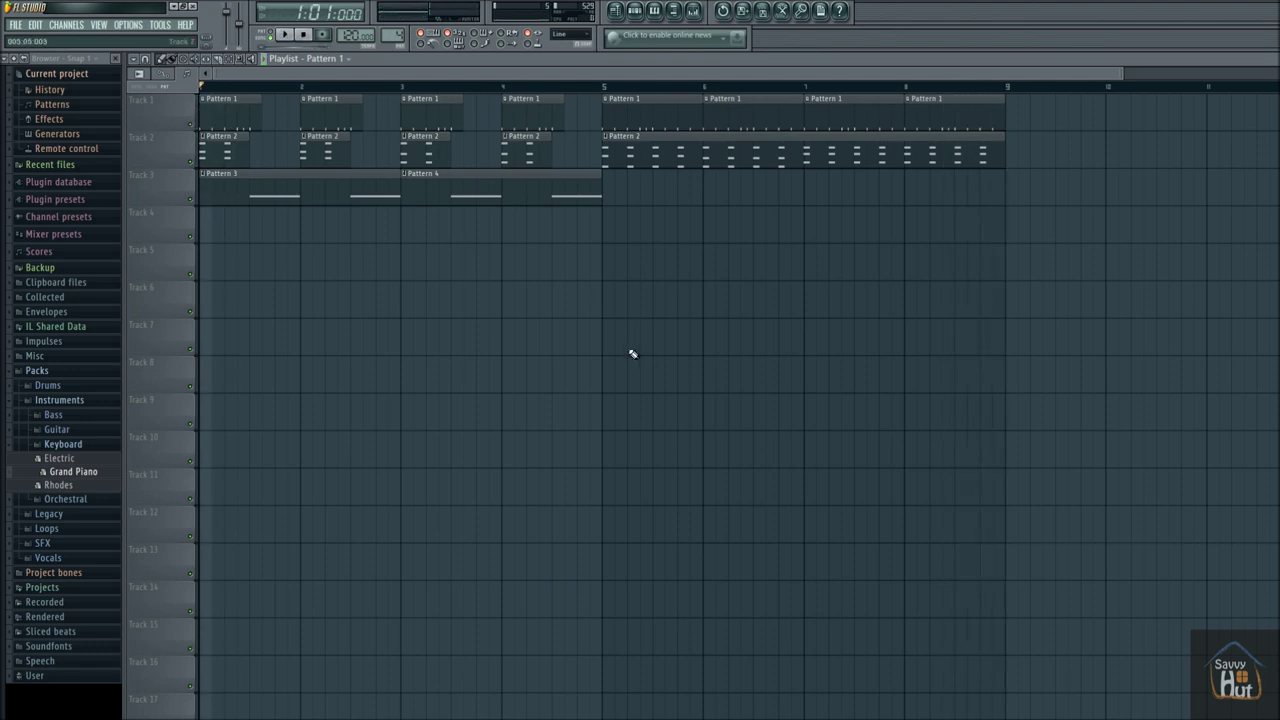